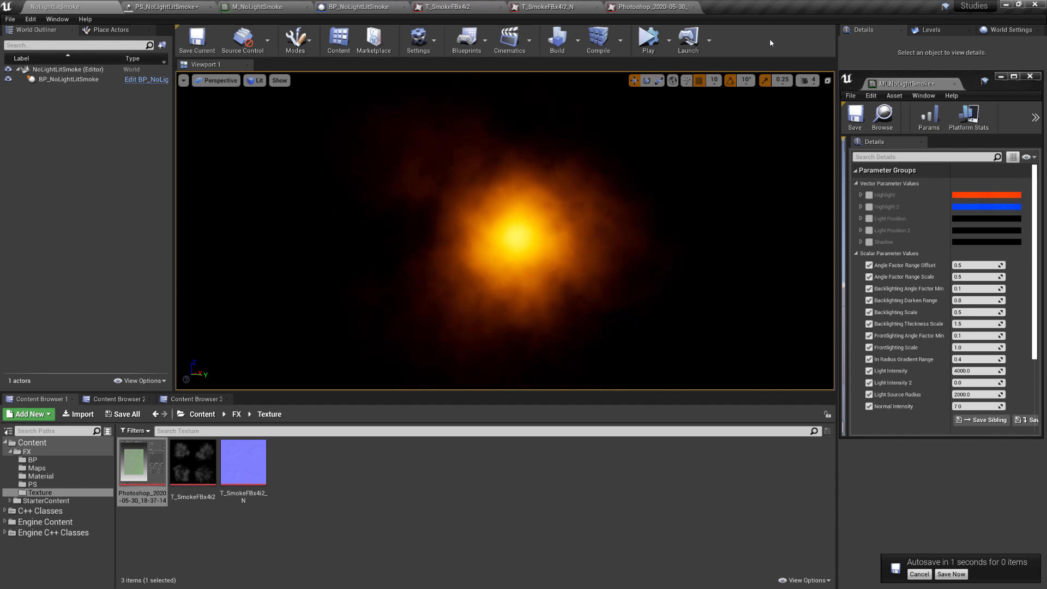
- Play the NoLightLitSmoke level, view the lit smoke effect from different angles, and stop the simulation
{"action": "right_click_drag", "start_coordinate": [616, 213], "coordinate": [627, 232]}
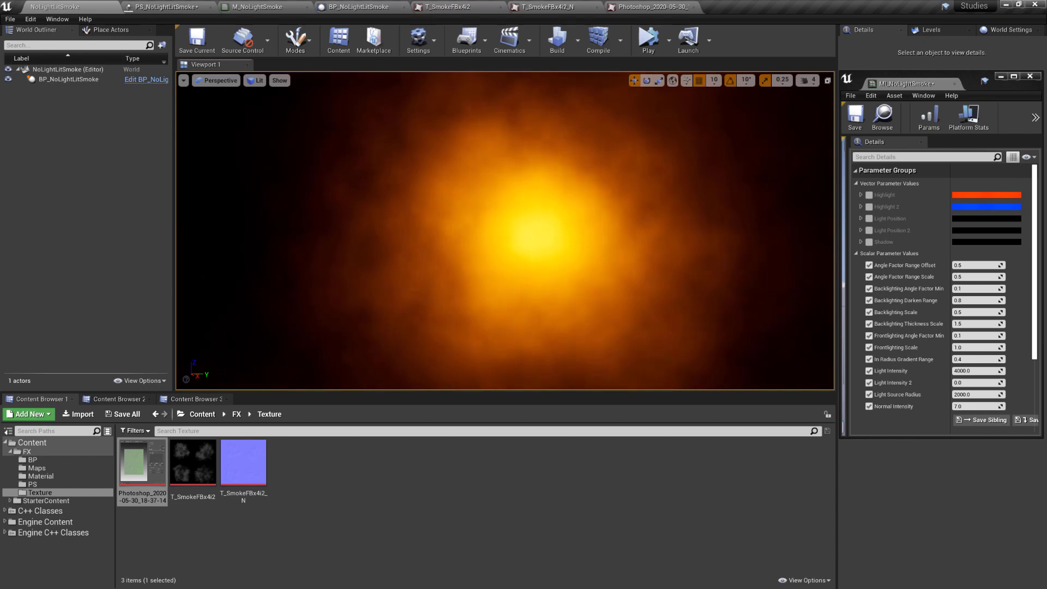
{"action": "left_click", "coordinate": [650, 39]}
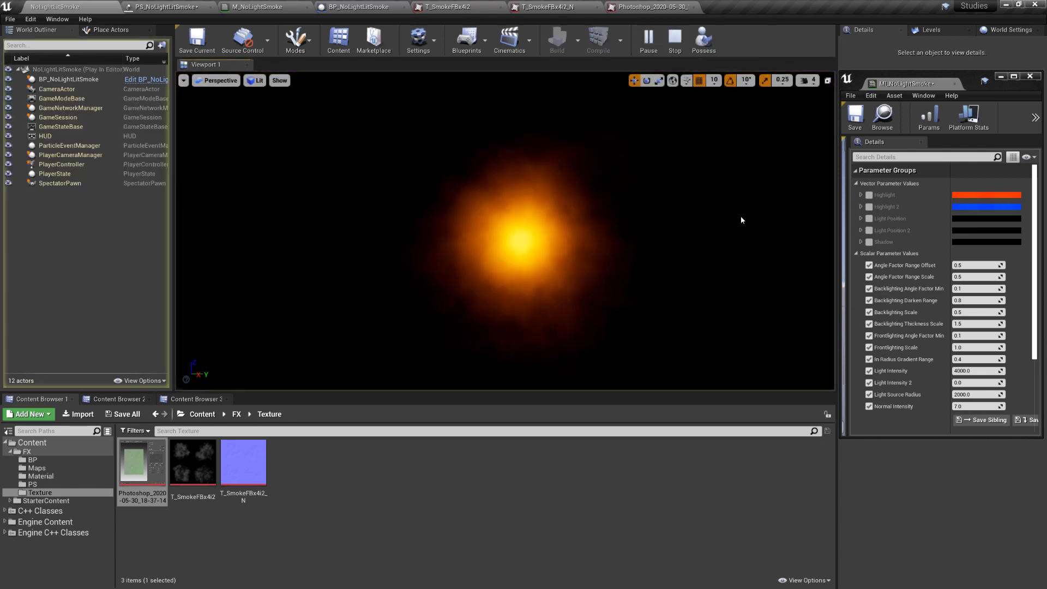
{"action": "right_click_drag", "start_coordinate": [741, 216], "coordinate": [751, 222]}
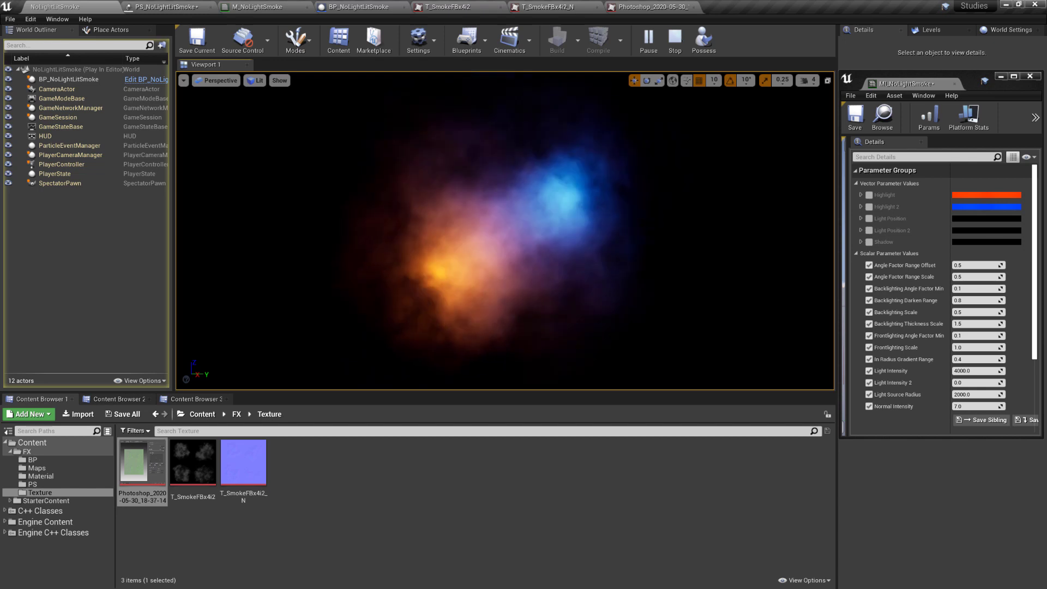
{"action": "left_click", "coordinate": [674, 43]}
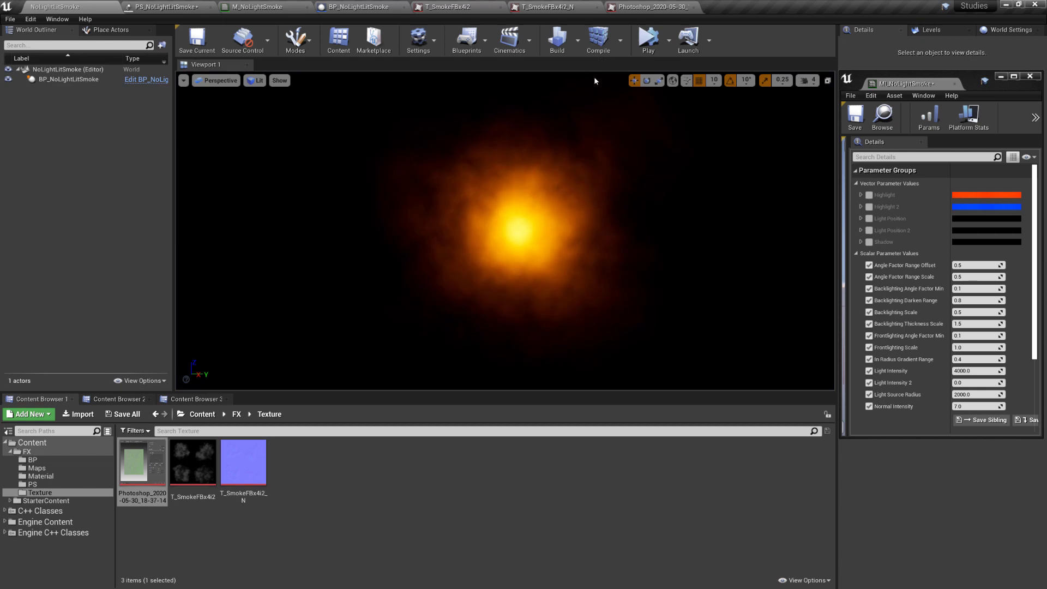
- Examine the T_SmokeFBx4i2 smoke texture, its T_SmokeFBx4i2_N normal map and the Photoshop normal-settings screenshot
{"action": "left_click", "coordinate": [525, 5]}
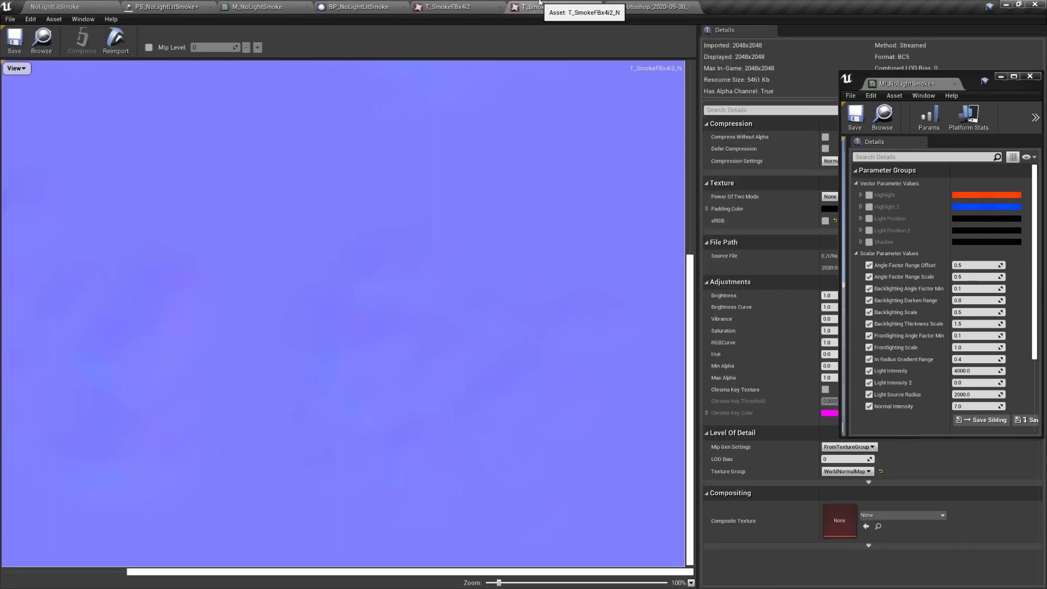
{"action": "left_click", "coordinate": [453, 7]}
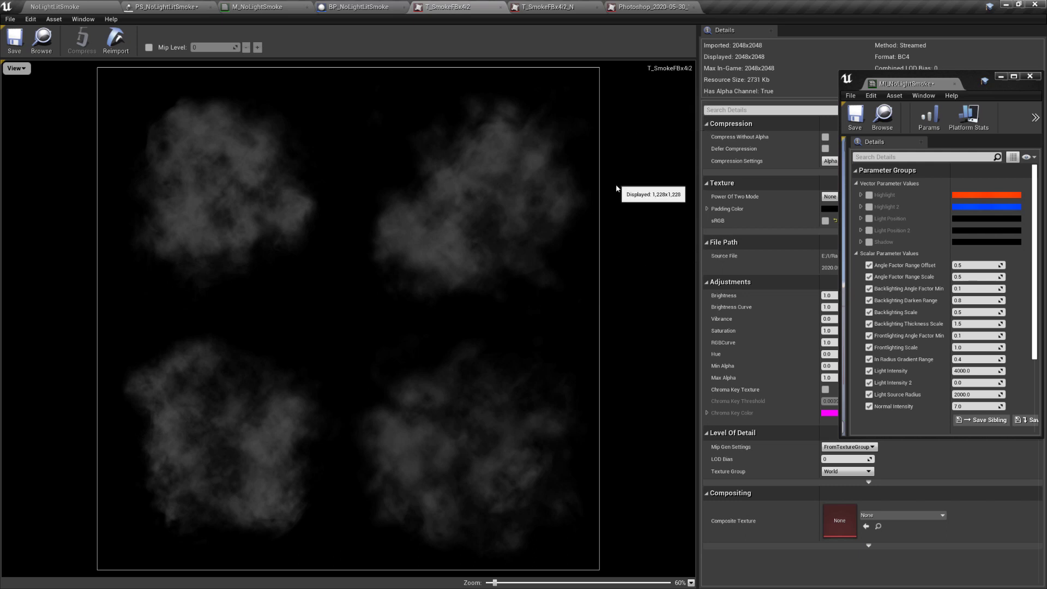
{"action": "left_click", "coordinate": [542, 6]}
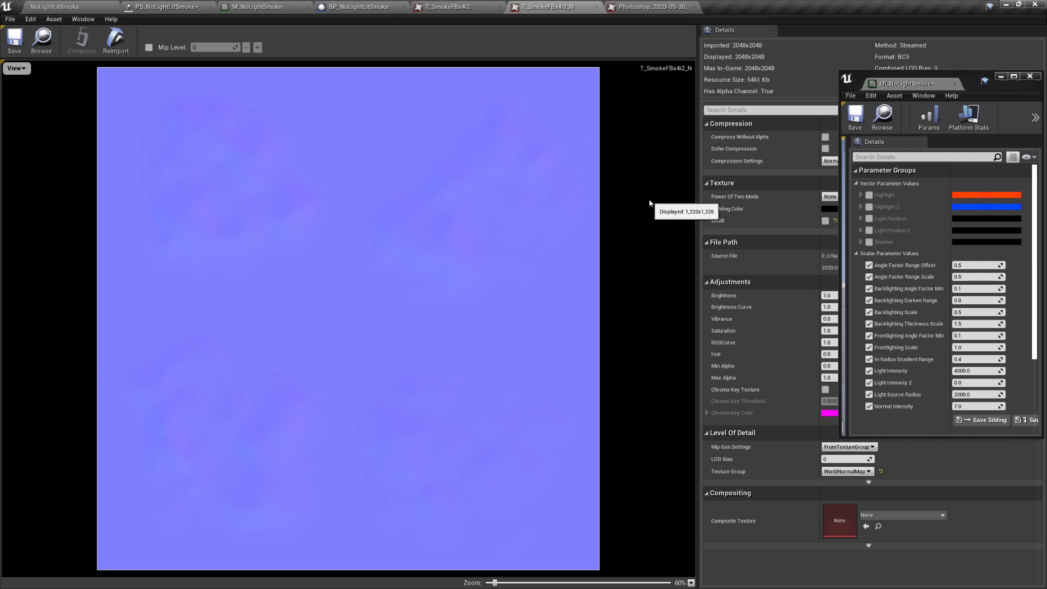
{"action": "left_click", "coordinate": [639, 5]}
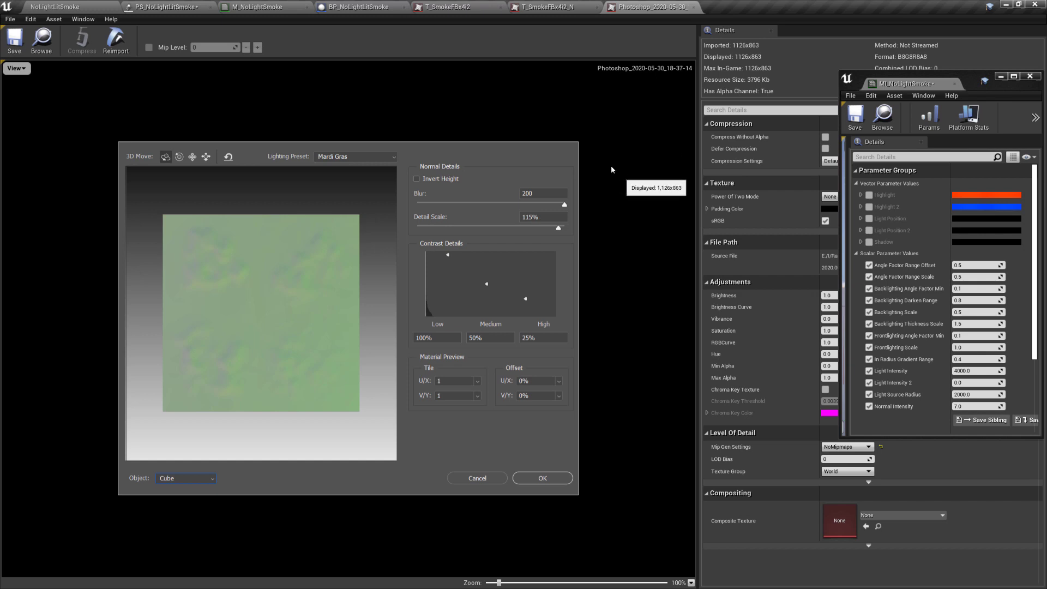
{"action": "left_click", "coordinate": [453, 6]}
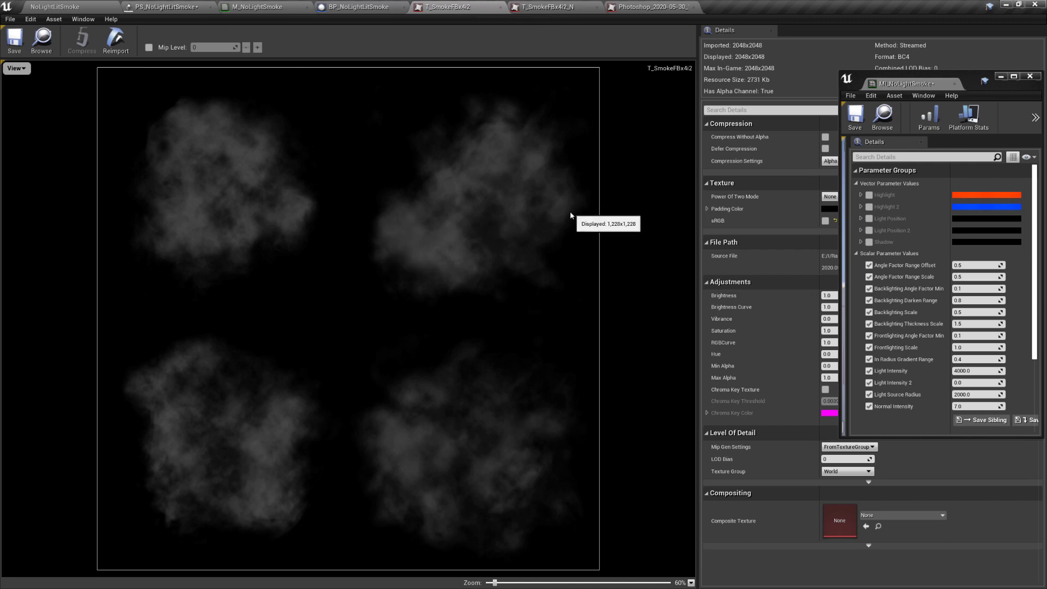
- Inspect the fixed bounding box settings of the PS_NoLightLitSmoke particle system, briefly displaying its bounds in the preview
{"action": "left_click", "coordinate": [163, 7]}
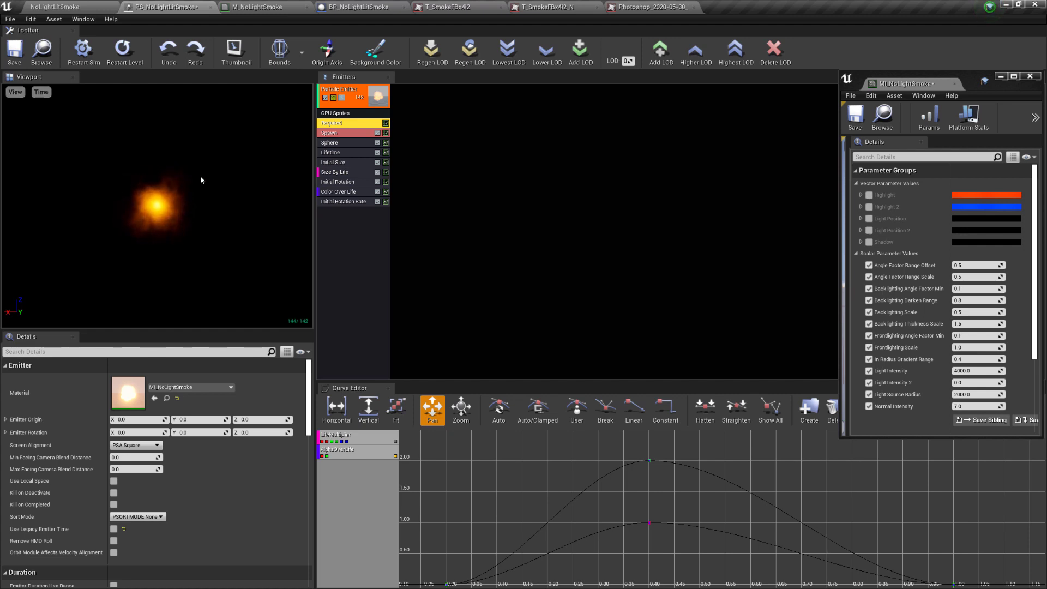
{"action": "left_click", "coordinate": [594, 229]}
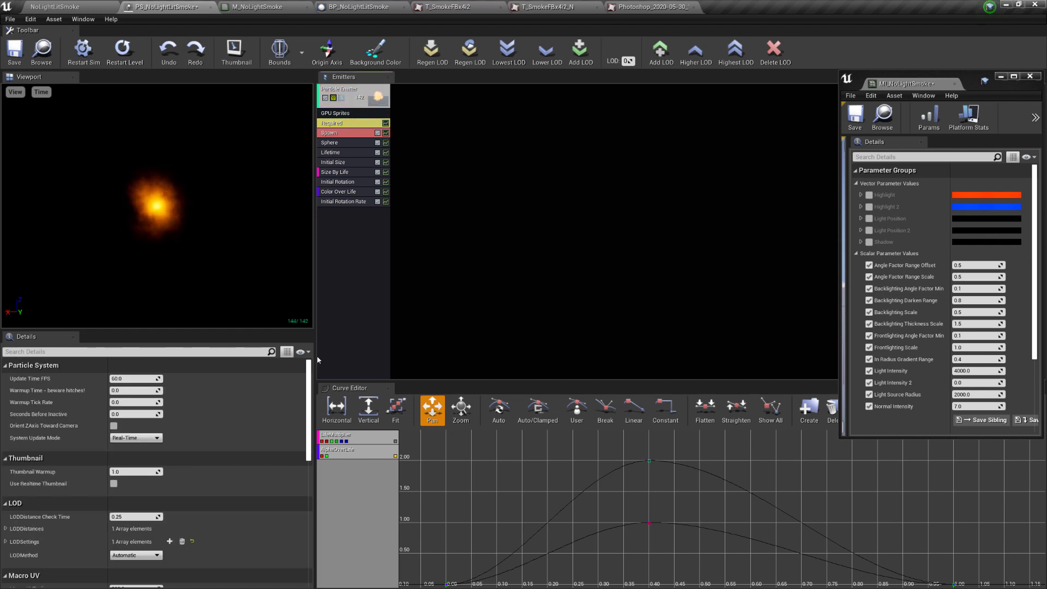
{"action": "scroll", "coordinate": [284, 424], "scroll_direction": "down", "scroll_amount": 5}
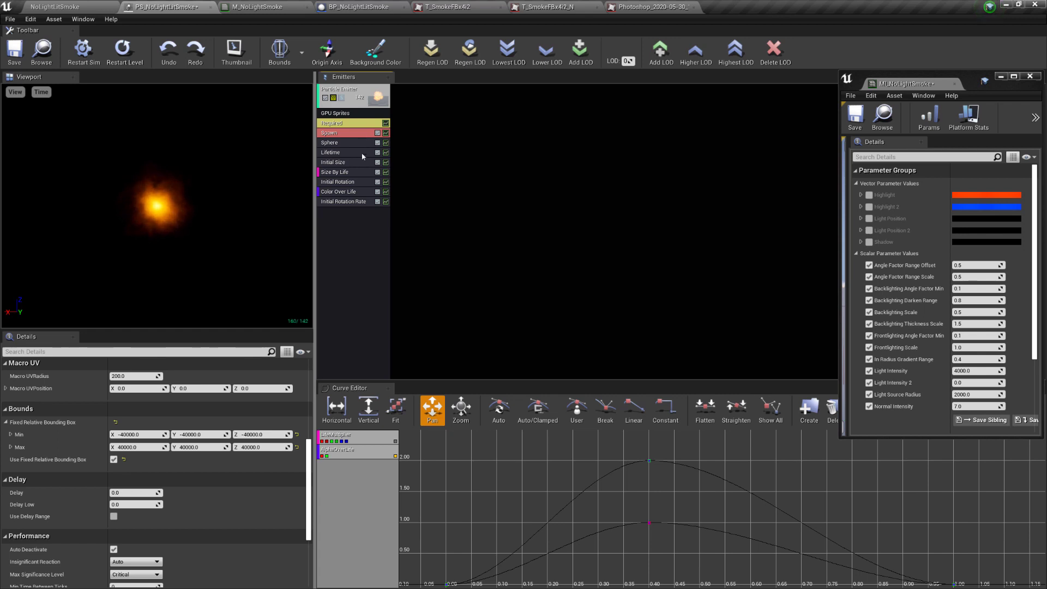
{"action": "left_click", "coordinate": [281, 50]}
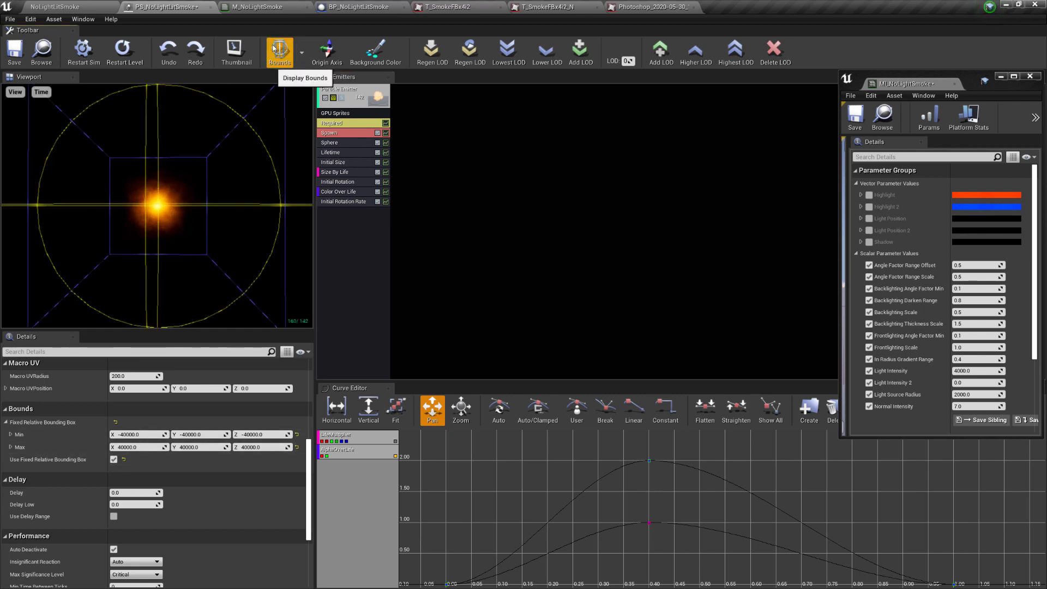
{"action": "left_click", "coordinate": [279, 53]}
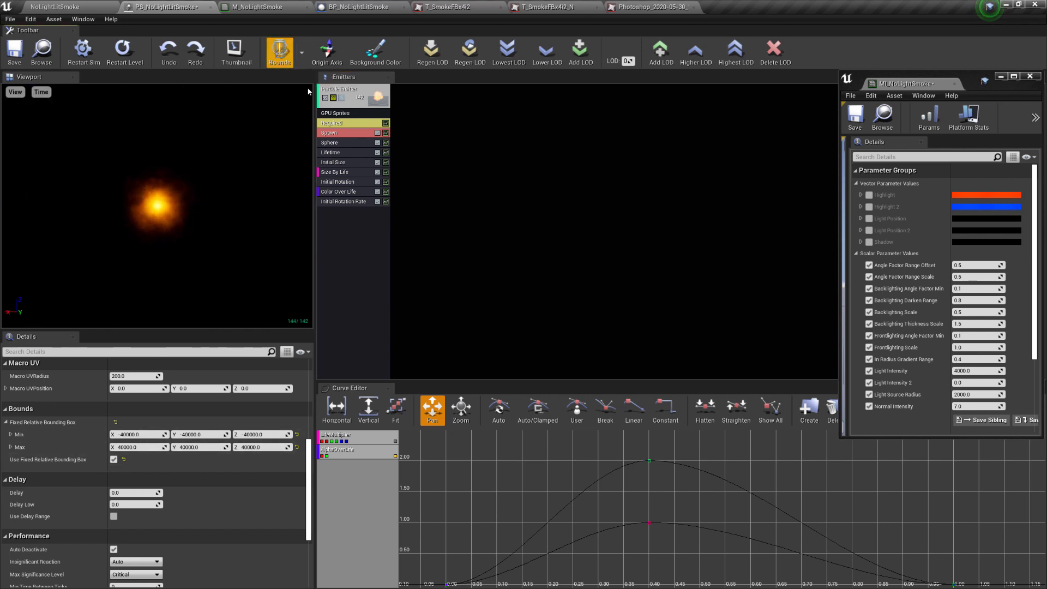
- Review the emitter's Required, Spawn, Sphere, Lifetime and Initial Size module settings
{"action": "left_click", "coordinate": [345, 122]}
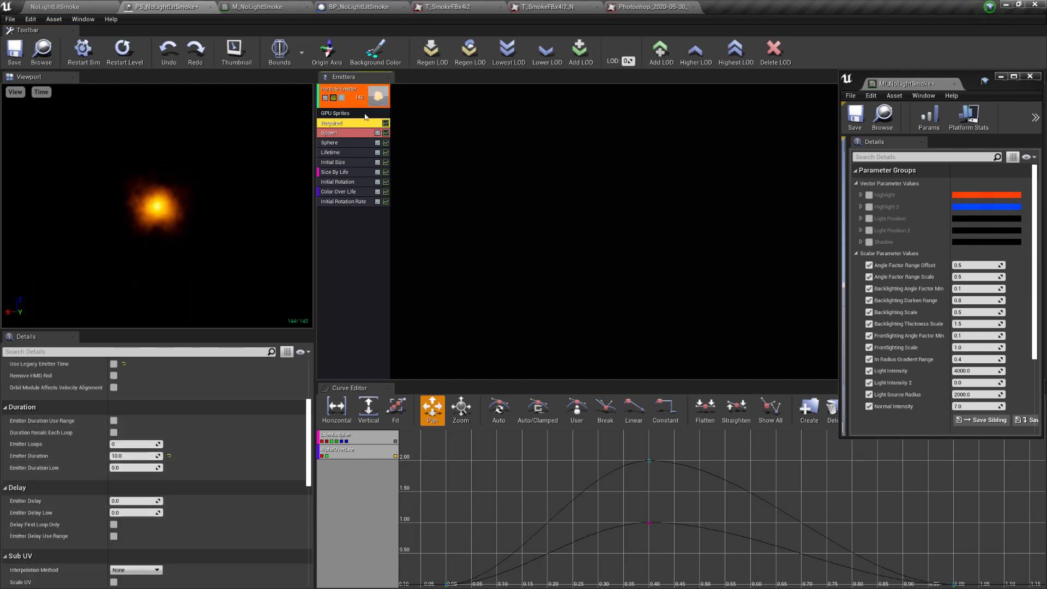
{"action": "left_click", "coordinate": [343, 136]}
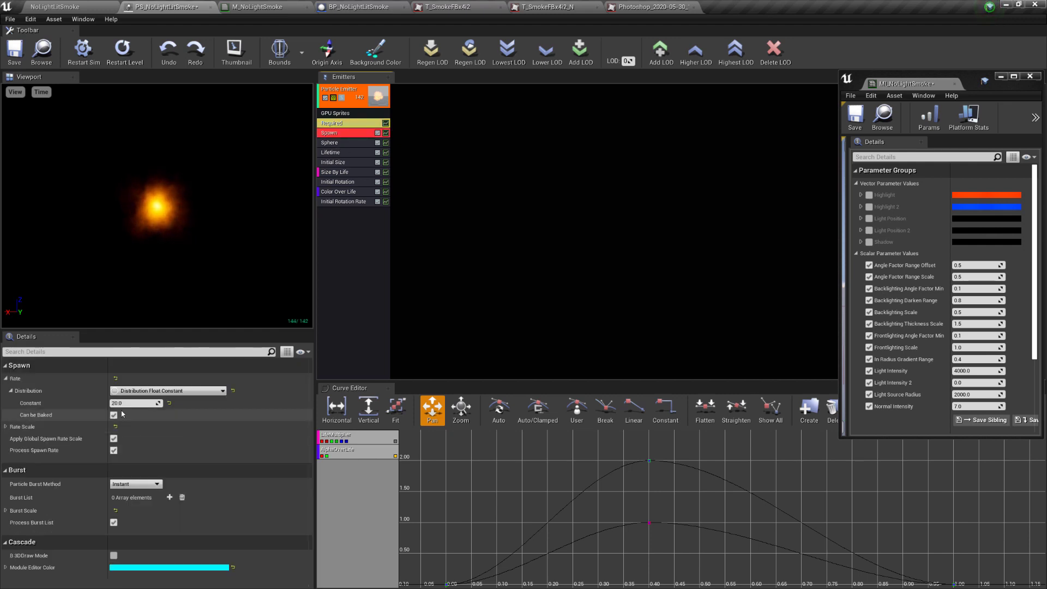
{"action": "left_click", "coordinate": [338, 143]}
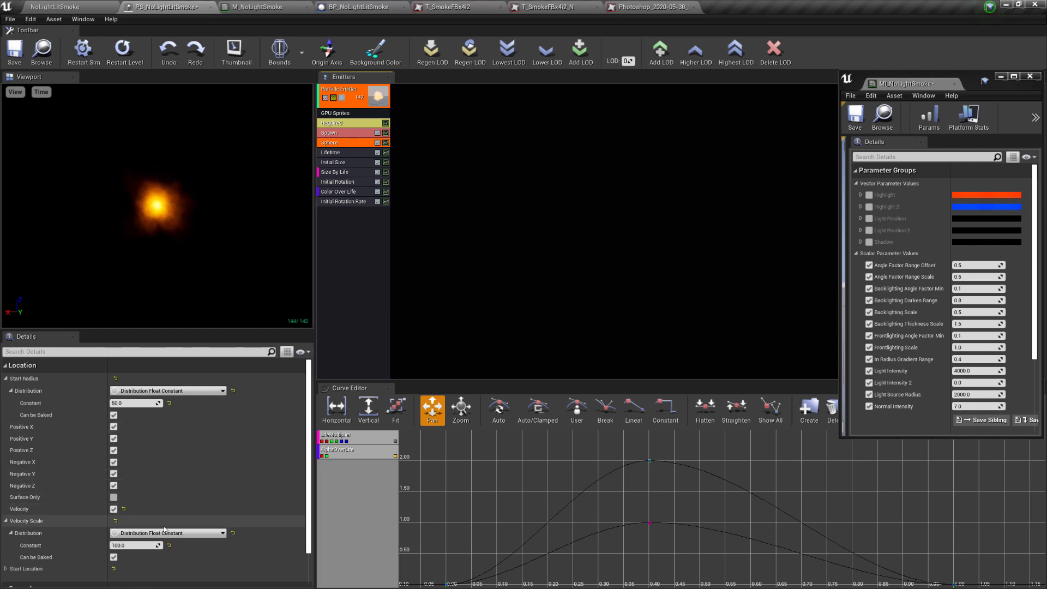
{"action": "left_click", "coordinate": [352, 153]}
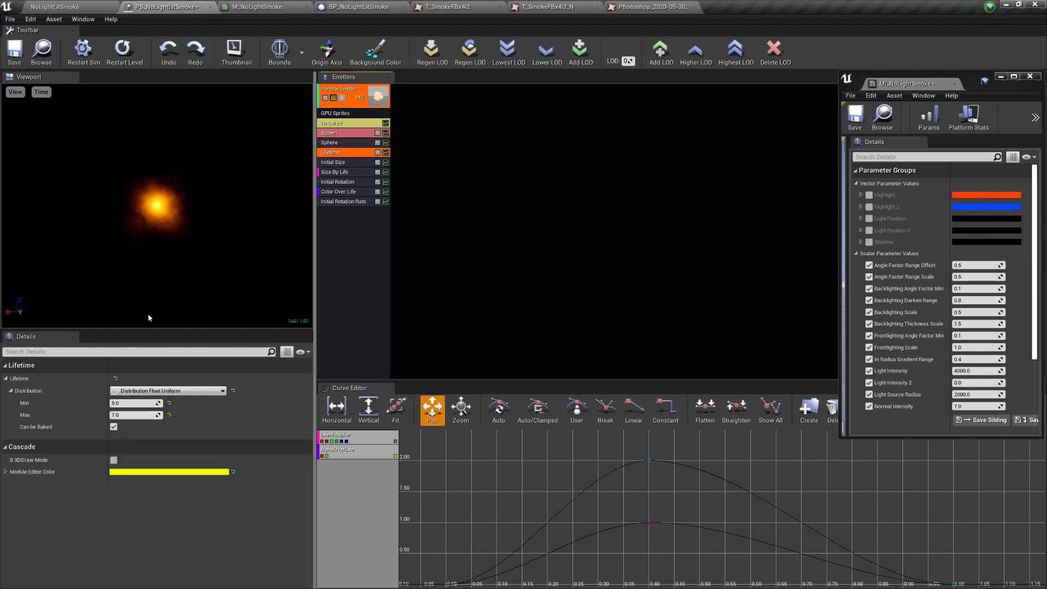
{"action": "left_click", "coordinate": [347, 162]}
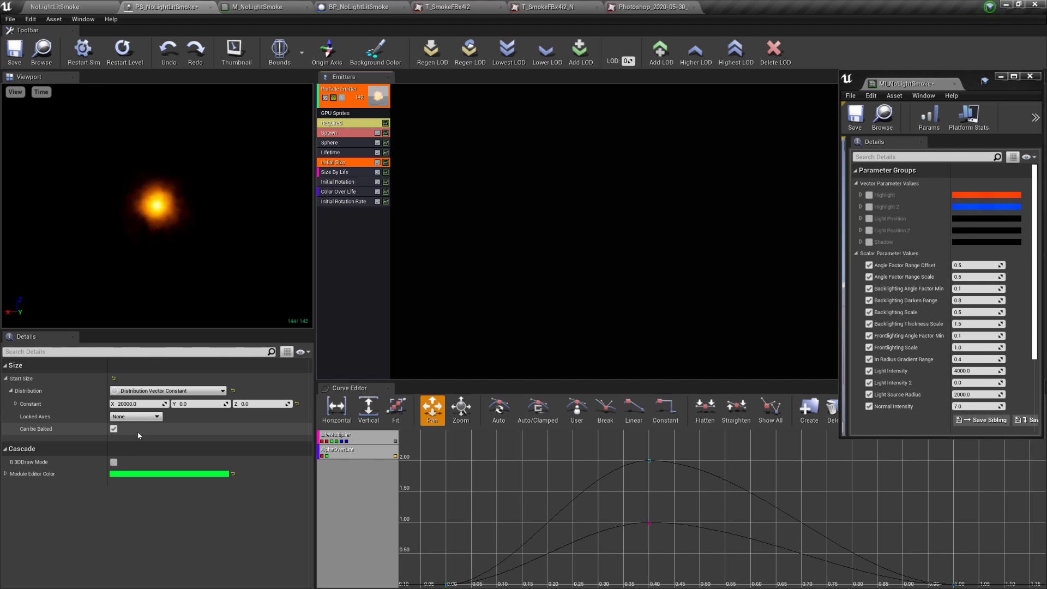
- Review the emitter's Size By Life, Initial Rotation, Color Over Life and Initial Rotation Rate module settings
{"action": "left_click", "coordinate": [364, 173]}
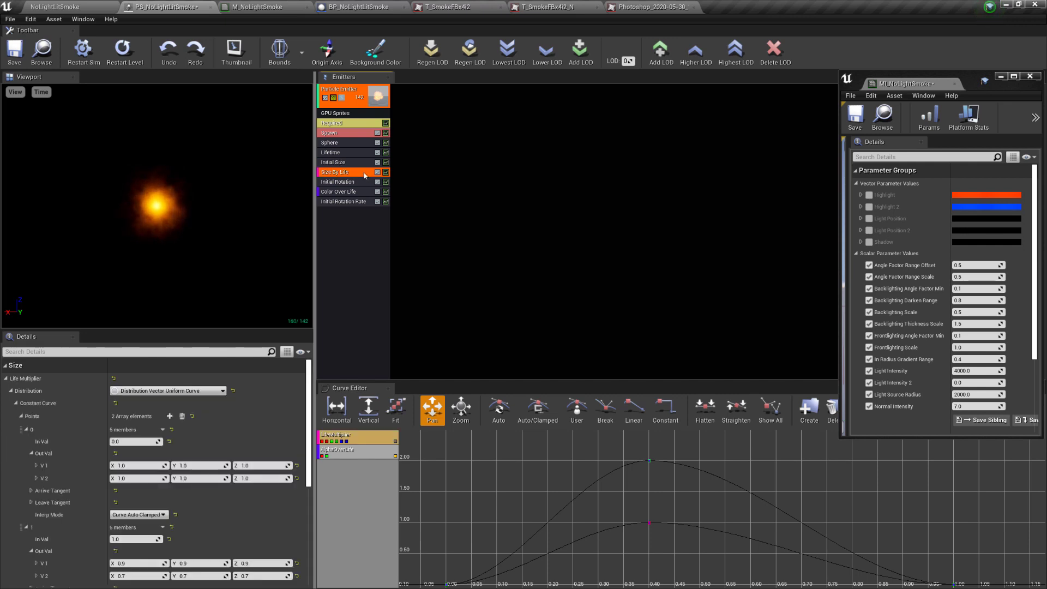
{"action": "scroll", "coordinate": [251, 436], "scroll_direction": "down", "scroll_amount": 4}
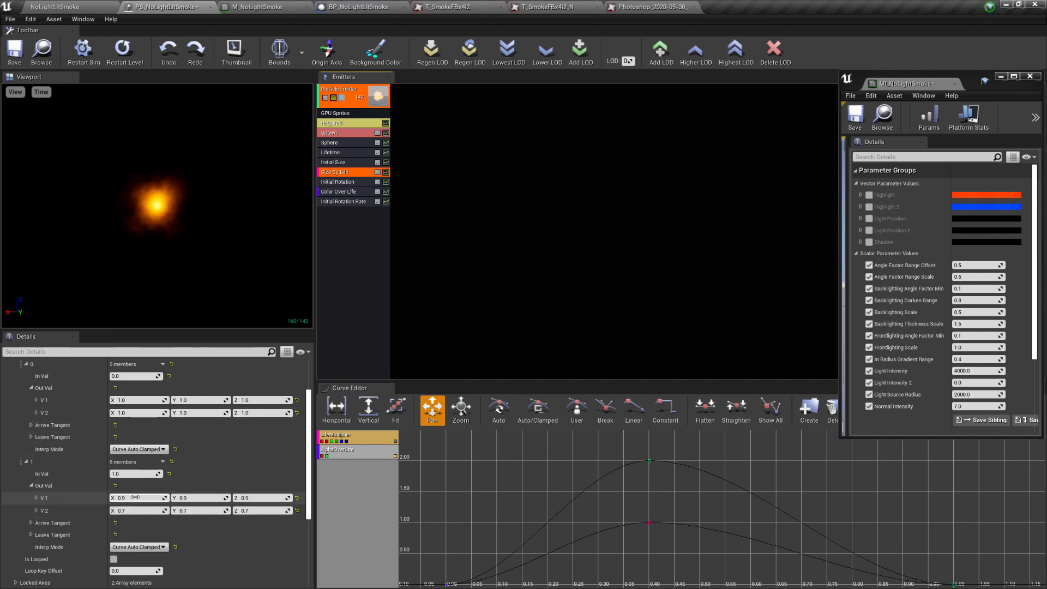
{"action": "left_click", "coordinate": [349, 184]}
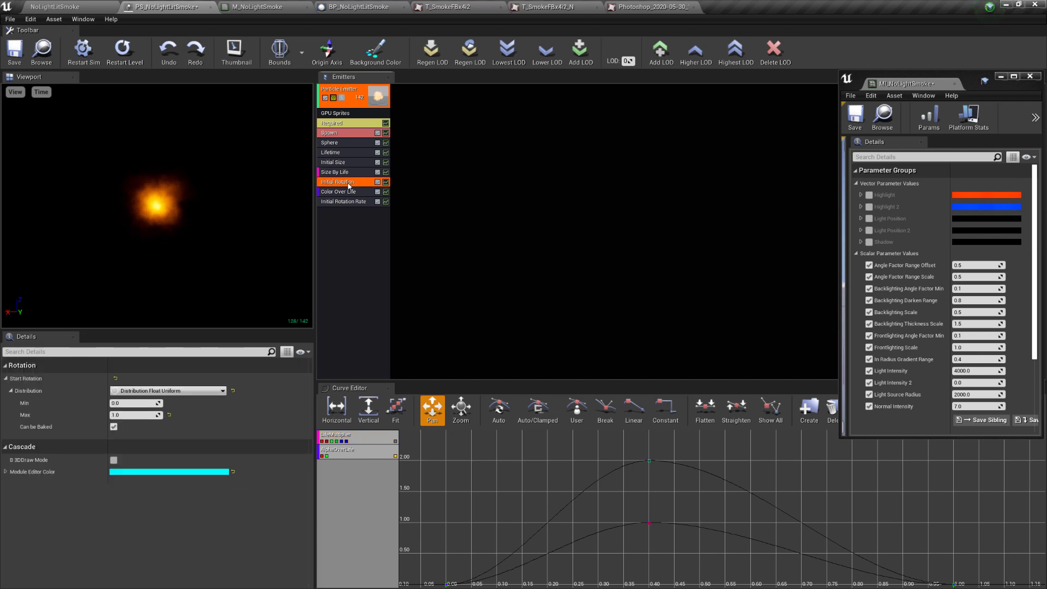
{"action": "left_click", "coordinate": [350, 193]}
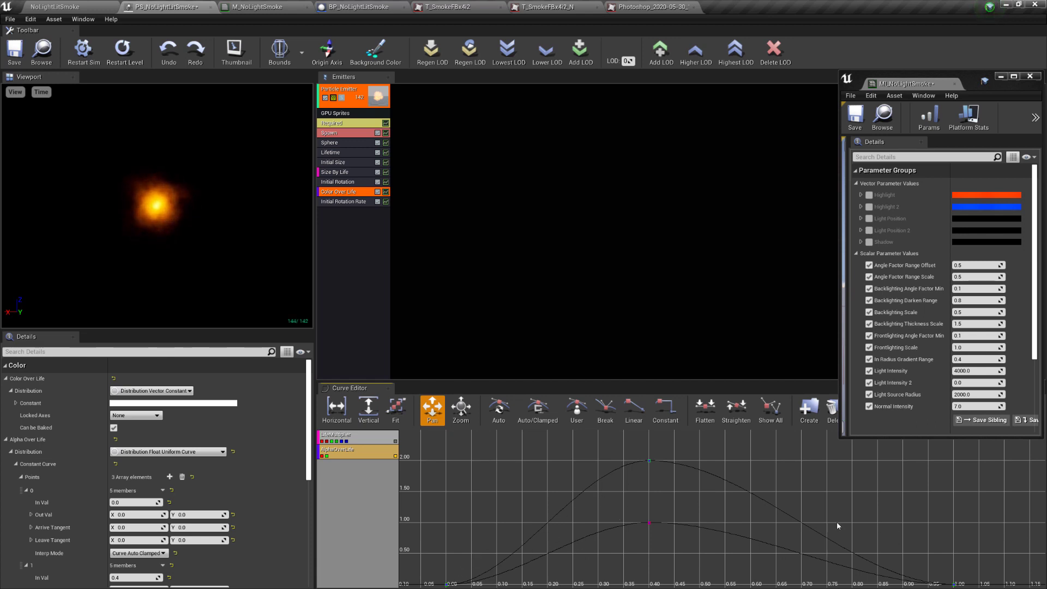
{"action": "left_click", "coordinate": [345, 202]}
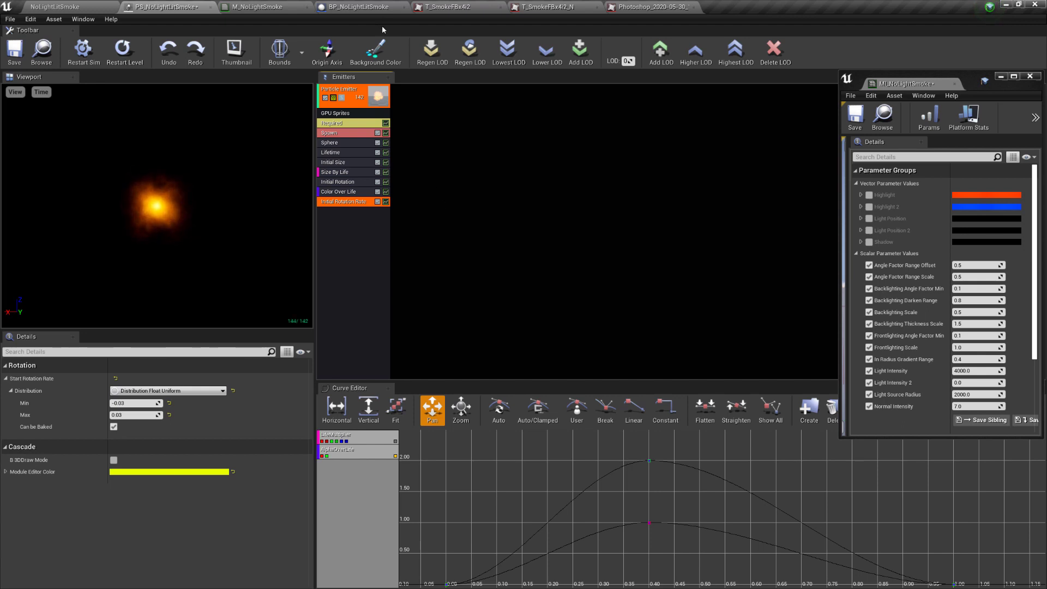
- Open the M_NoLightSmoke material graph and examine its overall layout and the Particle Random Value nodes feeding the Texture Sample
{"action": "left_click", "coordinate": [266, 7]}
{"action": "key", "text": "Home"}
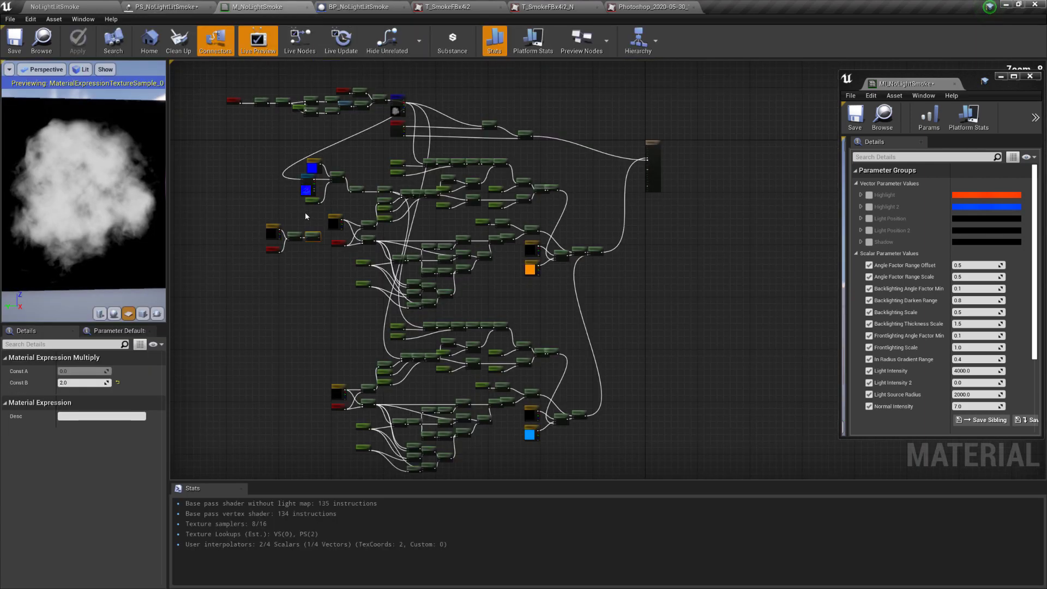
{"action": "right_click_drag", "start_coordinate": [655, 299], "coordinate": [691, 294]}
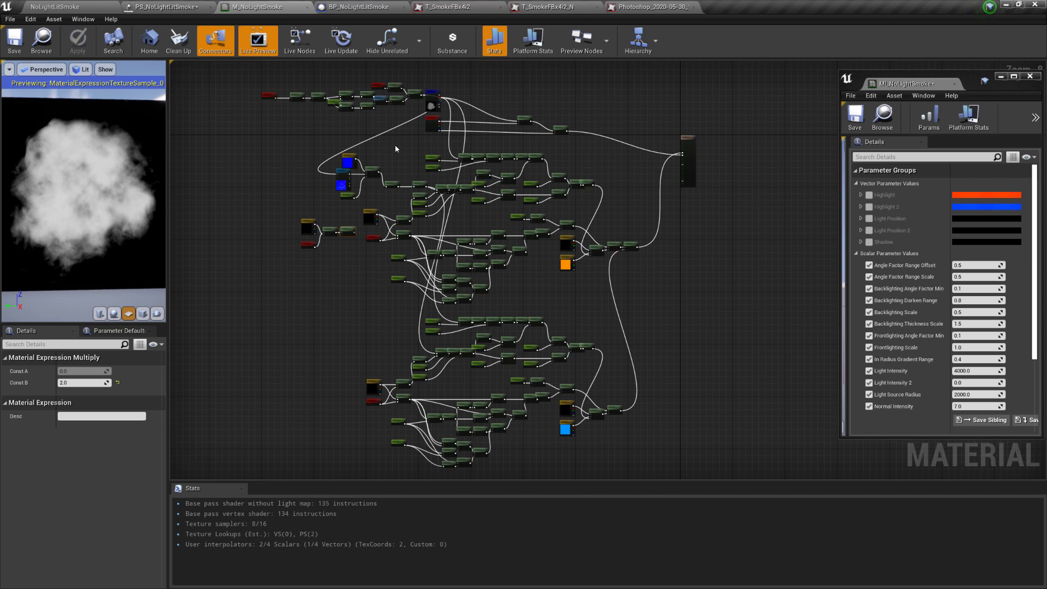
{"action": "scroll", "coordinate": [394, 145], "scroll_direction": "up", "scroll_amount": 6}
{"action": "right_click_drag", "start_coordinate": [386, 191], "coordinate": [440, 208]}
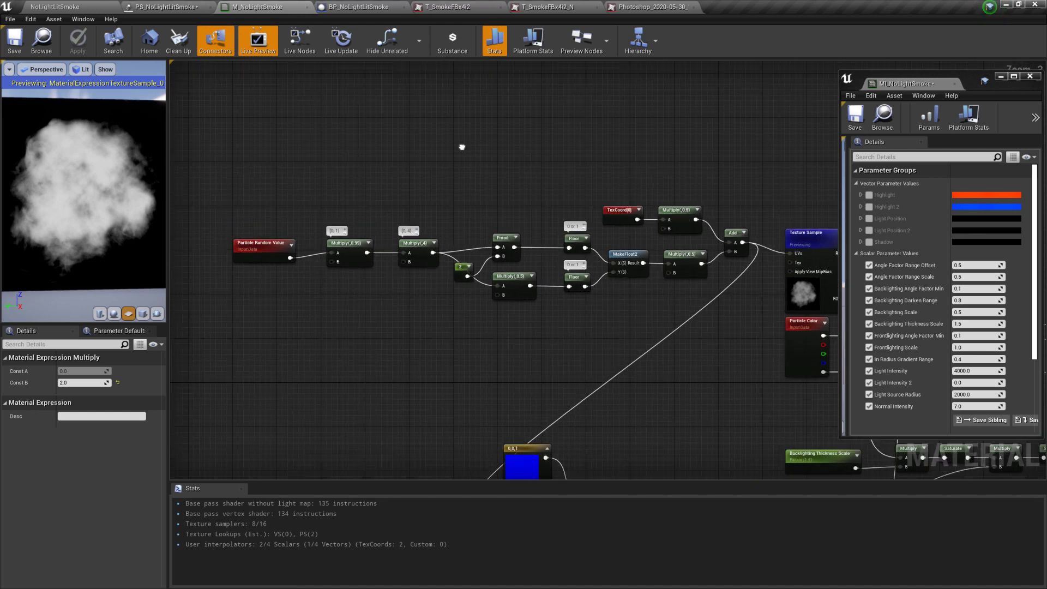
- Examine the material's own properties, including the Blend Mode options, Shading Model, Translucency and Usage settings
{"action": "left_click", "coordinate": [381, 315]}
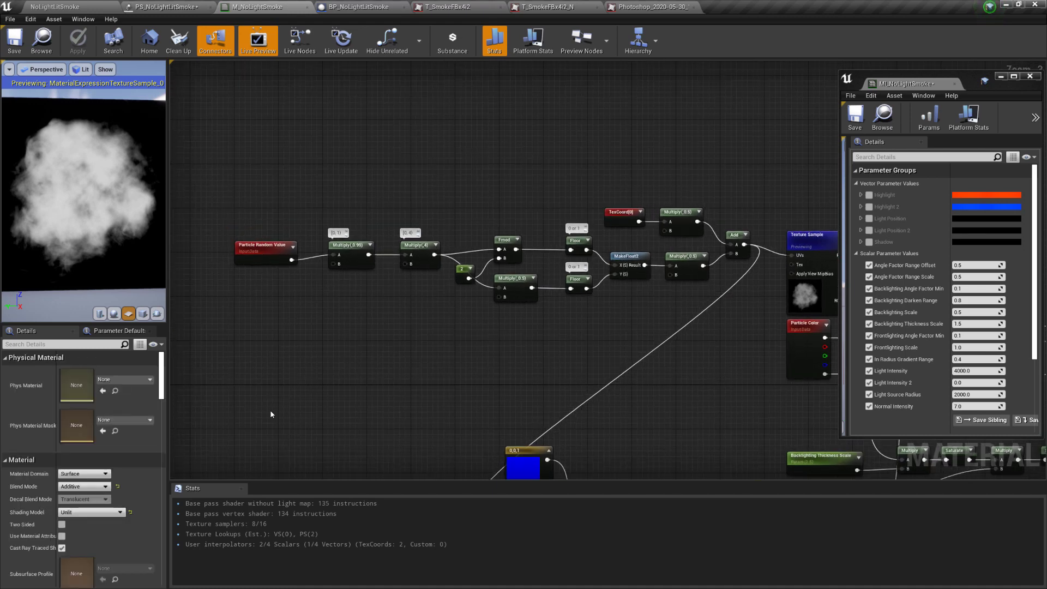
{"action": "scroll", "coordinate": [143, 466], "scroll_direction": "down", "scroll_amount": 3}
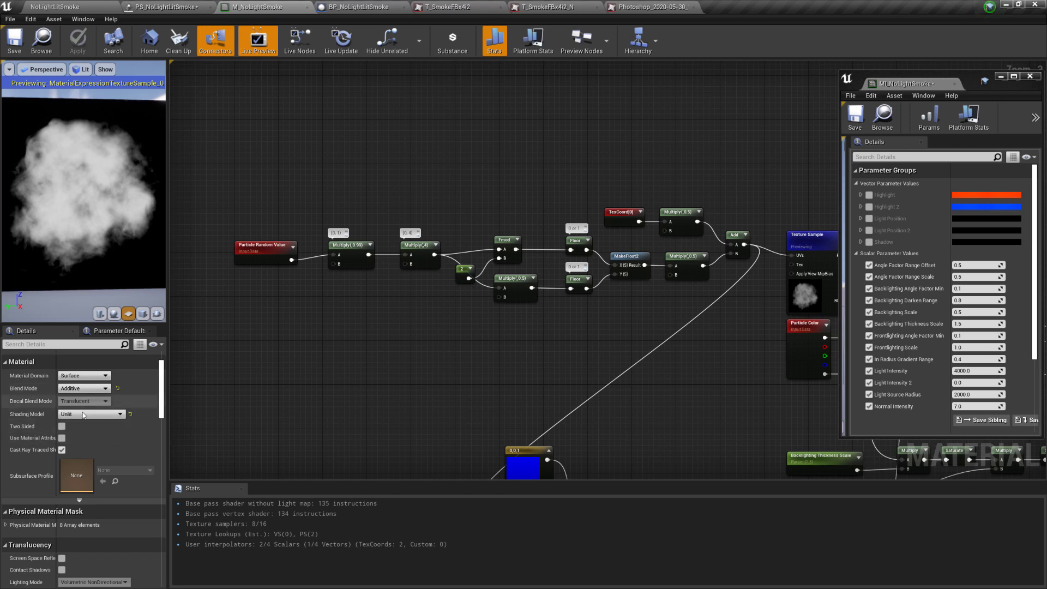
{"action": "left_click", "coordinate": [105, 388]}
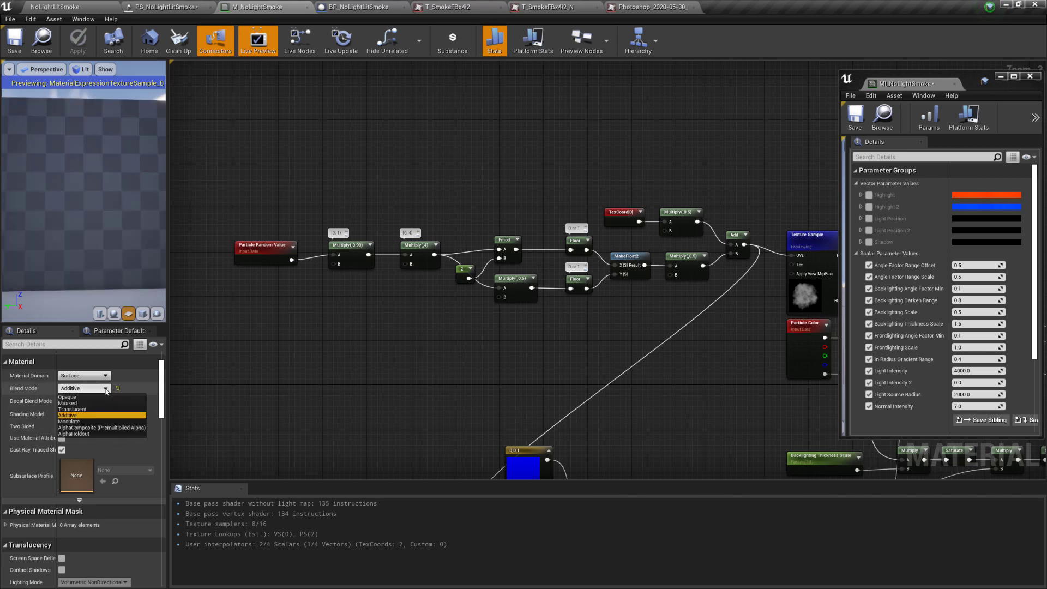
{"action": "left_click", "coordinate": [107, 391]}
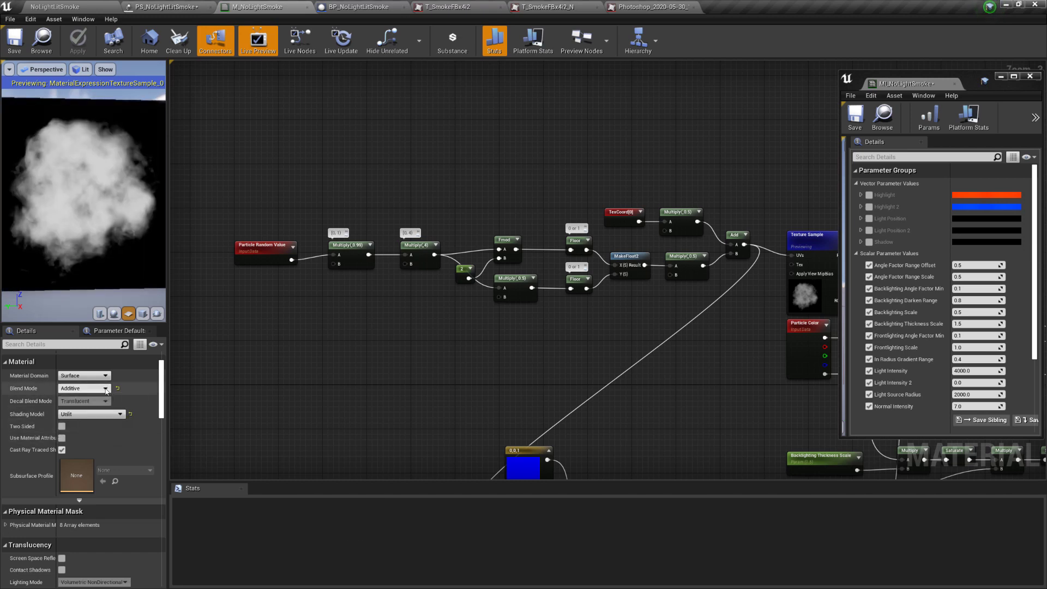
{"action": "left_click", "coordinate": [106, 389]}
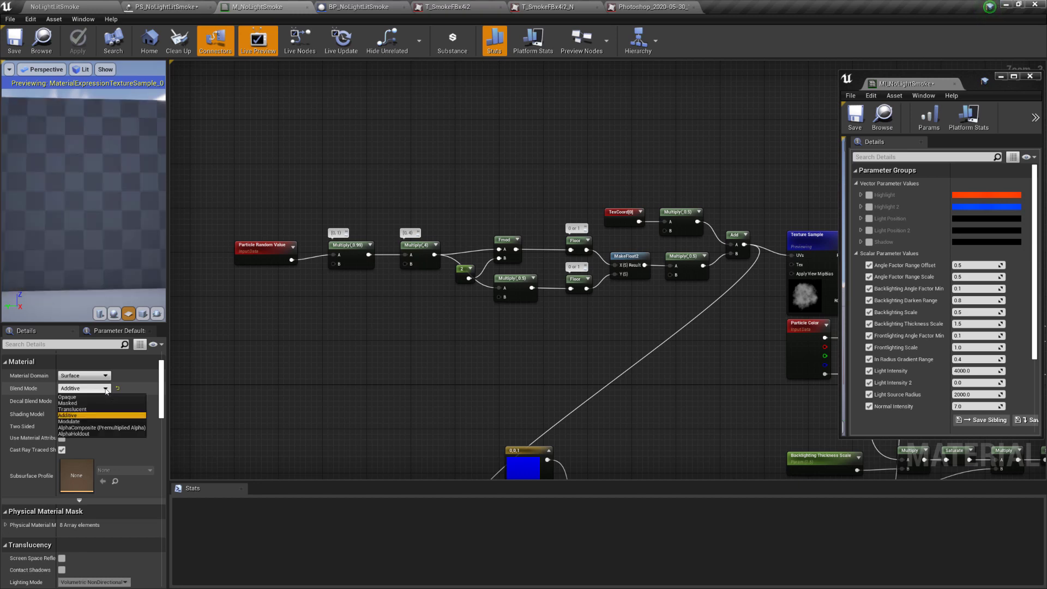
{"action": "left_click", "coordinate": [107, 391]}
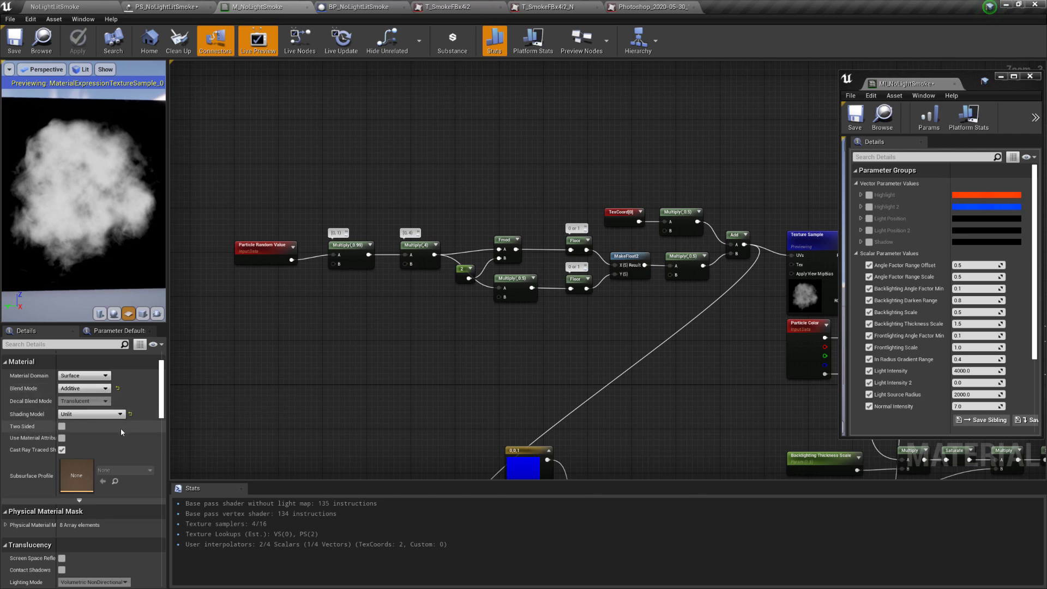
{"action": "scroll", "coordinate": [121, 432], "scroll_direction": "down", "scroll_amount": 4}
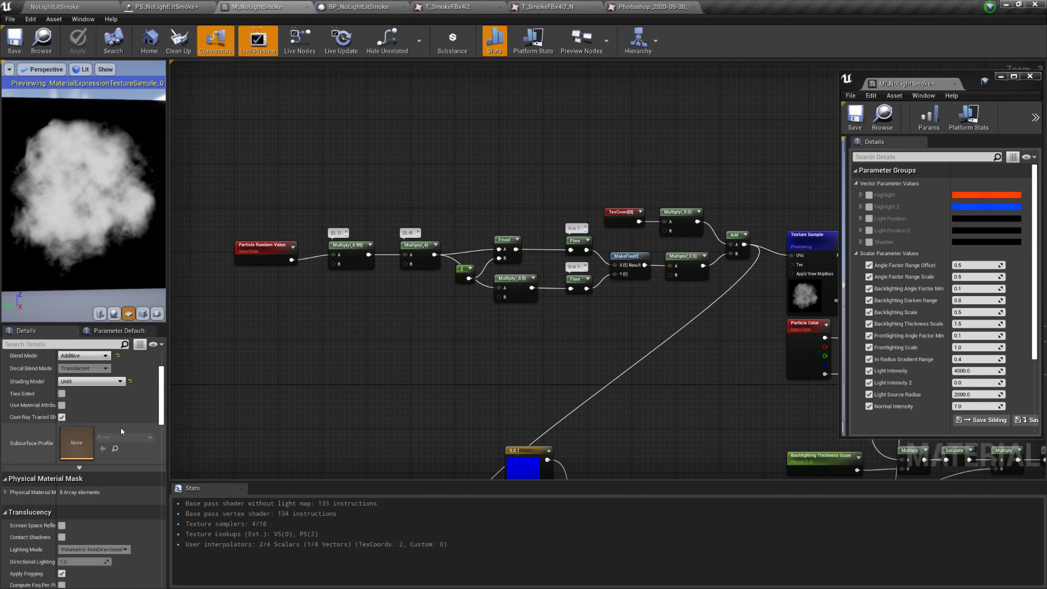
{"action": "scroll", "coordinate": [120, 427], "scroll_direction": "down", "scroll_amount": 5}
{"action": "scroll", "coordinate": [120, 427], "scroll_direction": "up", "scroll_amount": 6}
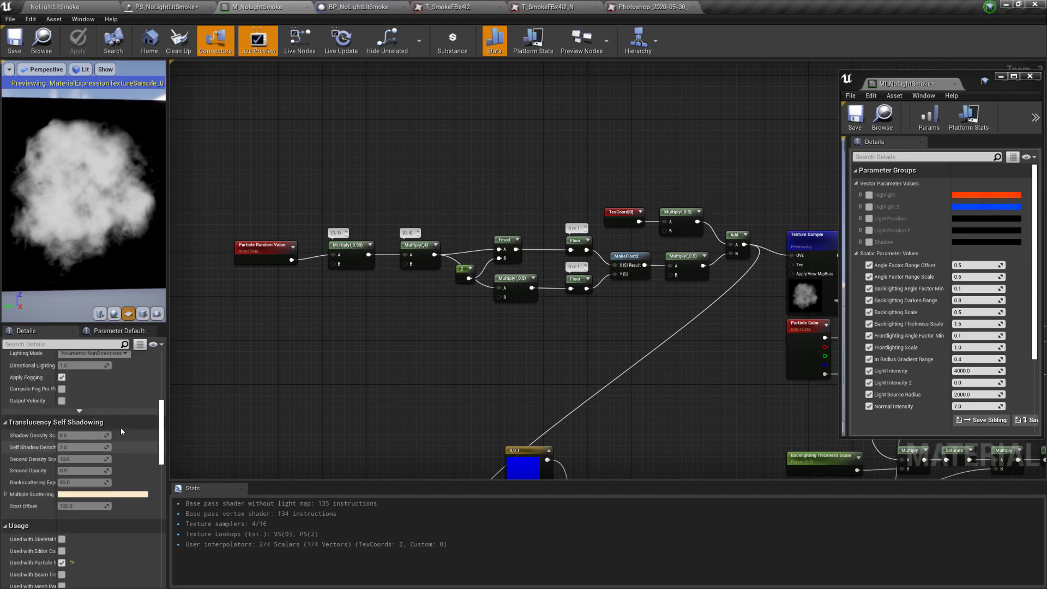
- Close the T_SmokeFBx4i2_N normal map and the Photoshop screenshot texture, and return to the M_NoLightSmoke material graph
{"action": "scroll", "coordinate": [120, 426], "scroll_direction": "up", "scroll_amount": 4}
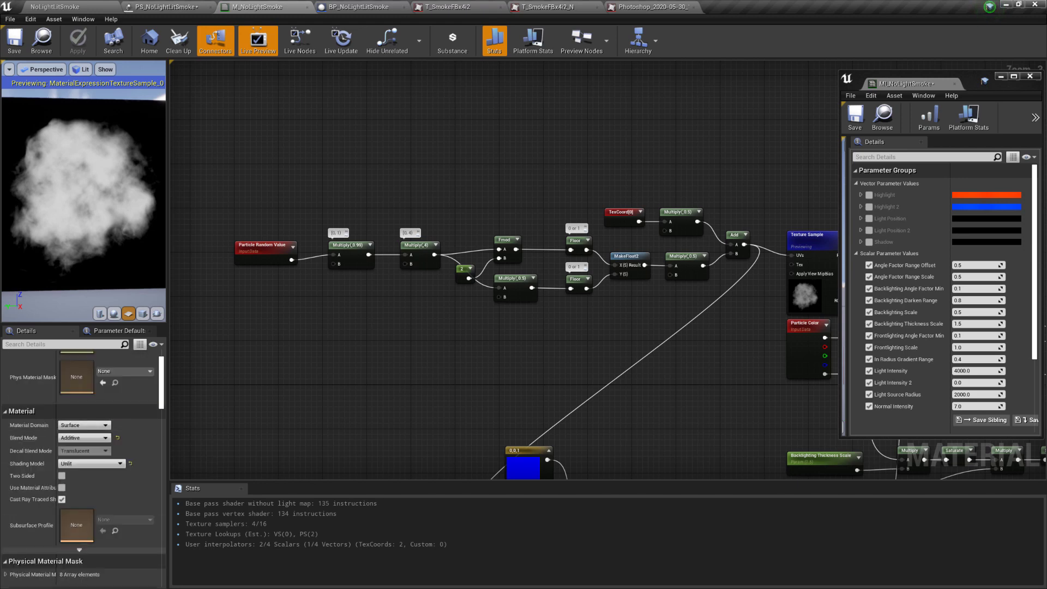
{"action": "right_click_drag", "start_coordinate": [698, 355], "coordinate": [641, 367]}
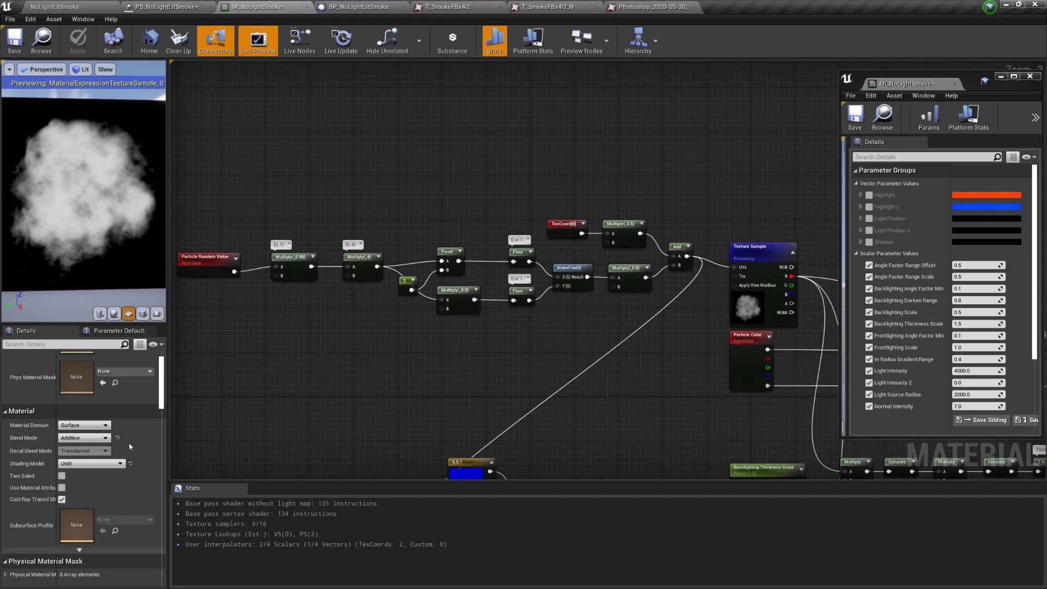
{"action": "left_click", "coordinate": [545, 7]}
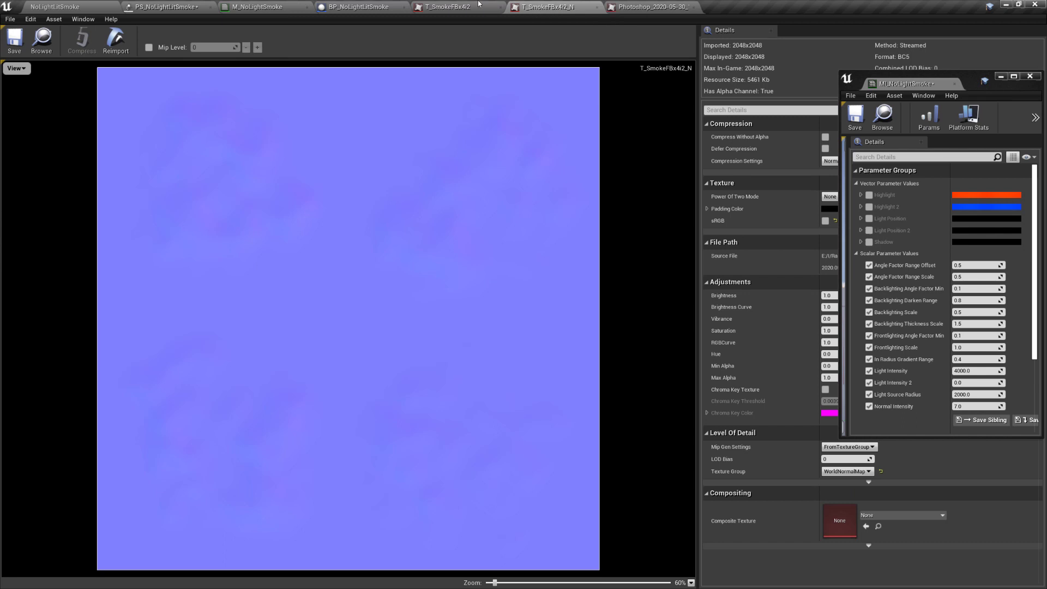
{"action": "left_click", "coordinate": [597, 7]}
{"action": "left_click", "coordinate": [597, 7]}
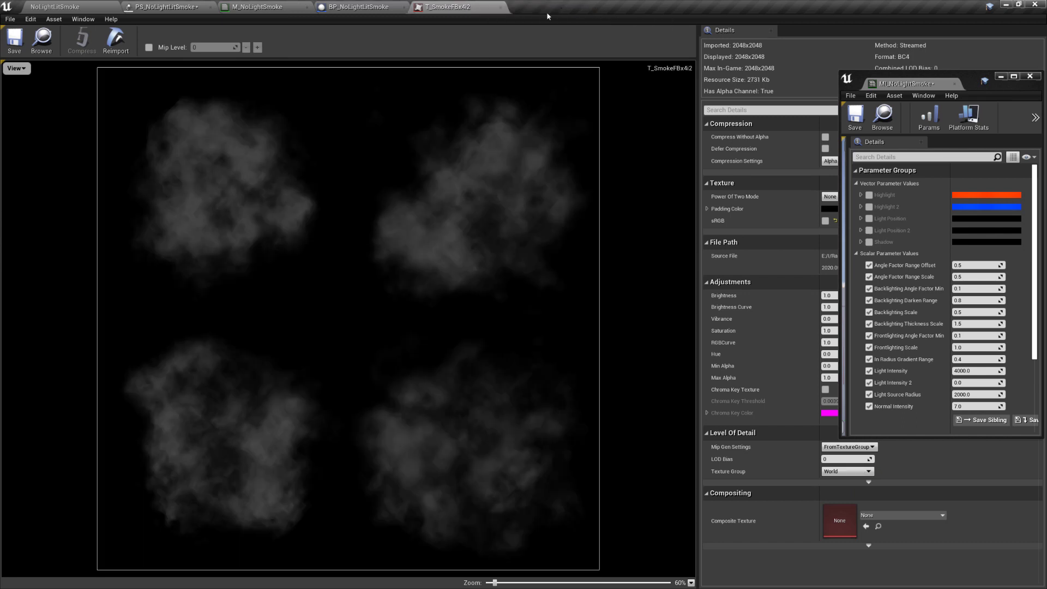
{"action": "left_click", "coordinate": [63, 7]}
{"action": "left_click", "coordinate": [370, 7]}
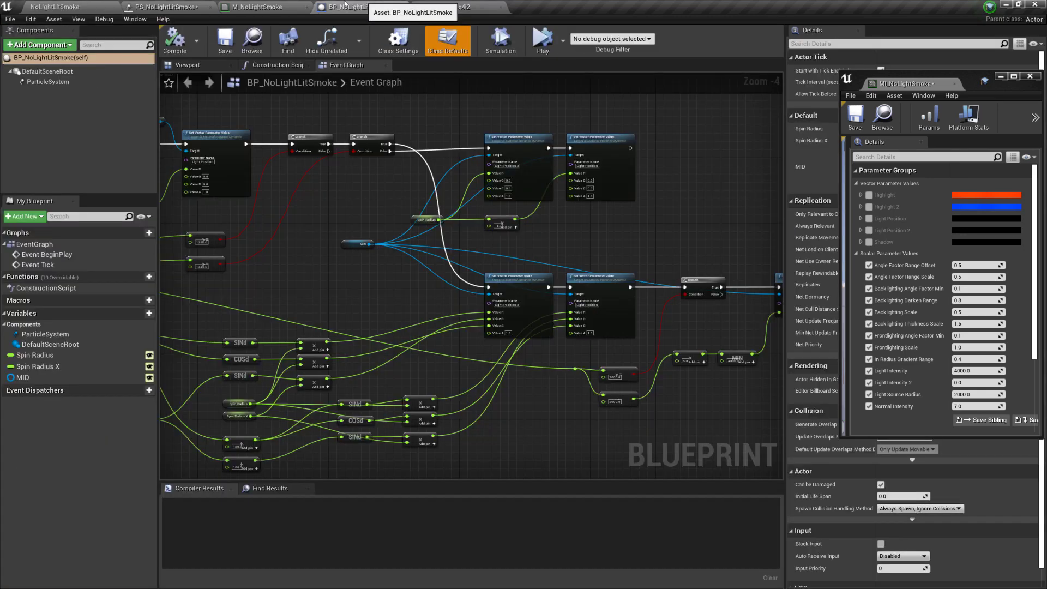
{"action": "left_click", "coordinate": [266, 4]}
- Inspect the TexCoord node and its 0.5 Multiply, and compare them with the 2x2 tile layout of the T_SmokeFBx4i2 texture
{"action": "scroll", "coordinate": [362, 145], "scroll_direction": "up", "scroll_amount": 1}
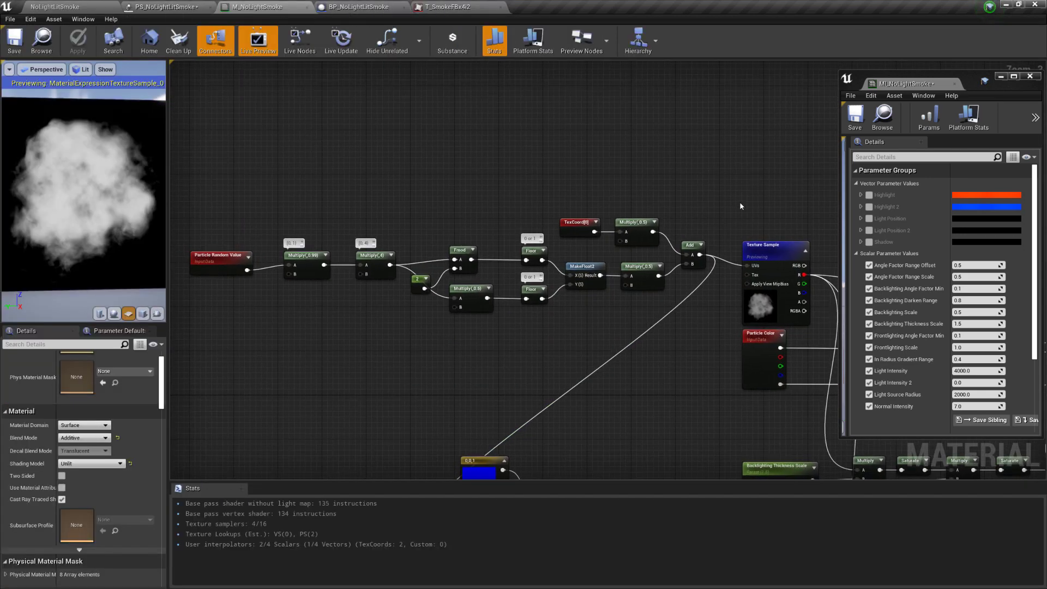
{"action": "right_click_drag", "start_coordinate": [740, 205], "coordinate": [631, 199]}
{"action": "scroll", "coordinate": [564, 244], "scroll_direction": "up", "scroll_amount": 1}
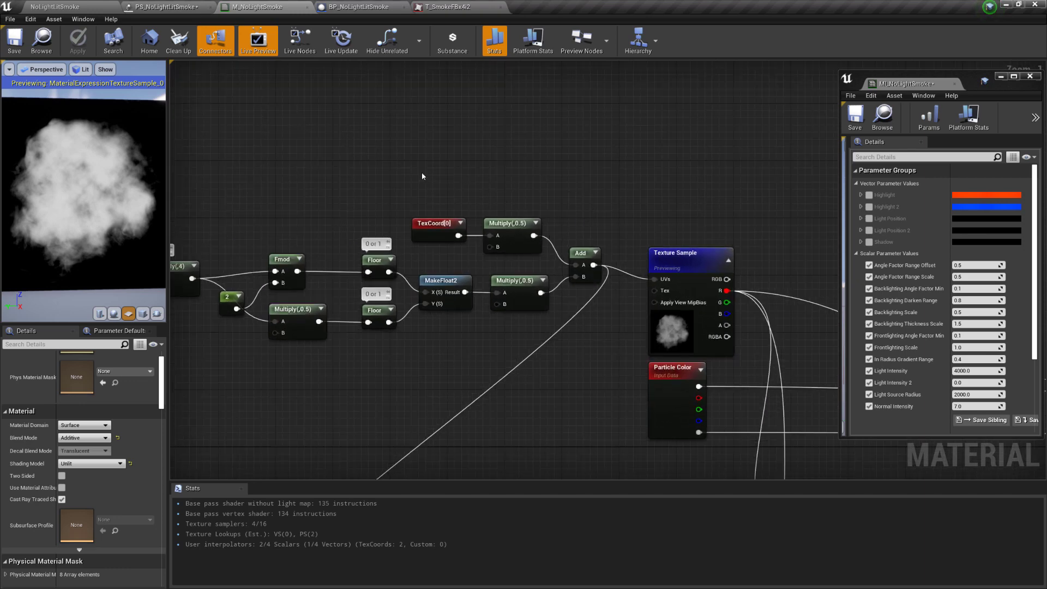
{"action": "left_click_drag", "start_coordinate": [428, 201], "coordinate": [434, 240]}
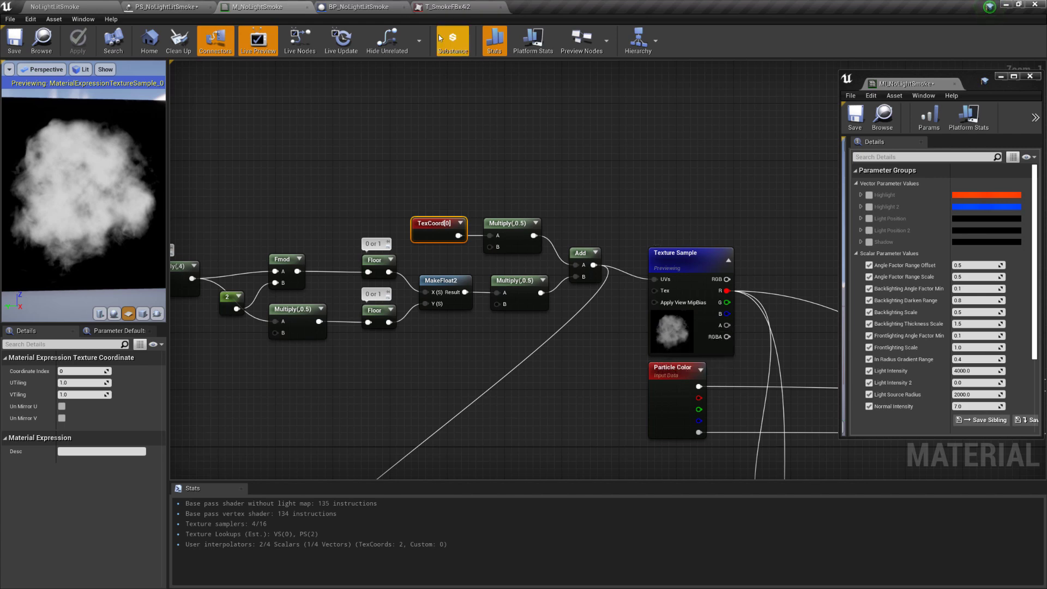
{"action": "left_click", "coordinate": [446, 7]}
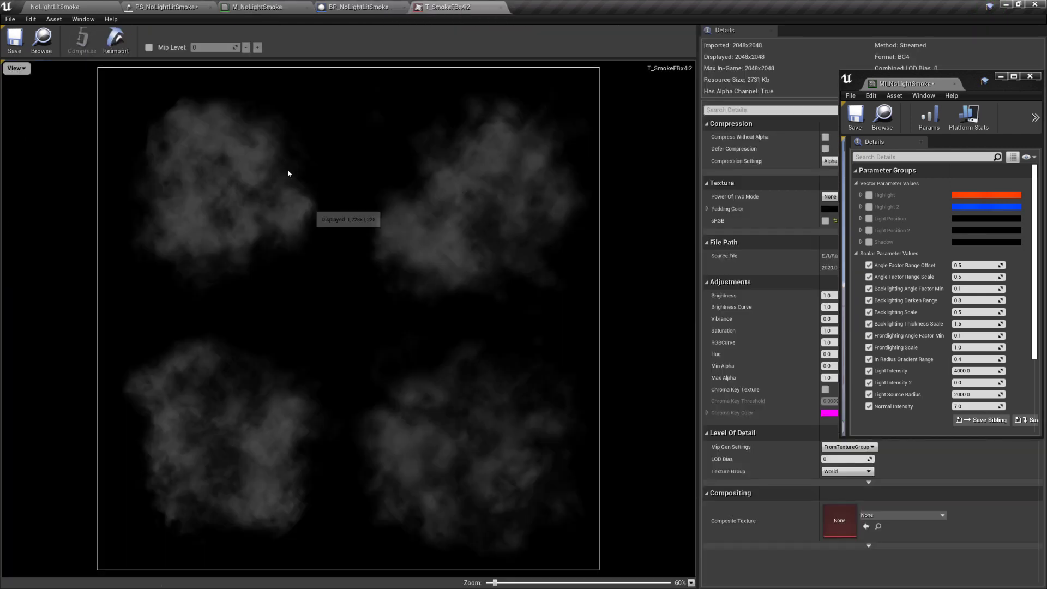
{"action": "left_click", "coordinate": [262, 7]}
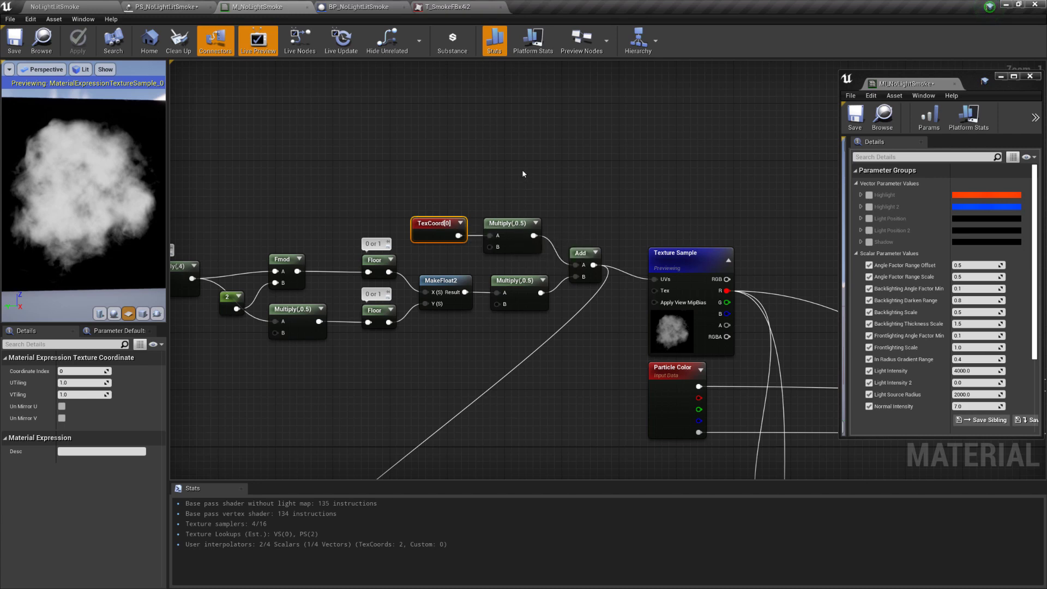
{"action": "left_click", "coordinate": [444, 7]}
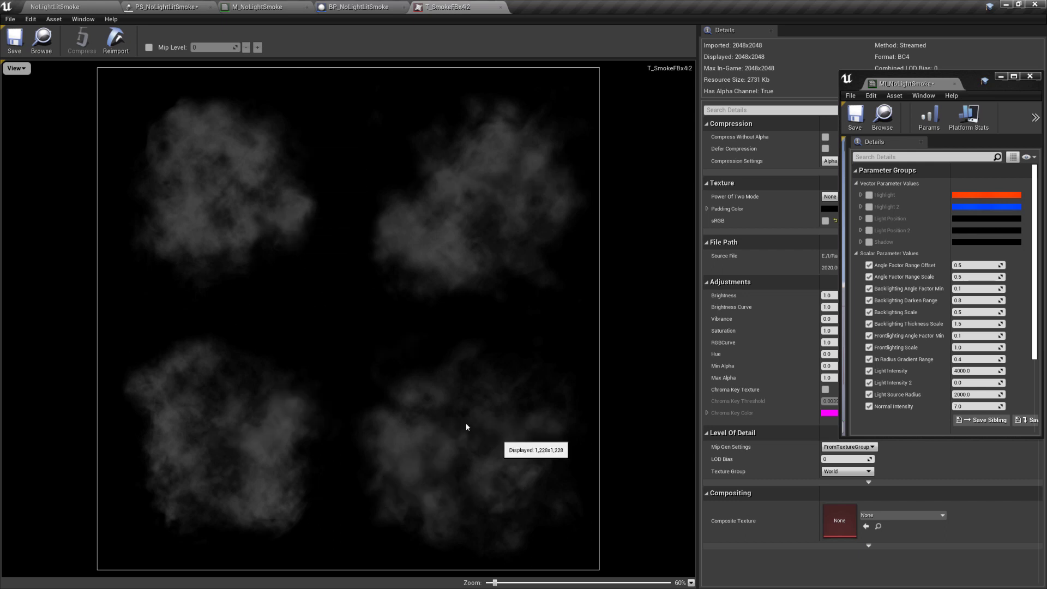
- Check the module categories that can be added to the smoke particle system's emitter, including SubUV and Spawn
{"action": "left_click", "coordinate": [164, 8]}
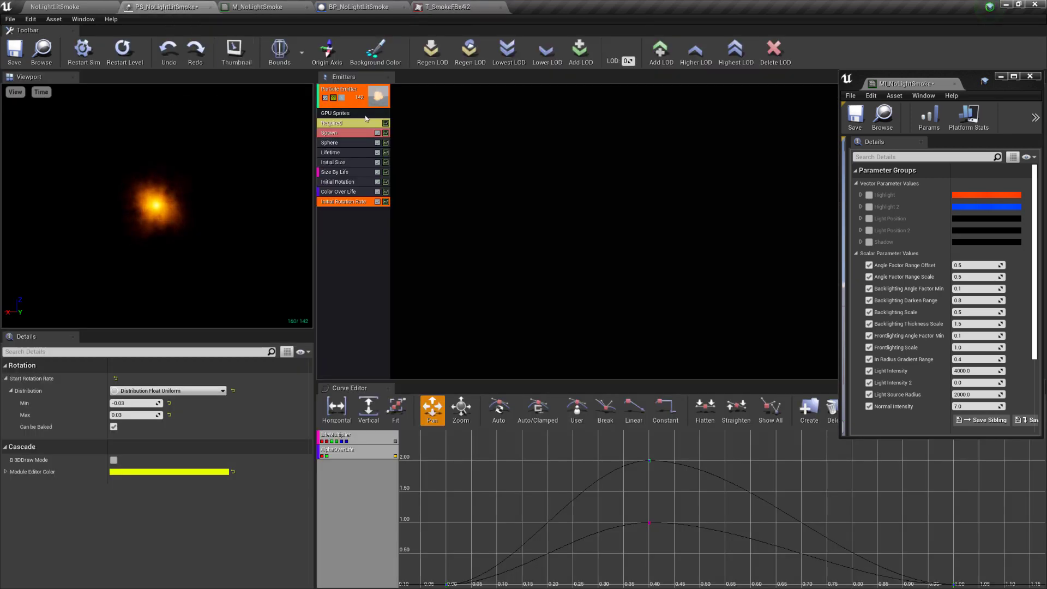
{"action": "right_click", "coordinate": [335, 244]}
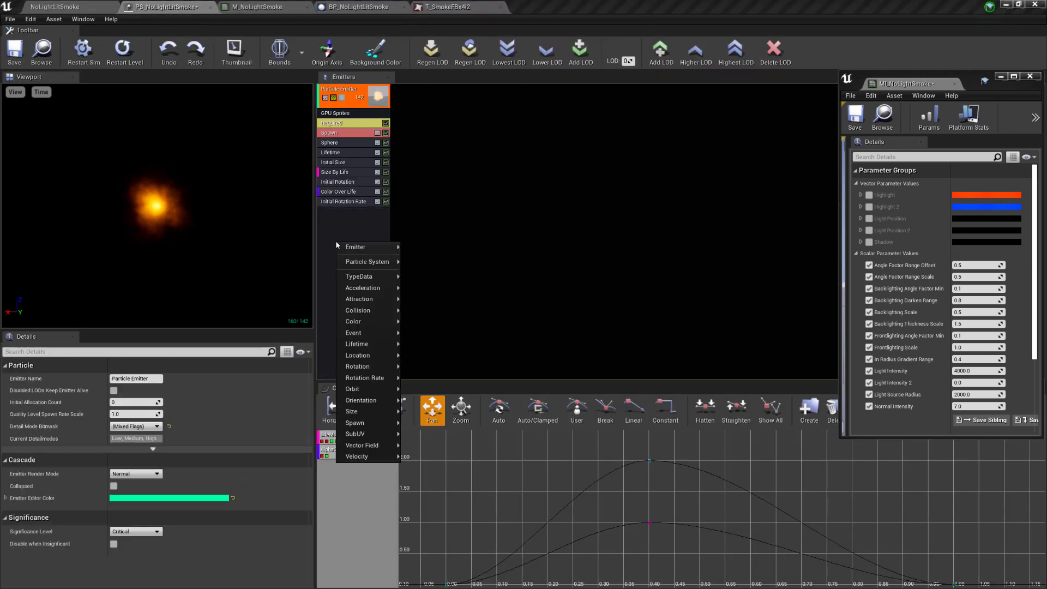
{"action": "mouse_move", "coordinate": [361, 436]}
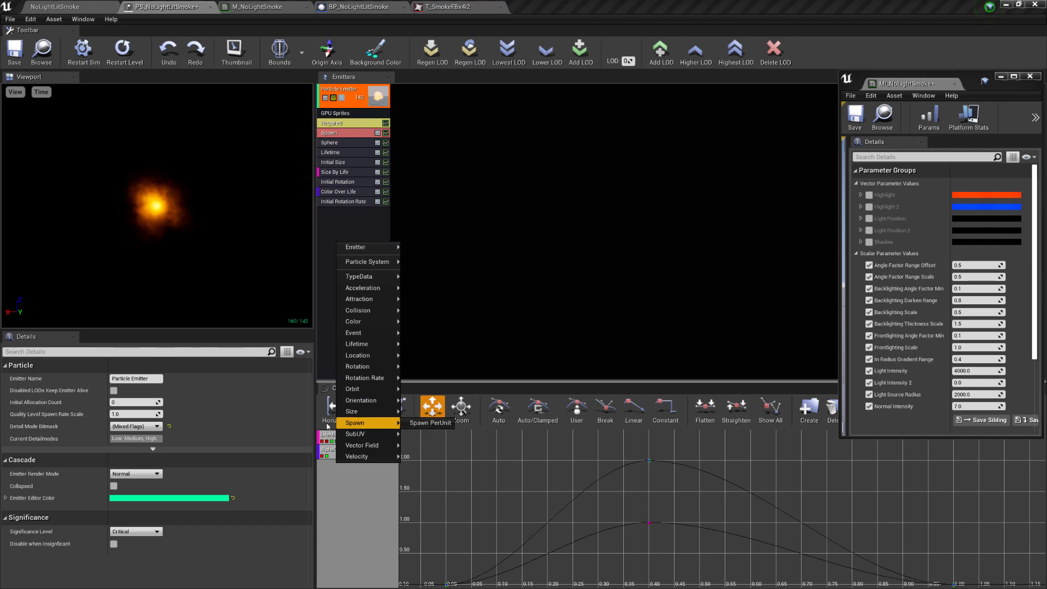
{"action": "left_click", "coordinate": [326, 224]}
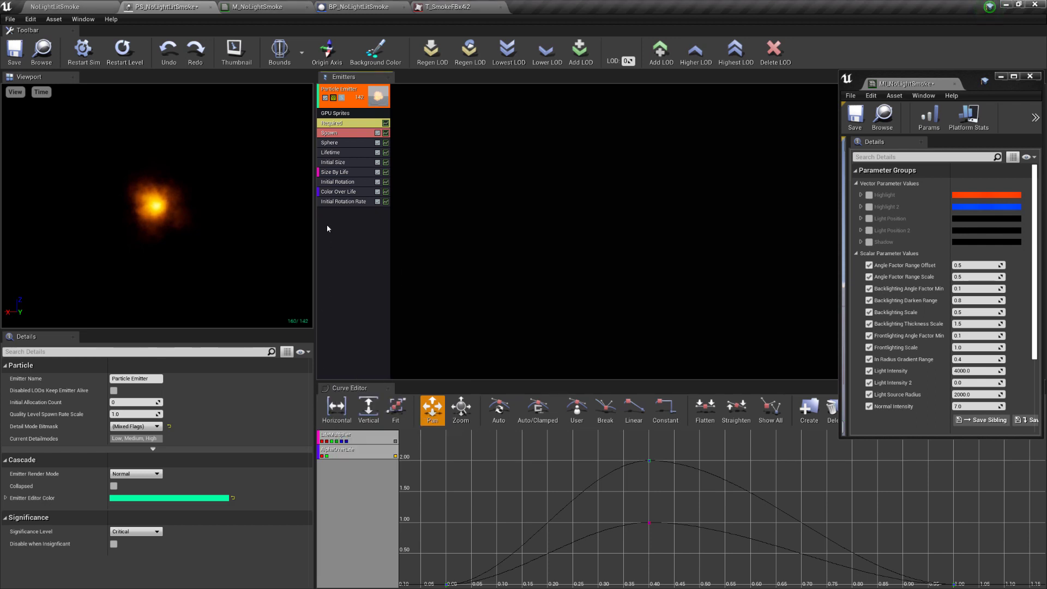
- Trace the material's tile-selection chain from Particle Random Value through the Multiply, Fmod, Floor and MakeFloat2 nodes to the Add
{"action": "left_click", "coordinate": [267, 6]}
{"action": "right_click_drag", "start_coordinate": [314, 159], "coordinate": [457, 153]}
{"action": "scroll", "coordinate": [416, 165], "scroll_direction": "down", "scroll_amount": 1}
{"action": "right_click_drag", "start_coordinate": [384, 173], "coordinate": [439, 169]}
{"action": "scroll", "coordinate": [188, 243], "scroll_direction": "up", "scroll_amount": 2}
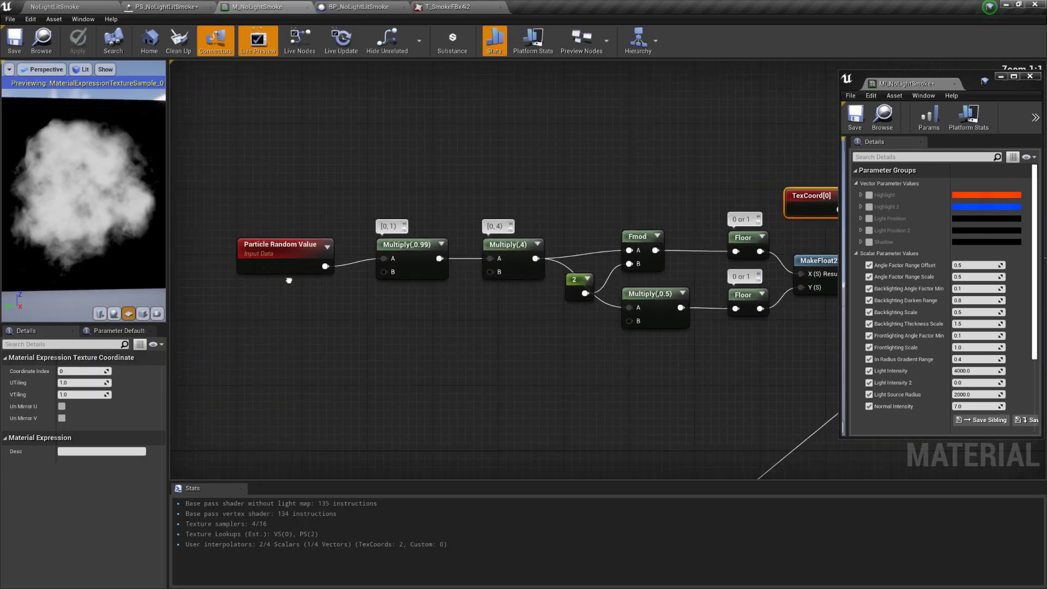
{"action": "right_click_drag", "start_coordinate": [272, 278], "coordinate": [246, 276]}
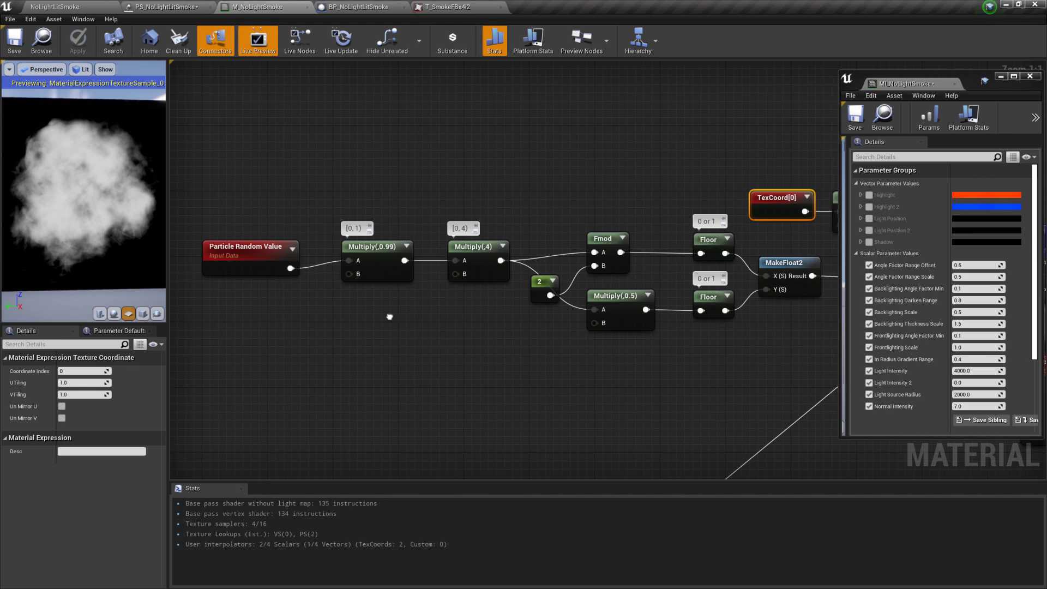
{"action": "right_click_drag", "start_coordinate": [375, 257], "coordinate": [346, 260]}
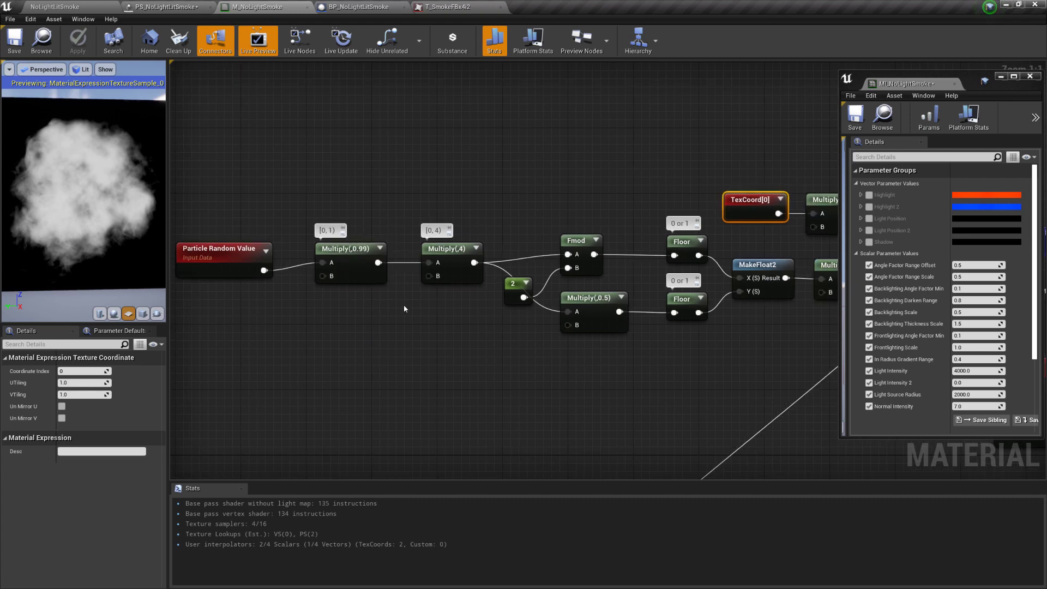
{"action": "right_click_drag", "start_coordinate": [403, 304], "coordinate": [375, 306]}
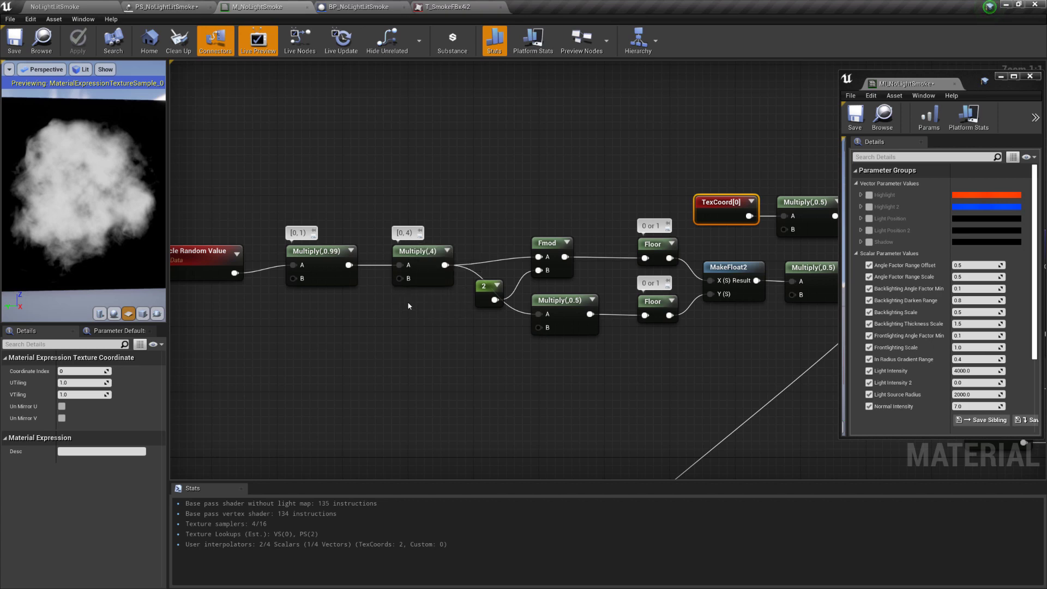
{"action": "right_click_drag", "start_coordinate": [416, 316], "coordinate": [361, 319]}
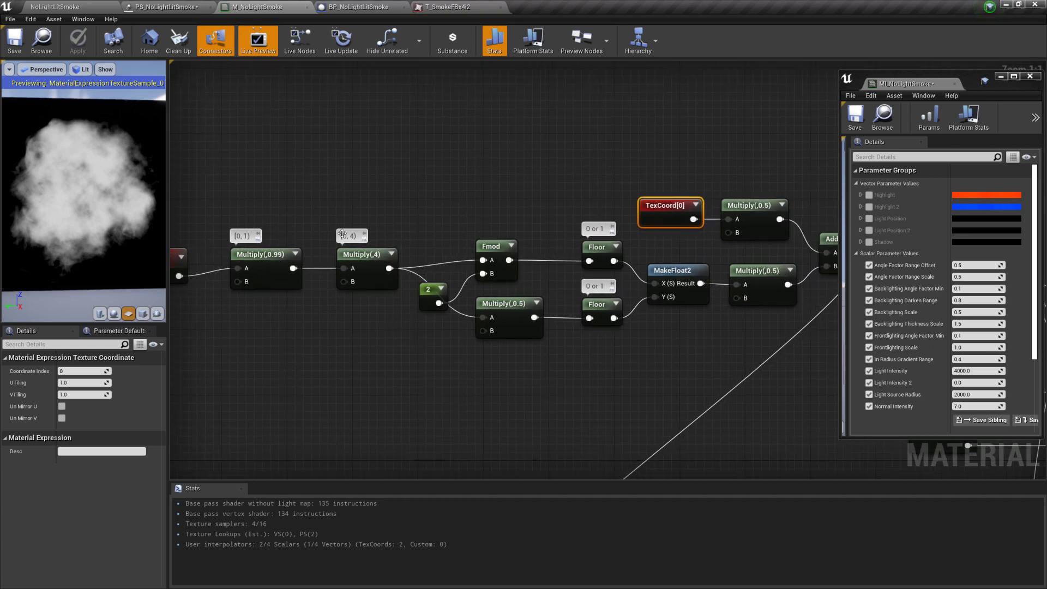
{"action": "right_click_drag", "start_coordinate": [386, 305], "coordinate": [351, 317]}
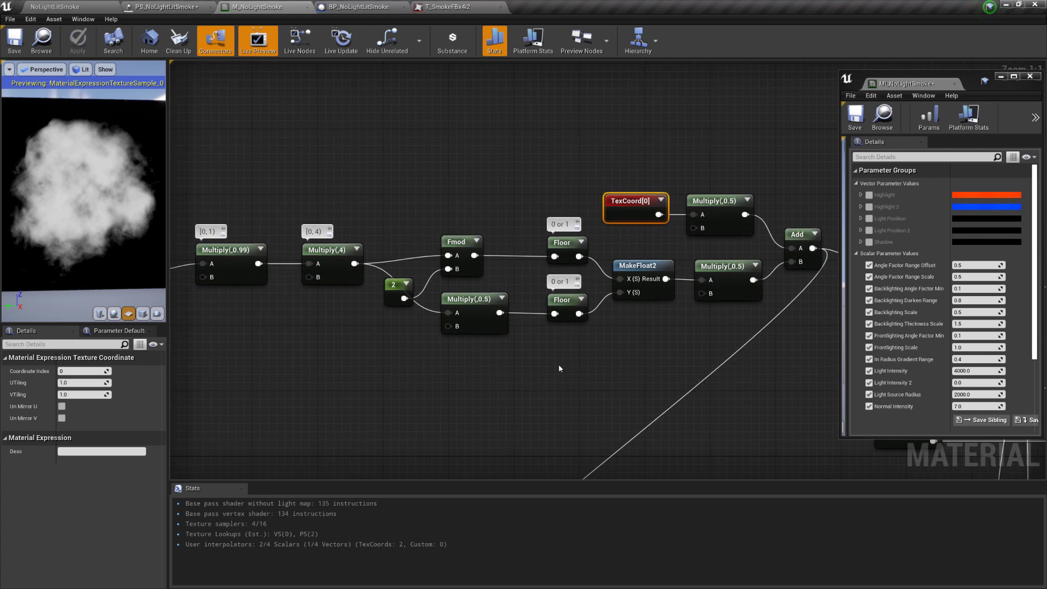
{"action": "right_click_drag", "start_coordinate": [558, 368], "coordinate": [467, 357]}
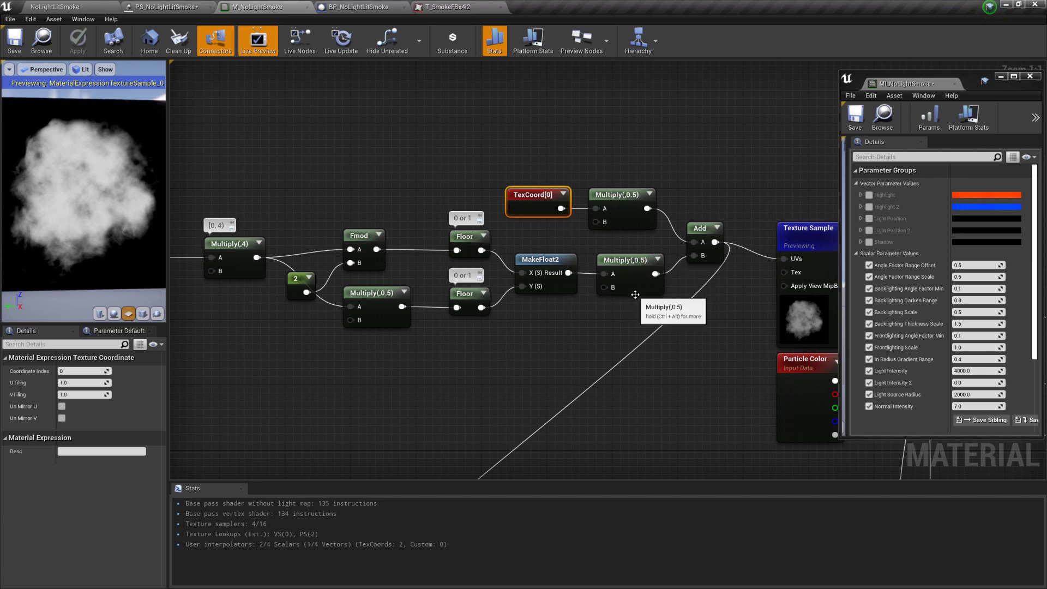
- Compare the T_SmokeFBx4i2 tiles with the material's Fmod and Floor branches that supply the X and Y offsets to MakeFloat2
{"action": "left_click", "coordinate": [453, 7]}
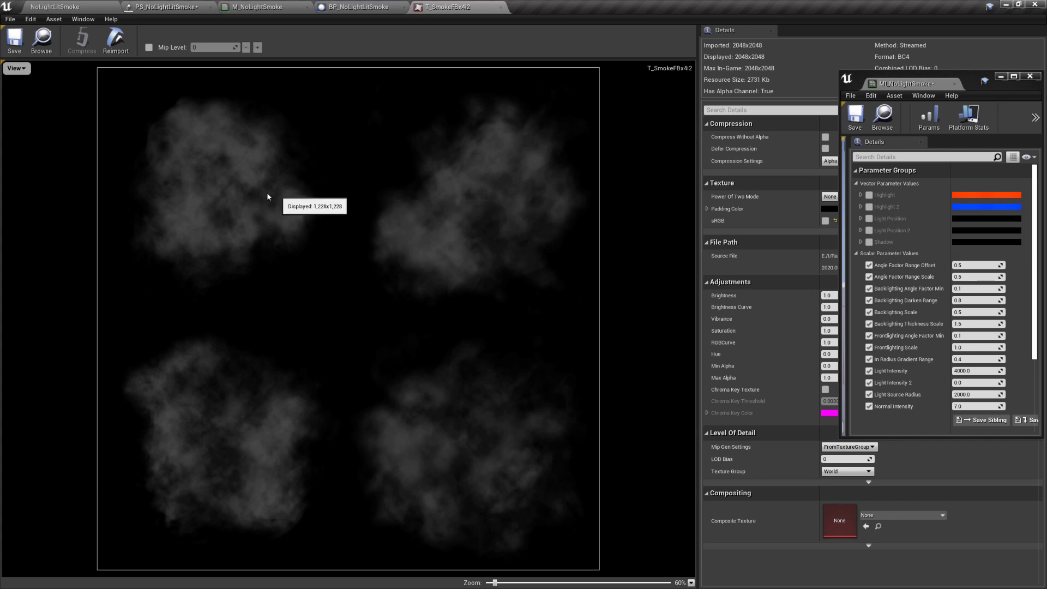
{"action": "left_click", "coordinate": [267, 6]}
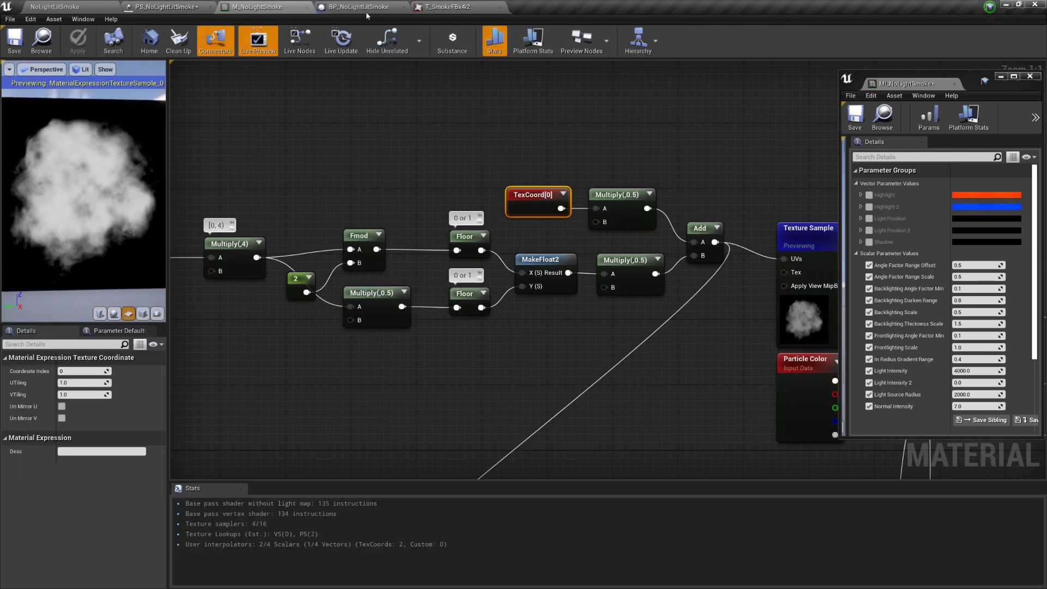
{"action": "right_click_drag", "start_coordinate": [343, 195], "coordinate": [394, 183]}
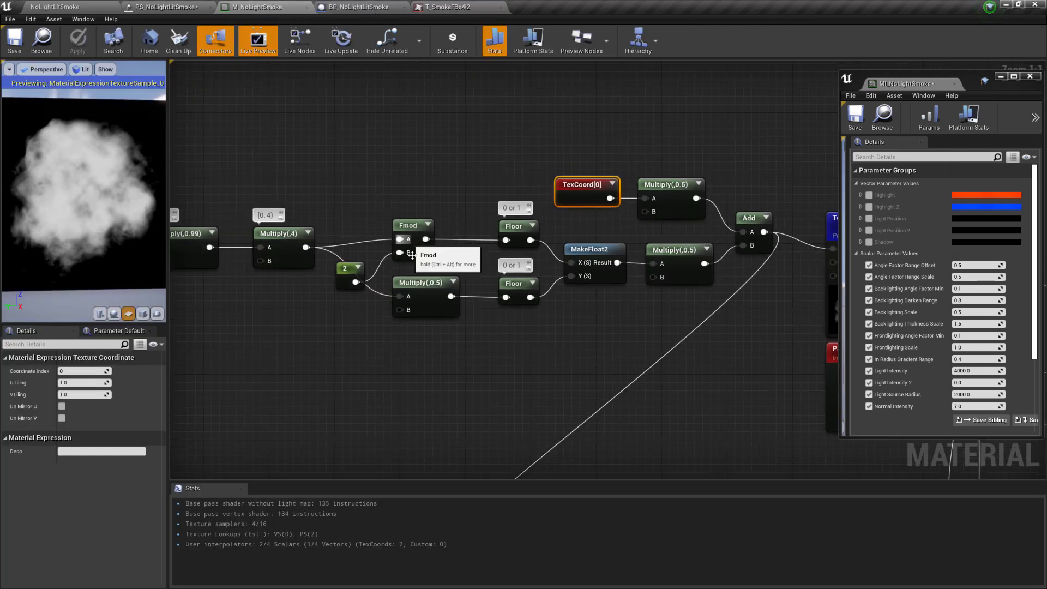
{"action": "right_click_drag", "start_coordinate": [359, 350], "coordinate": [458, 374]}
{"action": "right_click_drag", "start_coordinate": [492, 218], "coordinate": [511, 215]}
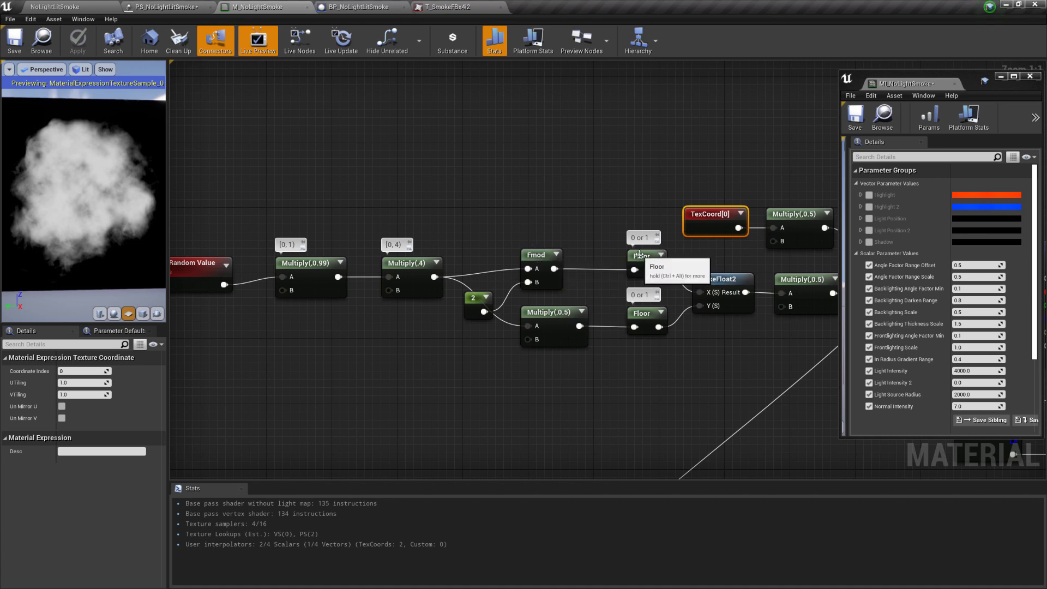
{"action": "right_click_drag", "start_coordinate": [640, 254], "coordinate": [586, 246]}
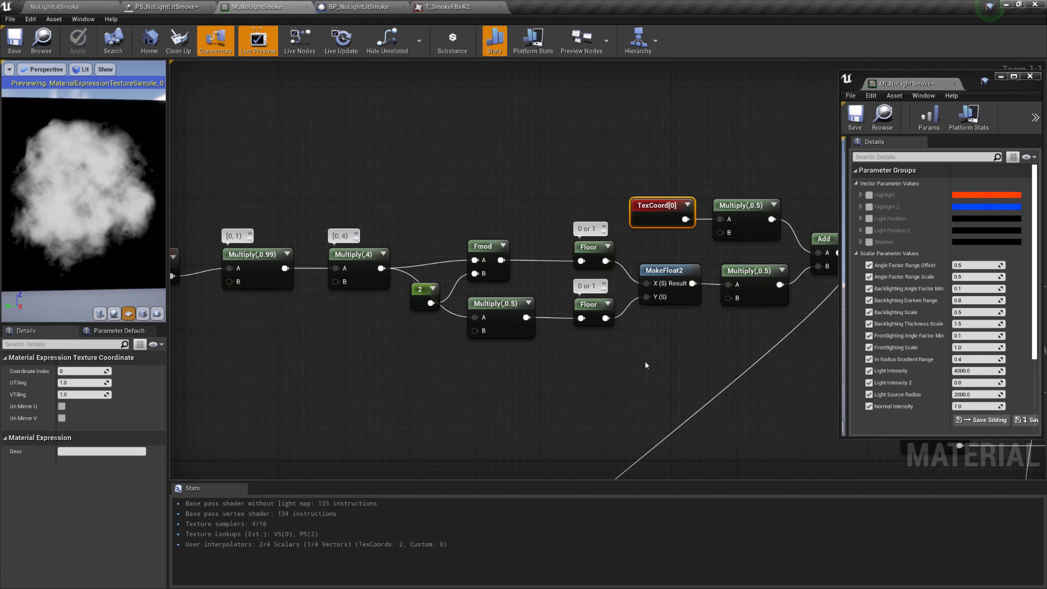
{"action": "right_click_drag", "start_coordinate": [679, 358], "coordinate": [608, 361]}
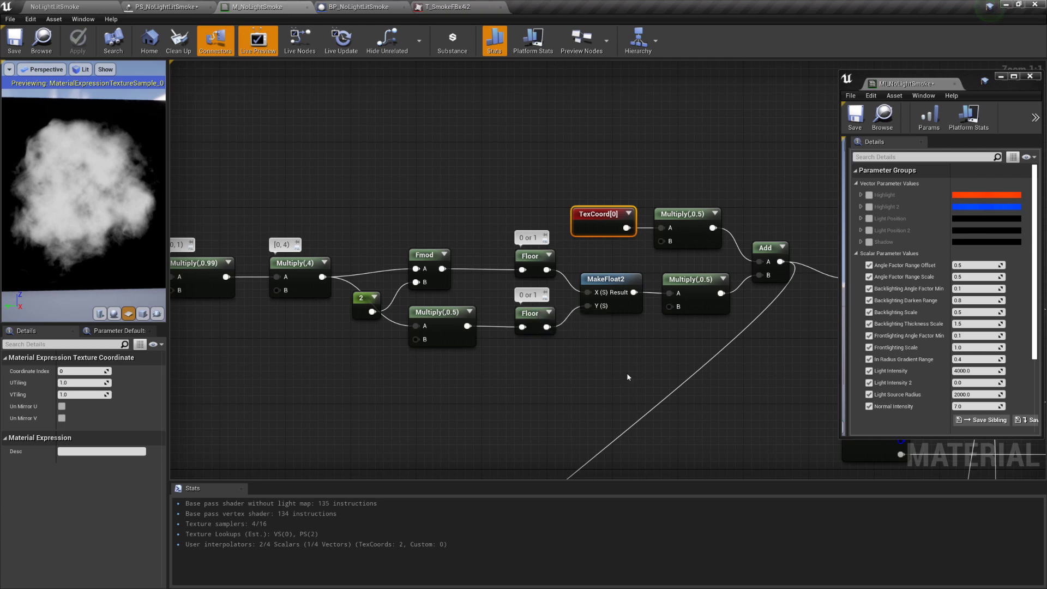
- Copy the tile-selection nodes from Particle Random Value and TexCoord through the Add that feeds the Texture Sample UVs
{"action": "right_click_drag", "start_coordinate": [664, 336], "coordinate": [538, 346]}
{"action": "scroll", "coordinate": [538, 346], "scroll_direction": "down", "scroll_amount": 2}
{"action": "right_click_drag", "start_coordinate": [643, 382], "coordinate": [724, 367]}
{"action": "scroll", "coordinate": [510, 379], "scroll_direction": "down", "scroll_amount": 2}
{"action": "right_click_drag", "start_coordinate": [347, 321], "coordinate": [358, 294]}
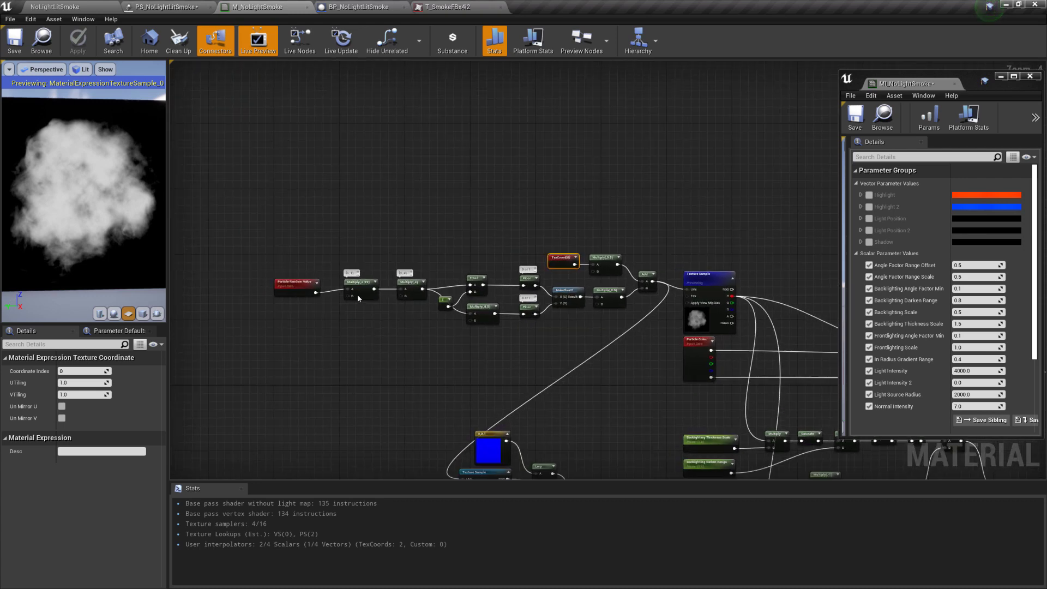
{"action": "left_click_drag", "start_coordinate": [266, 222], "coordinate": [645, 330]}
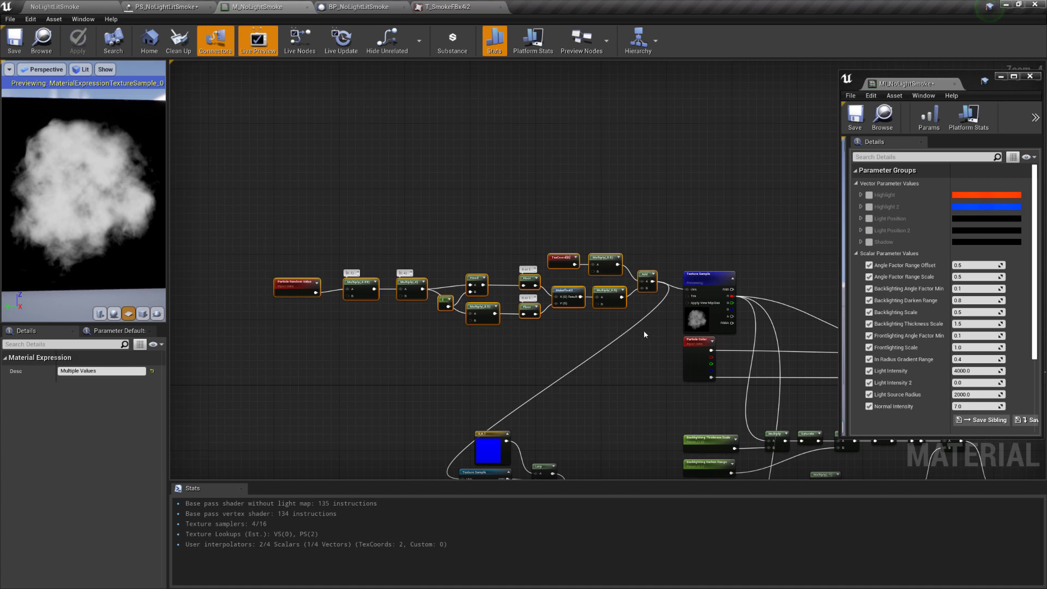
{"action": "left_click", "coordinate": [653, 345]}
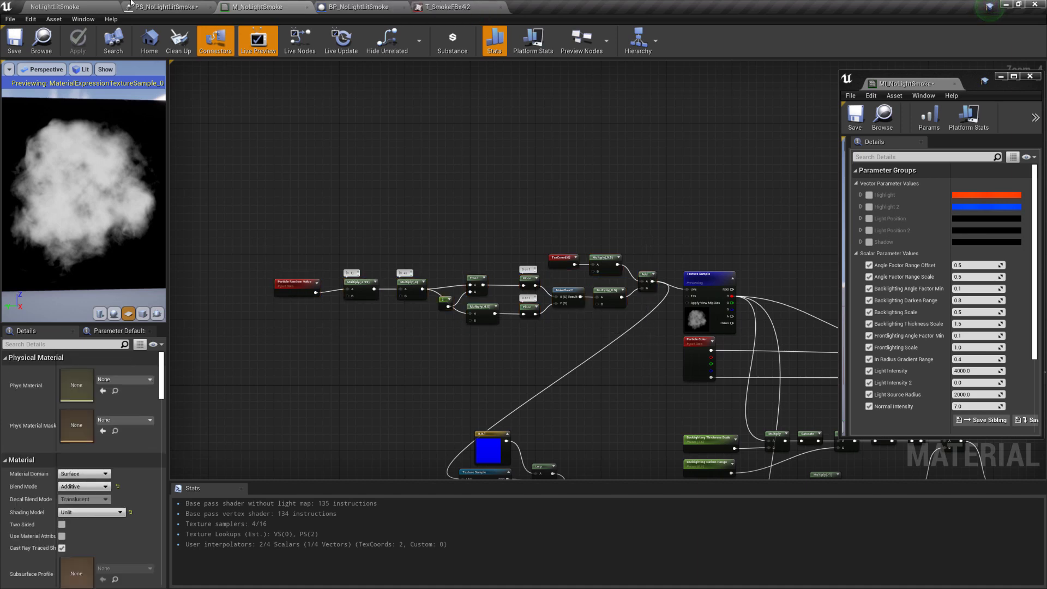
- Create a new material in the FX/Material folder and paste the copied tile-selection nodes into its graph
{"action": "left_click", "coordinate": [94, 7]}
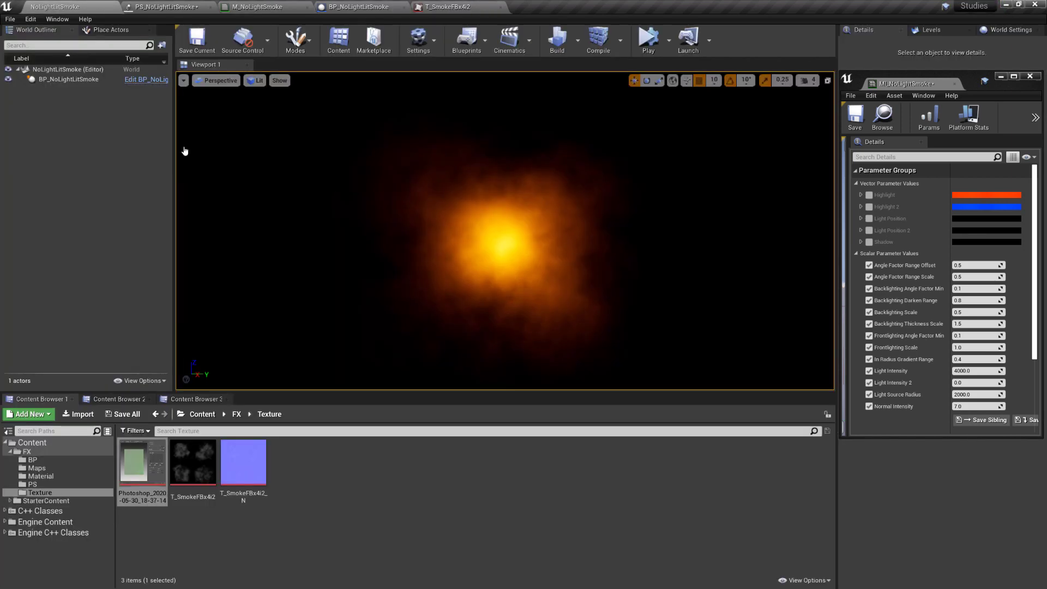
{"action": "left_click", "coordinate": [53, 477]}
{"action": "right_click", "coordinate": [444, 486]}
{"action": "left_click", "coordinate": [495, 266]}
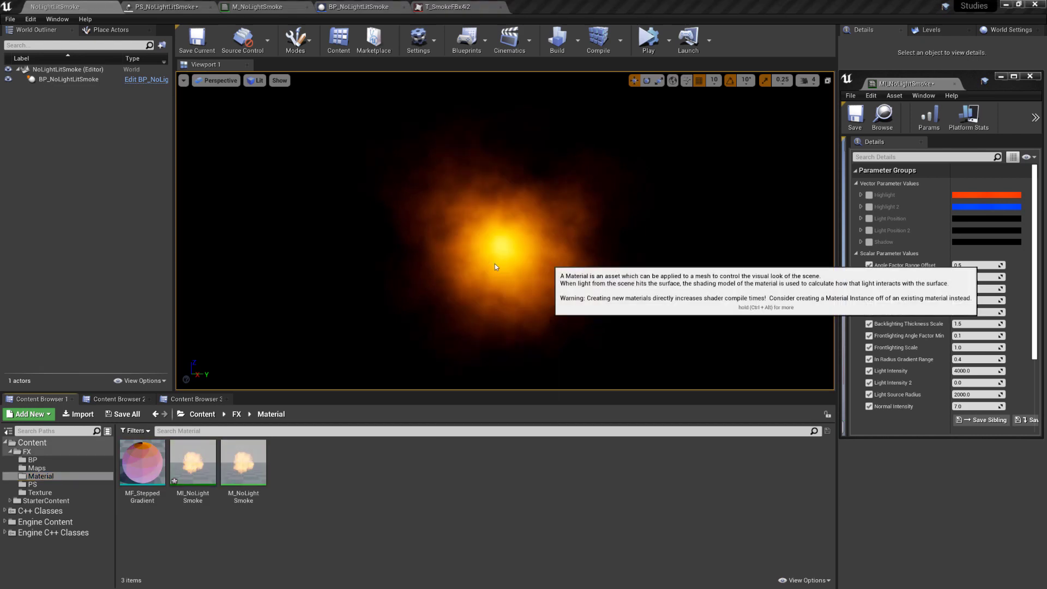
{"action": "double_click", "coordinate": [293, 472]}
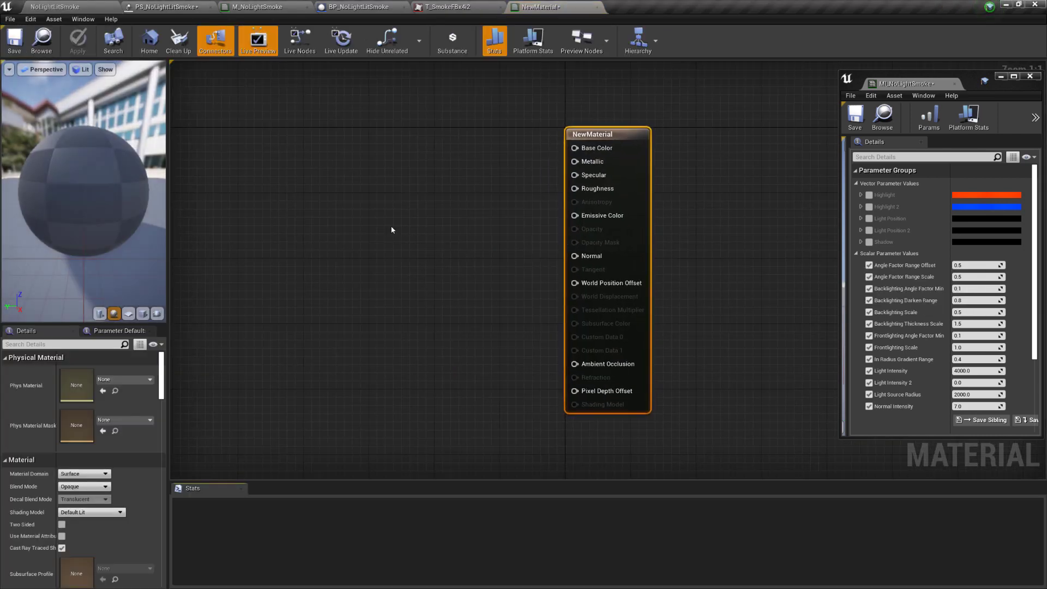
{"action": "key", "text": "ctrl+v"}
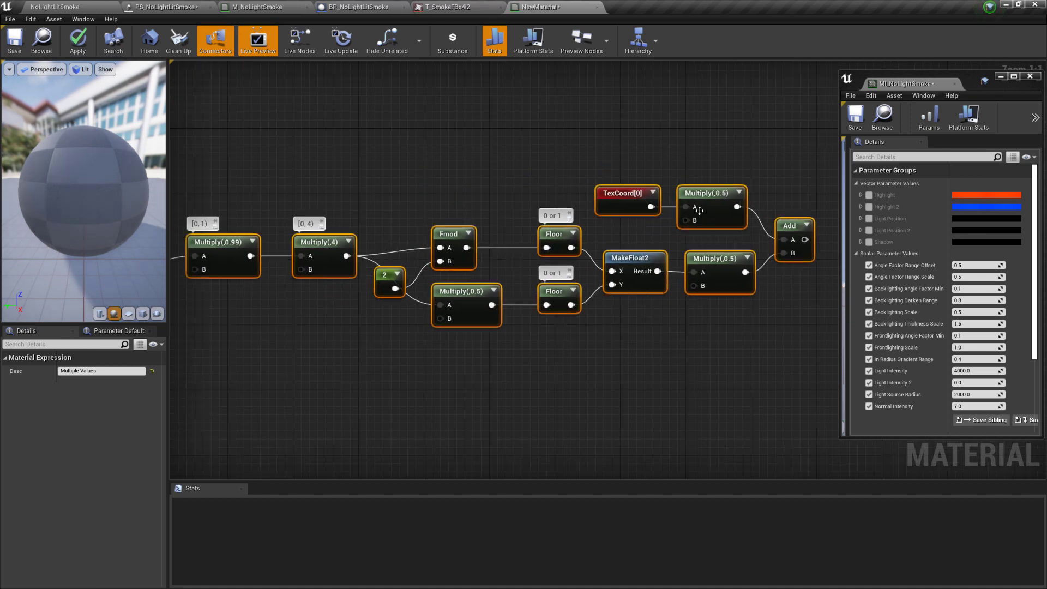
- Add an MF_SteppedGradient function node to the new material and feed the Add result into its UVs input
{"action": "right_click_drag", "start_coordinate": [704, 200], "coordinate": [468, 209]}
{"action": "scroll", "coordinate": [523, 194], "scroll_direction": "down", "scroll_amount": 2}
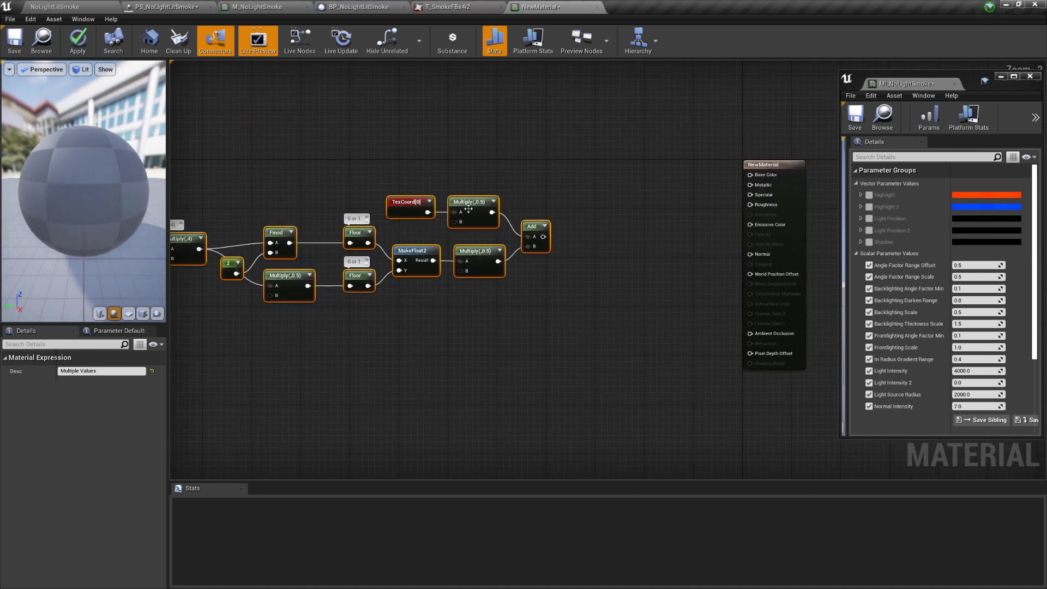
{"action": "left_click_drag", "start_coordinate": [468, 209], "coordinate": [522, 212]}
{"action": "scroll", "coordinate": [612, 202], "scroll_direction": "up", "scroll_amount": 2}
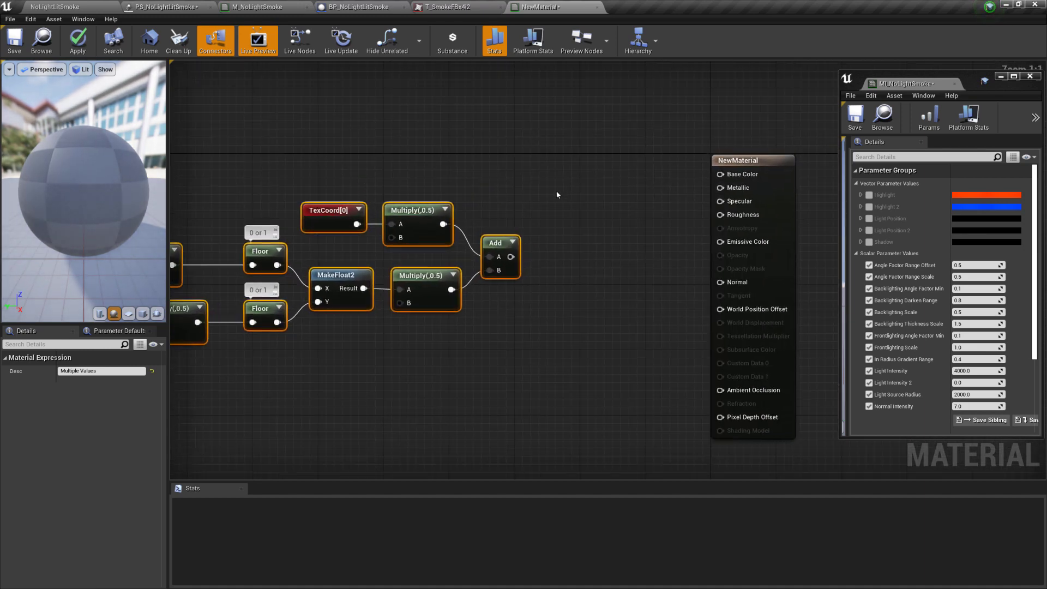
{"action": "right_click", "coordinate": [559, 228]}
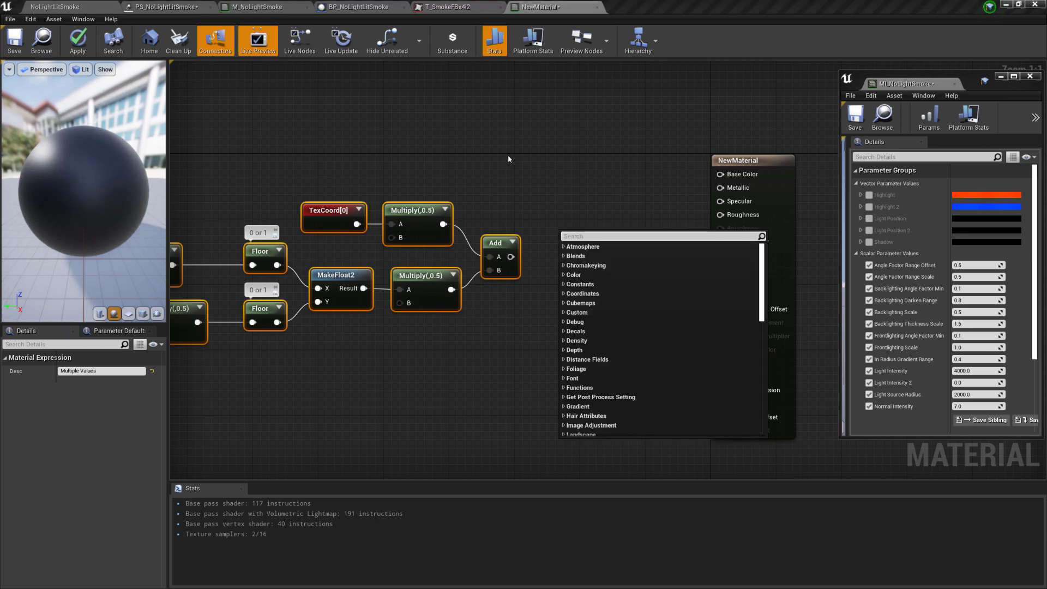
{"action": "left_click", "coordinate": [556, 196]}
{"action": "right_click", "coordinate": [556, 198]}
{"action": "type", "text": "mf"}
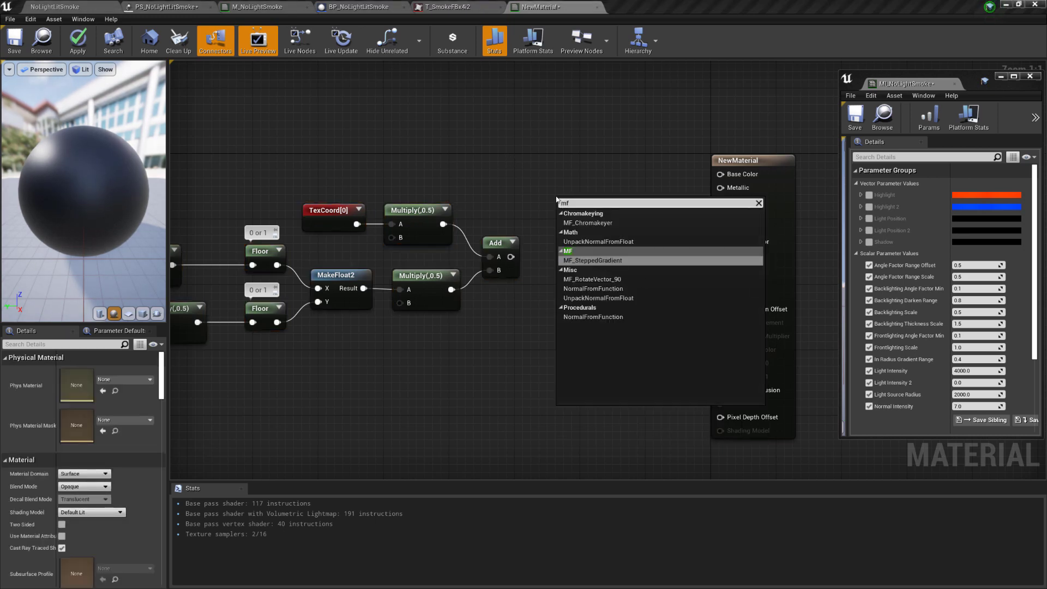
{"action": "key", "text": "Return"}
{"action": "left_click_drag", "start_coordinate": [556, 199], "coordinate": [555, 248]}
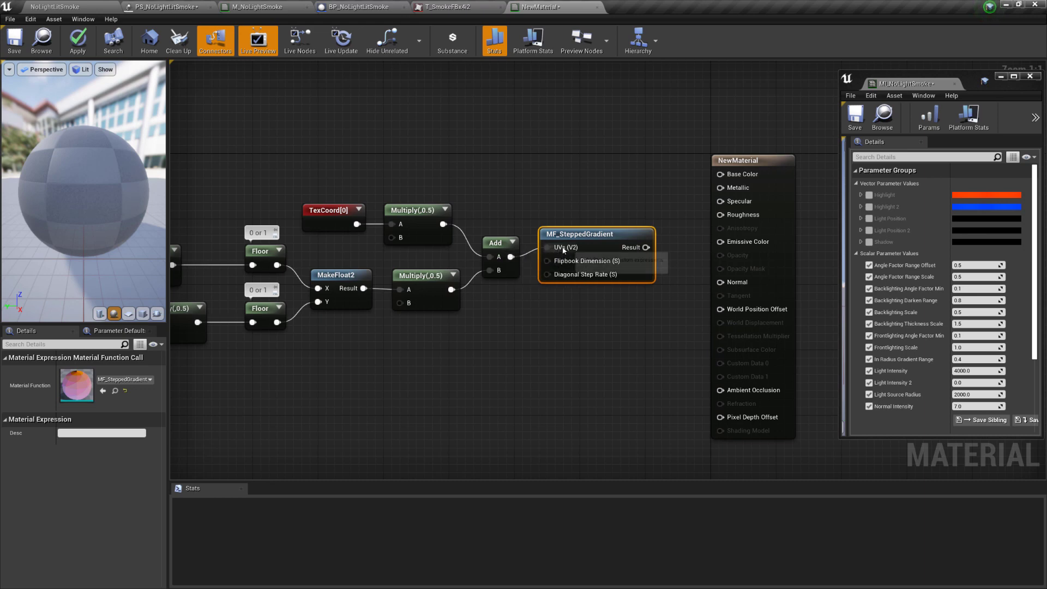
- Open the MF_SteppedGradient function, examine its node graph from the inputs through MakeFloat3 and Truncate to Output Result, and close it
{"action": "double_click", "coordinate": [616, 233]}
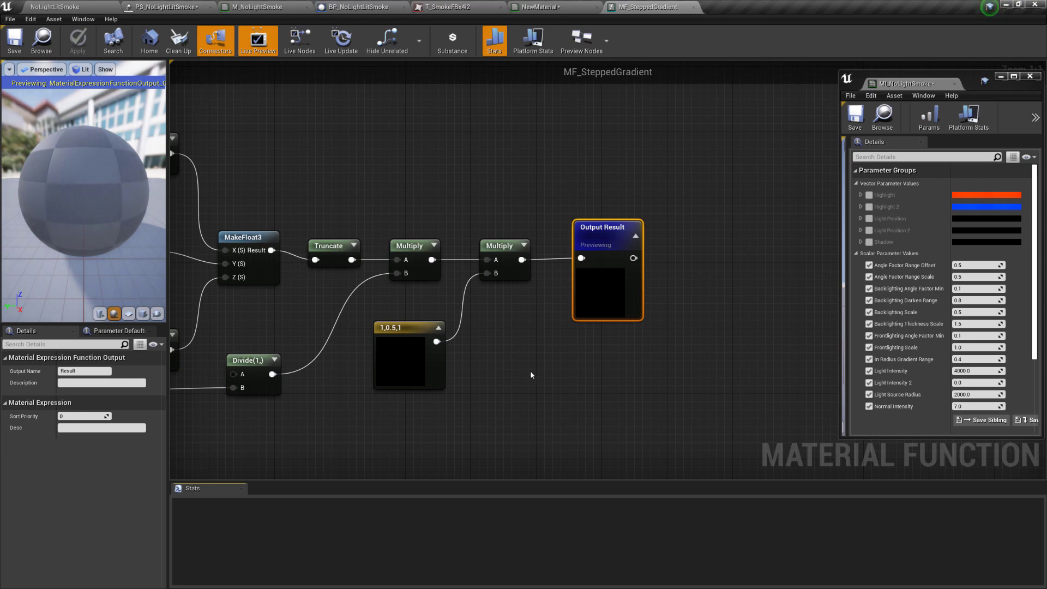
{"action": "scroll", "coordinate": [561, 359], "scroll_direction": "down", "scroll_amount": 2}
{"action": "right_click_drag", "start_coordinate": [514, 411], "coordinate": [957, 361]}
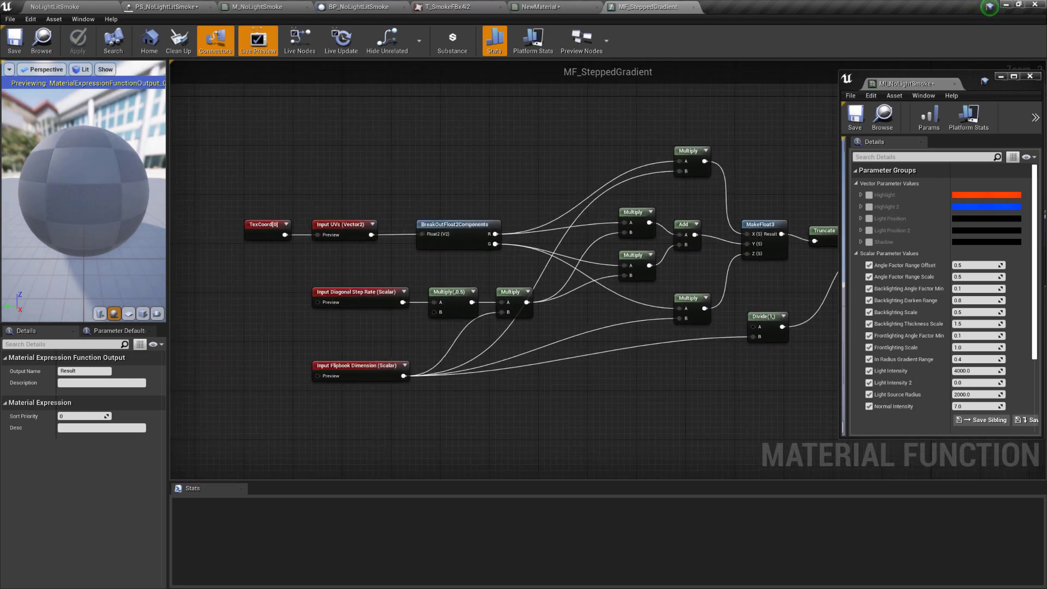
{"action": "right_click_drag", "start_coordinate": [653, 390], "coordinate": [522, 382]}
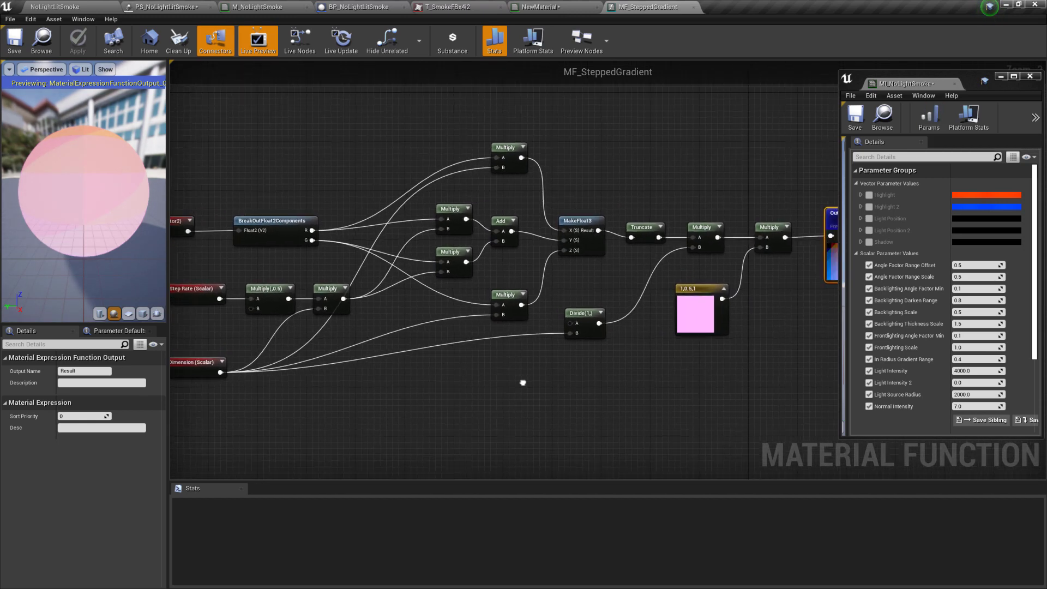
{"action": "scroll", "coordinate": [724, 388], "scroll_direction": "up", "scroll_amount": 3}
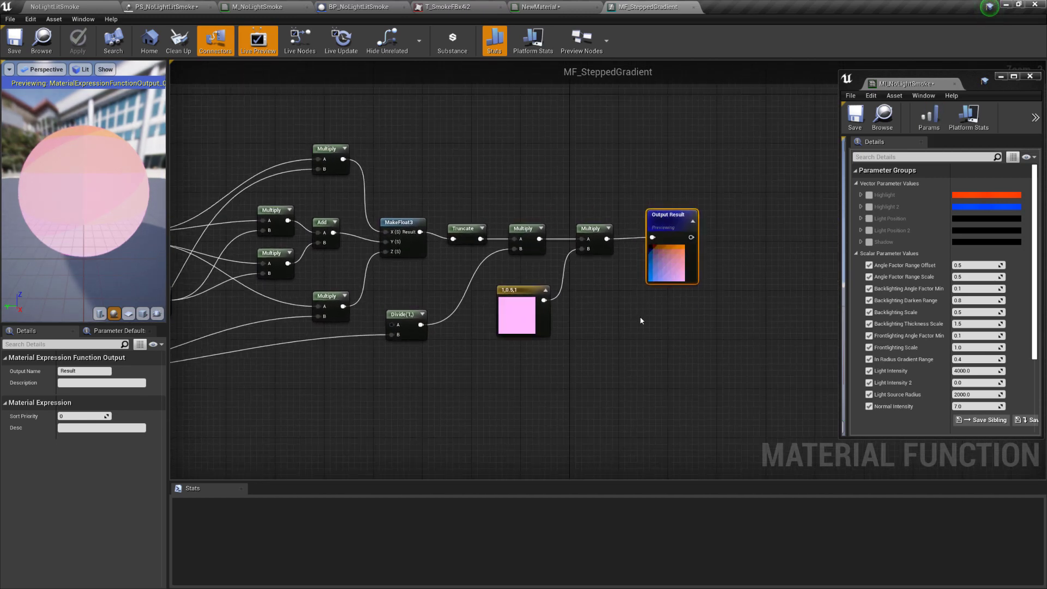
{"action": "right_click_drag", "start_coordinate": [784, 263], "coordinate": [652, 308]}
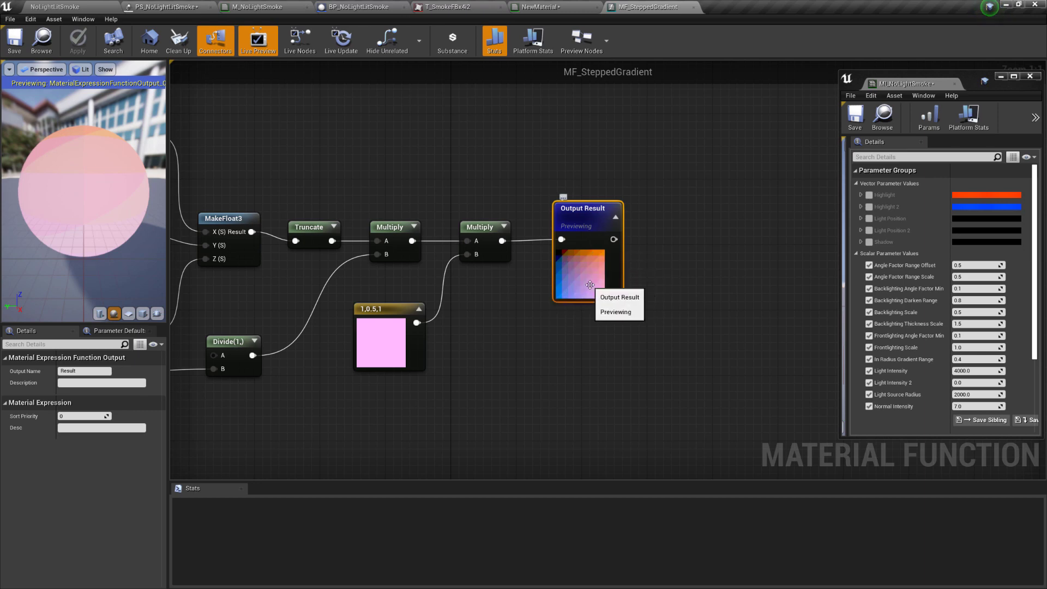
{"action": "left_click", "coordinate": [693, 7]}
- Connect MF_SteppedGradient's Result to the material's Emissive Color and set the shading model to Unlit
{"action": "right_click_drag", "start_coordinate": [623, 199], "coordinate": [564, 185]}
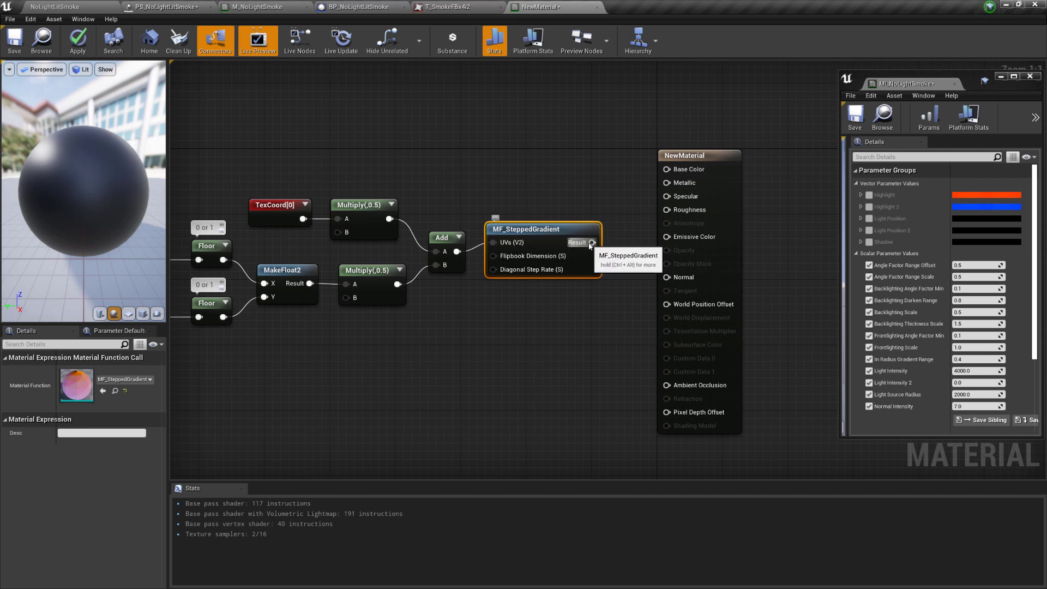
{"action": "left_click_drag", "start_coordinate": [592, 242], "coordinate": [666, 237]}
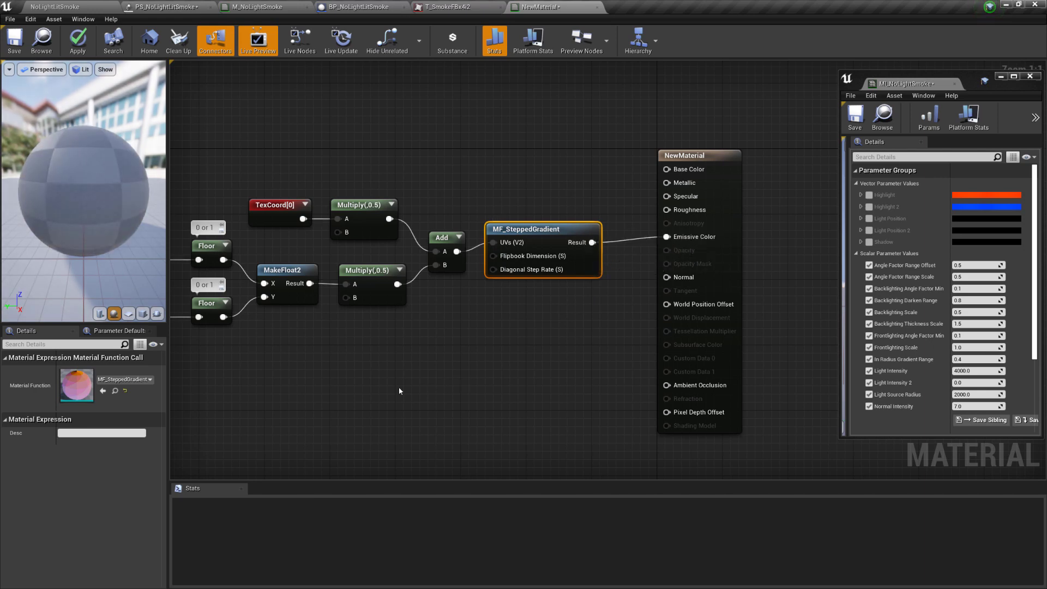
{"action": "left_click", "coordinate": [351, 403]}
{"action": "right_click_drag", "start_coordinate": [352, 403], "coordinate": [447, 374]}
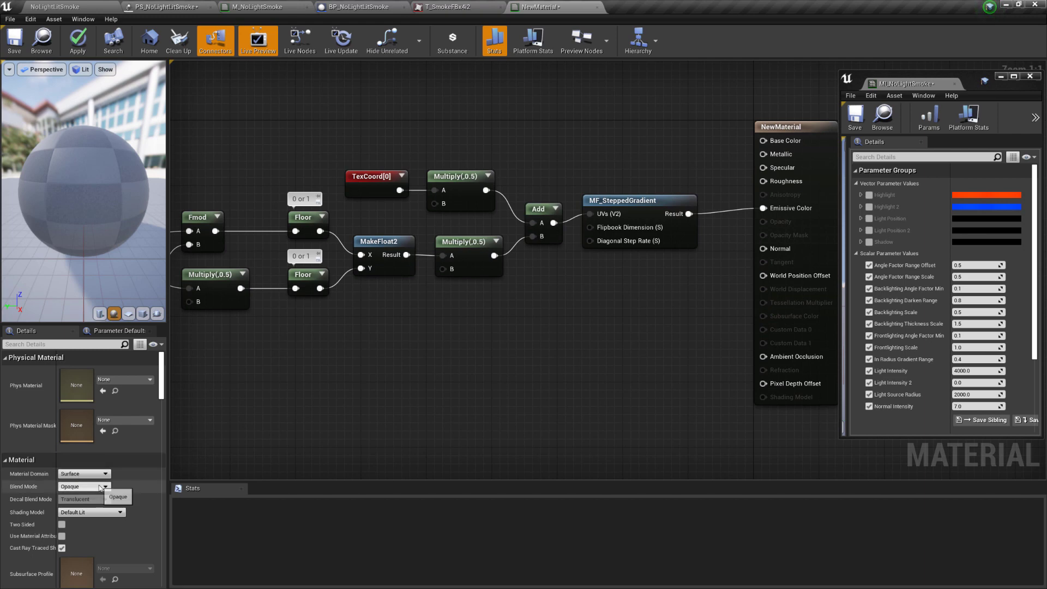
{"action": "left_click", "coordinate": [93, 512]}
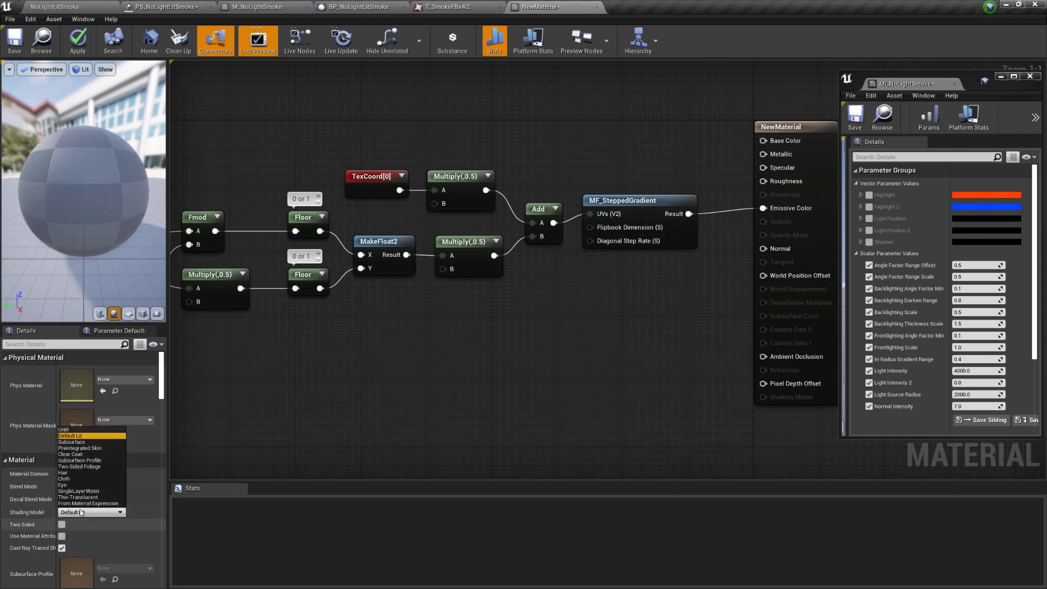
{"action": "left_click", "coordinate": [74, 429]}
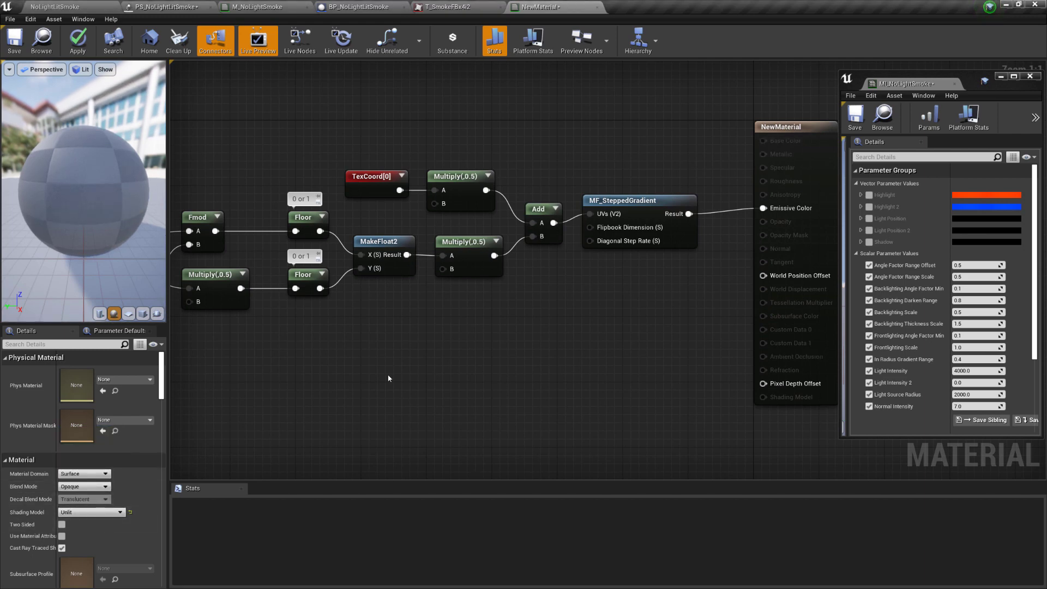
- Enable the new material's use with particle sprites and save the material
{"action": "scroll", "coordinate": [90, 518], "scroll_direction": "down", "scroll_amount": 10}
{"action": "scroll", "coordinate": [93, 506], "scroll_direction": "down", "scroll_amount": 3}
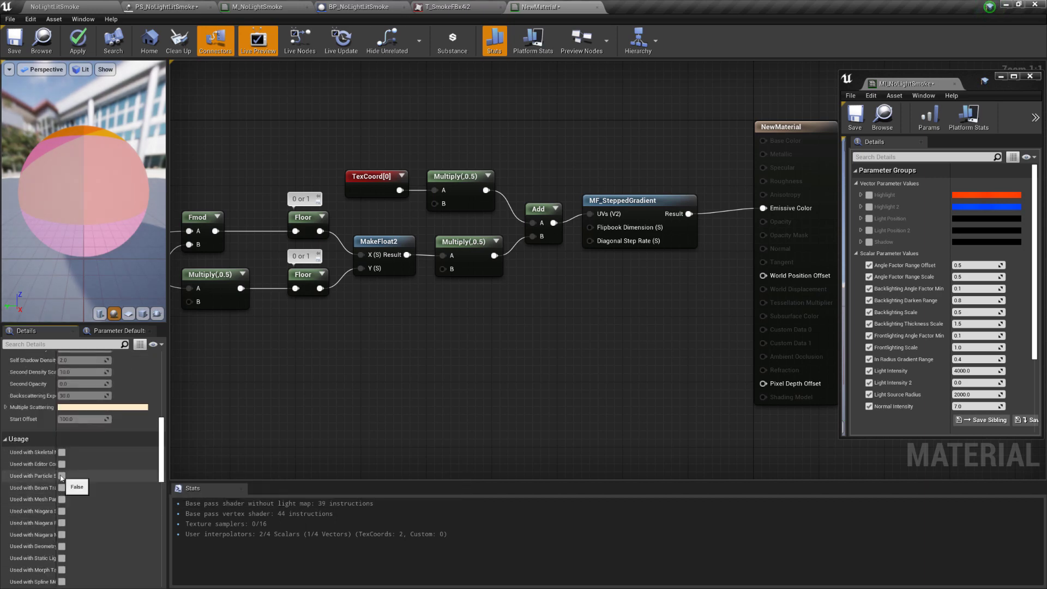
{"action": "left_click", "coordinate": [62, 476]}
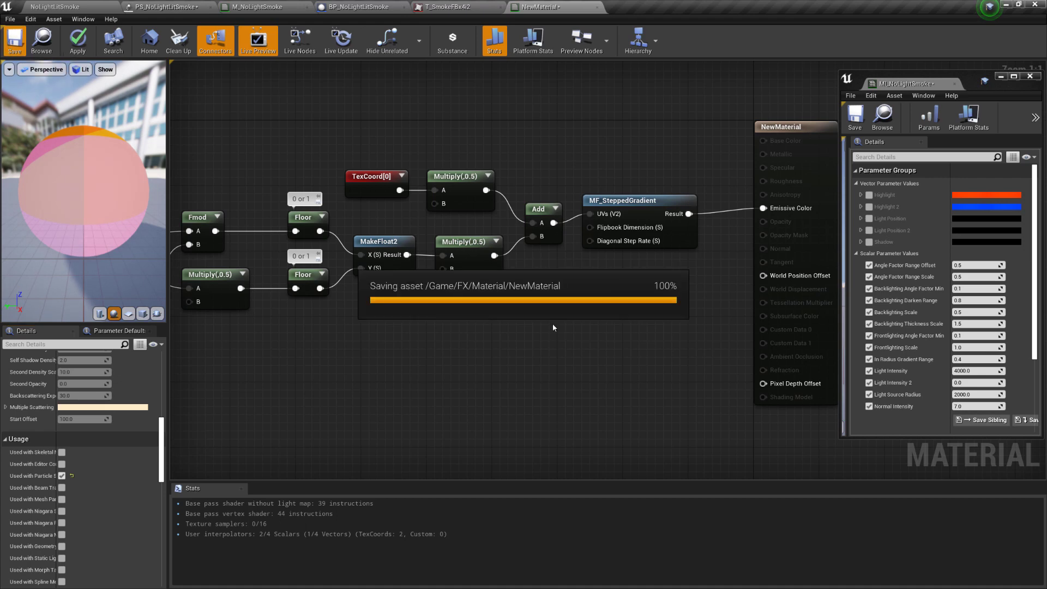
- Try NewMaterial as the emitter material in the PS_NoLightLitSmoke particle system and undo the assignment
{"action": "left_click", "coordinate": [69, 4]}
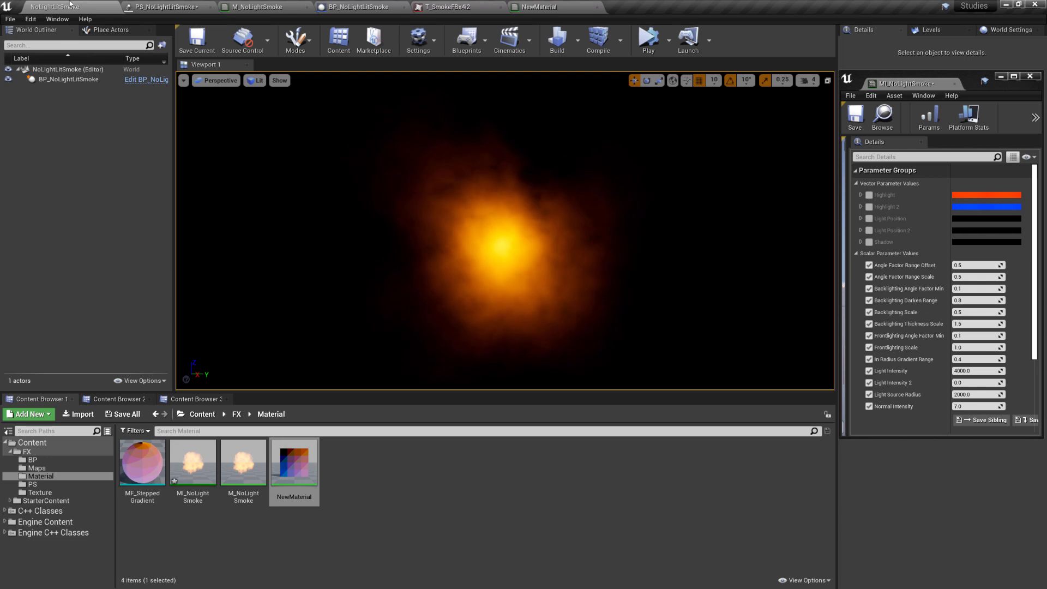
{"action": "left_click", "coordinate": [174, 3]}
{"action": "left_click", "coordinate": [349, 128]}
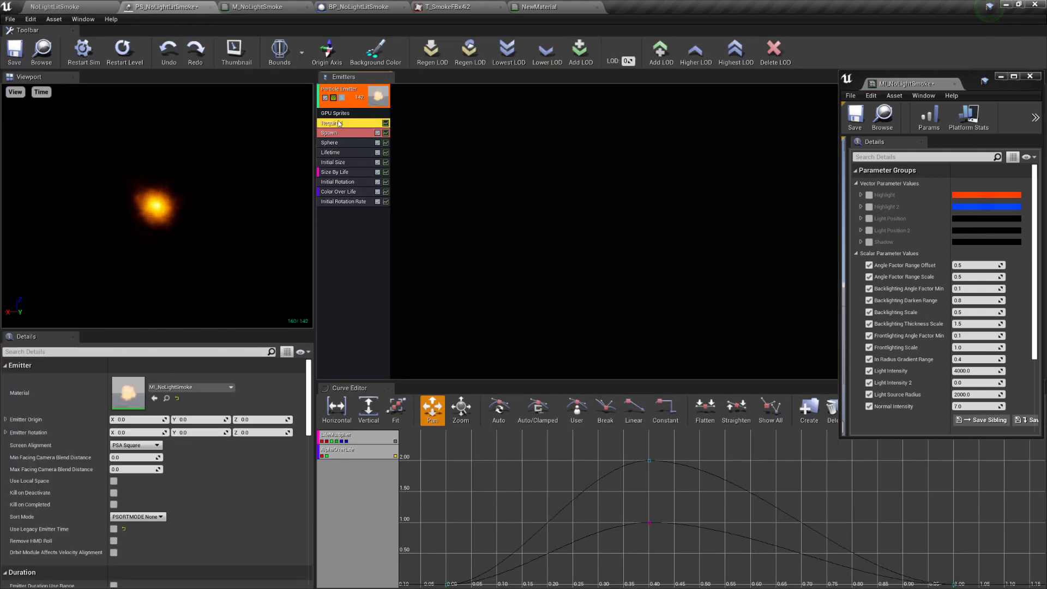
{"action": "left_click", "coordinate": [213, 388]}
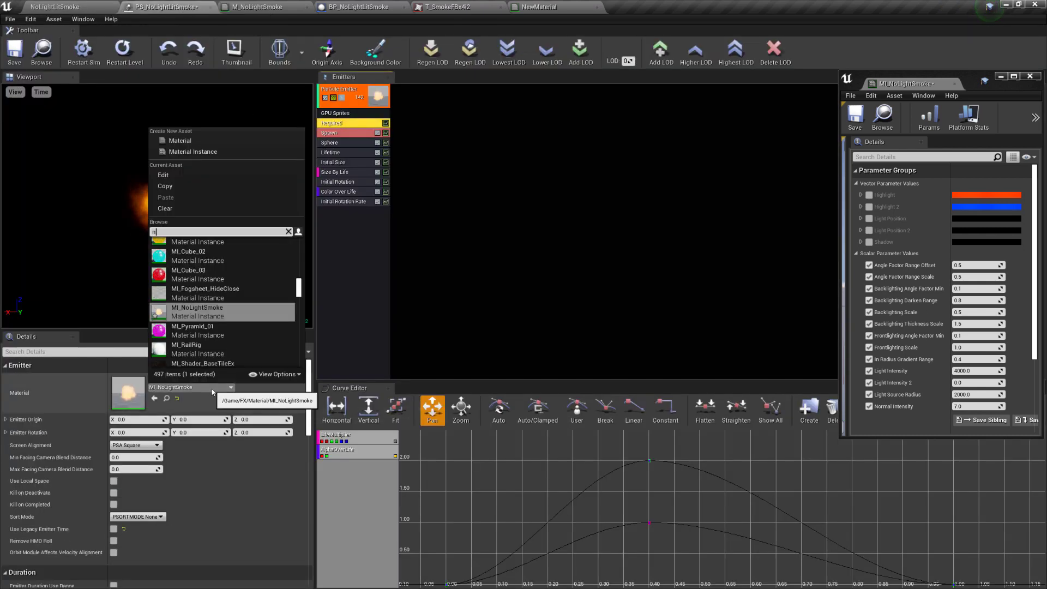
{"action": "left_click", "coordinate": [224, 306]}
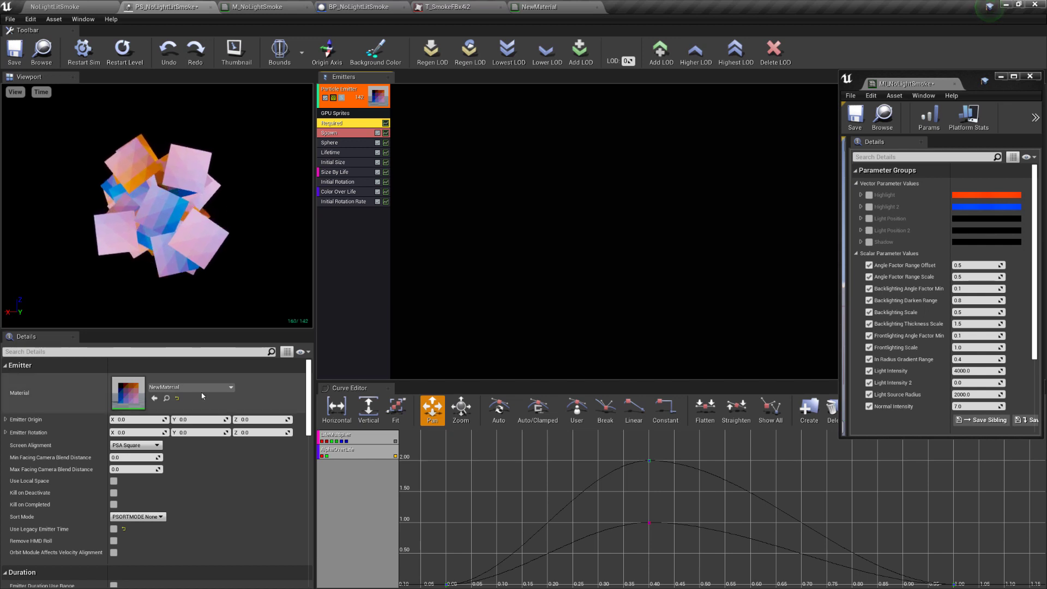
{"action": "left_click", "coordinate": [175, 58]}
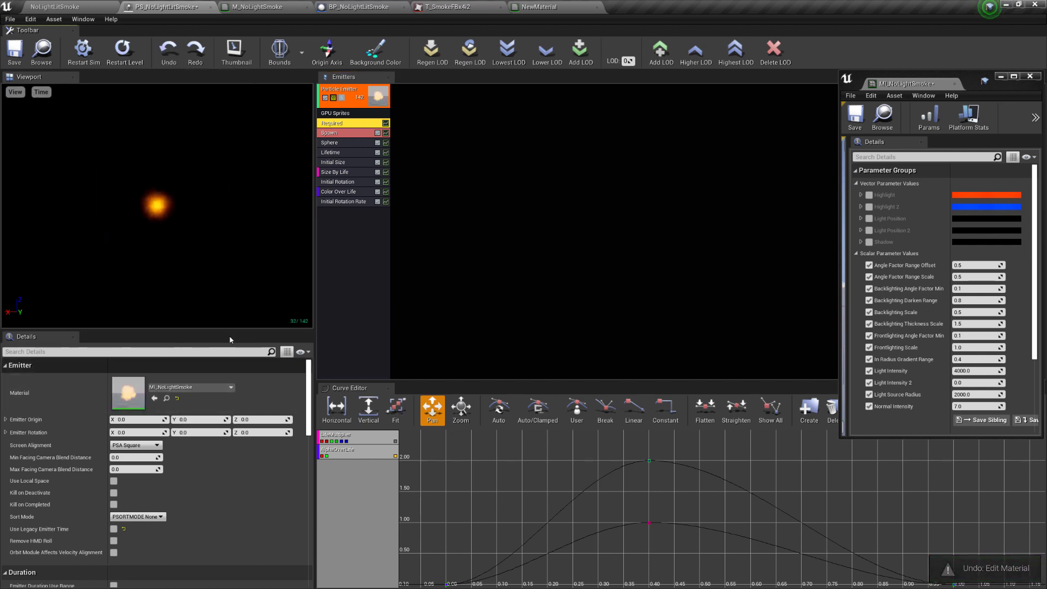
- Close NewMaterial without applying its pending changes and close the T_SmokeFBx4i2 texture
{"action": "left_click", "coordinate": [578, 6]}
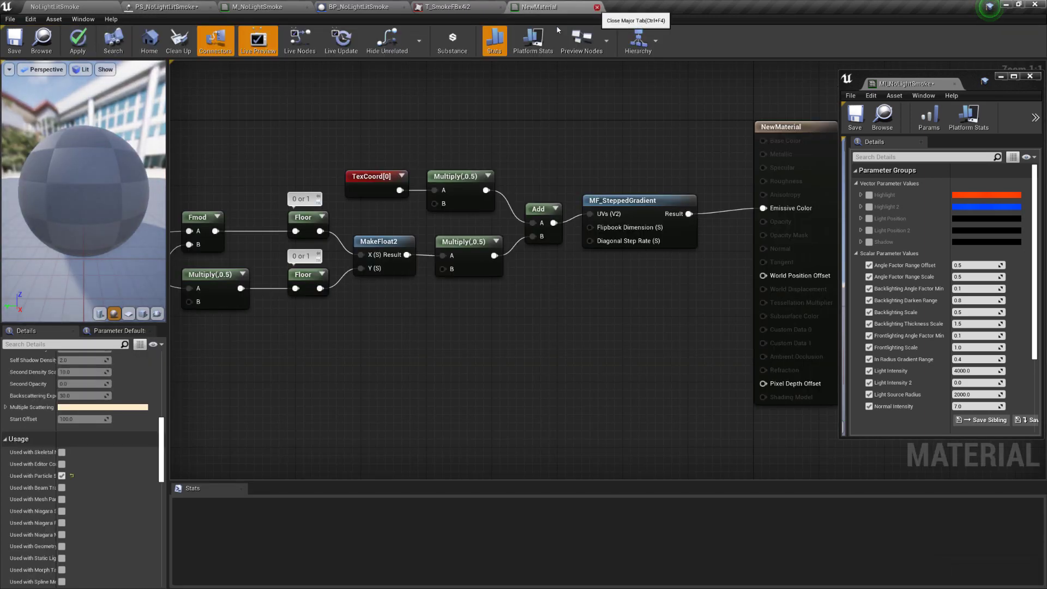
{"action": "scroll", "coordinate": [307, 216], "scroll_direction": "down", "scroll_amount": 2}
{"action": "right_click_drag", "start_coordinate": [350, 154], "coordinate": [466, 154]}
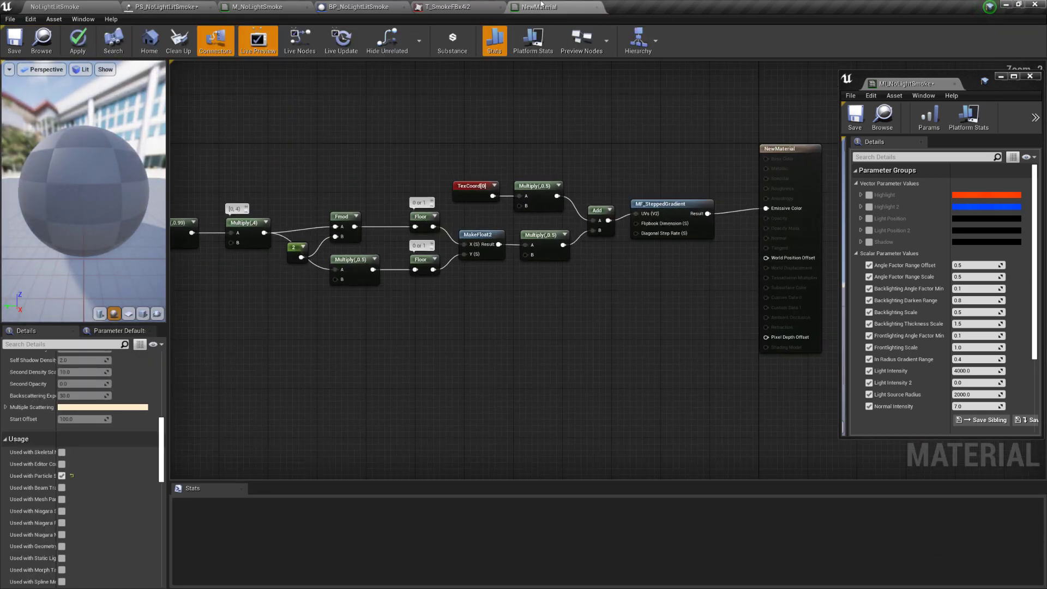
{"action": "left_click", "coordinate": [596, 7]}
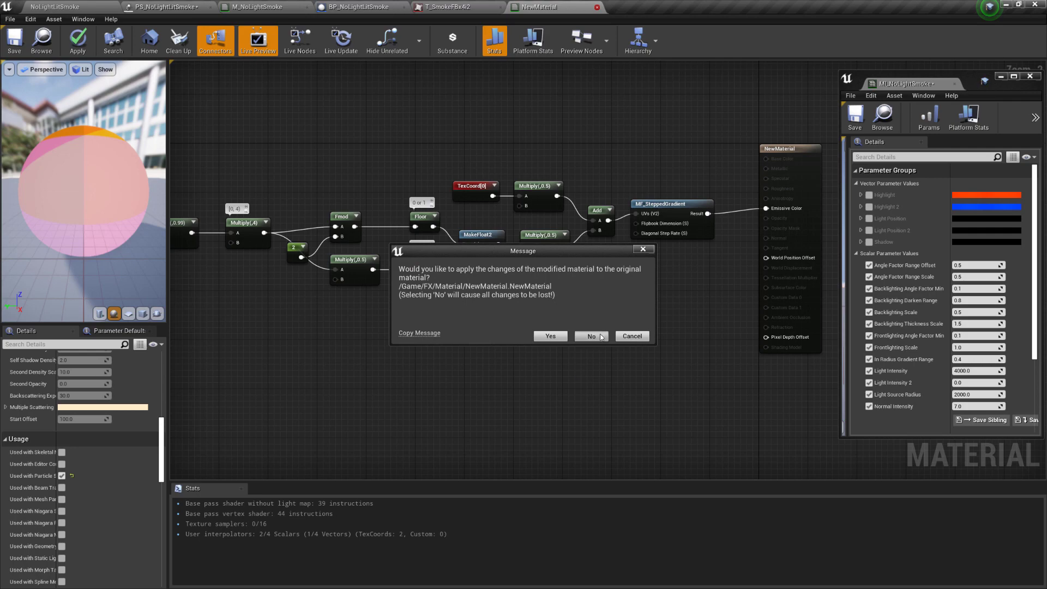
{"action": "left_click", "coordinate": [599, 336]}
{"action": "left_click", "coordinate": [500, 7]}
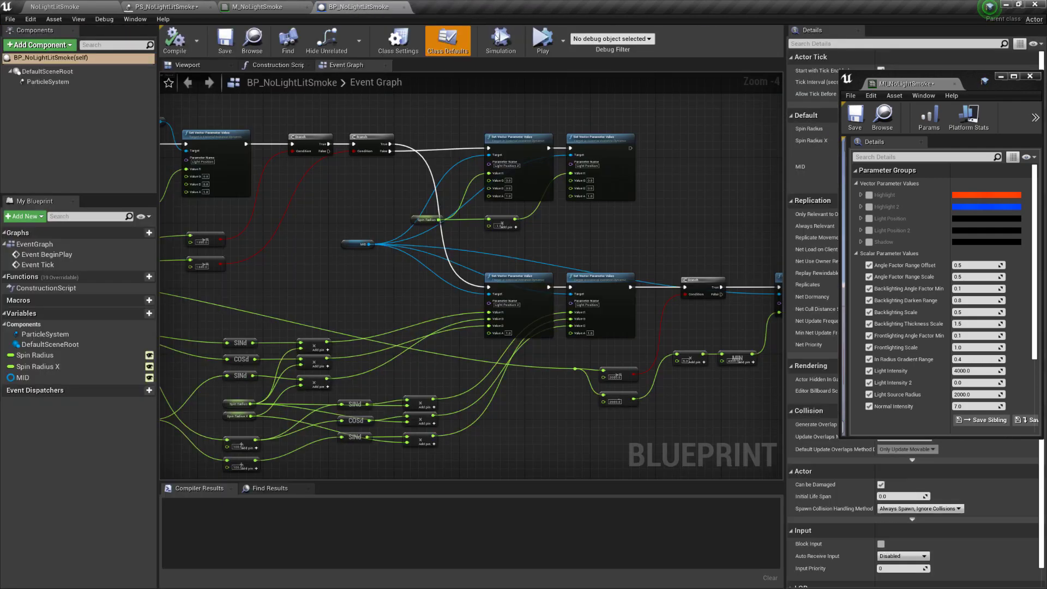
- Examine the smoke Texture Sample node in the M_NoLightSmoke graph, including its texture and sampler type settings
{"action": "left_click", "coordinate": [164, 7]}
{"action": "left_click", "coordinate": [256, 7]}
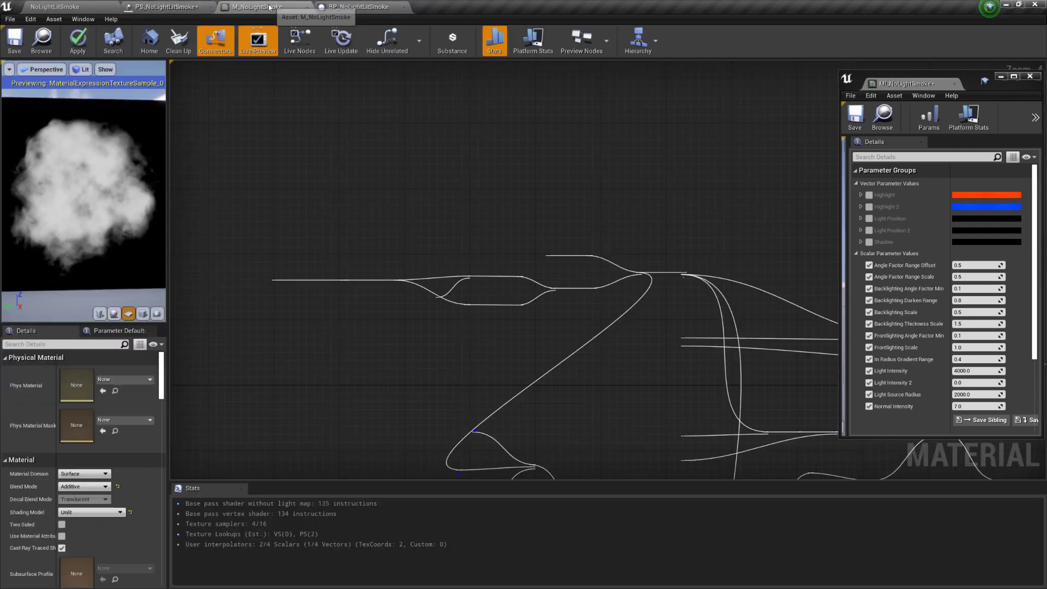
{"action": "scroll", "coordinate": [422, 175], "scroll_direction": "down", "scroll_amount": 2}
{"action": "right_click_drag", "start_coordinate": [769, 266], "coordinate": [617, 206]}
{"action": "scroll", "coordinate": [546, 186], "scroll_direction": "up", "scroll_amount": 4}
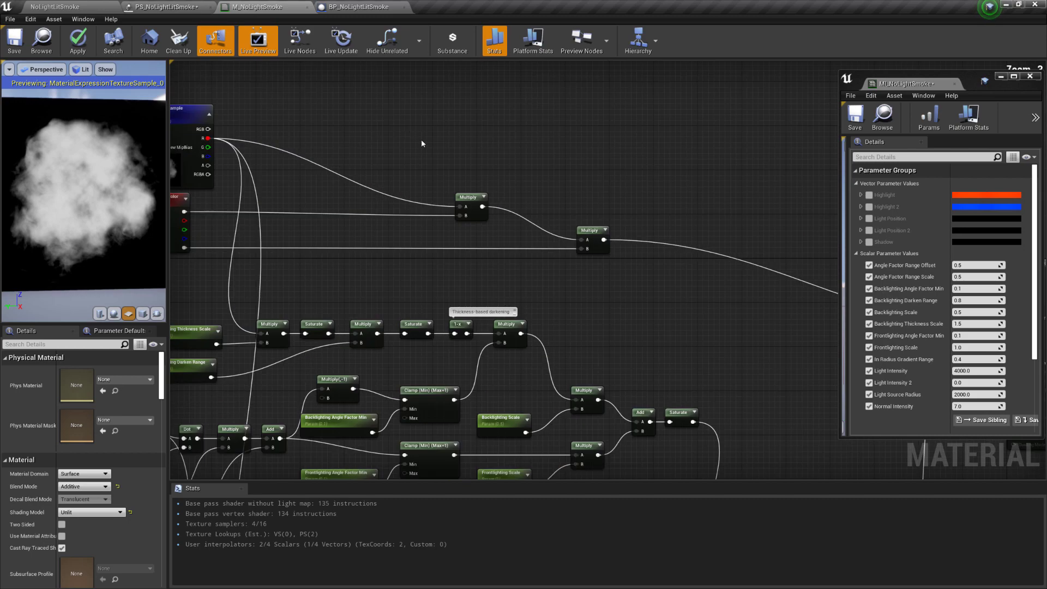
{"action": "right_click_drag", "start_coordinate": [345, 124], "coordinate": [475, 137]}
{"action": "right_click", "coordinate": [320, 135]}
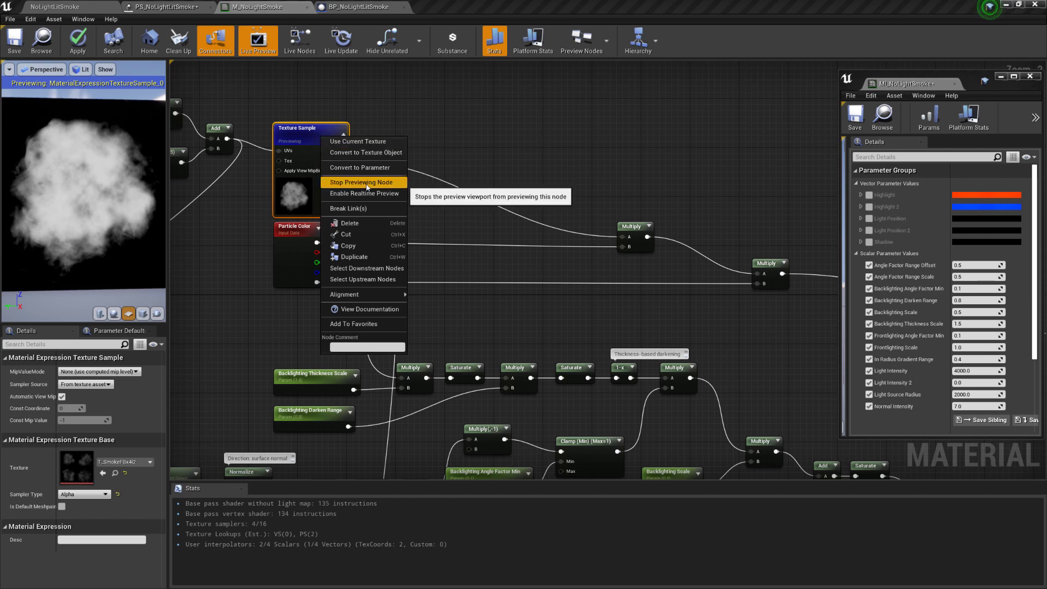
{"action": "left_click", "coordinate": [529, 143]}
{"action": "right_click_drag", "start_coordinate": [547, 187], "coordinate": [479, 159]}
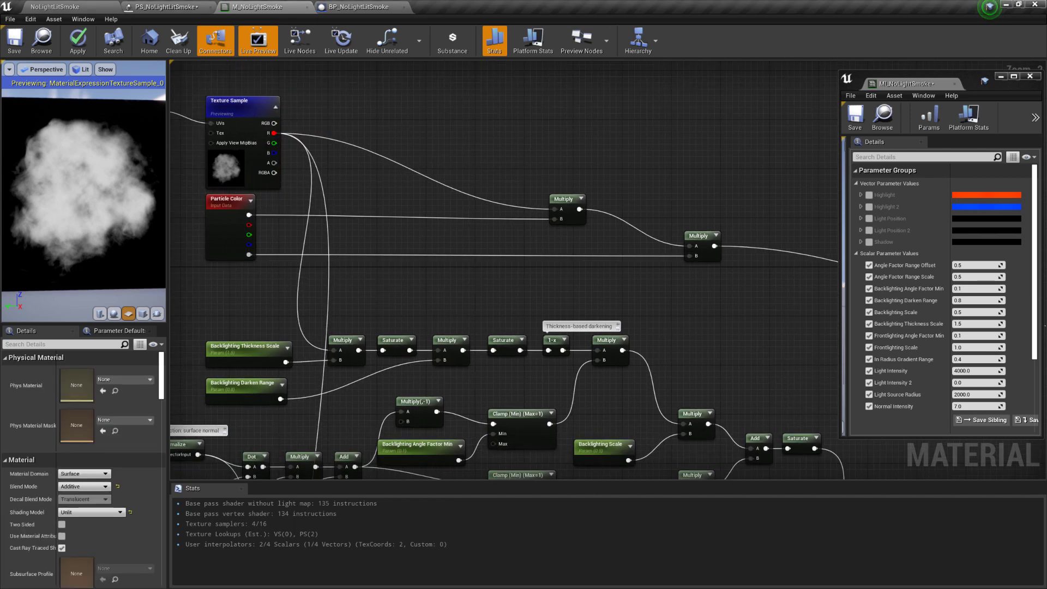
{"action": "right_click_drag", "start_coordinate": [292, 129], "coordinate": [306, 164]}
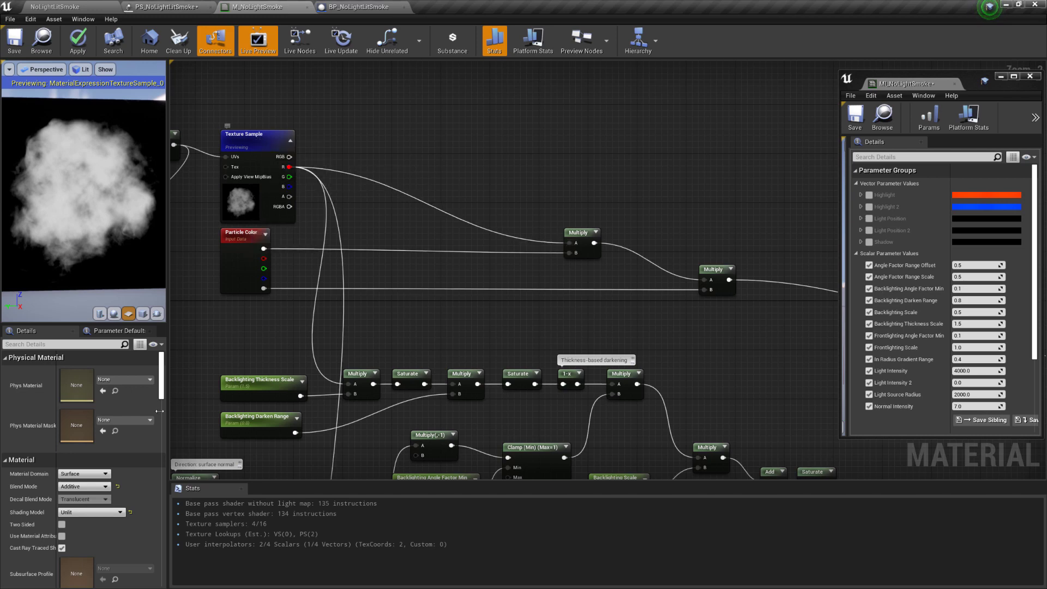
{"action": "left_click", "coordinate": [256, 135]}
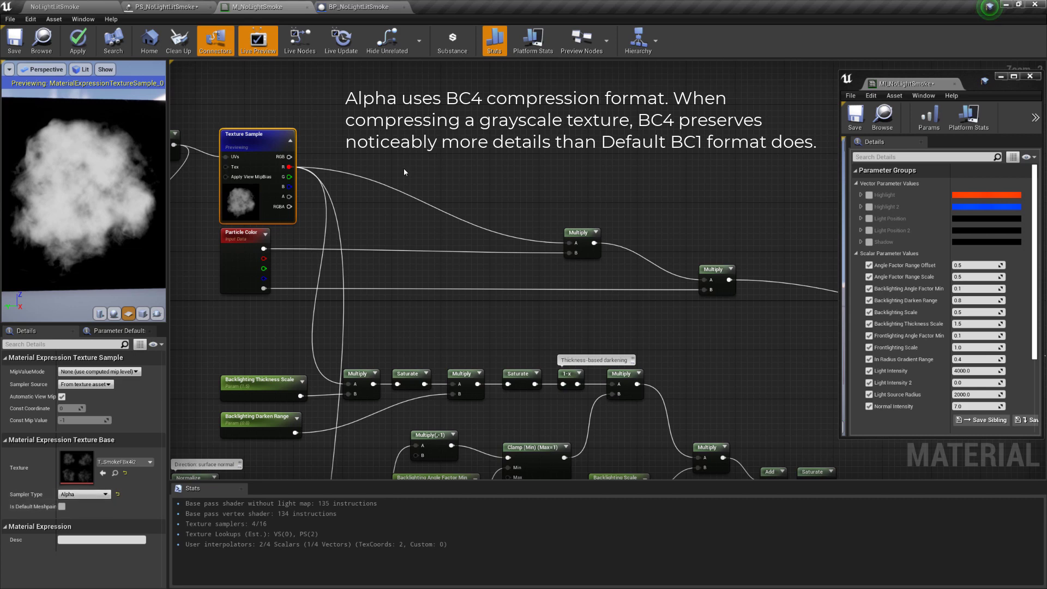
- Trace the Texture Sample's red channel and Particle Color through the two Multiply nodes to the material's Opacity input
{"action": "right_click_drag", "start_coordinate": [386, 169], "coordinate": [390, 172]}
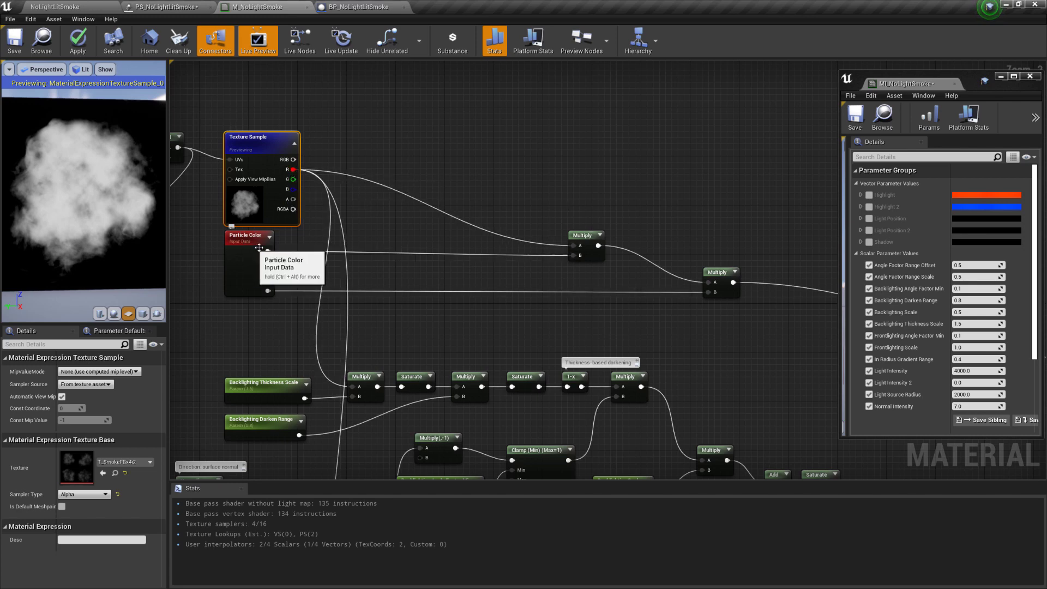
{"action": "right_click_drag", "start_coordinate": [582, 192], "coordinate": [508, 188]}
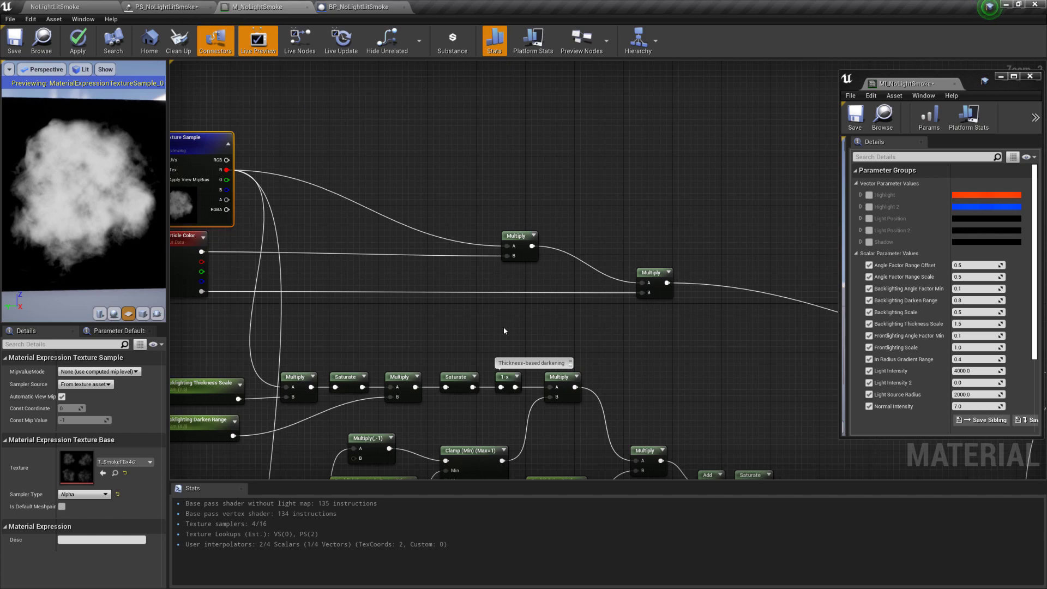
{"action": "right_click_drag", "start_coordinate": [592, 317], "coordinate": [367, 253]}
{"action": "right_click_drag", "start_coordinate": [649, 293], "coordinate": [446, 281]}
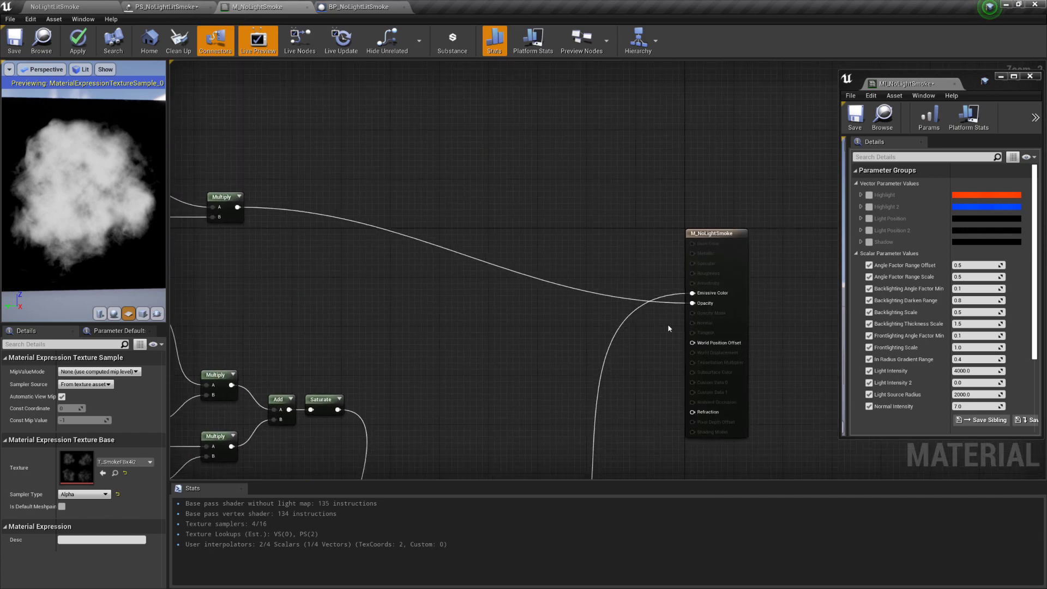
- Trace the material's Emissive Color input back to the Add, Multiply and Lerp nodes that feed it
{"action": "scroll", "coordinate": [440, 320], "scroll_direction": "down", "scroll_amount": 1}
{"action": "right_click_drag", "start_coordinate": [546, 314], "coordinate": [676, 311]}
{"action": "right_click_drag", "start_coordinate": [495, 294], "coordinate": [646, 292]}
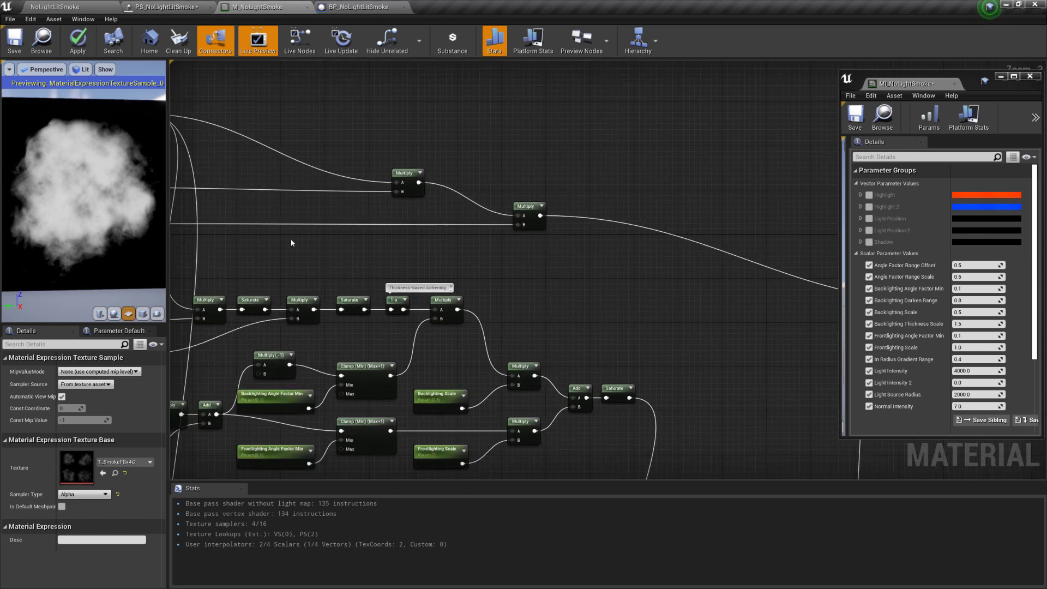
{"action": "right_click_drag", "start_coordinate": [292, 243], "coordinate": [362, 244]}
{"action": "left_click_drag", "start_coordinate": [92, 245], "coordinate": [104, 246]}
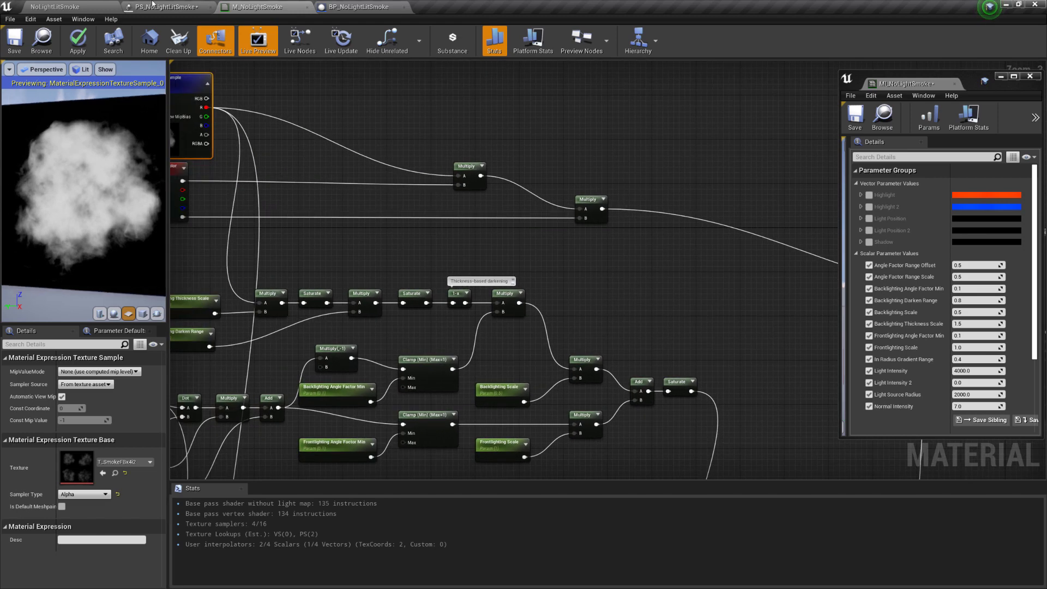
{"action": "key", "text": "Home"}
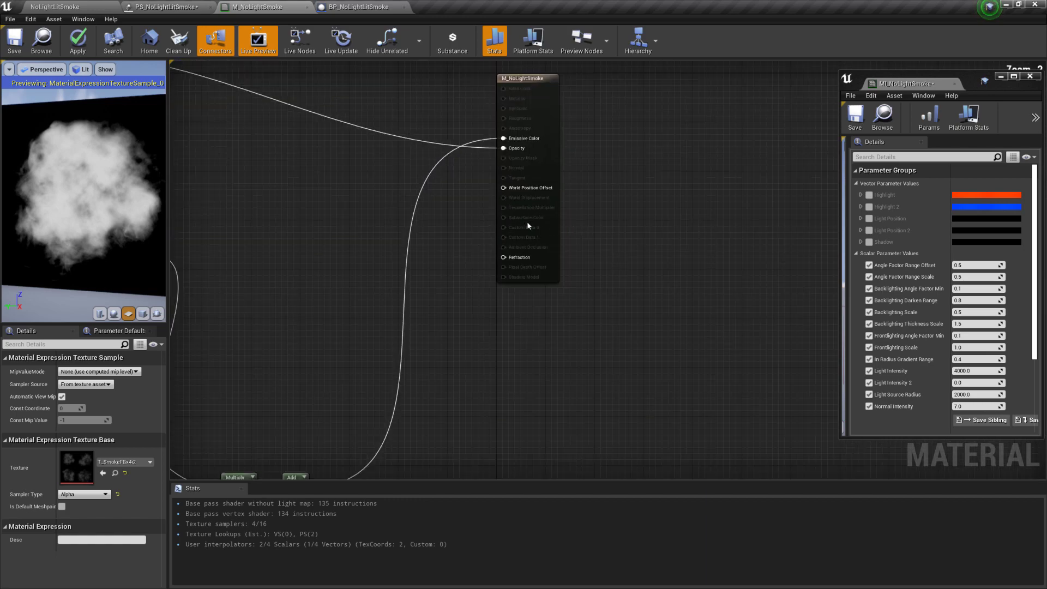
{"action": "right_click_drag", "start_coordinate": [446, 226], "coordinate": [488, 179]}
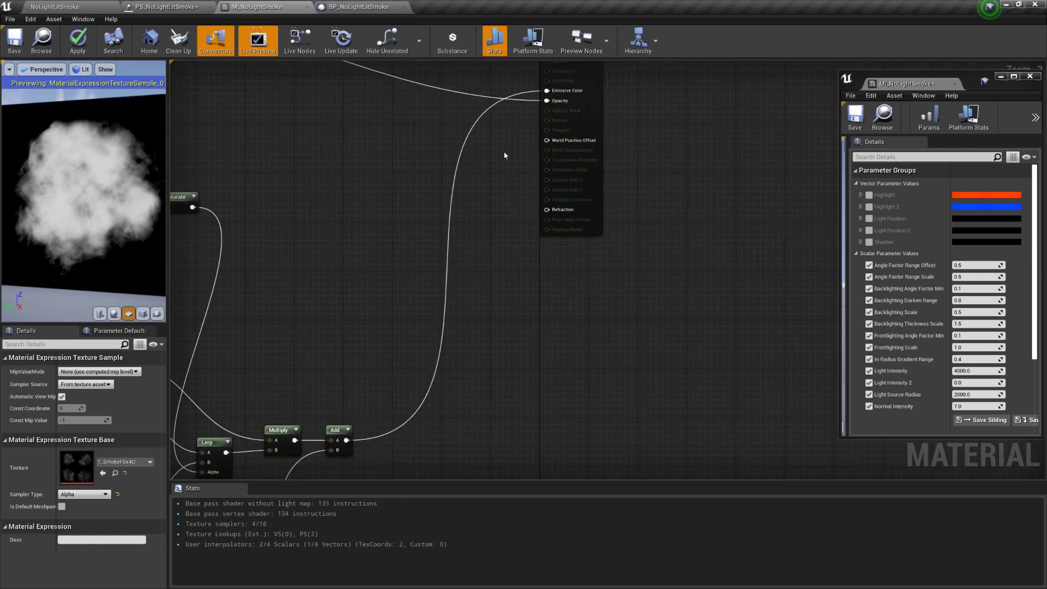
{"action": "right_click_drag", "start_coordinate": [455, 258], "coordinate": [577, 304]}
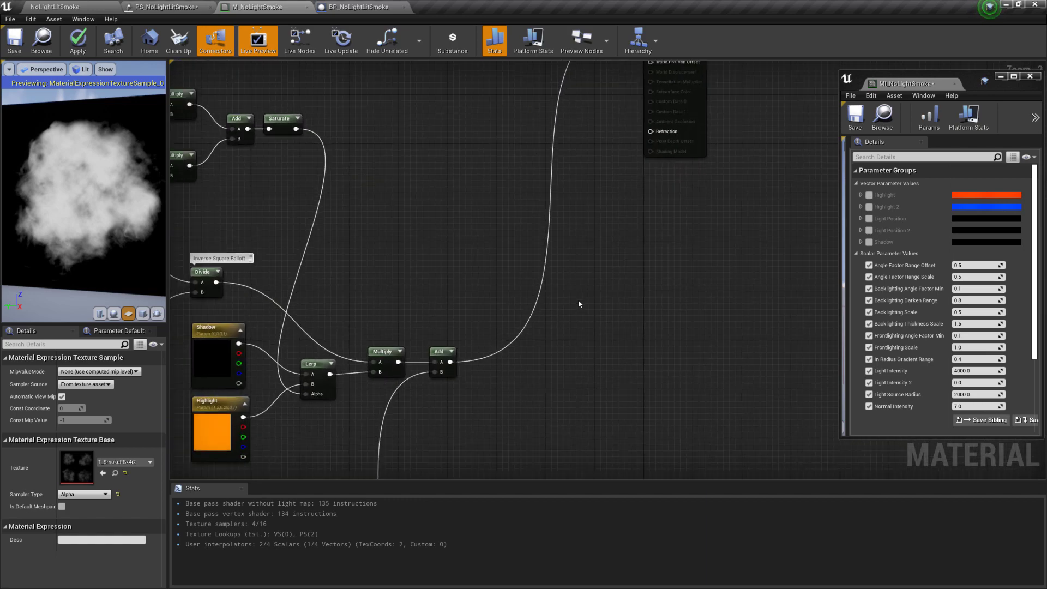
{"action": "right_click_drag", "start_coordinate": [554, 381], "coordinate": [648, 305]}
- Examine the two parallel lighting networks that combine in the final Add node, including the Shadow and Highlight Lerp
{"action": "scroll", "coordinate": [648, 305], "scroll_direction": "down", "scroll_amount": 5}
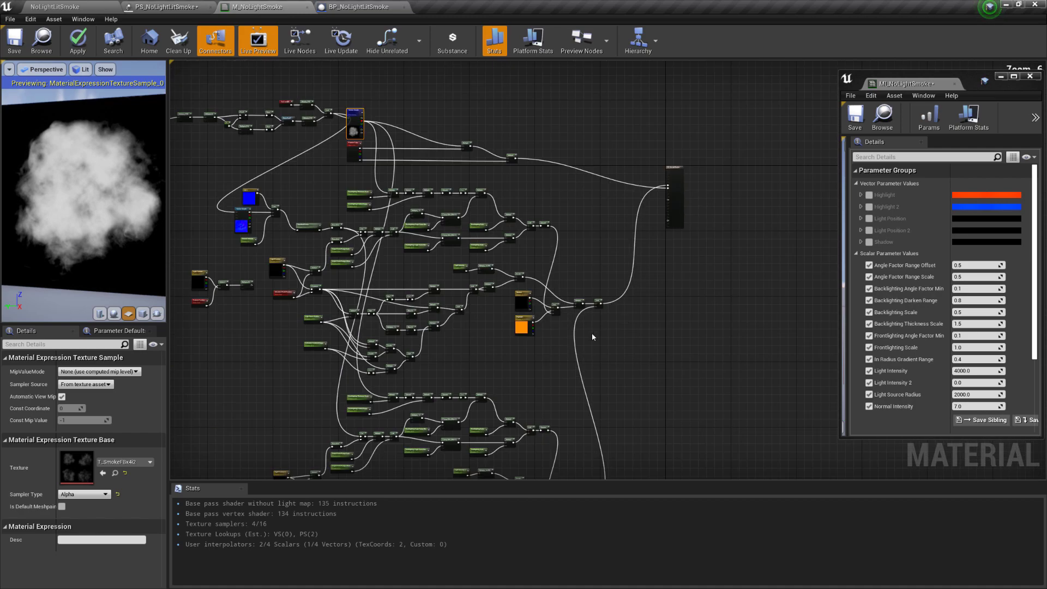
{"action": "scroll", "coordinate": [502, 359], "scroll_direction": "up", "scroll_amount": 4}
{"action": "scroll", "coordinate": [466, 394], "scroll_direction": "down", "scroll_amount": 3}
{"action": "scroll", "coordinate": [551, 273], "scroll_direction": "up", "scroll_amount": 5}
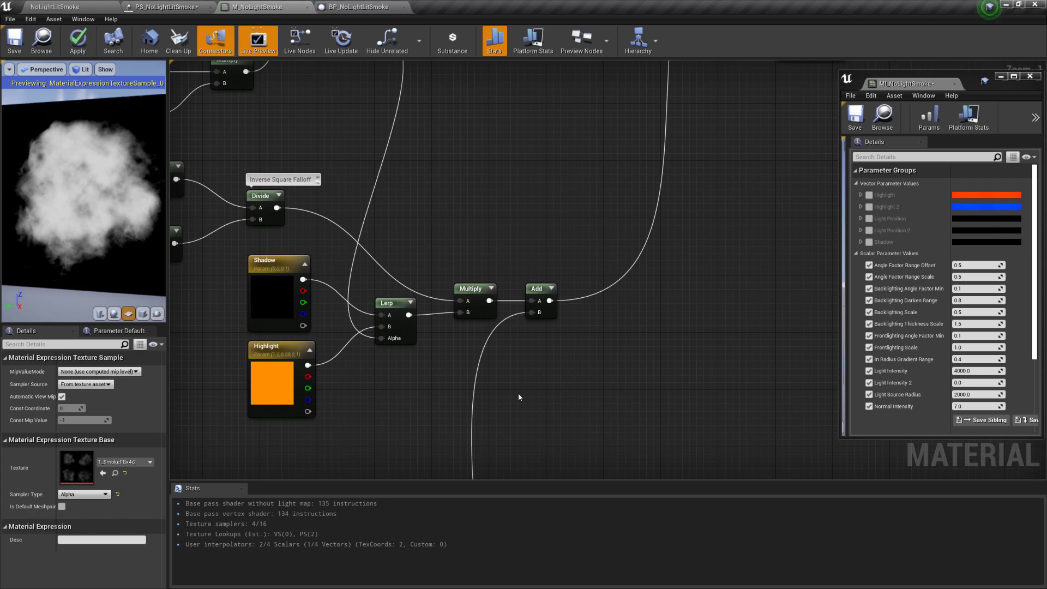
{"action": "right_click_drag", "start_coordinate": [537, 371], "coordinate": [641, 361]}
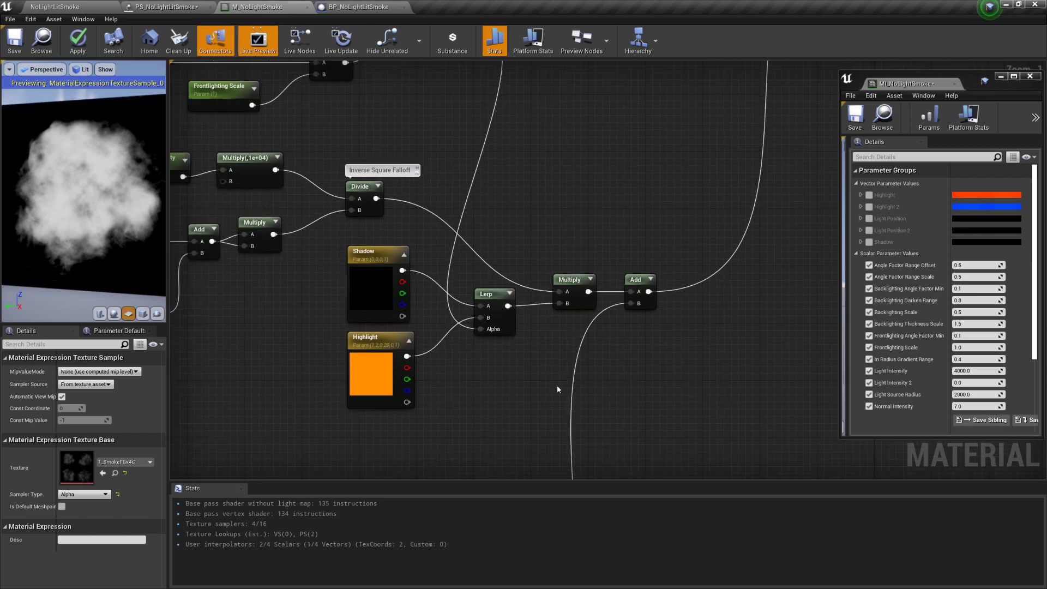
{"action": "scroll", "coordinate": [497, 381], "scroll_direction": "down", "scroll_amount": 3}
{"action": "scroll", "coordinate": [493, 382], "scroll_direction": "up", "scroll_amount": 2}
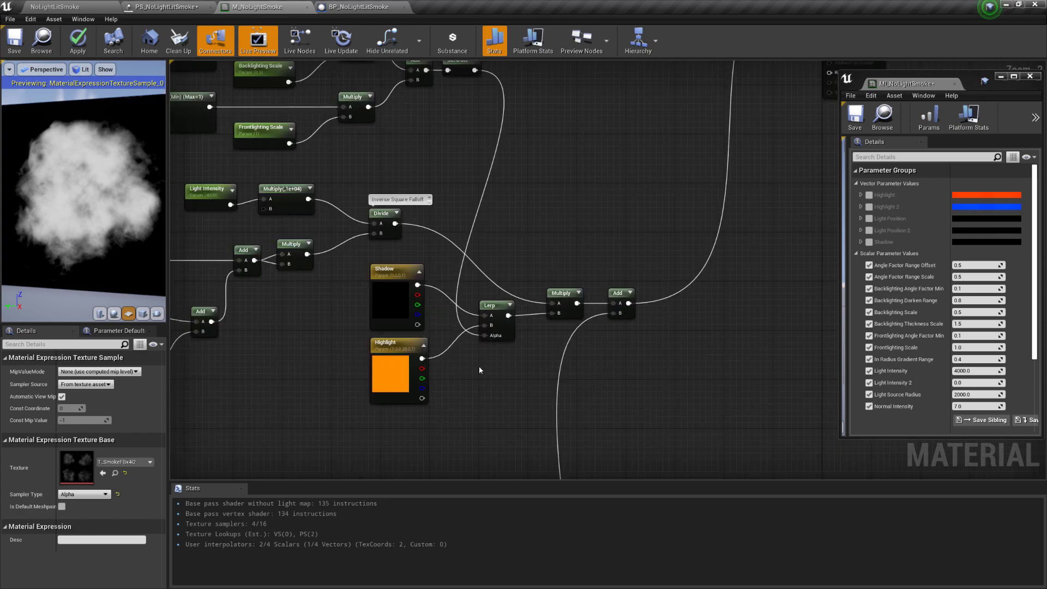
{"action": "scroll", "coordinate": [476, 371], "scroll_direction": "down", "scroll_amount": 2}
{"action": "right_click_drag", "start_coordinate": [448, 375], "coordinate": [611, 272]}
{"action": "right_click_drag", "start_coordinate": [540, 320], "coordinate": [538, 397]}
{"action": "scroll", "coordinate": [723, 311], "scroll_direction": "down", "scroll_amount": 3}
{"action": "right_click_drag", "start_coordinate": [731, 327], "coordinate": [725, 243]}
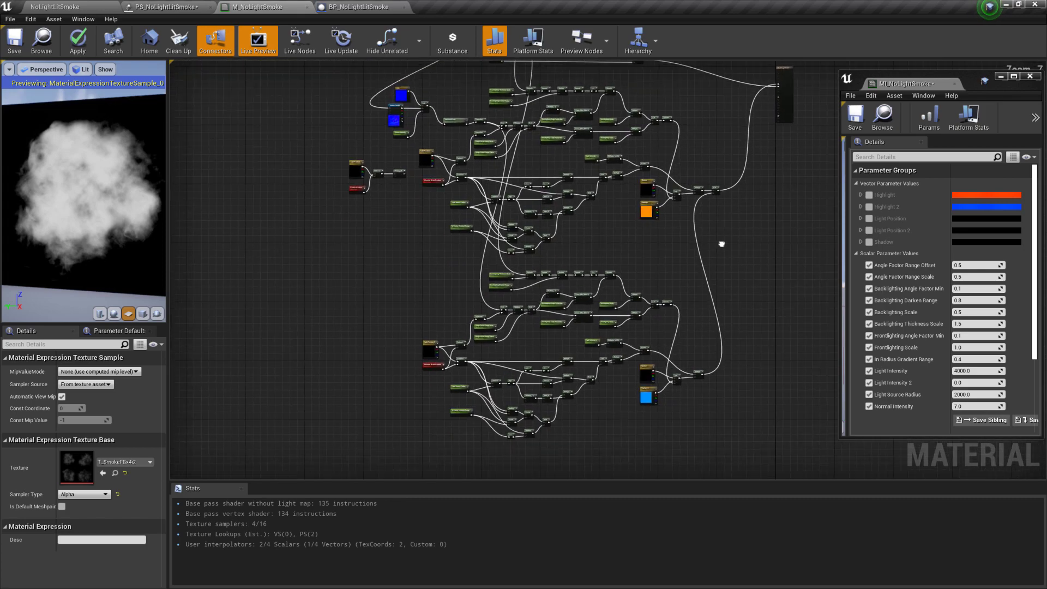
- Examine how the Inverse Square Falloff Divide node is multiplied with the Shadow and Highlight Lerp output
{"action": "scroll", "coordinate": [637, 174], "scroll_direction": "up", "scroll_amount": 5}
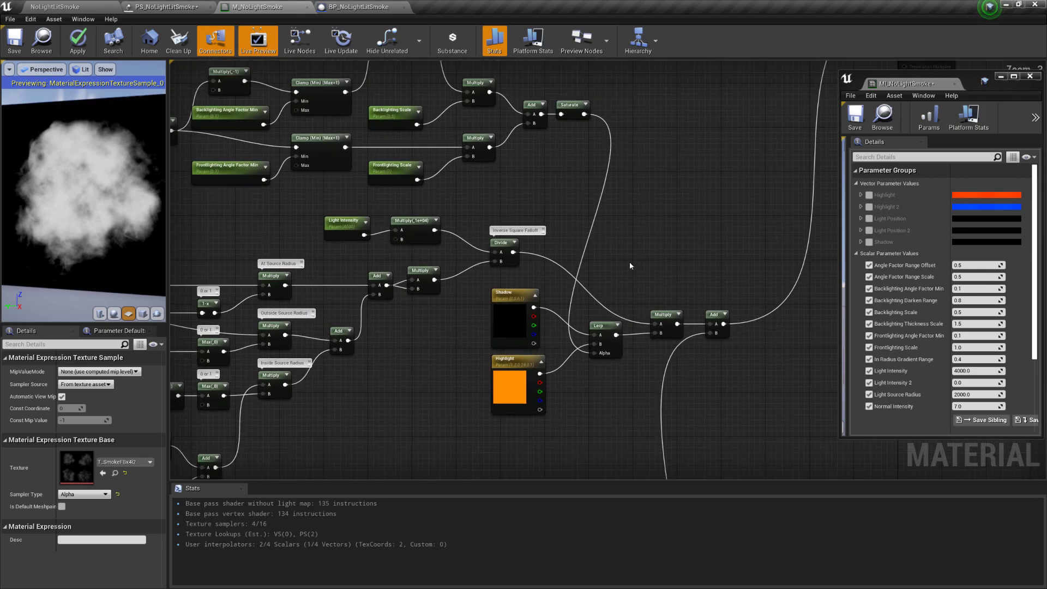
{"action": "scroll", "coordinate": [672, 314], "scroll_direction": "up", "scroll_amount": 2}
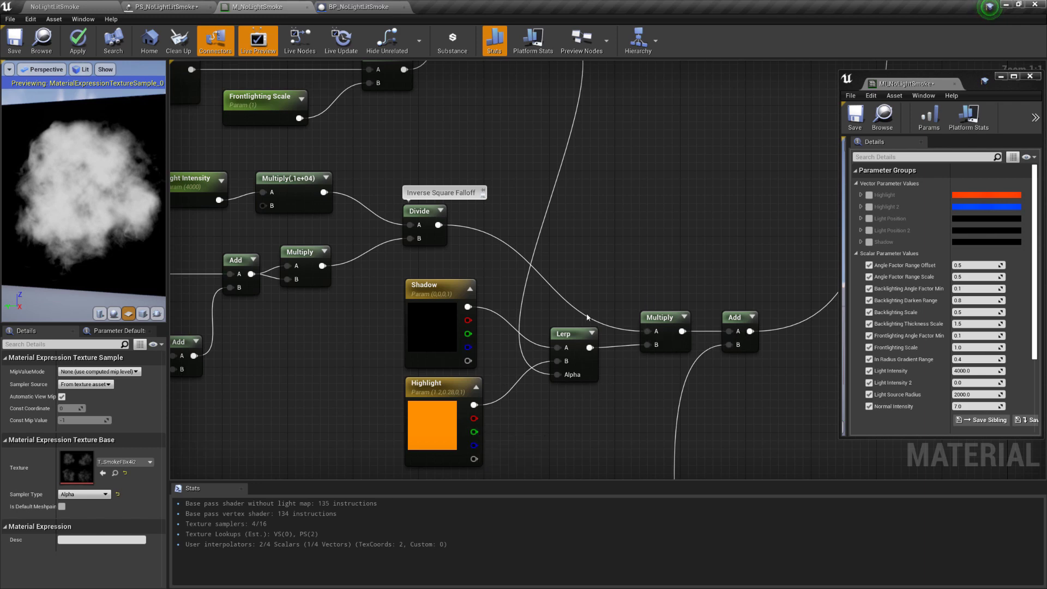
{"action": "right_click_drag", "start_coordinate": [349, 156], "coordinate": [367, 237]}
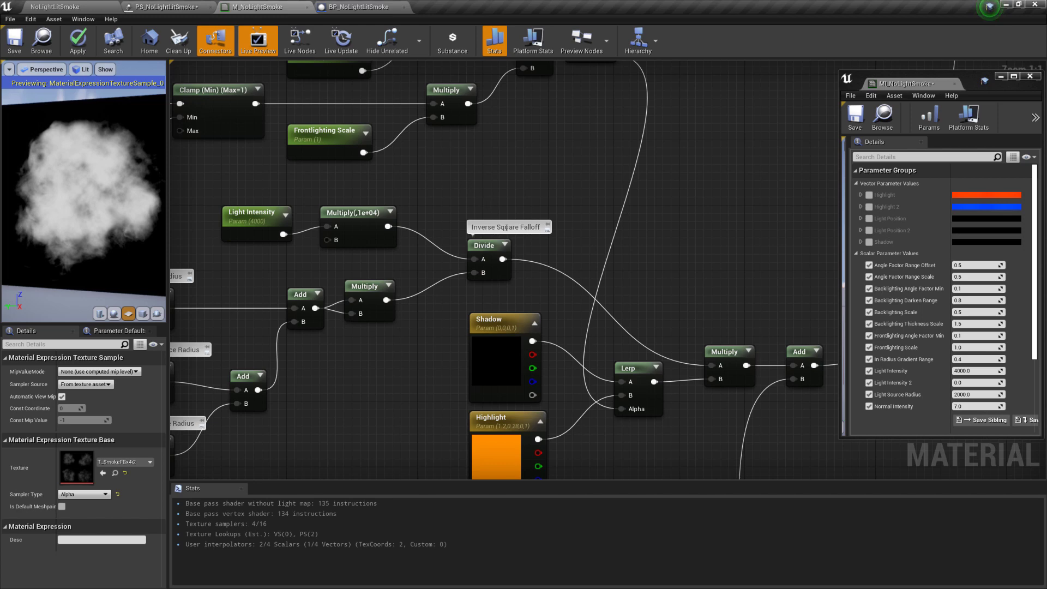
- Switch to Photoshop, show the handwritten A = 4πR² layer to review the formula, and return to the Unreal material graph
{"action": "key", "text": "alt+Tab"}
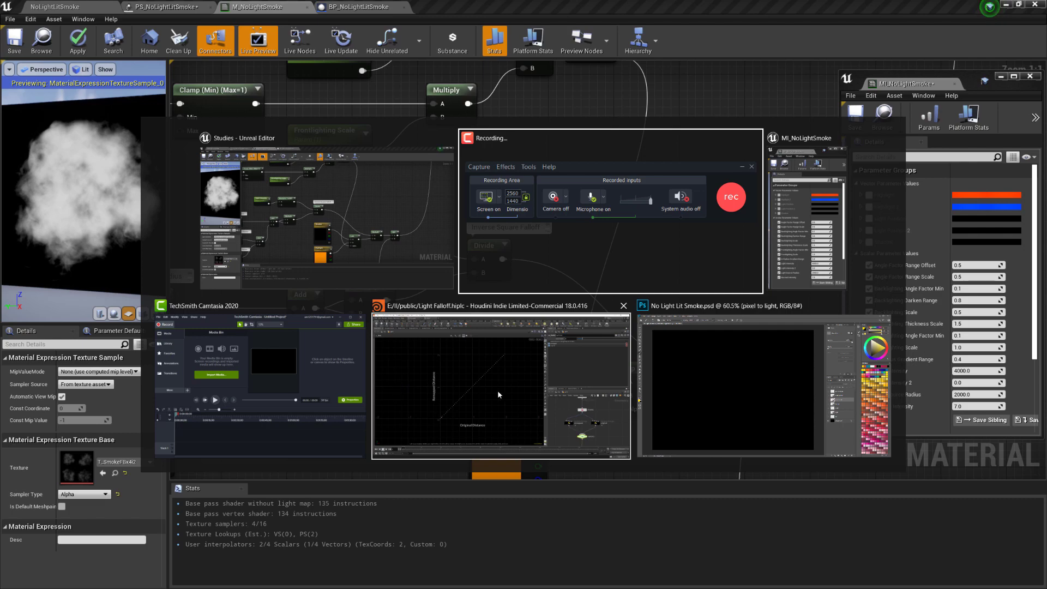
{"action": "left_click", "coordinate": [682, 374]}
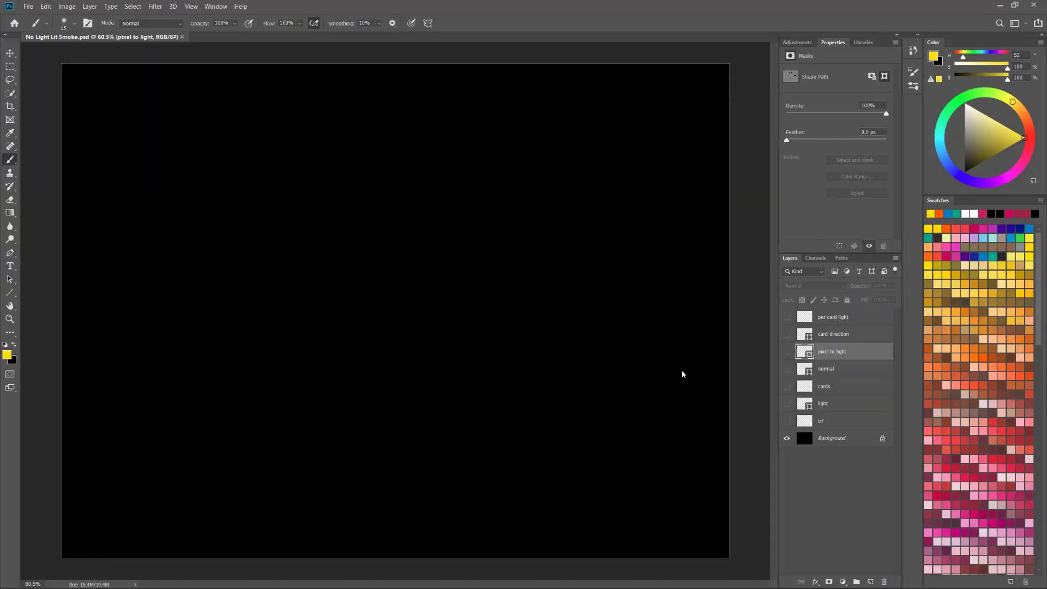
{"action": "left_click", "coordinate": [787, 421]}
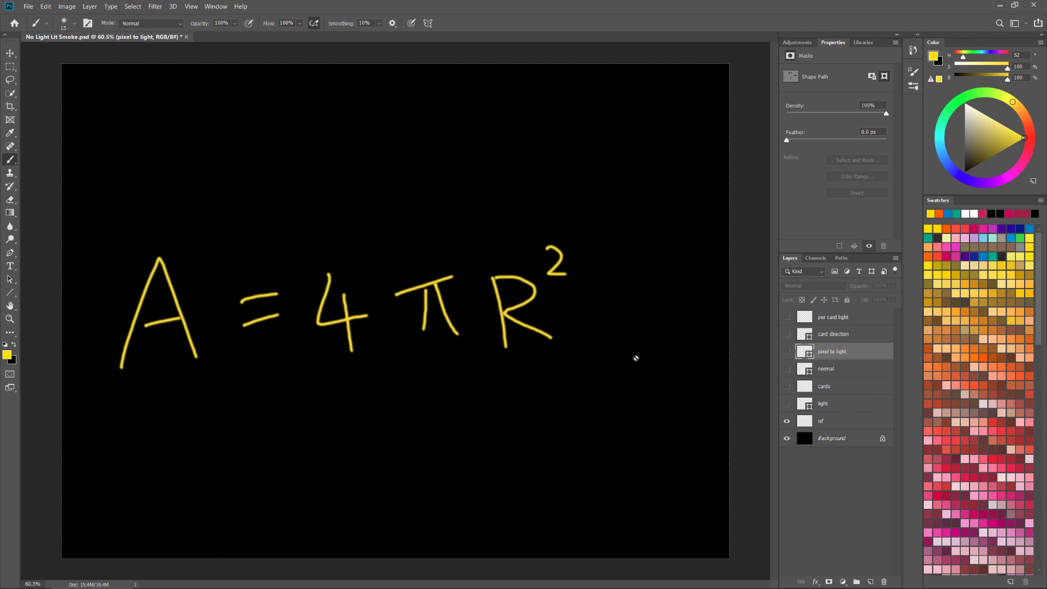
{"action": "left_click", "coordinate": [1001, 4]}
- Examine the Divide node's two inputs: the scaled Light Intensity pair and the Add and Multiply pair that squares the distance
{"action": "scroll", "coordinate": [397, 396], "scroll_direction": "down", "scroll_amount": 2}
{"action": "right_click_drag", "start_coordinate": [396, 397], "coordinate": [496, 321]}
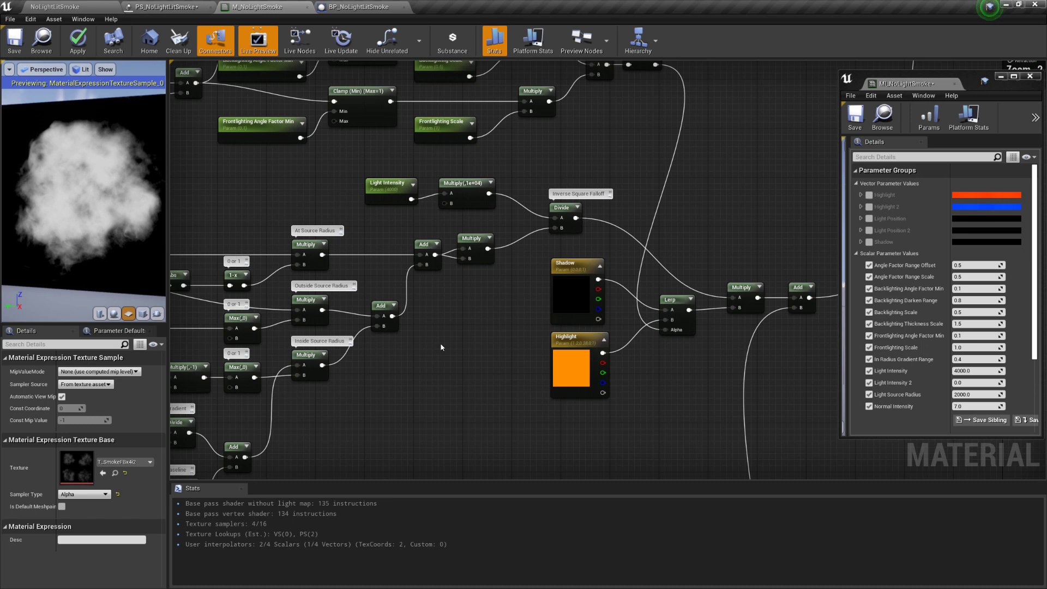
{"action": "right_click_drag", "start_coordinate": [440, 342], "coordinate": [484, 390]}
{"action": "left_click_drag", "start_coordinate": [374, 218], "coordinate": [521, 248]}
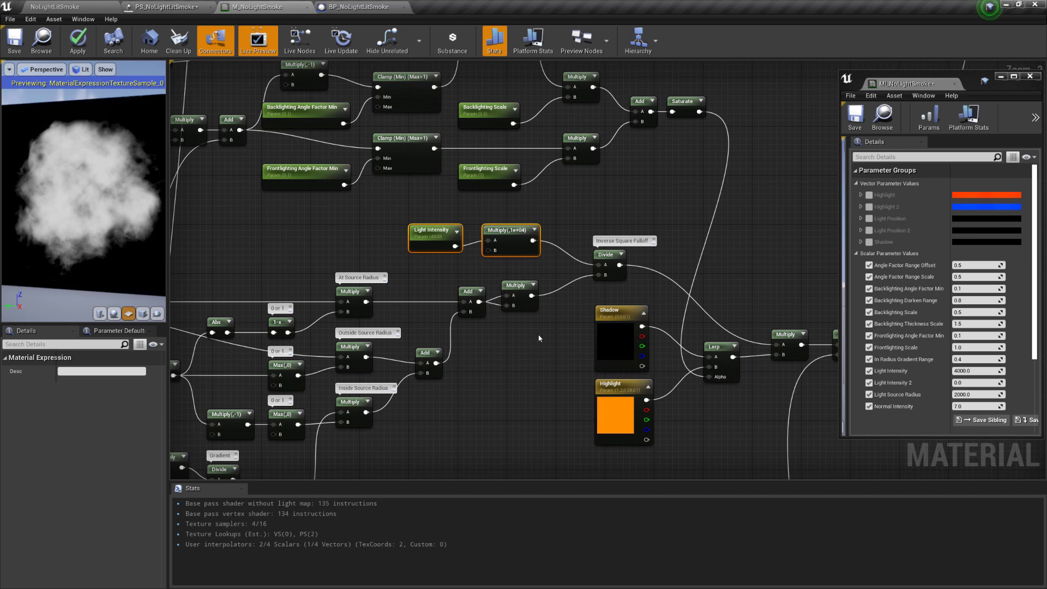
{"action": "right_click_drag", "start_coordinate": [524, 339], "coordinate": [560, 331]}
{"action": "left_click_drag", "start_coordinate": [572, 328], "coordinate": [511, 274]}
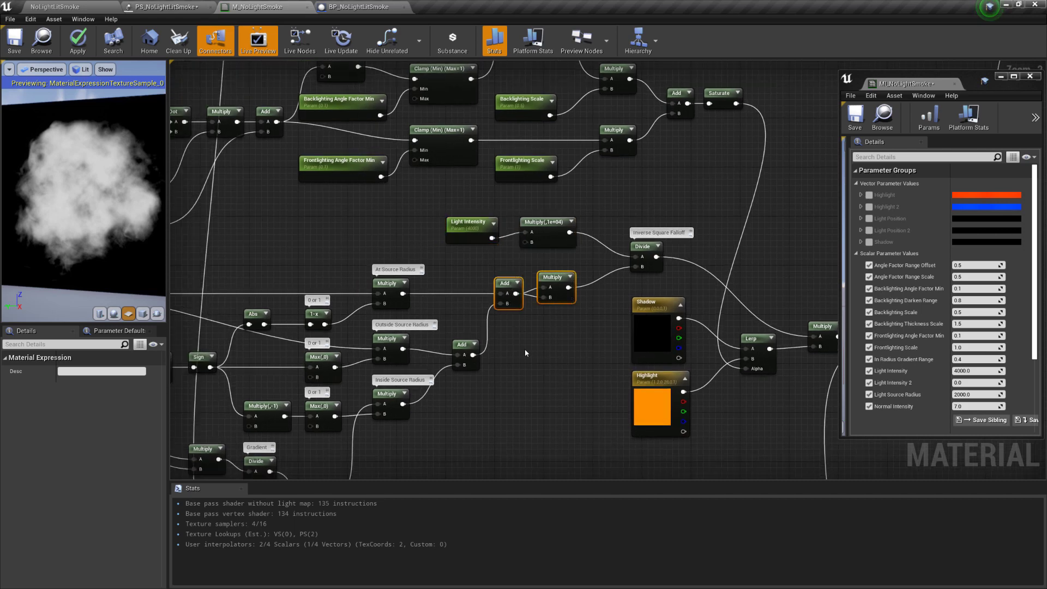
{"action": "scroll", "coordinate": [543, 301], "scroll_direction": "up", "scroll_amount": 1}
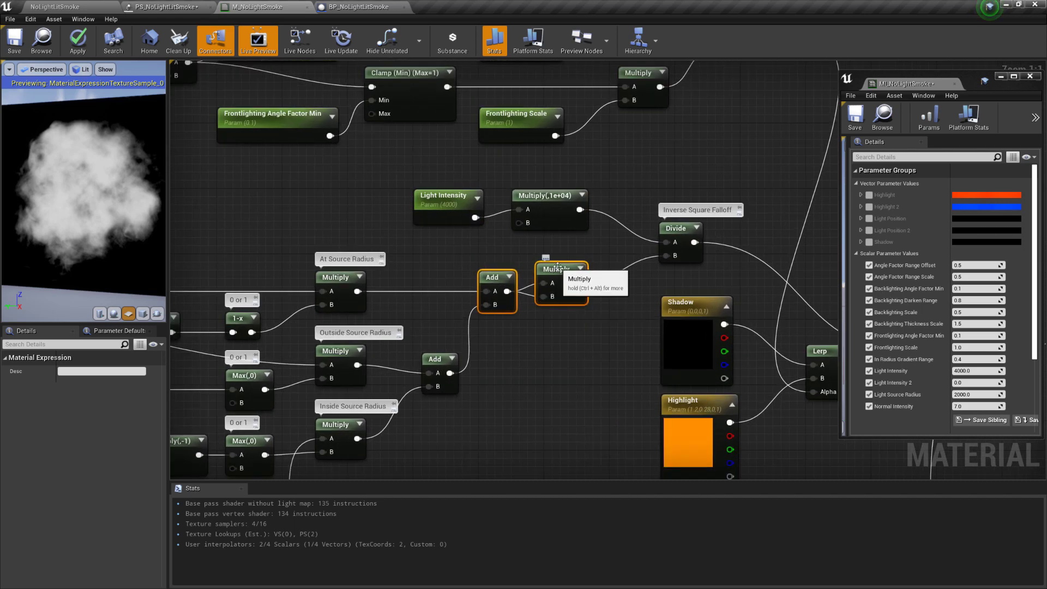
{"action": "left_click", "coordinate": [564, 341]}
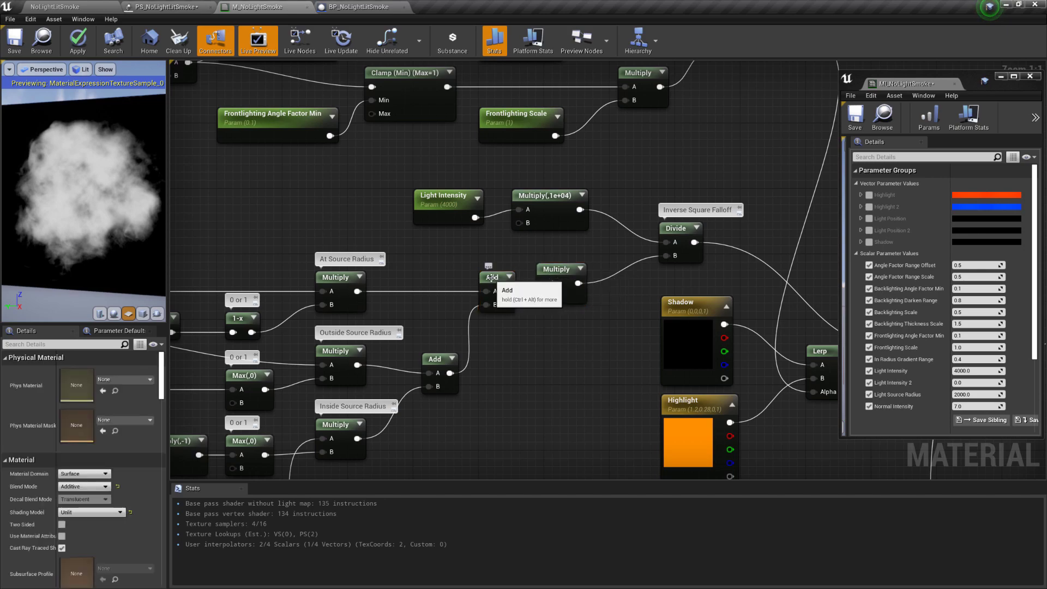
- Trace the Distance between Light Position and Absolute World Position through the At, Outside and Inside Source Radius branches
{"action": "scroll", "coordinate": [491, 277], "scroll_direction": "down", "scroll_amount": 1}
{"action": "right_click_drag", "start_coordinate": [487, 344], "coordinate": [587, 319]}
{"action": "scroll", "coordinate": [554, 332], "scroll_direction": "down", "scroll_amount": 2}
{"action": "right_click_drag", "start_coordinate": [421, 218], "coordinate": [556, 241]}
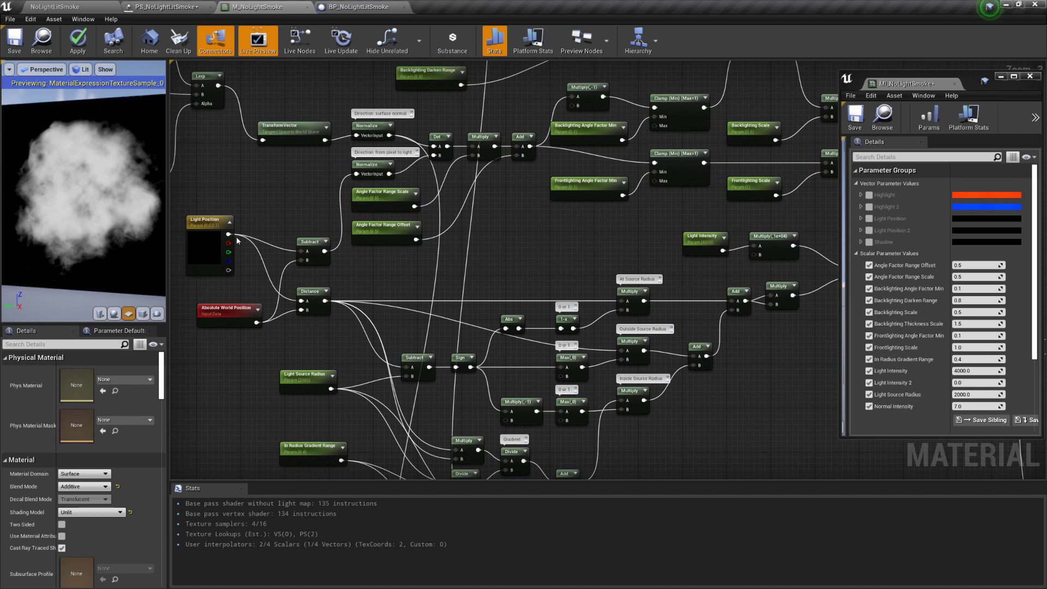
{"action": "scroll", "coordinate": [238, 272], "scroll_direction": "up", "scroll_amount": 2}
{"action": "right_click_drag", "start_coordinate": [237, 273], "coordinate": [303, 315]}
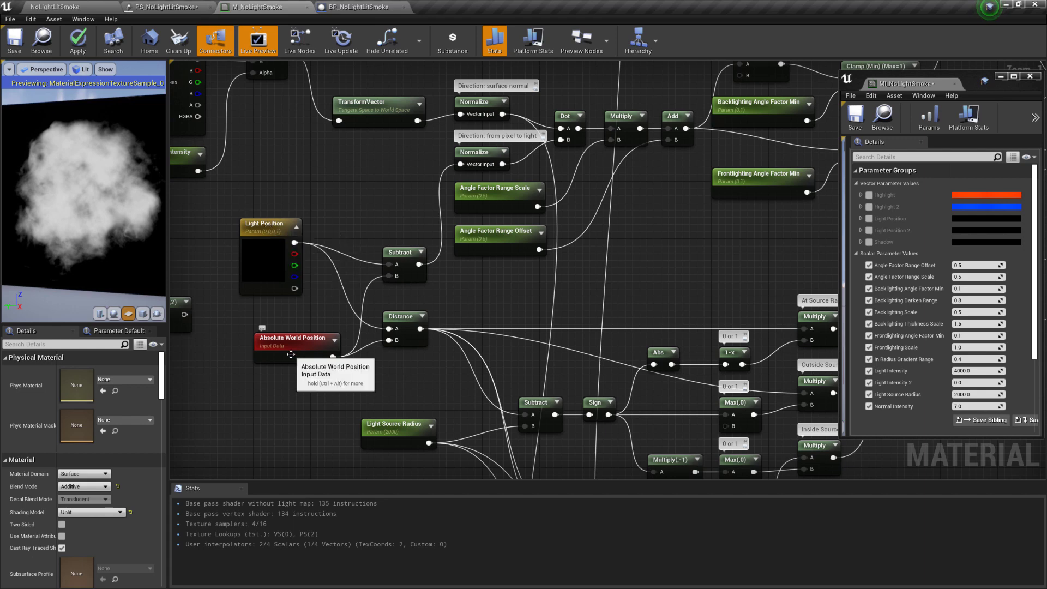
{"action": "right_click_drag", "start_coordinate": [390, 366], "coordinate": [331, 370]}
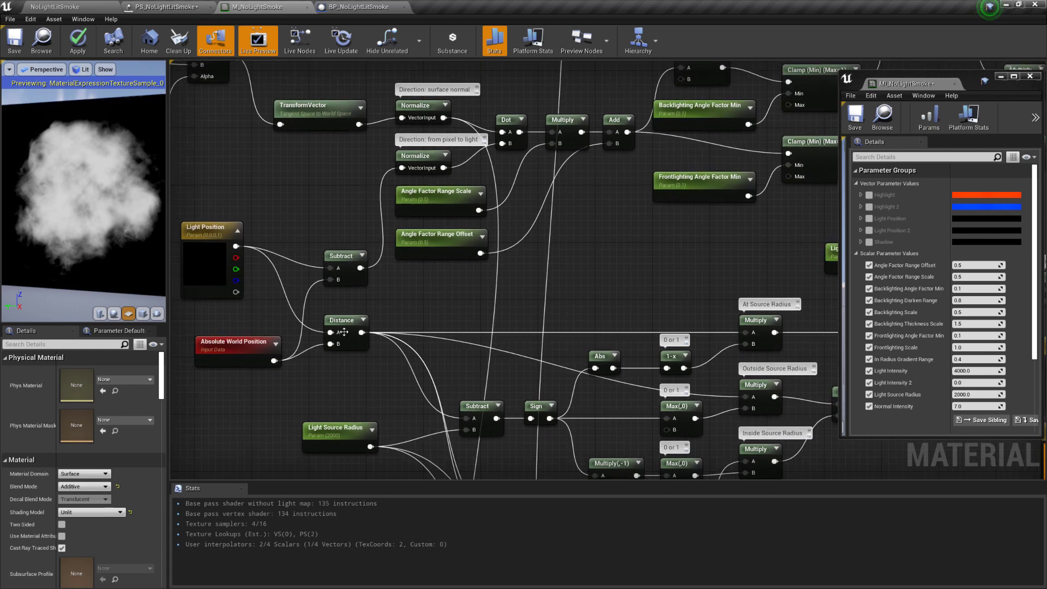
{"action": "scroll", "coordinate": [506, 294], "scroll_direction": "down", "scroll_amount": 1}
{"action": "right_click_drag", "start_coordinate": [506, 293], "coordinate": [417, 292]}
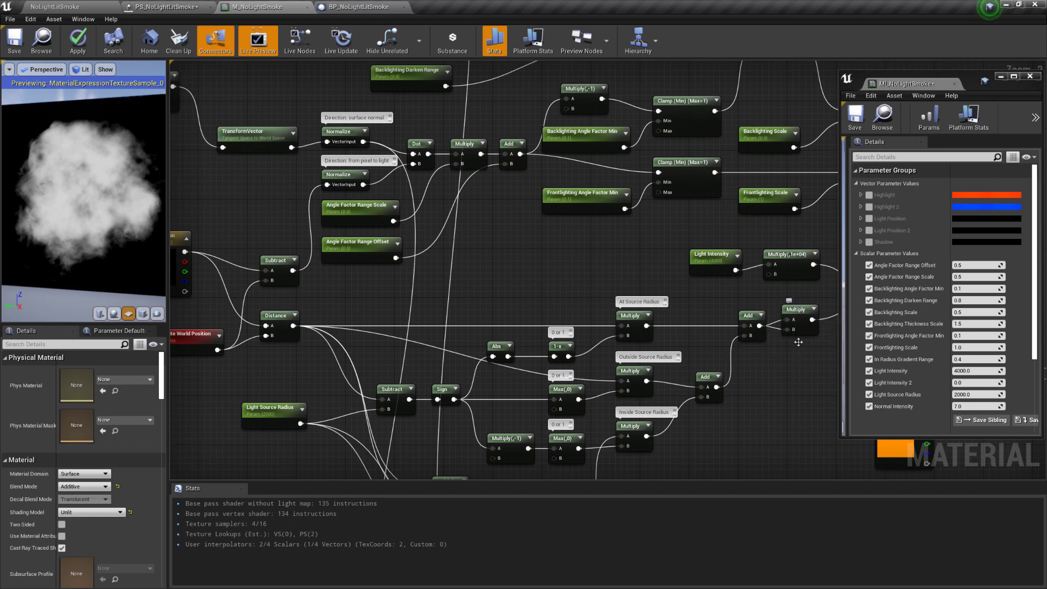
{"action": "mouse_move", "coordinate": [792, 355]}
{"action": "right_mouse_down"}
{"action": "mouse_move", "coordinate": [705, 353]}
{"action": "mouse_move", "coordinate": [782, 347]}
{"action": "right_mouse_up"}
{"action": "scroll", "coordinate": [780, 354], "scroll_direction": "down", "scroll_amount": 1}
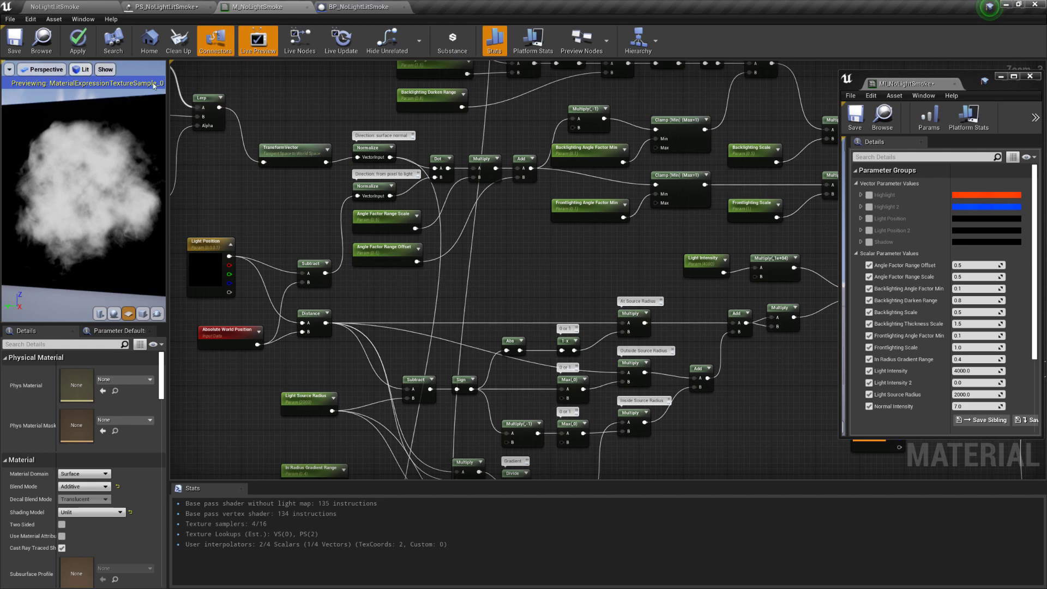
{"action": "scroll", "coordinate": [464, 205], "scroll_direction": "down", "scroll_amount": 1}
- Try an In Radius Gradient Range of 1 on the smoke in the NoLightLitSmoke level, then restore it to 0.4
{"action": "left_click", "coordinate": [59, 8]}
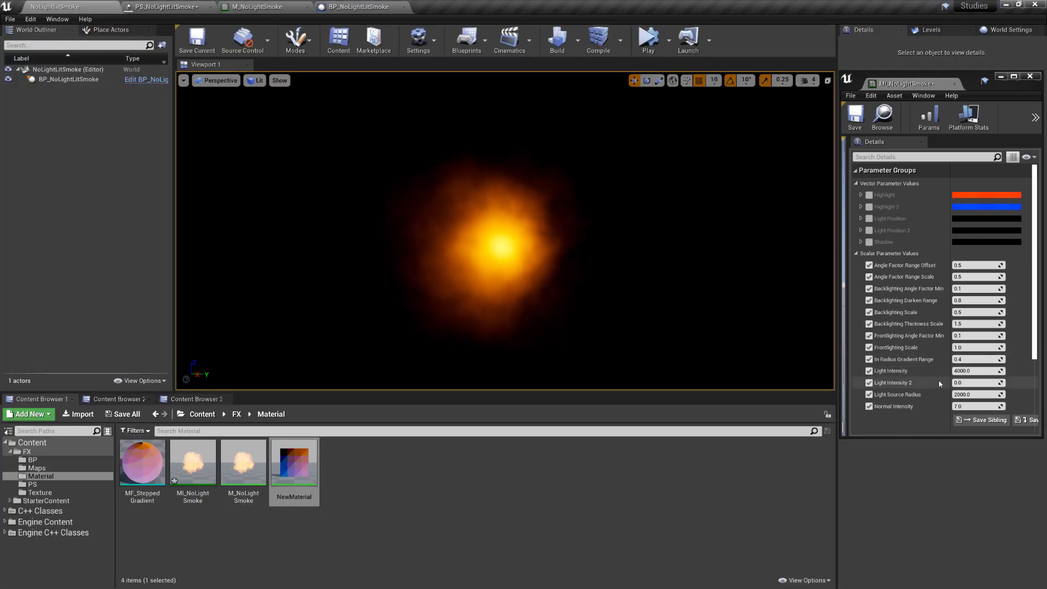
{"action": "left_click", "coordinate": [965, 360]}
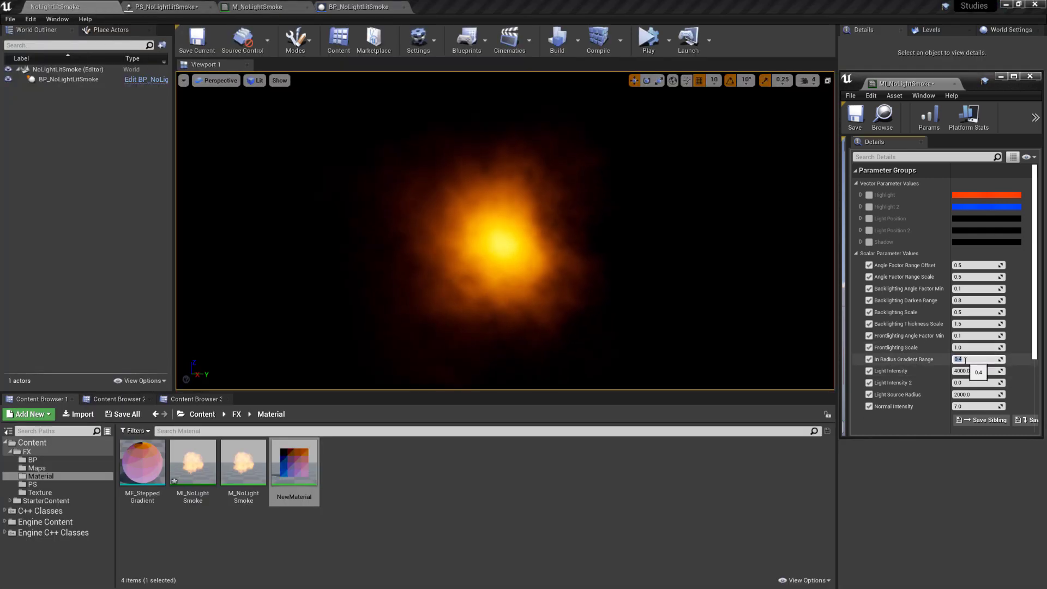
{"action": "type", "text": "1"}
{"action": "key", "text": "Return"}
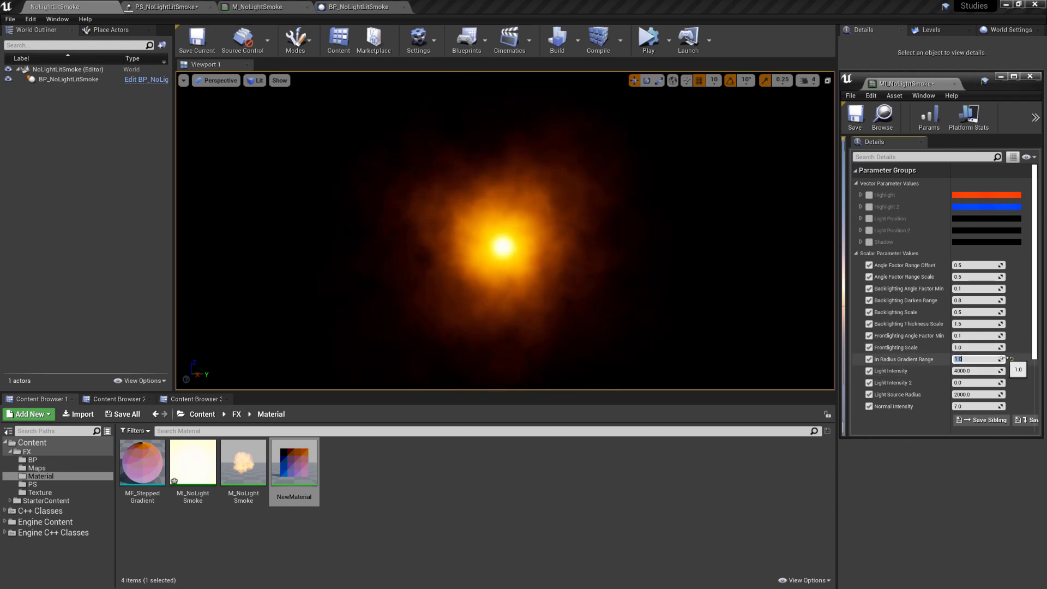
{"action": "type", "text": "0.4"}
{"action": "key", "text": "Return"}
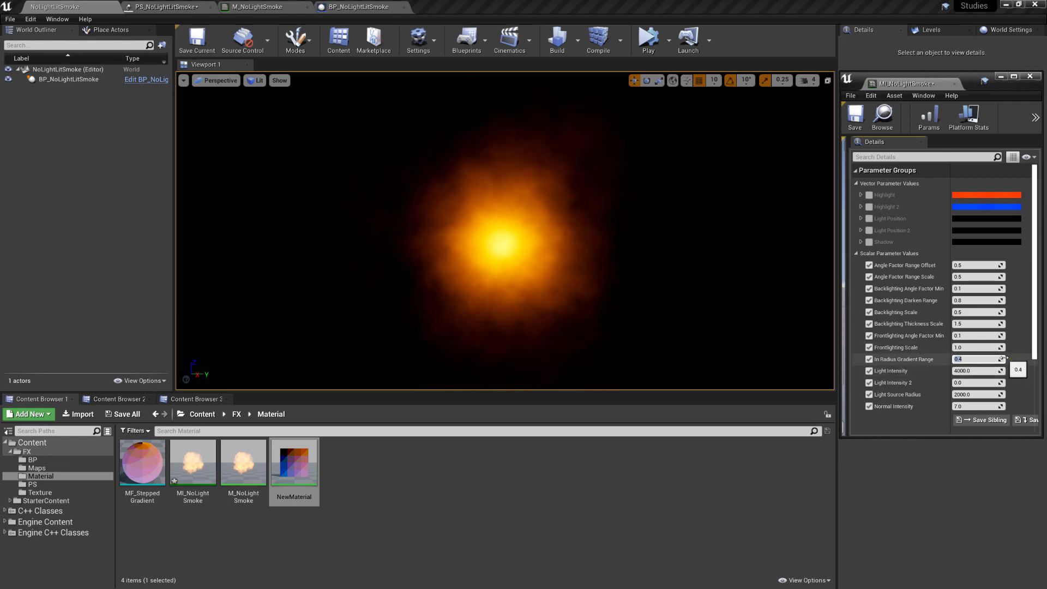
- Return to the M_NoLightSmoke graph and examine the Light Source Radius and In Radius Gradient Range parameters beside the Distance node
{"action": "left_click", "coordinate": [141, 2]}
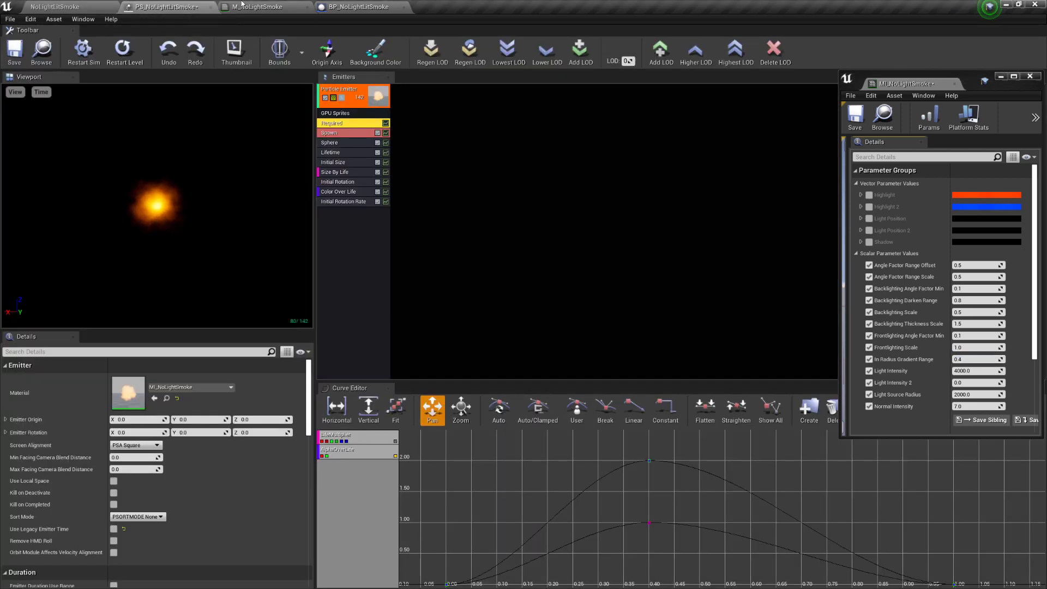
{"action": "left_click", "coordinate": [257, 7]}
{"action": "scroll", "coordinate": [390, 294], "scroll_direction": "up", "scroll_amount": 5}
{"action": "right_click_drag", "start_coordinate": [391, 294], "coordinate": [402, 284]}
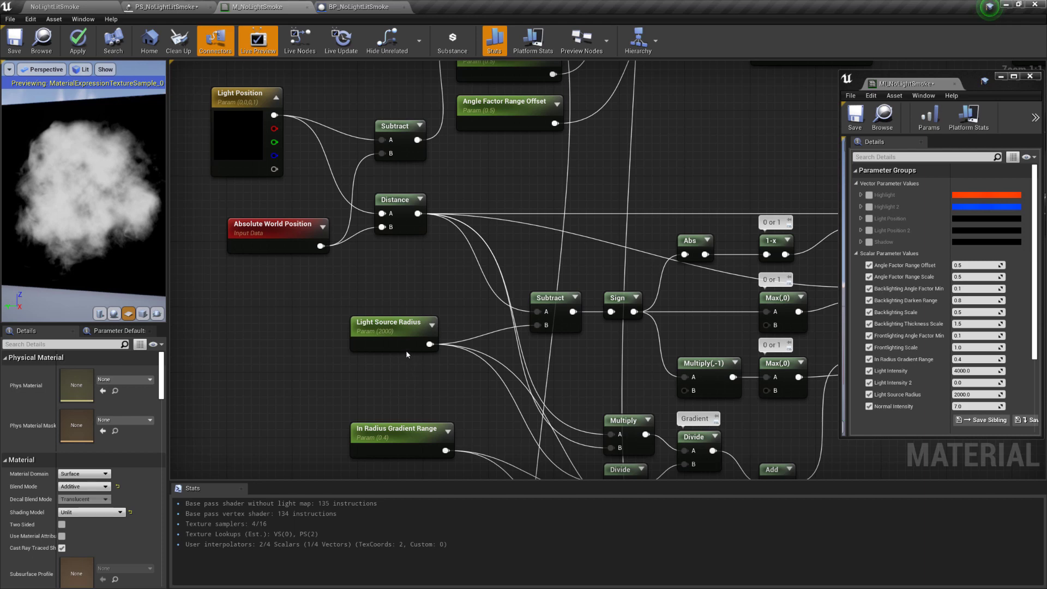
{"action": "right_click_drag", "start_coordinate": [442, 373], "coordinate": [437, 386]}
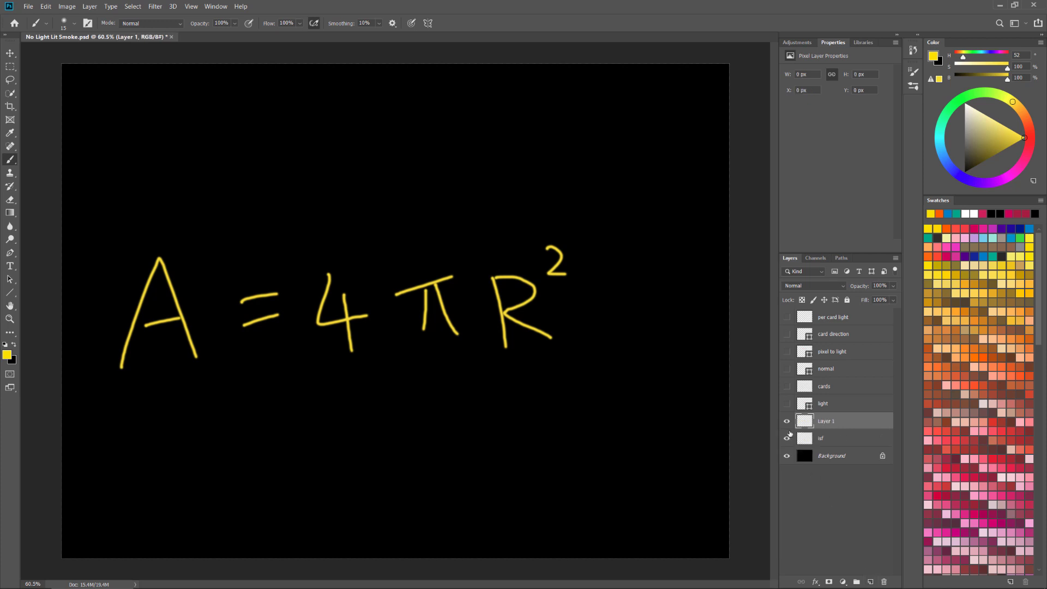
- In Photoshop, hide the A = 4πR² formula layer and paint a yellow diagonal line about 1101 by 999 px on Layer 1
{"action": "left_click", "coordinate": [787, 438]}
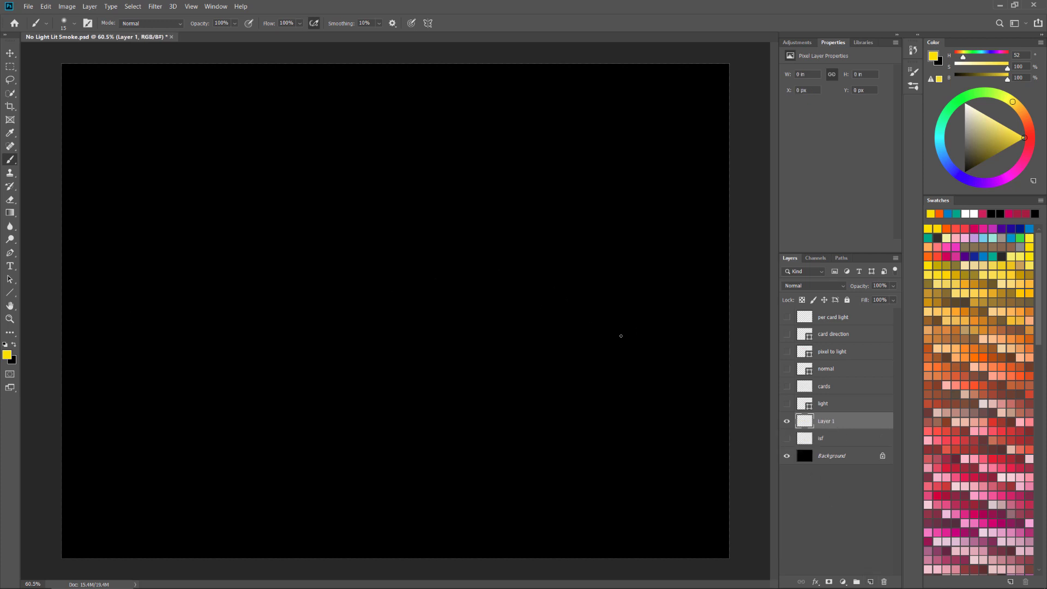
{"action": "left_click_drag", "start_coordinate": [659, 110], "coordinate": [393, 351]}
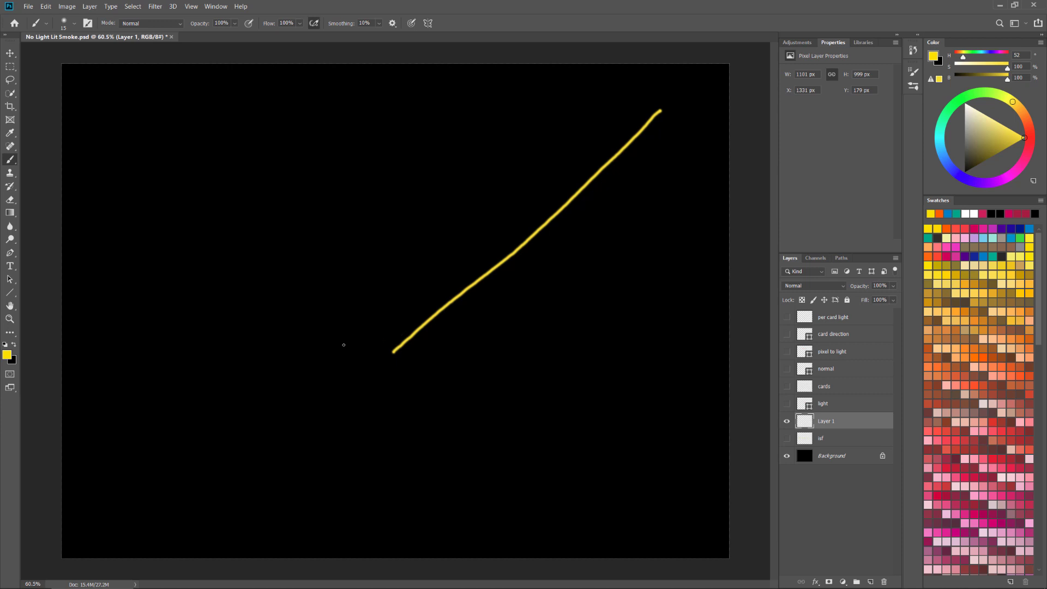
- Paint a yellow circle at the lower end of the diagonal line, with a dot at its centre
{"action": "mouse_move", "coordinate": [342, 341]}
{"action": "left_mouse_down"}
{"action": "mouse_move", "coordinate": [381, 341]}
{"action": "mouse_move", "coordinate": [416, 392]}
{"action": "mouse_move", "coordinate": [413, 413]}
{"action": "left_mouse_up"}
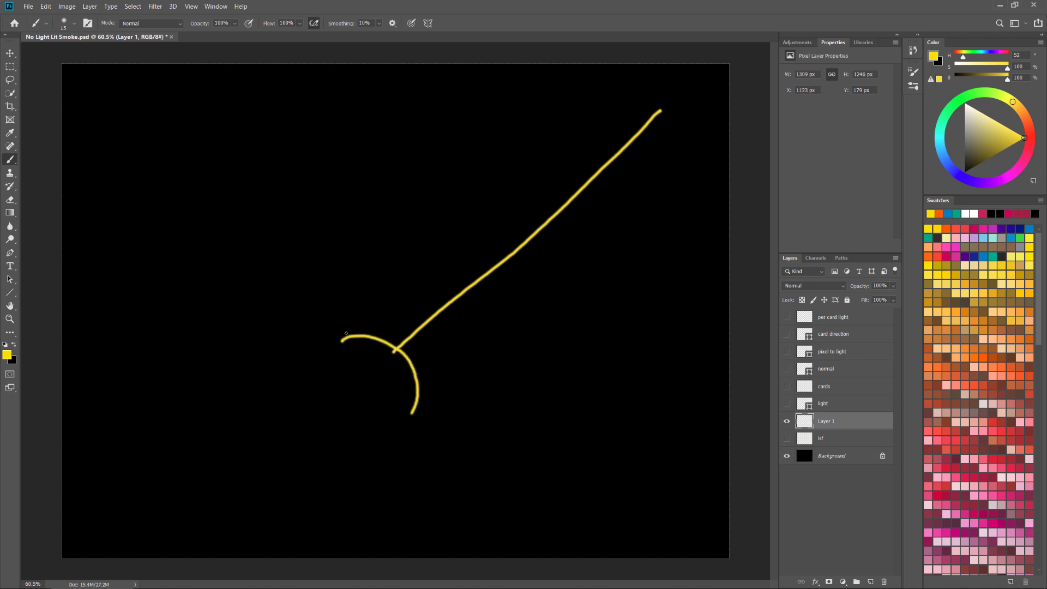
{"action": "mouse_move", "coordinate": [345, 333]}
{"action": "left_mouse_down"}
{"action": "mouse_move", "coordinate": [326, 351]}
{"action": "mouse_move", "coordinate": [337, 422]}
{"action": "mouse_move", "coordinate": [417, 402]}
{"action": "mouse_move", "coordinate": [381, 338]}
{"action": "mouse_move", "coordinate": [327, 347]}
{"action": "mouse_move", "coordinate": [313, 375]}
{"action": "left_mouse_up"}
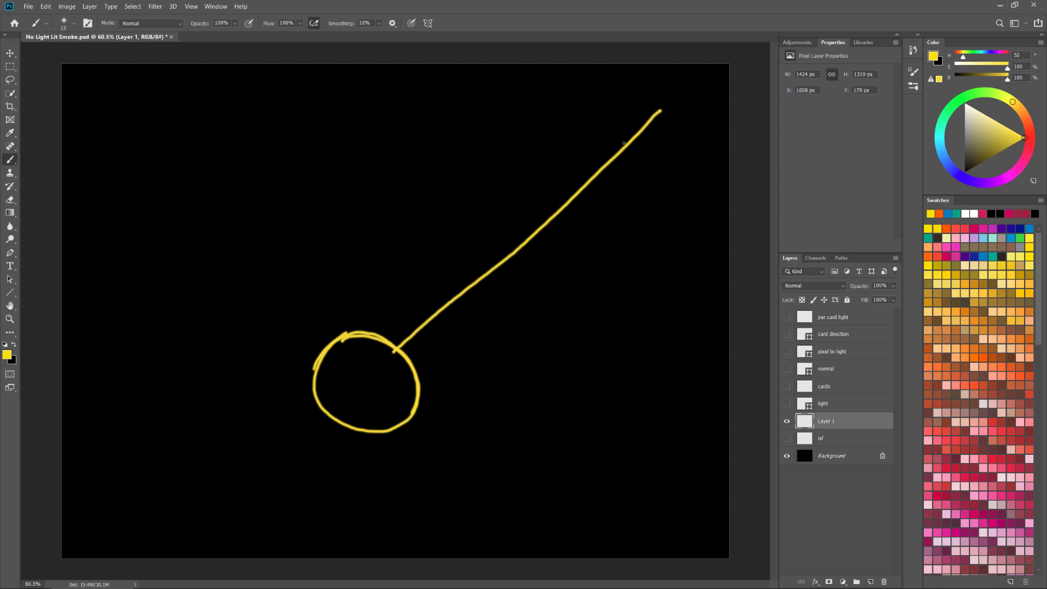
{"action": "left_click", "coordinate": [363, 383]}
- Paint a yellow vertical line above the circle with an arrow pointing to it from the diagonal, and extend both lines into the circle
{"action": "left_click_drag", "start_coordinate": [359, 102], "coordinate": [355, 338]}
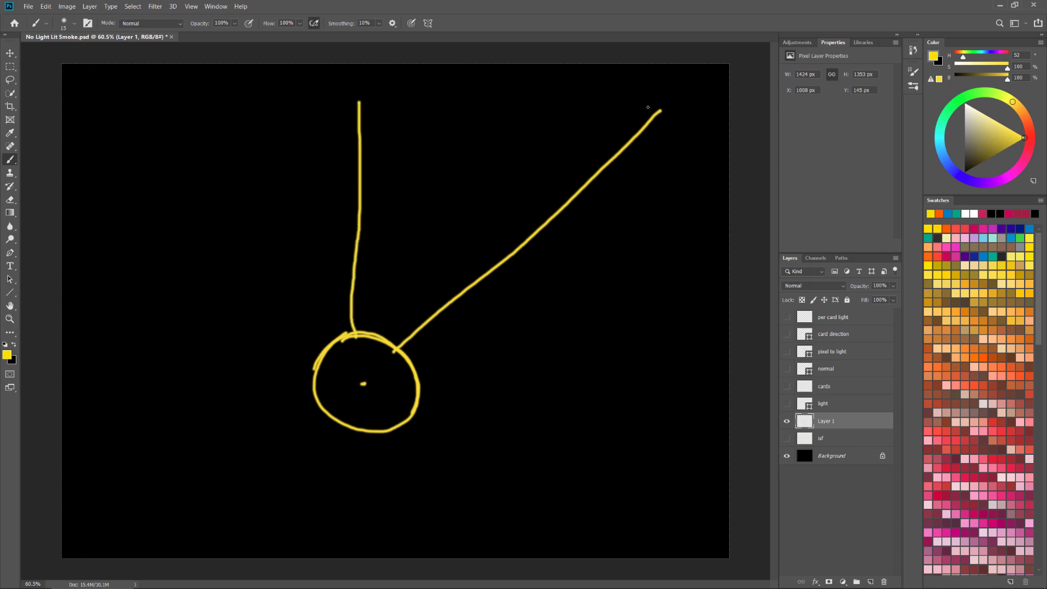
{"action": "mouse_move", "coordinate": [648, 107]}
{"action": "left_mouse_down"}
{"action": "mouse_move", "coordinate": [383, 118]}
{"action": "mouse_move", "coordinate": [398, 136]}
{"action": "left_mouse_up"}
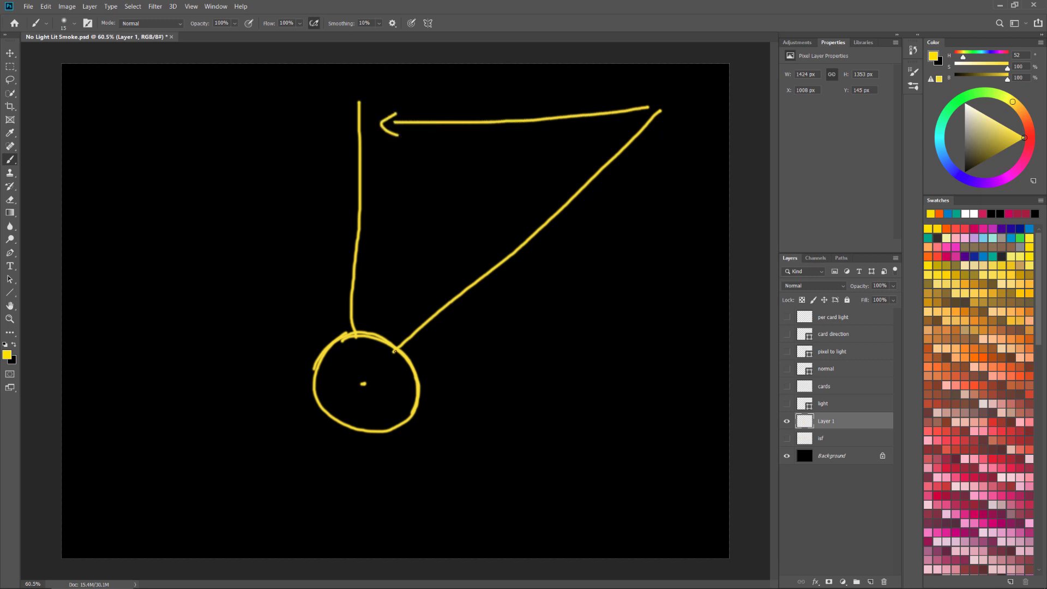
{"action": "left_click_drag", "start_coordinate": [394, 351], "coordinate": [363, 384]}
{"action": "left_click_drag", "start_coordinate": [356, 331], "coordinate": [355, 386]}
- Paint a red horizontal line between the two lines inside the circle and a light blue curve just below it
{"action": "left_click", "coordinate": [996, 460]}
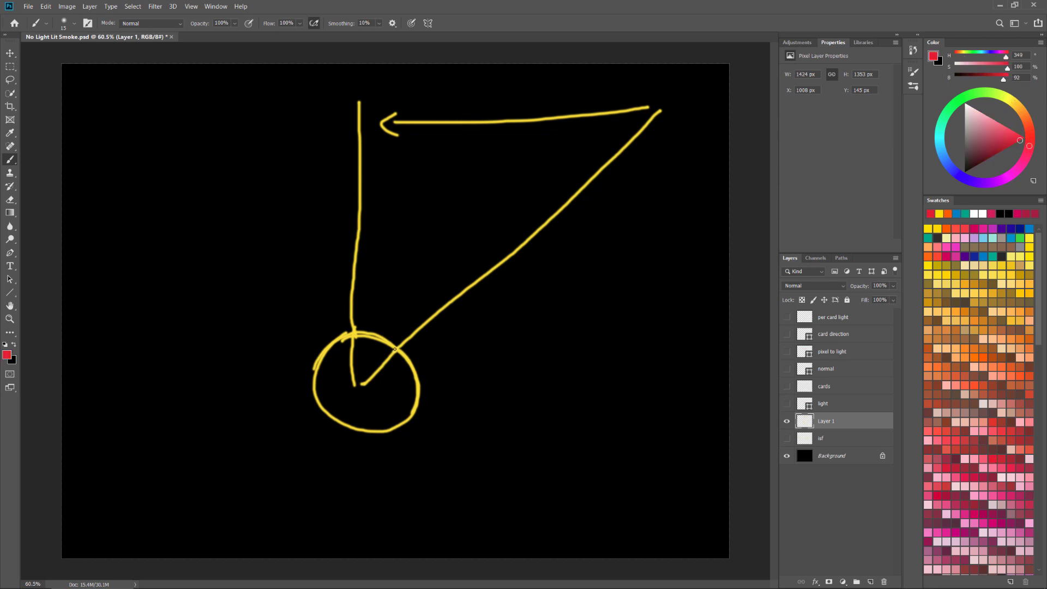
{"action": "left_click_drag", "start_coordinate": [395, 349], "coordinate": [350, 350]}
{"action": "left_click", "coordinate": [983, 237]}
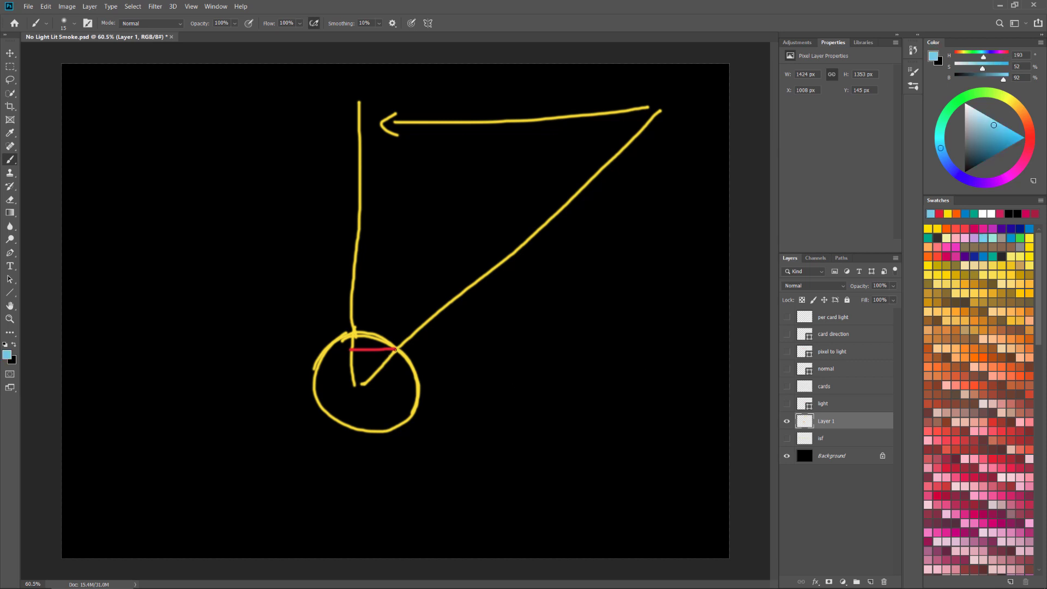
{"action": "left_click_drag", "start_coordinate": [393, 350], "coordinate": [351, 367]}
{"action": "left_click", "coordinate": [46, 6]}
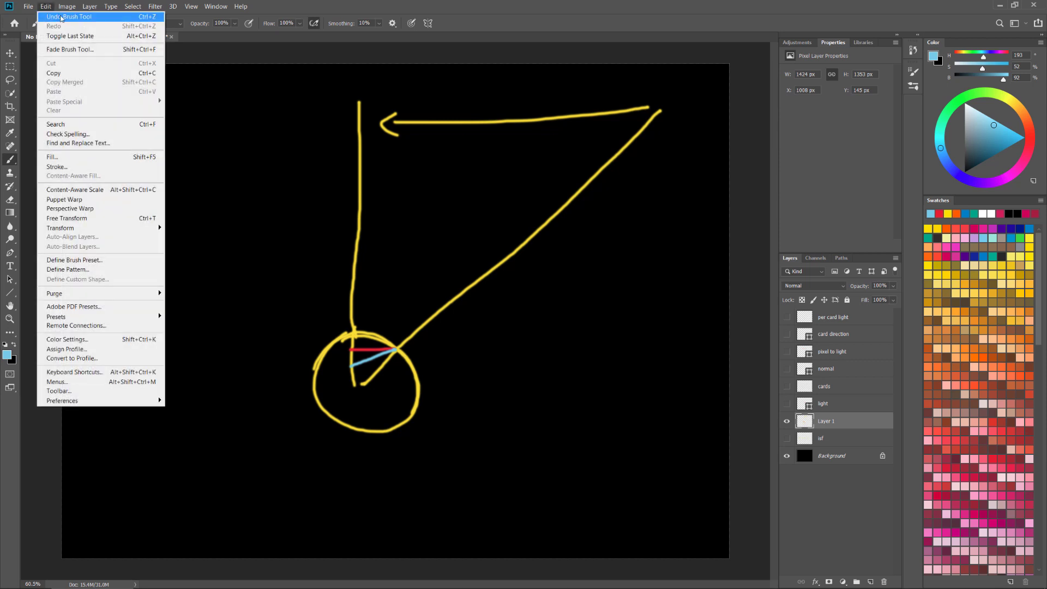
{"action": "left_click", "coordinate": [61, 17]}
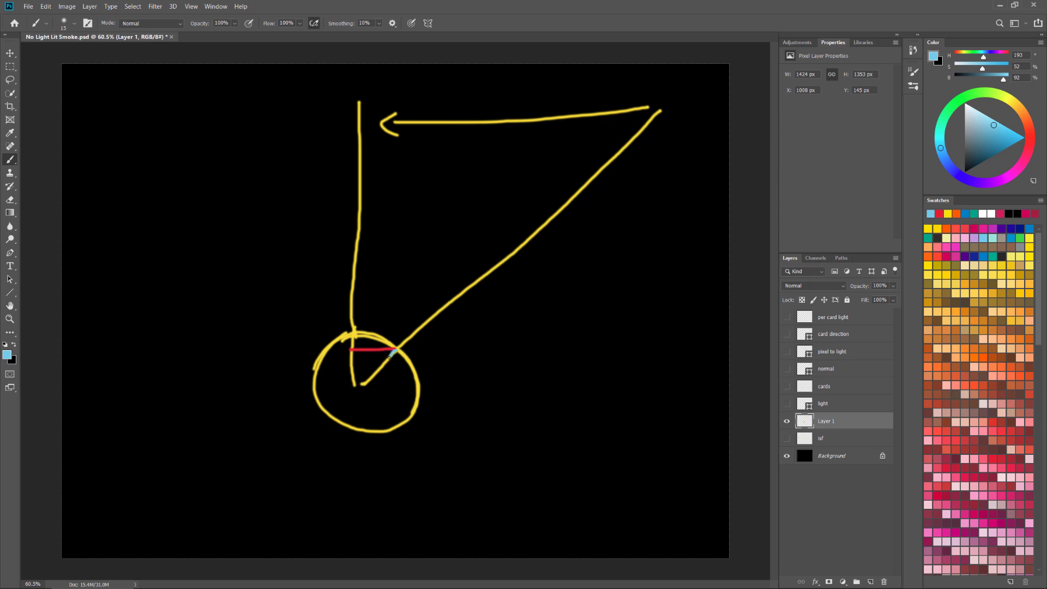
{"action": "left_click_drag", "start_coordinate": [388, 358], "coordinate": [352, 366]}
- Switch to the M_NoLightSmoke graph in Unreal Editor and examine the Light Source Radius and In Radius Gradient Range branches
{"action": "mouse_move", "coordinate": [420, 583]}
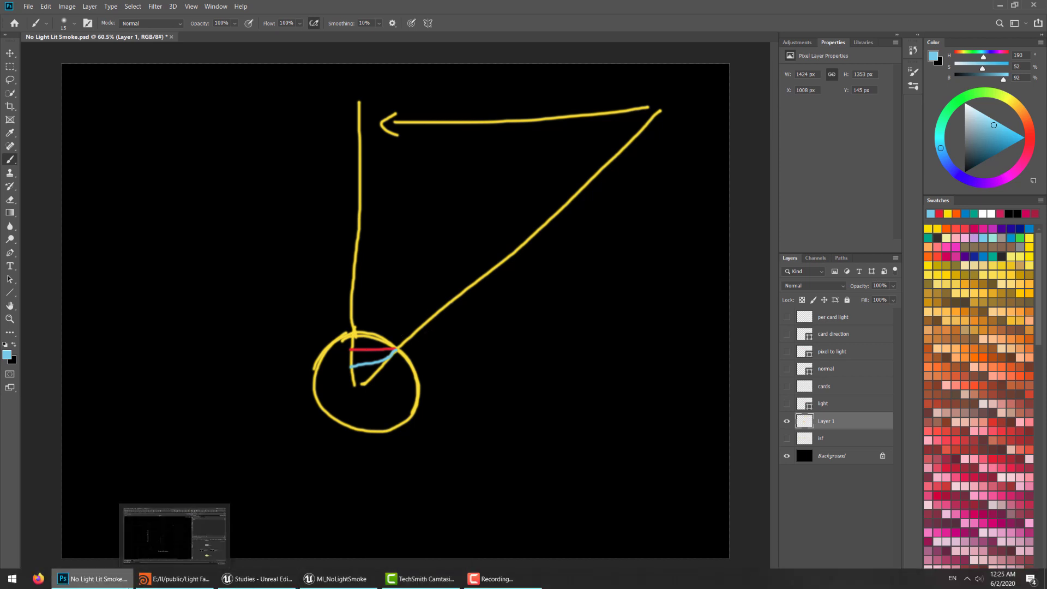
{"action": "mouse_move", "coordinate": [254, 586]}
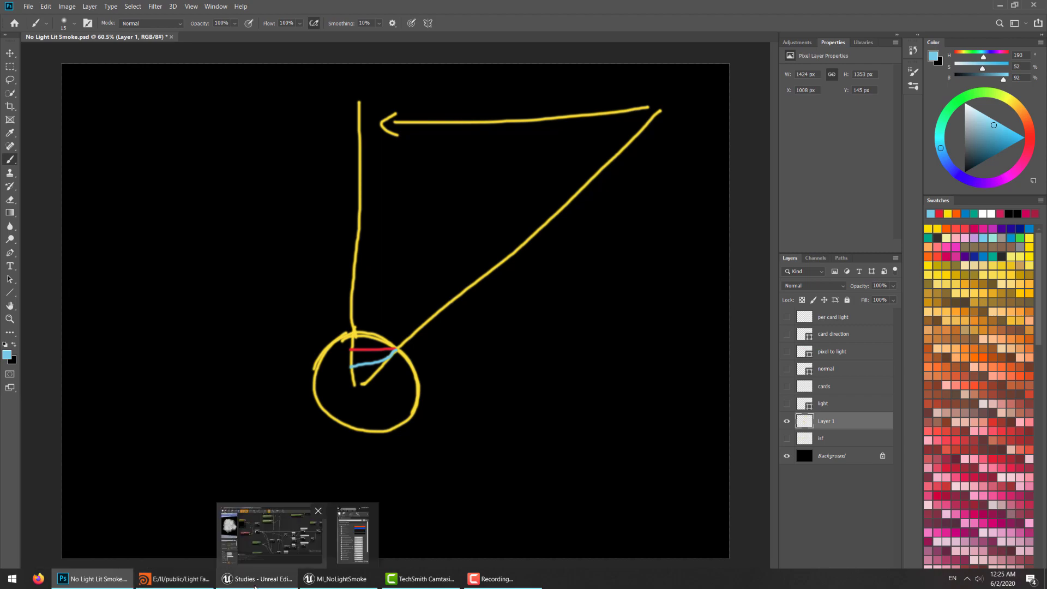
{"action": "left_click", "coordinate": [271, 534]}
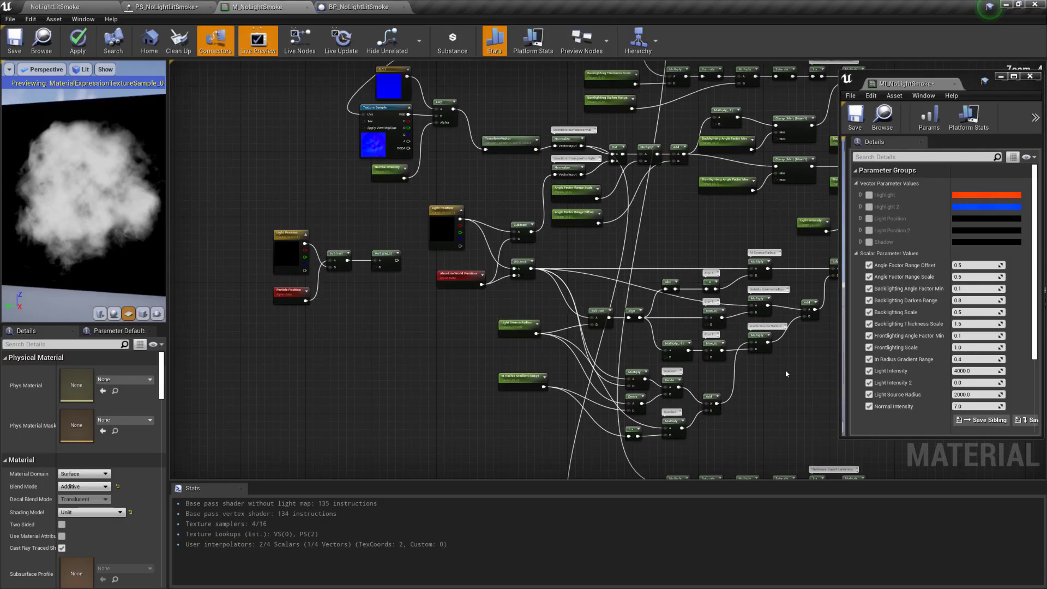
{"action": "right_click_drag", "start_coordinate": [786, 374], "coordinate": [672, 337]}
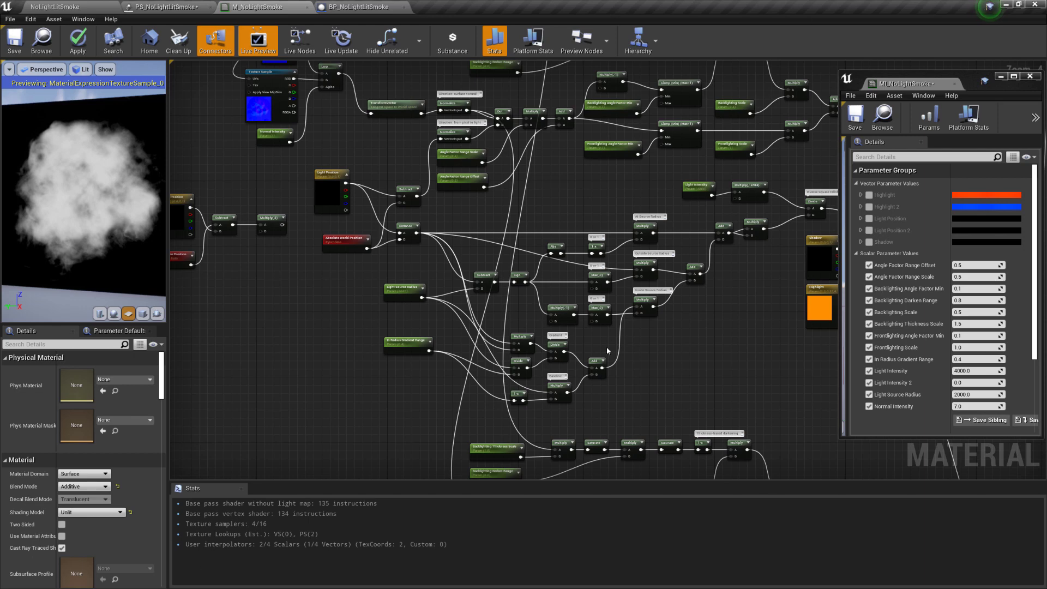
- In Houdini's Light Falloff file, route switch1 to its remapped input and select the remapped wrangle node
{"action": "key", "text": "alt+Tab"}
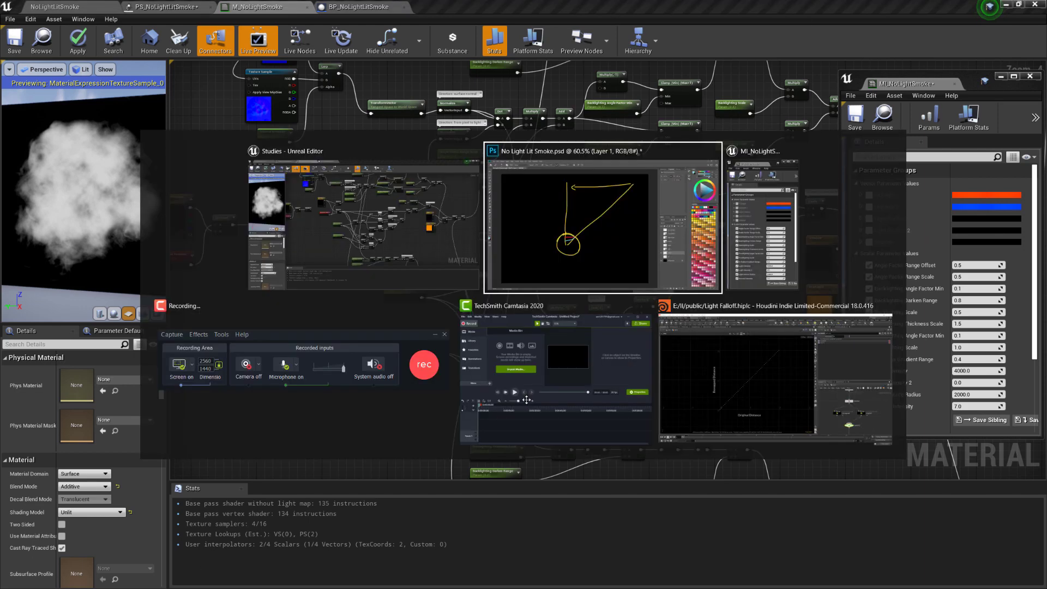
{"action": "left_click", "coordinate": [760, 378]}
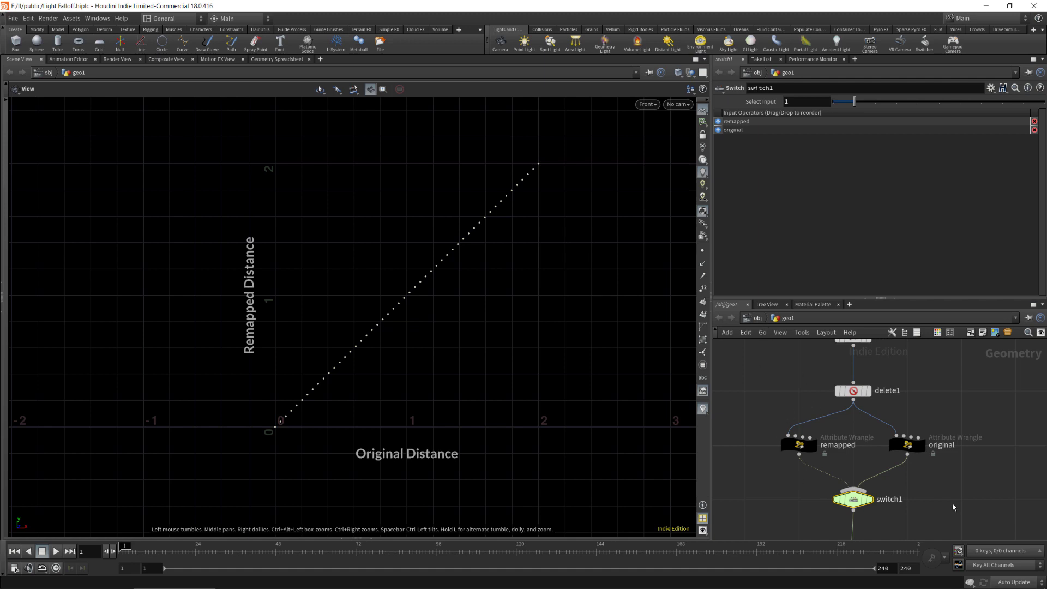
{"action": "mouse_move", "coordinate": [953, 469]}
{"action": "right_mouse_down"}
{"action": "mouse_move", "coordinate": [942, 438]}
{"action": "mouse_move", "coordinate": [952, 470]}
{"action": "right_mouse_up"}
{"action": "middle_click_drag", "start_coordinate": [953, 473], "coordinate": [967, 432]}
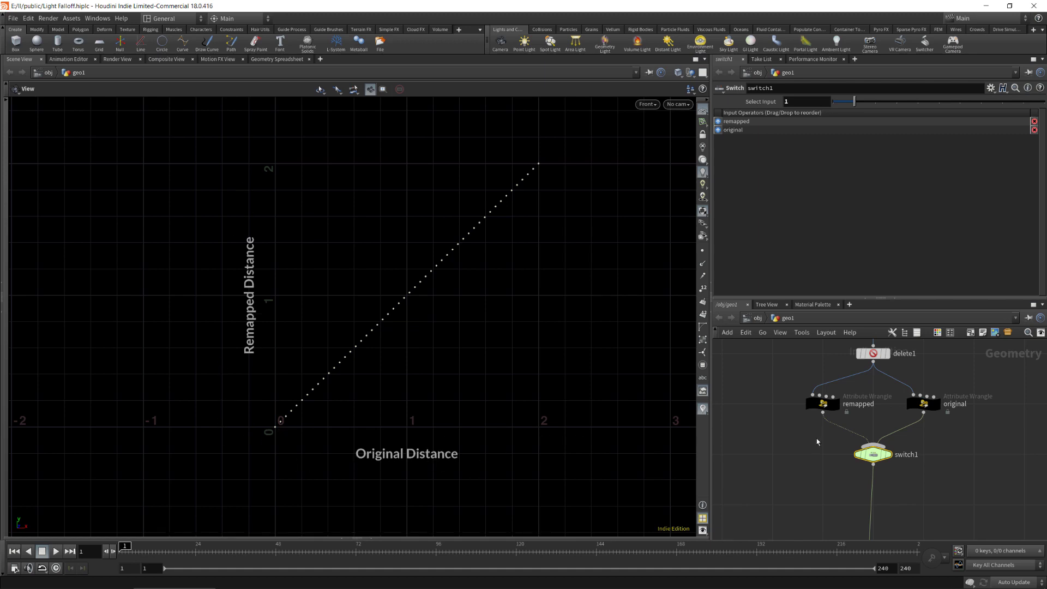
{"action": "left_click_drag", "start_coordinate": [801, 442], "coordinate": [913, 478]}
{"action": "left_click_drag", "start_coordinate": [854, 101], "coordinate": [833, 101]}
{"action": "left_click_drag", "start_coordinate": [763, 372], "coordinate": [836, 443]}
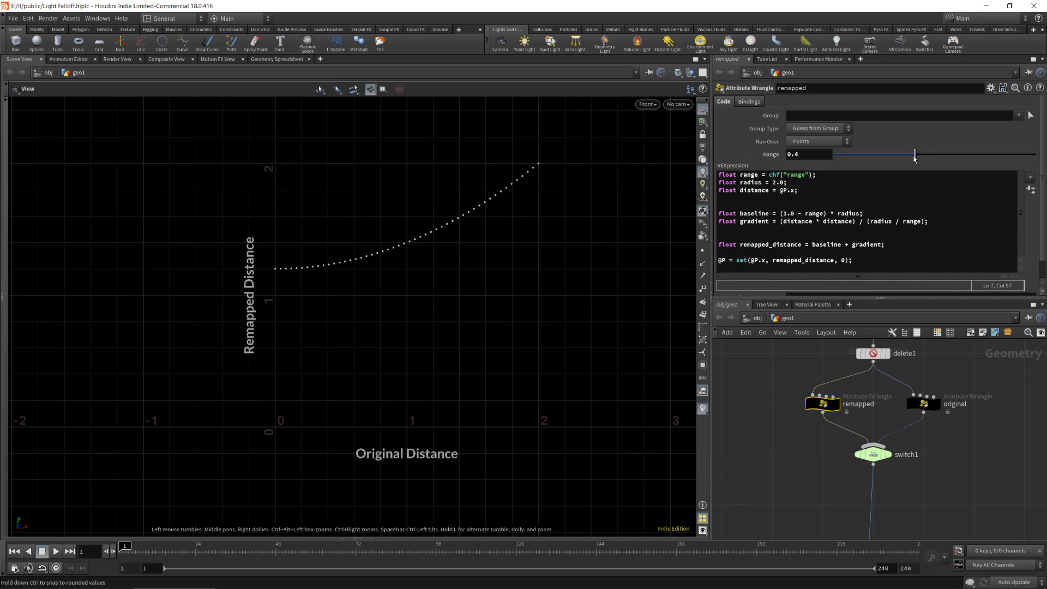
- Try a Range of 1 on the remapped wrangle, then restore it to 0.4
{"action": "left_click_drag", "start_coordinate": [915, 155], "coordinate": [1035, 154]}
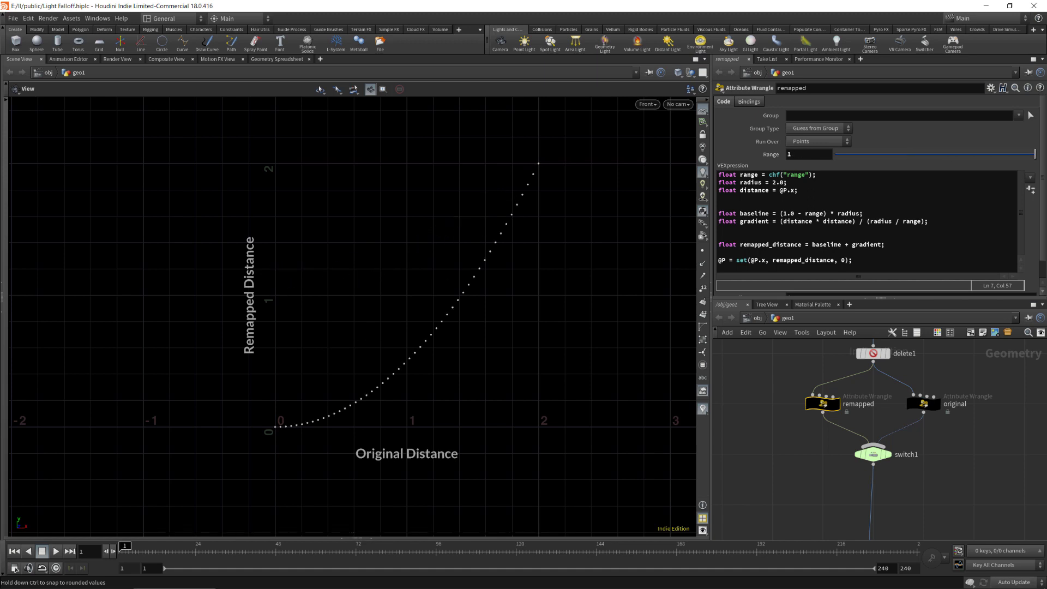
{"action": "left_click_drag", "start_coordinate": [1015, 156], "coordinate": [885, 159]}
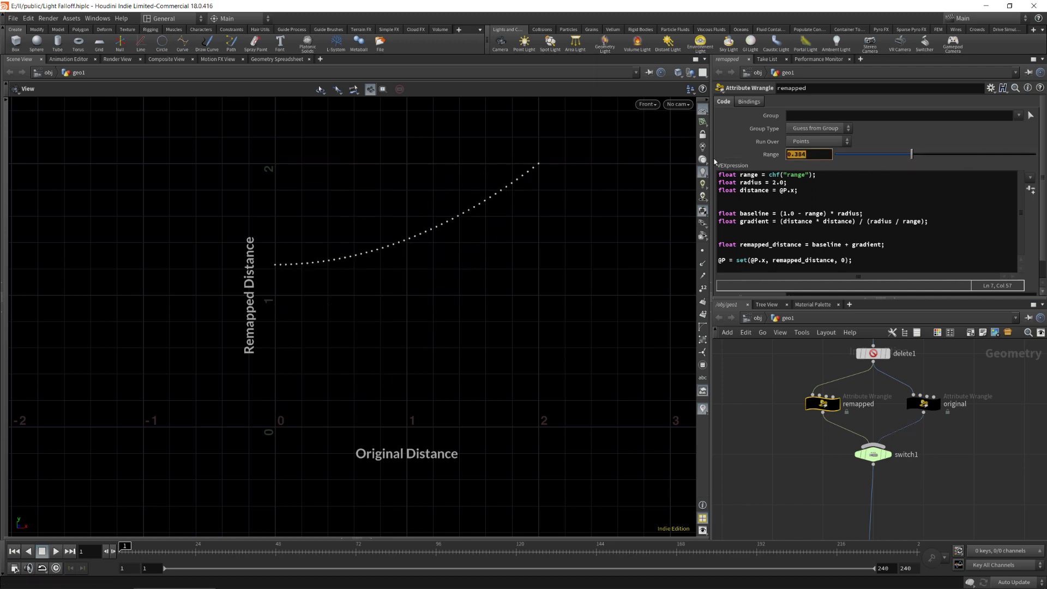
{"action": "type", "text": "0.4"}
{"action": "key", "text": "Return"}
- Examine the baseline, gradient and remapped_distance expressions in the remapped wrangle's code
{"action": "double_click", "coordinate": [752, 215]}
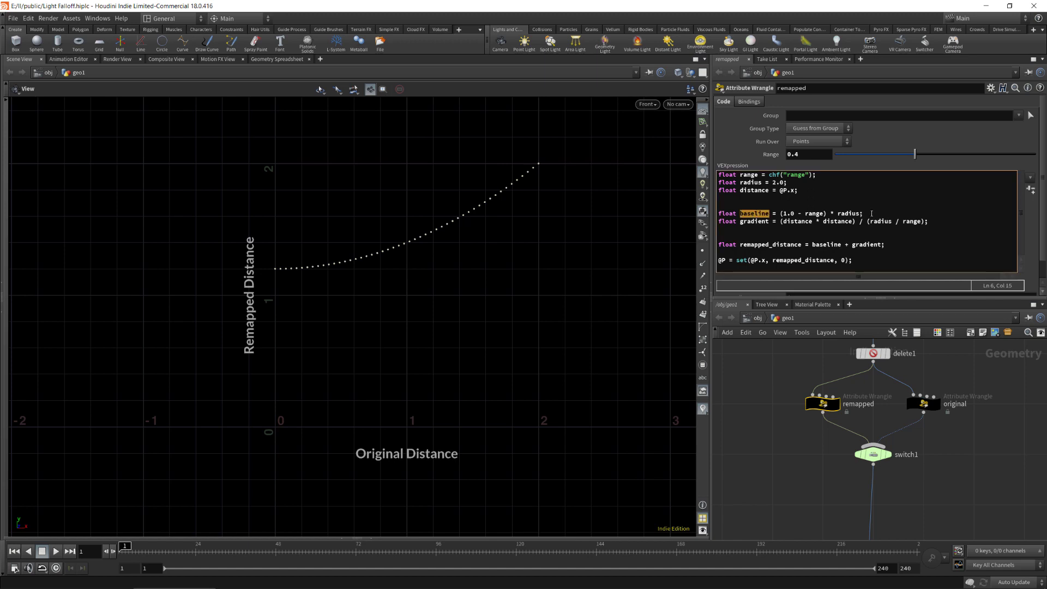
{"action": "left_click_drag", "start_coordinate": [871, 213], "coordinate": [740, 214]}
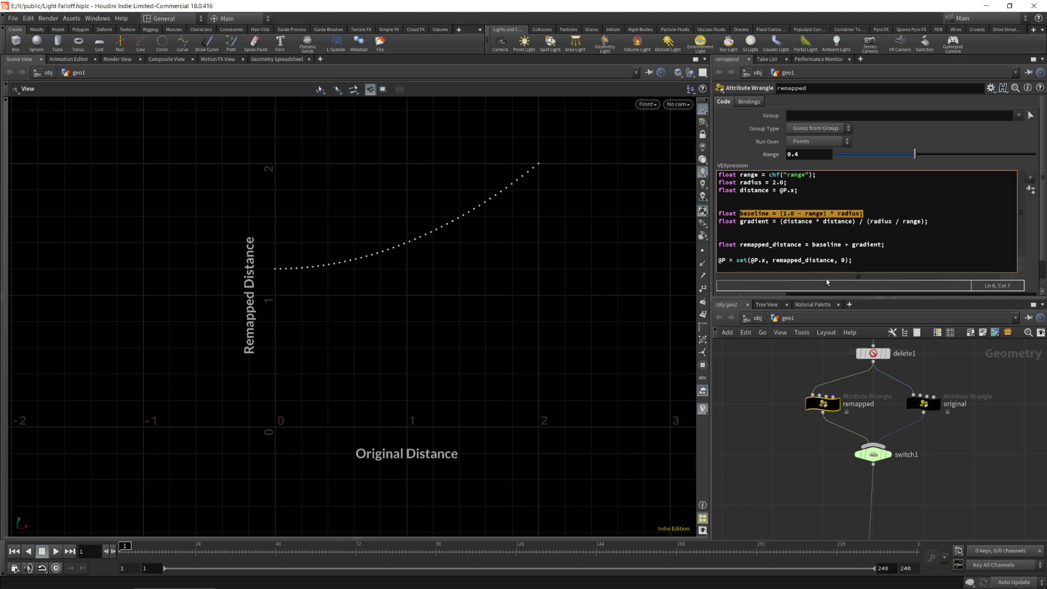
{"action": "double_click", "coordinate": [820, 244]}
{"action": "double_click", "coordinate": [866, 245]}
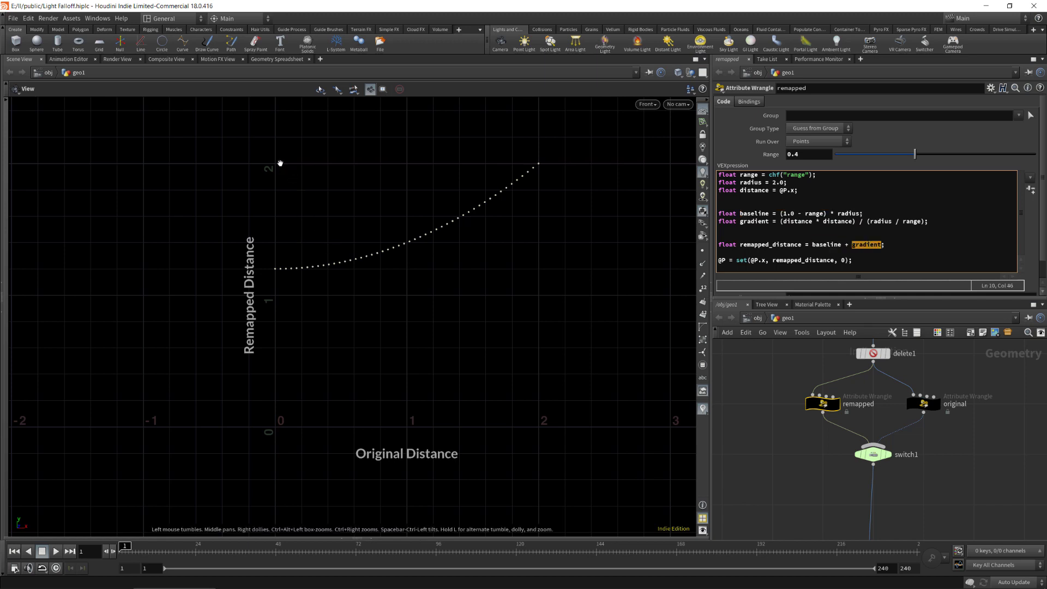
{"action": "double_click", "coordinate": [752, 223]}
{"action": "left_click_drag", "start_coordinate": [780, 222], "coordinate": [926, 223]}
{"action": "left_click", "coordinate": [868, 226]}
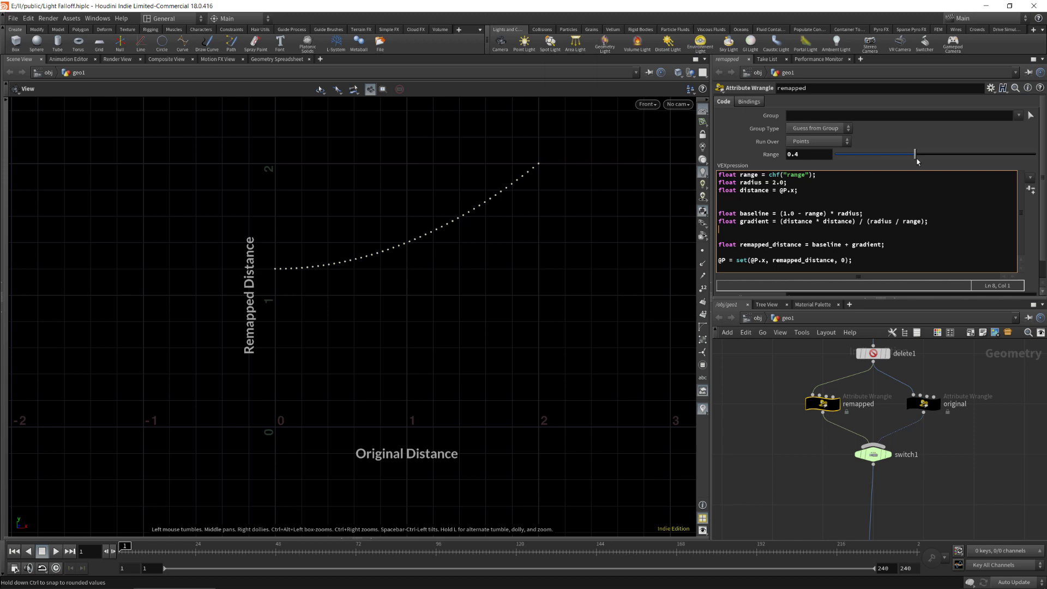
{"action": "left_click", "coordinate": [799, 222]}
- Remove "/ (radius / range)" from the gradient expression and set the wrangle's Range to 1
{"action": "left_click_drag", "start_coordinate": [855, 220], "coordinate": [925, 220]}
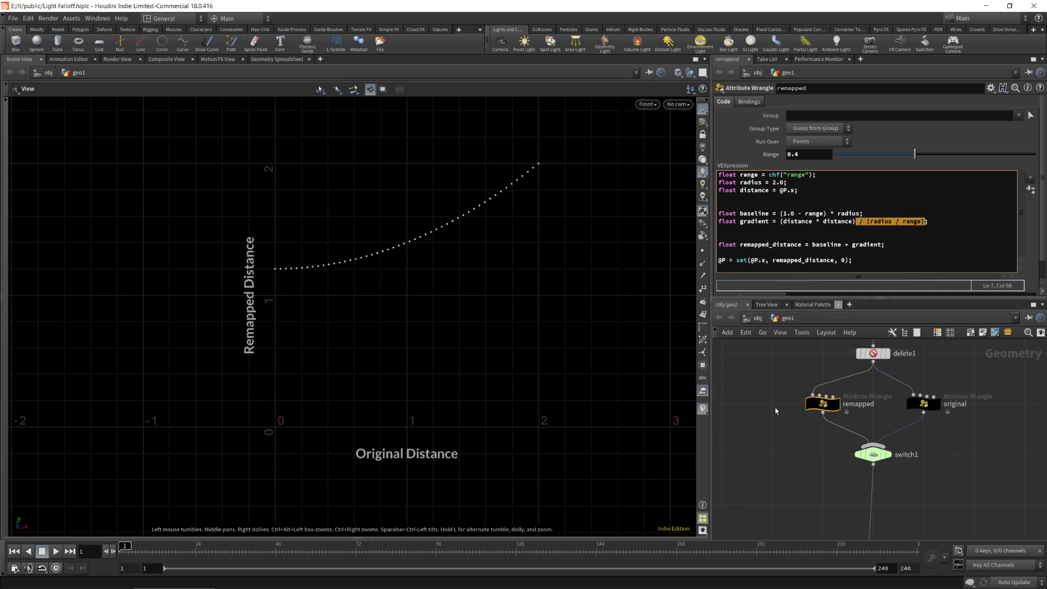
{"action": "key", "text": "BackSpace"}
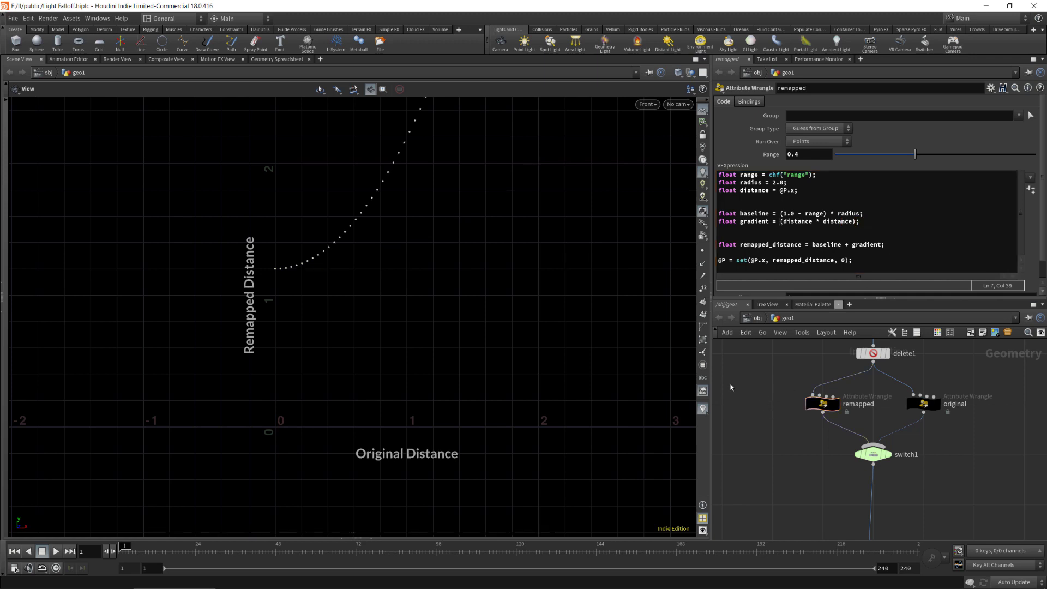
{"action": "scroll", "coordinate": [460, 297], "scroll_direction": "down", "scroll_amount": 5}
{"action": "middle_click_drag", "start_coordinate": [493, 215], "coordinate": [472, 352]}
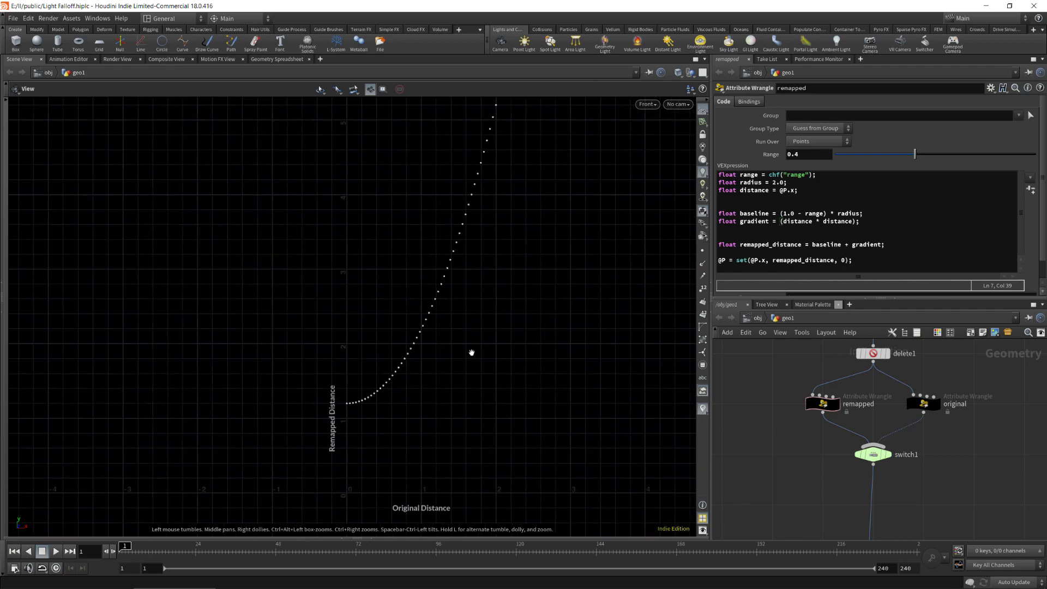
{"action": "scroll", "coordinate": [472, 353], "scroll_direction": "down", "scroll_amount": 2}
{"action": "left_click_drag", "start_coordinate": [914, 155], "coordinate": [1035, 155]}
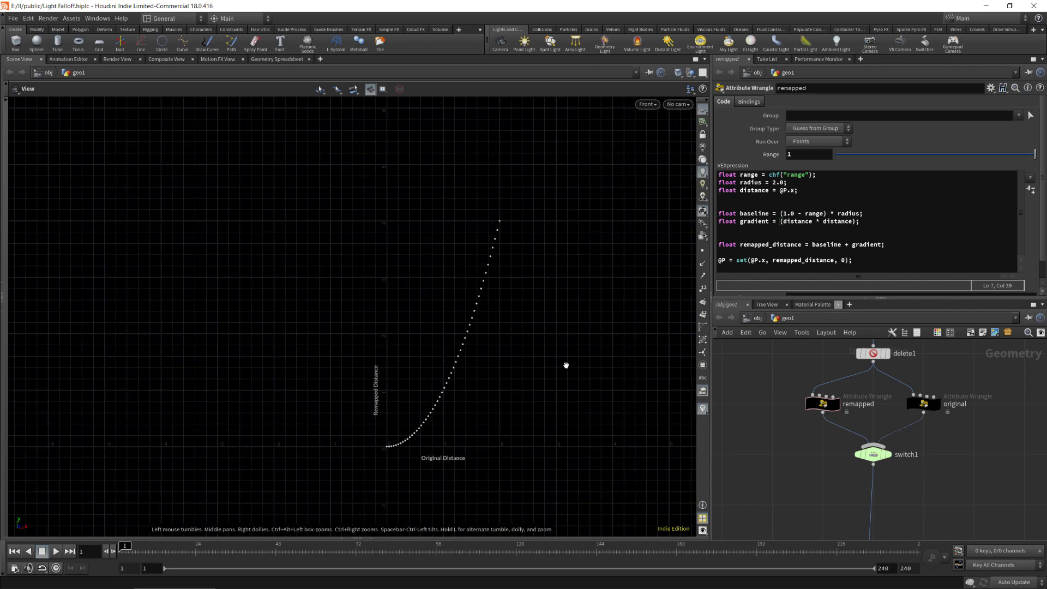
{"action": "scroll", "coordinate": [585, 344], "scroll_direction": "up", "scroll_amount": 3}
{"action": "middle_click_drag", "start_coordinate": [474, 367], "coordinate": [483, 340]}
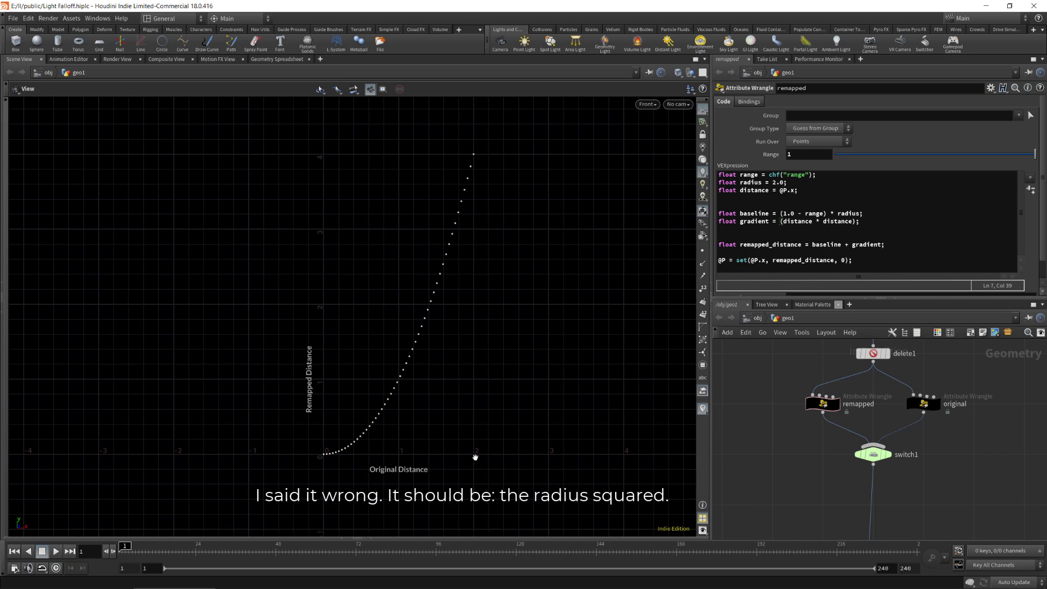
- Extend the gradient expression with the divisor "/ ((radius * radius) / (radius * range))" after (distance * distance)
{"action": "left_click", "coordinate": [855, 221]}
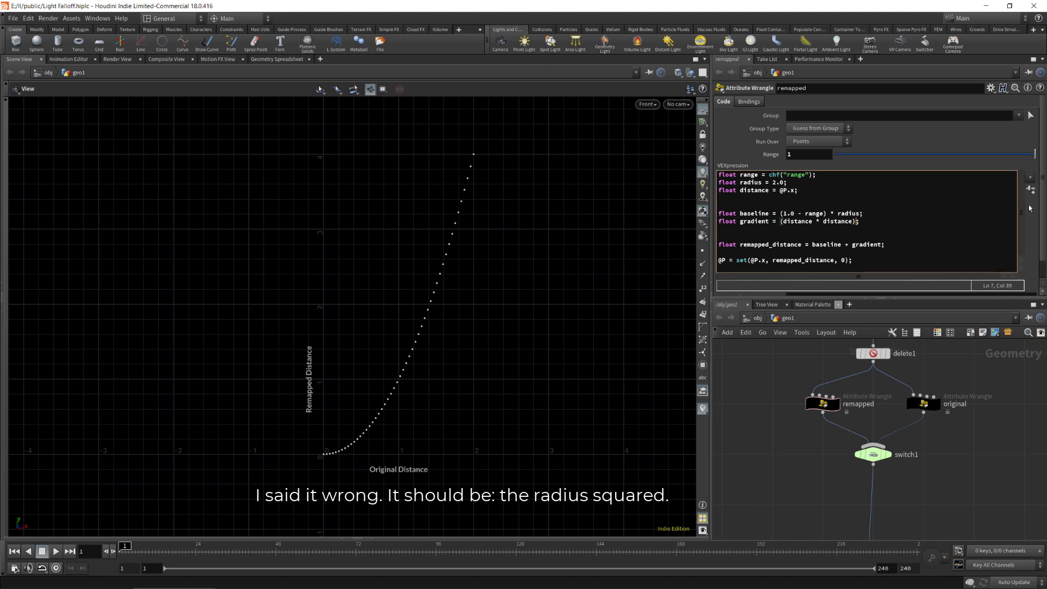
{"action": "type", "text": "/ ())"}
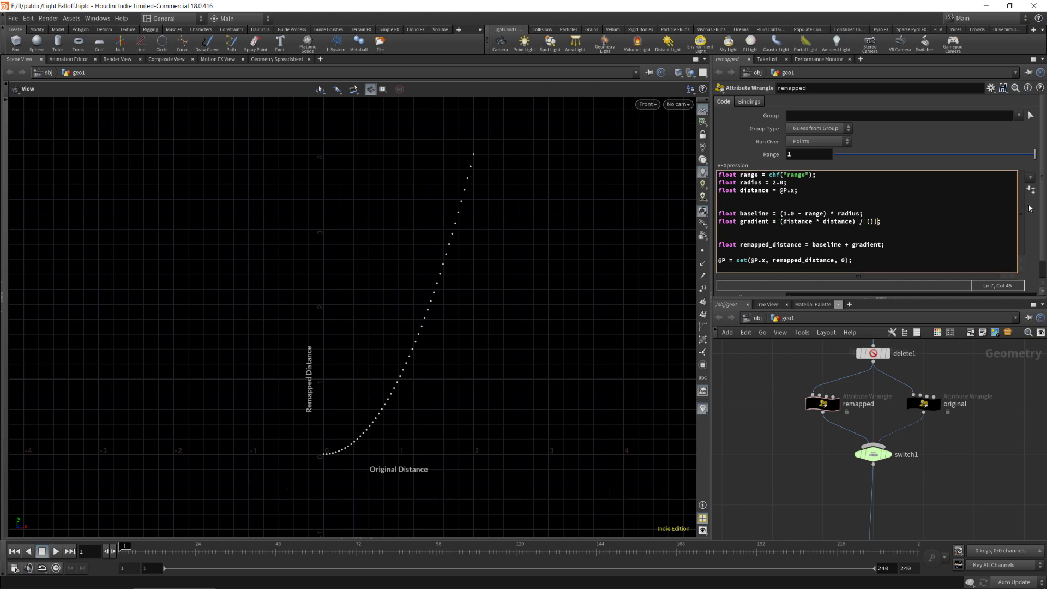
{"action": "key", "text": "BackSpace"}
{"action": "key", "text": "Left"}
{"action": "type", "text": "()radius *"}
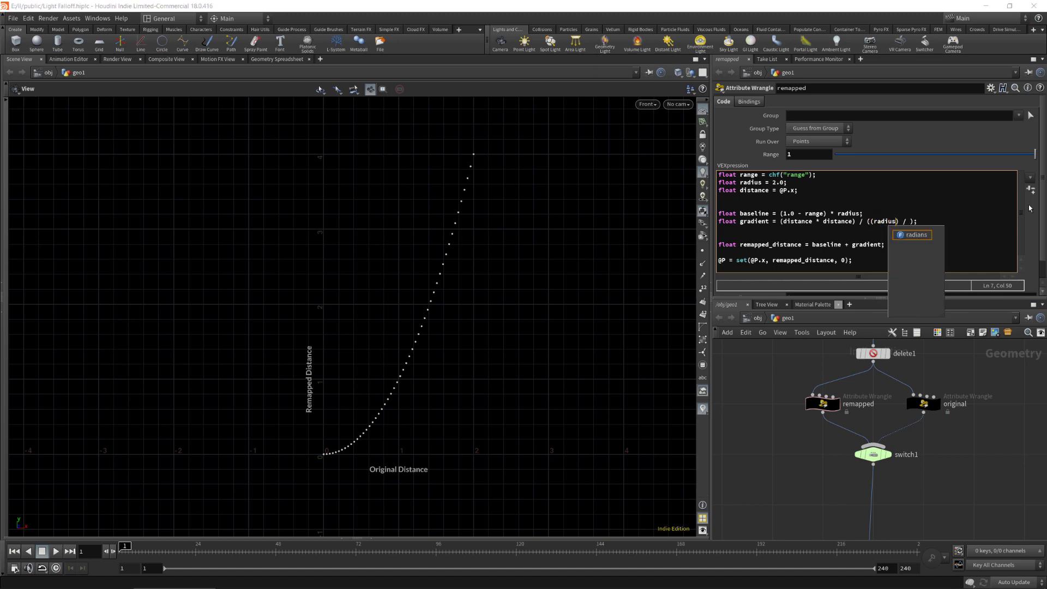
{"action": "type", "text": " raduys"}
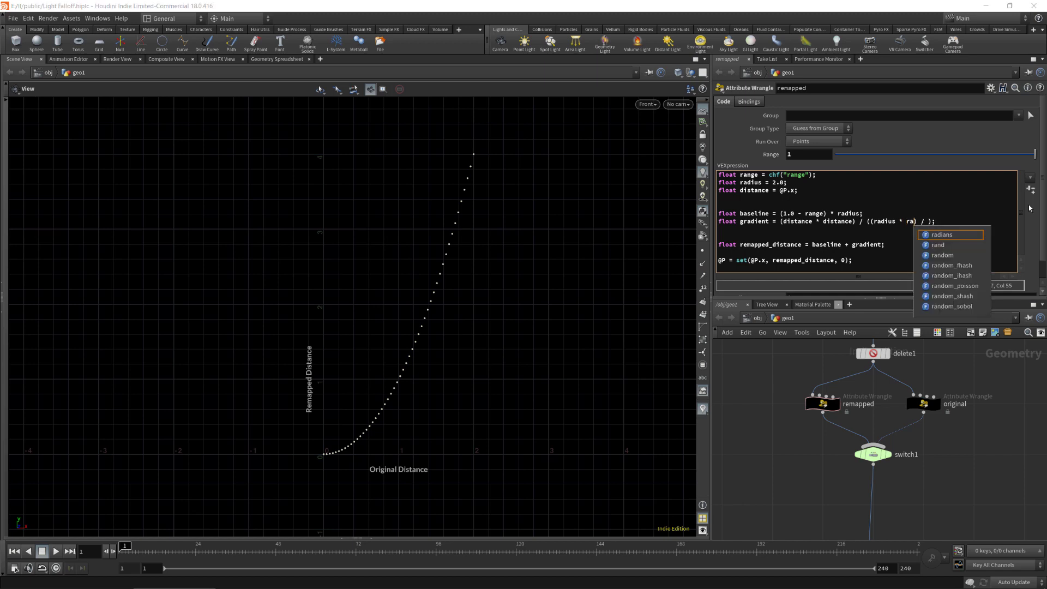
{"action": "key", "text": "BackSpace"}
{"action": "key", "text": "BackSpace"}
{"action": "key", "text": "BackSpace"}
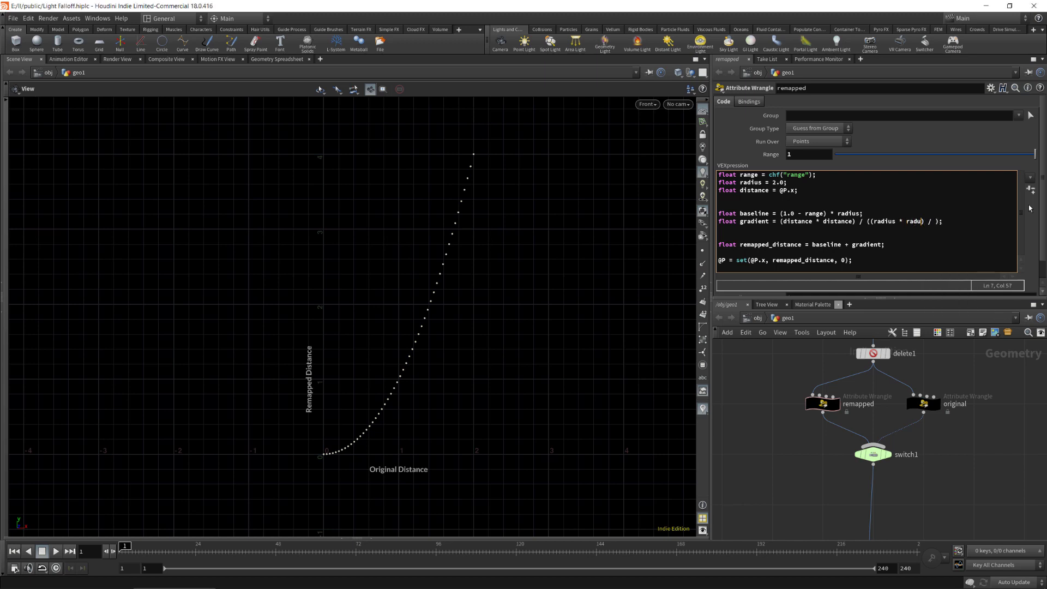
{"action": "type", "text": "ius"}
{"action": "key", "text": "Right"}
{"action": "type", "text": "()"}
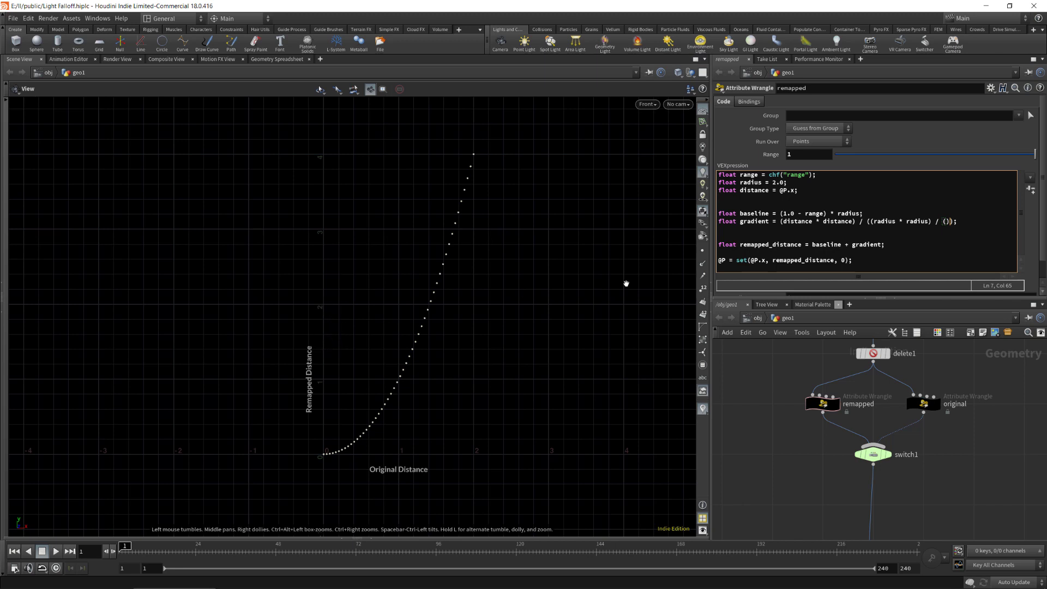
{"action": "type", "text": "radius "}
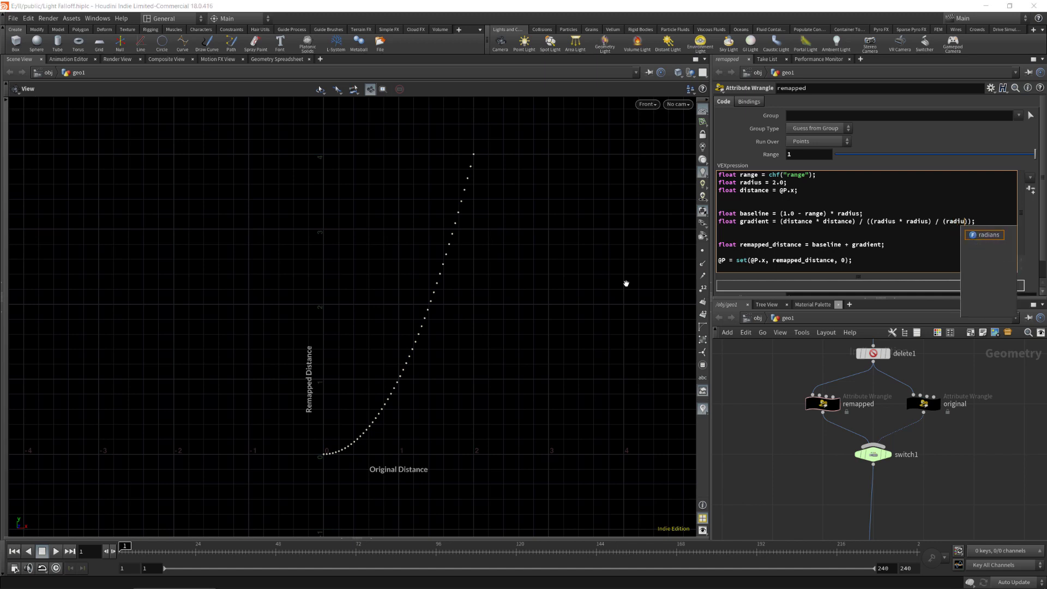
{"action": "type", "text": "* range"}
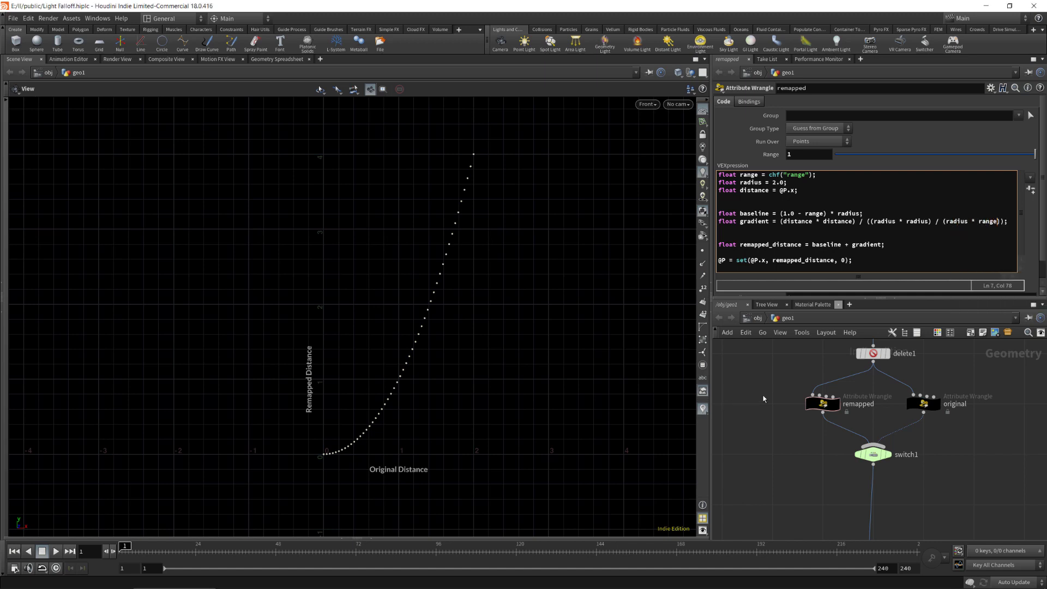
- Simplify the divisor in the remapped wrangle's gradient expression to "(radius / range)"
{"action": "left_click_drag", "start_coordinate": [866, 221], "coordinate": [1002, 224]}
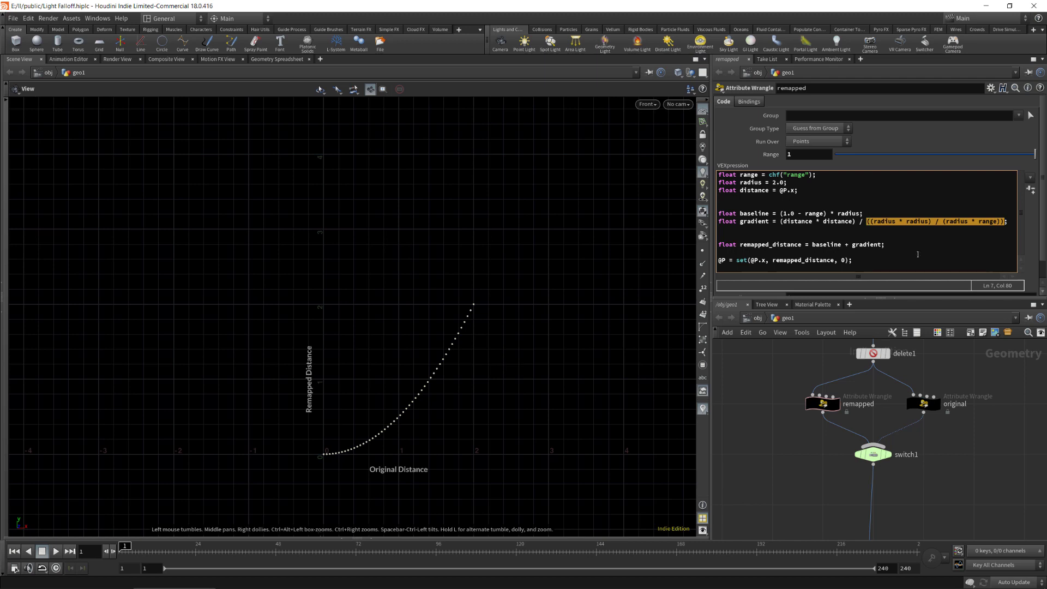
{"action": "left_click", "coordinate": [925, 221]}
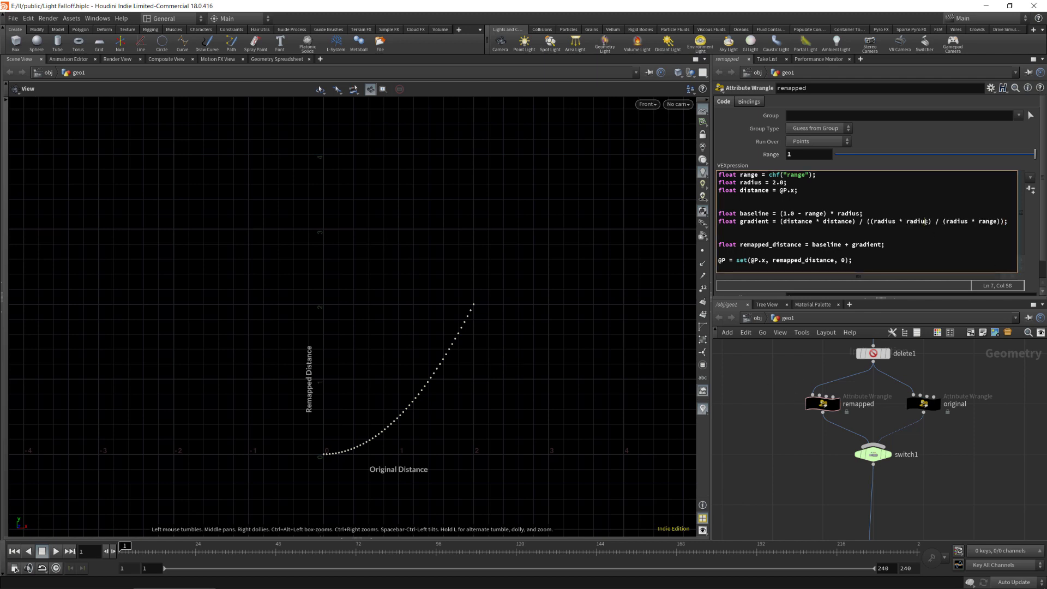
{"action": "double_click", "coordinate": [958, 221]}
{"action": "key", "text": "BackSpace"}
{"action": "double_click", "coordinate": [917, 221]}
{"action": "key", "text": "BackSpace"}
{"action": "key", "text": "BackSpace"}
{"action": "key", "text": "Delete"}
{"action": "key", "text": "Delete"}
{"action": "key", "text": "Delete"}
{"action": "left_click", "coordinate": [874, 221]}
{"action": "key", "text": "BackSpace"}
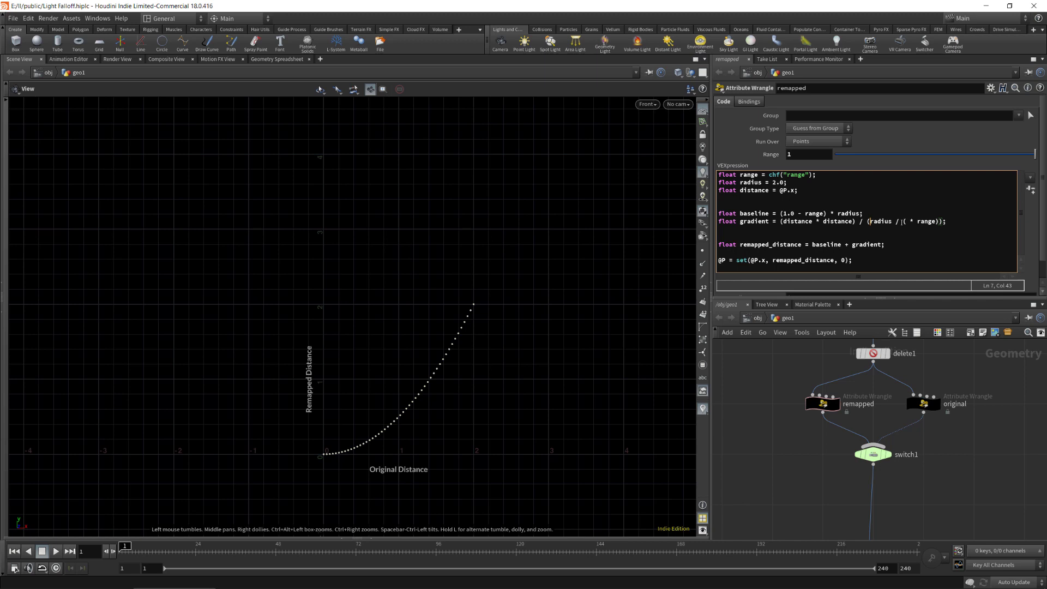
{"action": "left_click_drag", "start_coordinate": [902, 221], "coordinate": [919, 221]}
{"action": "key", "text": "BackSpace"}
- Try a lower Range on the remapped wrangle while viewing the curve, then set it to 0.4
{"action": "scroll", "coordinate": [449, 367], "scroll_direction": "up", "scroll_amount": 3}
{"action": "middle_click_drag", "start_coordinate": [518, 364], "coordinate": [509, 293]}
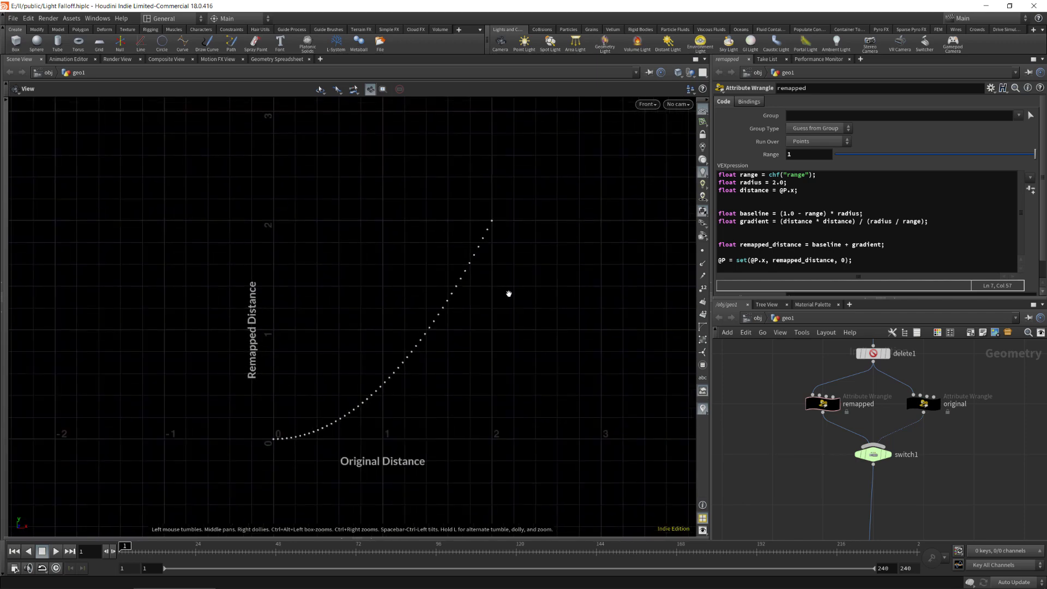
{"action": "scroll", "coordinate": [512, 300], "scroll_direction": "up", "scroll_amount": 1}
{"action": "left_click_drag", "start_coordinate": [994, 149], "coordinate": [916, 154]}
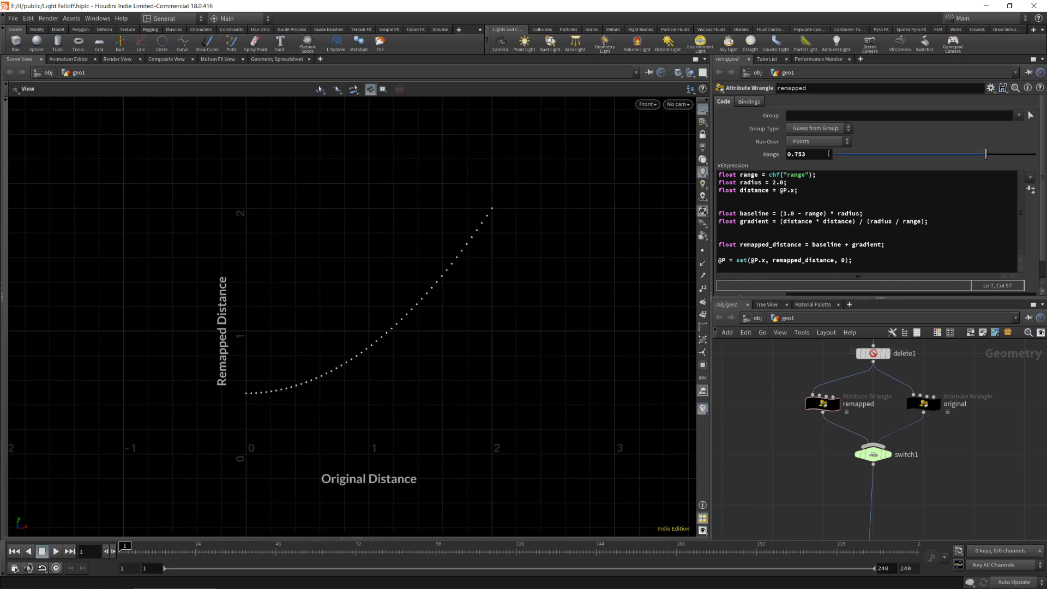
{"action": "double_click", "coordinate": [808, 154]}
{"action": "type", "text": "0.4"}
{"action": "key", "text": "Return"}
- Switch to the Unreal material editor, minimize the material instance window and examine the Gradient and Baseline nodes
{"action": "mouse_move", "coordinate": [349, 586]}
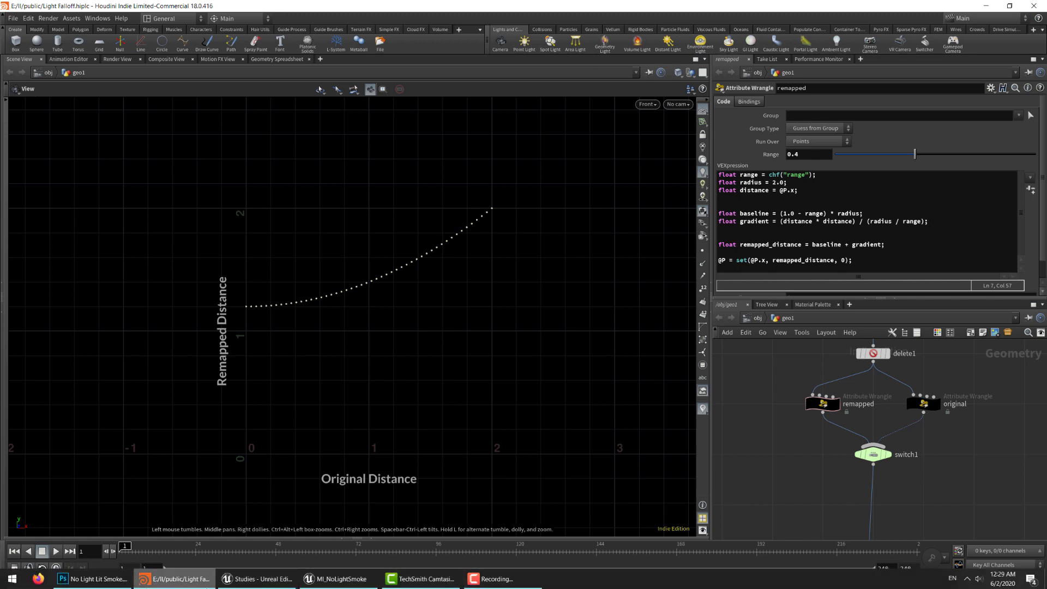
{"action": "left_click", "coordinate": [339, 578]}
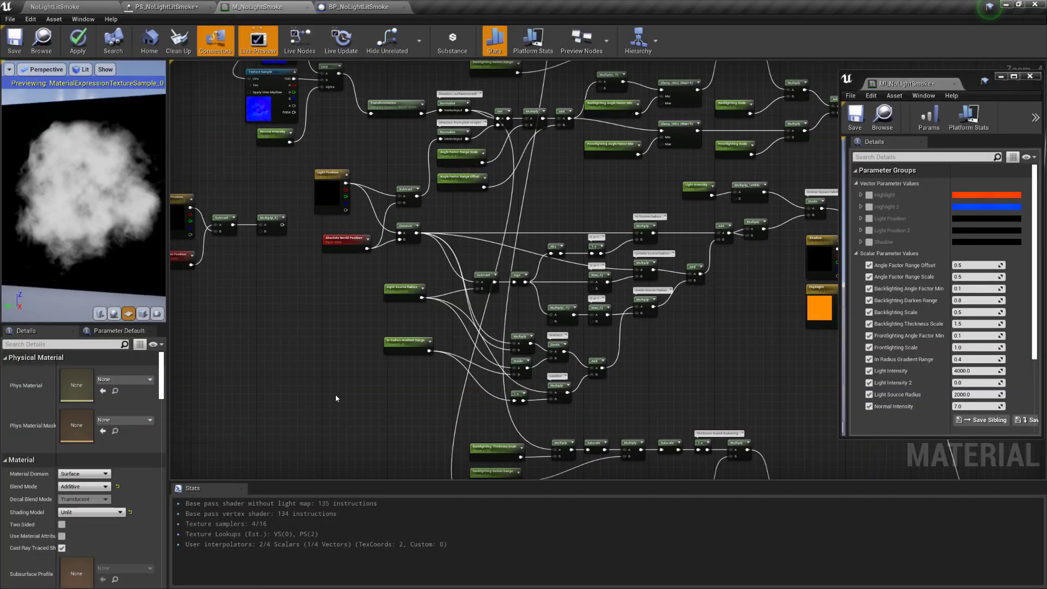
{"action": "scroll", "coordinate": [339, 396], "scroll_direction": "down", "scroll_amount": 1}
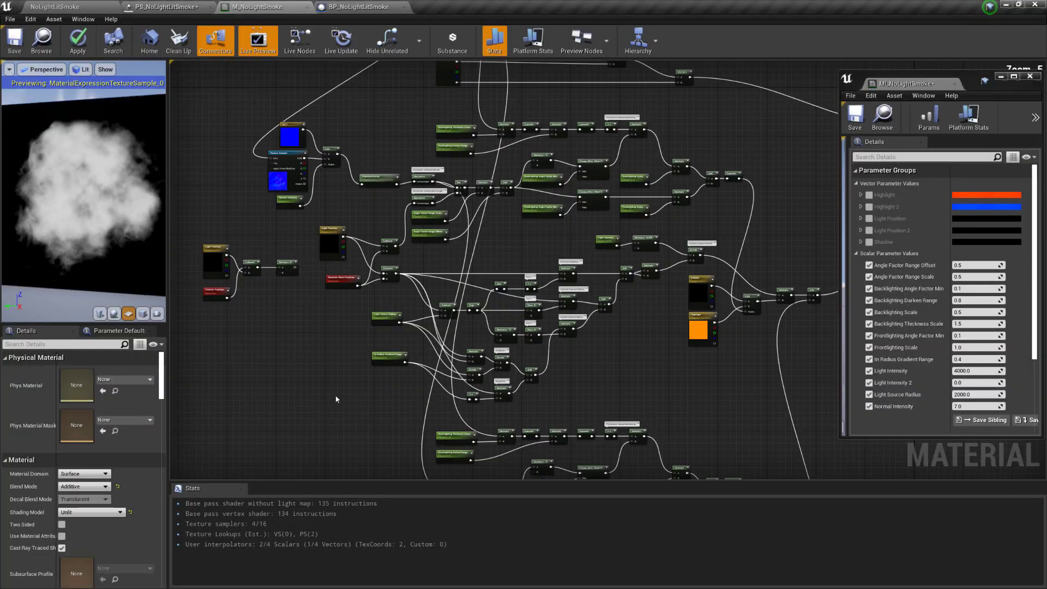
{"action": "left_click", "coordinate": [1003, 77]}
{"action": "scroll", "coordinate": [305, 324], "scroll_direction": "up", "scroll_amount": 3}
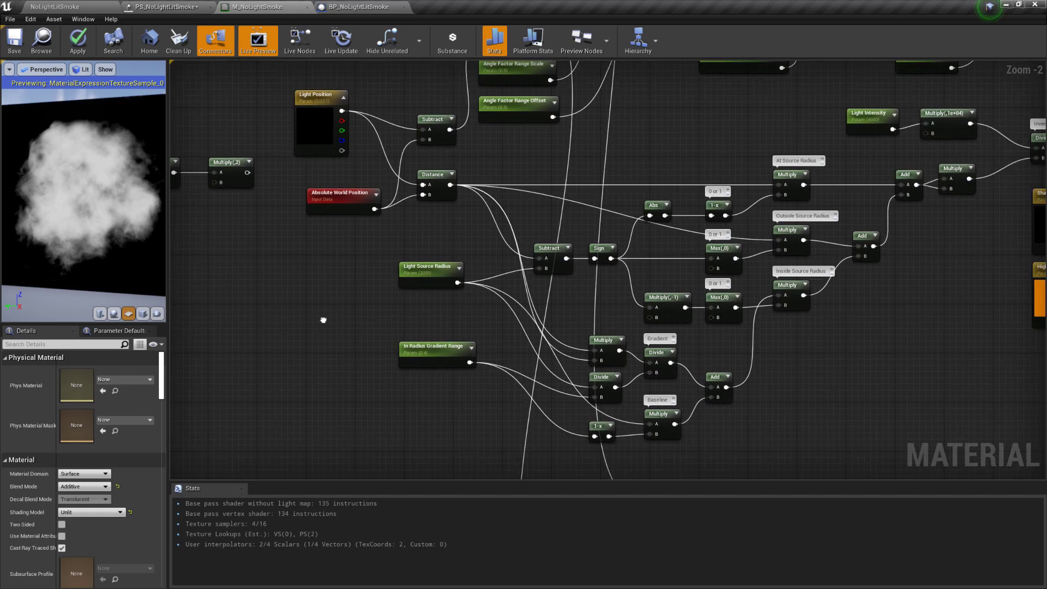
{"action": "scroll", "coordinate": [760, 417], "scroll_direction": "up", "scroll_amount": 2}
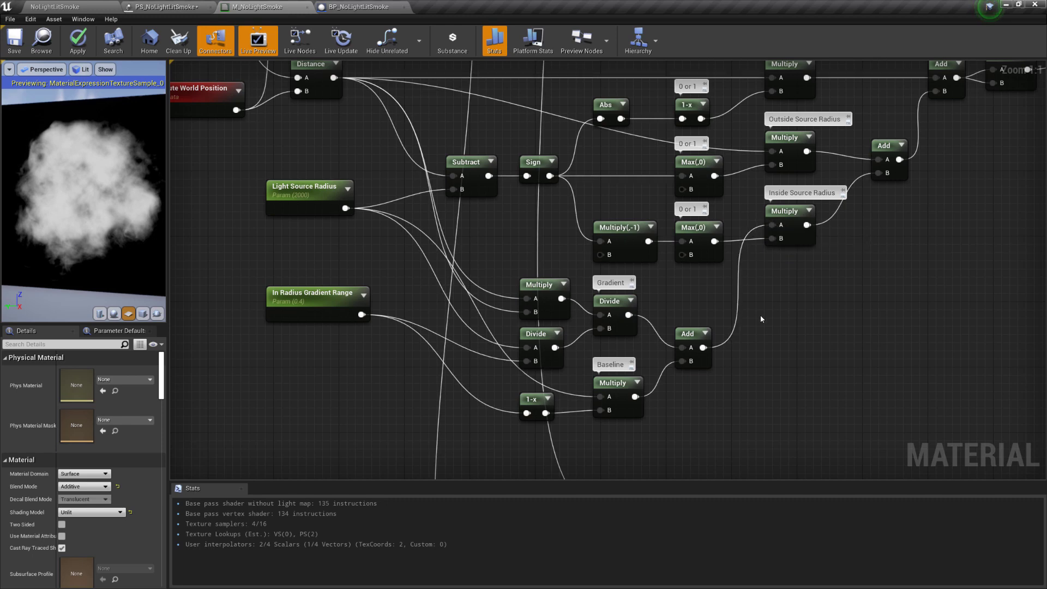
- Switch to Houdini to check the baseline term in the remapped wrangle, then return to the matching Unreal material nodes
{"action": "key", "text": "alt+Tab"}
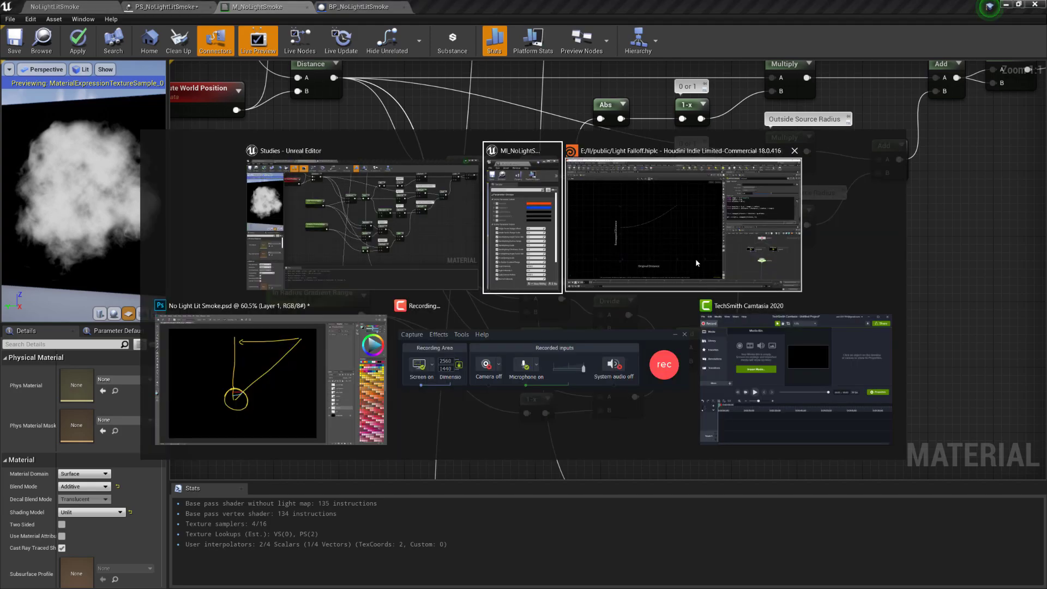
{"action": "left_click", "coordinate": [669, 253]}
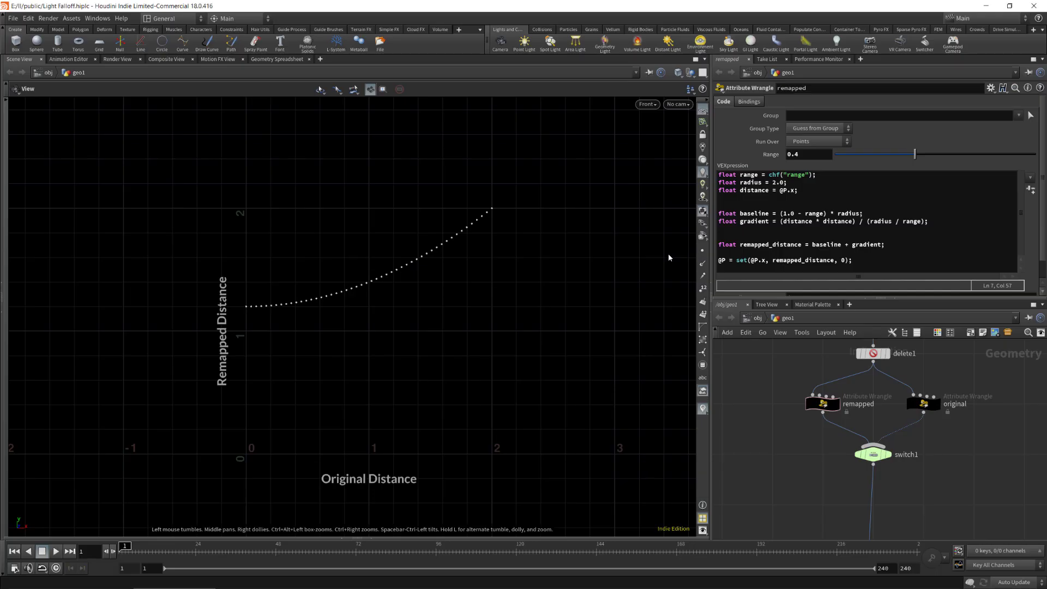
{"action": "left_click", "coordinate": [830, 245]}
{"action": "double_click", "coordinate": [820, 244]}
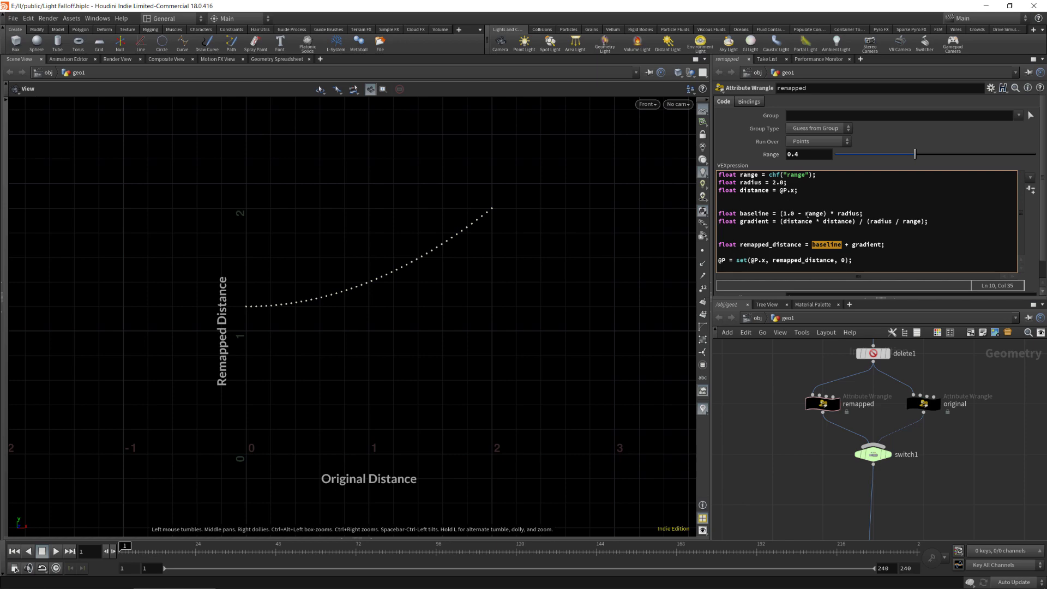
{"action": "key", "text": "alt+Tab"}
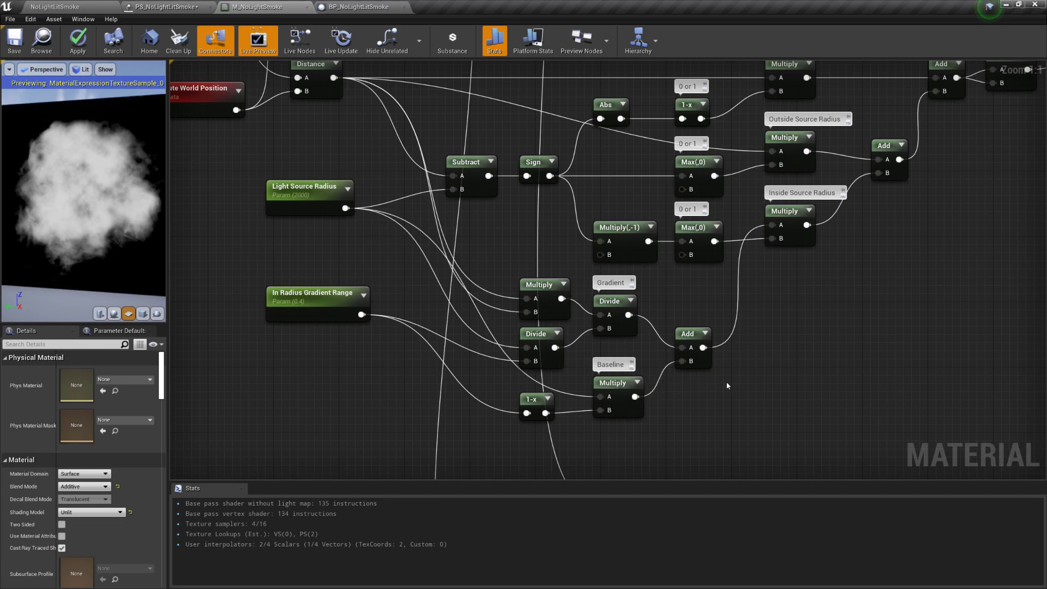
- Compare the distance, radius and range terms of Houdini's gradient expression with the Gradient nodes in the Unreal material
{"action": "key", "text": "alt+Tab"}
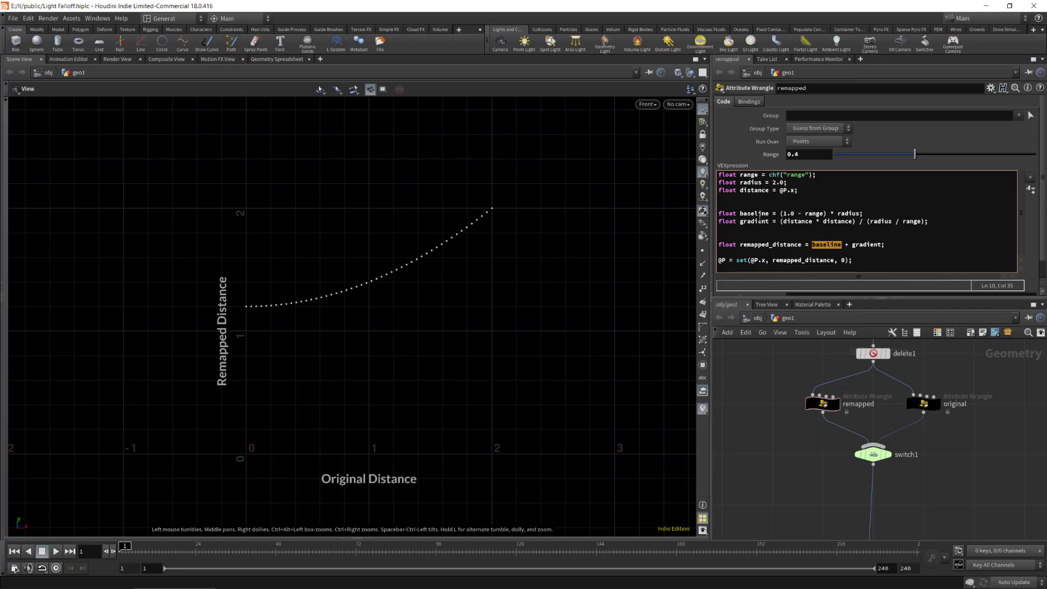
{"action": "double_click", "coordinate": [797, 221]}
{"action": "double_click", "coordinate": [832, 221]}
{"action": "double_click", "coordinate": [879, 222]}
{"action": "double_click", "coordinate": [911, 221]}
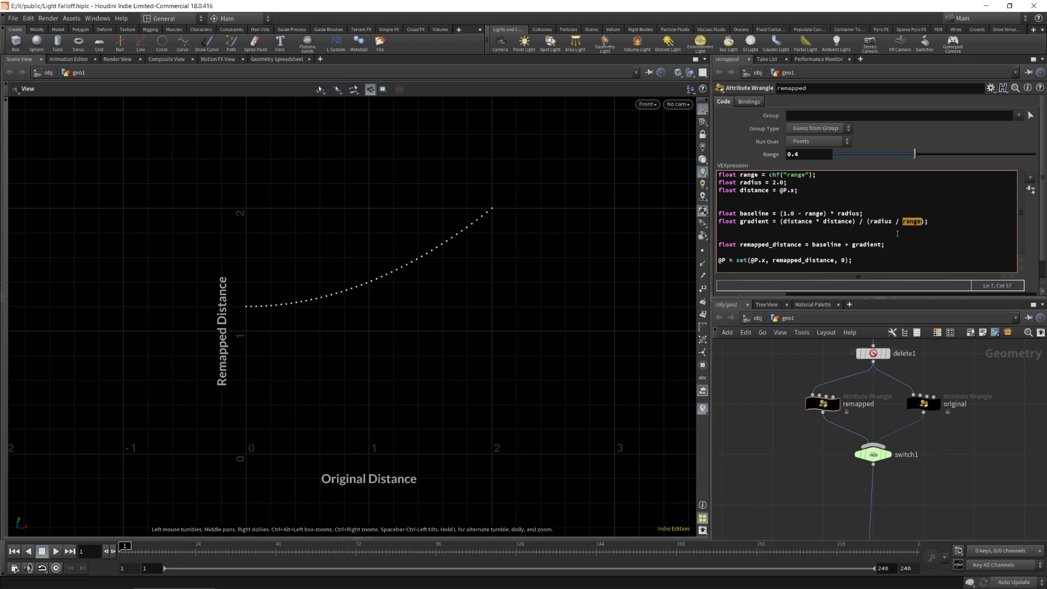
{"action": "key", "text": "alt+Tab"}
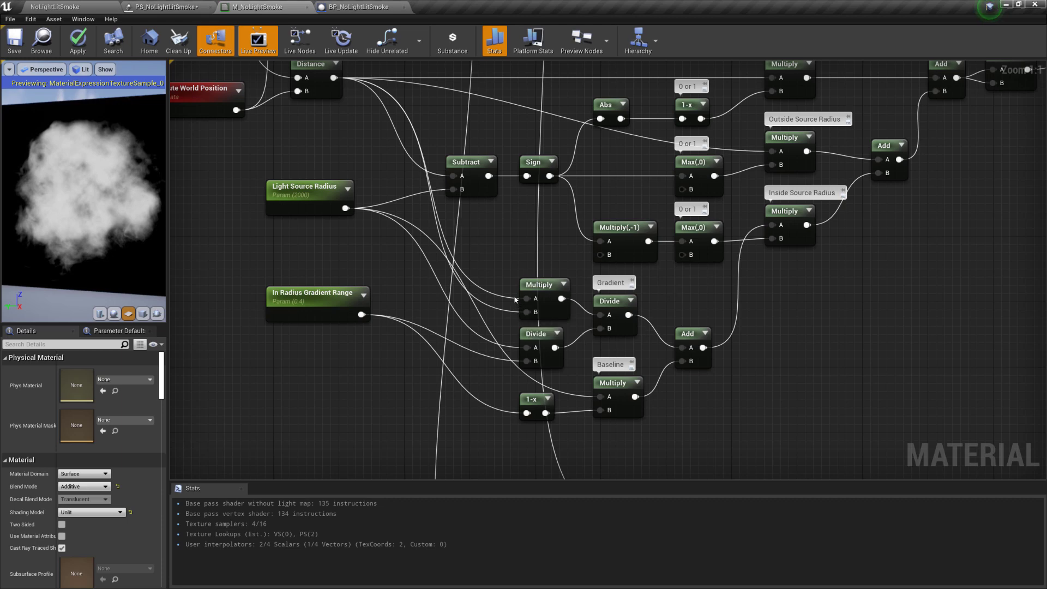
{"action": "right_click_drag", "start_coordinate": [489, 234], "coordinate": [491, 251]}
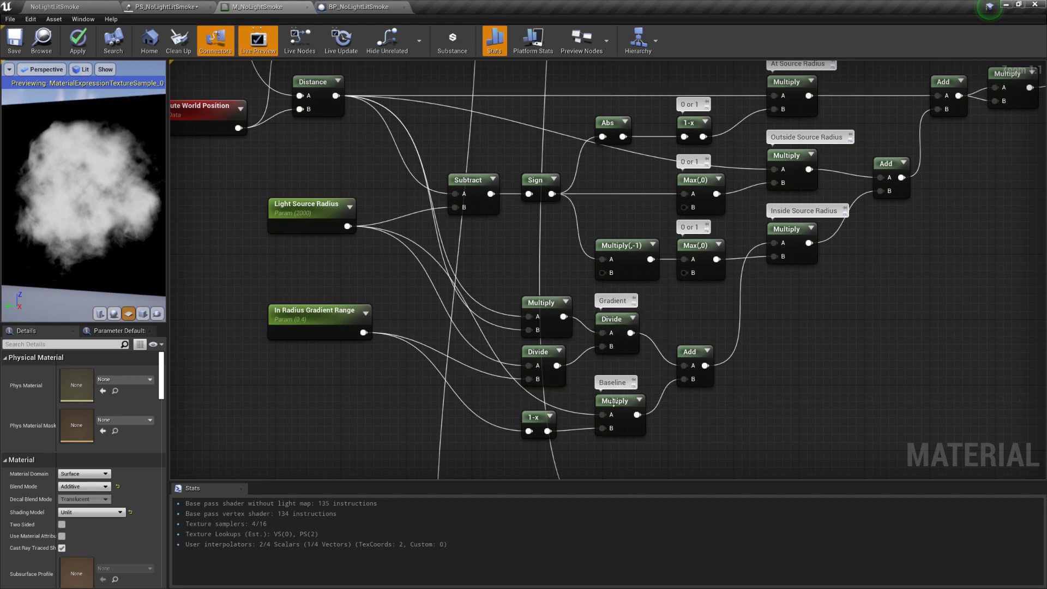
- Examine the At, Outside and Inside Source Radius branches and how Distance and Light Source Radius feed them
{"action": "right_click_drag", "start_coordinate": [762, 336], "coordinate": [742, 347]}
{"action": "scroll", "coordinate": [747, 341], "scroll_direction": "down", "scroll_amount": 1}
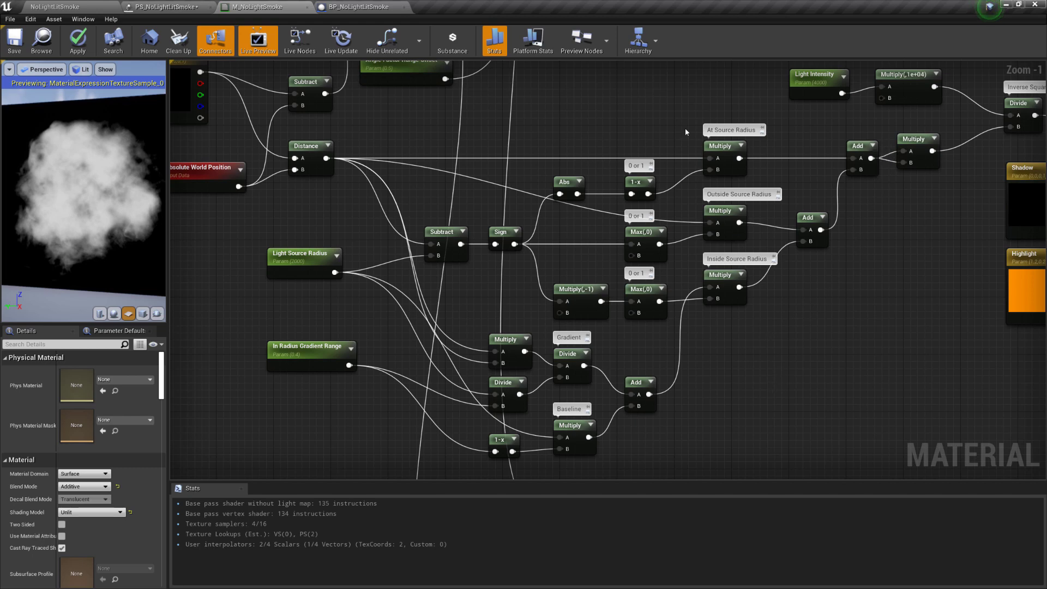
{"action": "right_click_drag", "start_coordinate": [642, 108], "coordinate": [617, 121]}
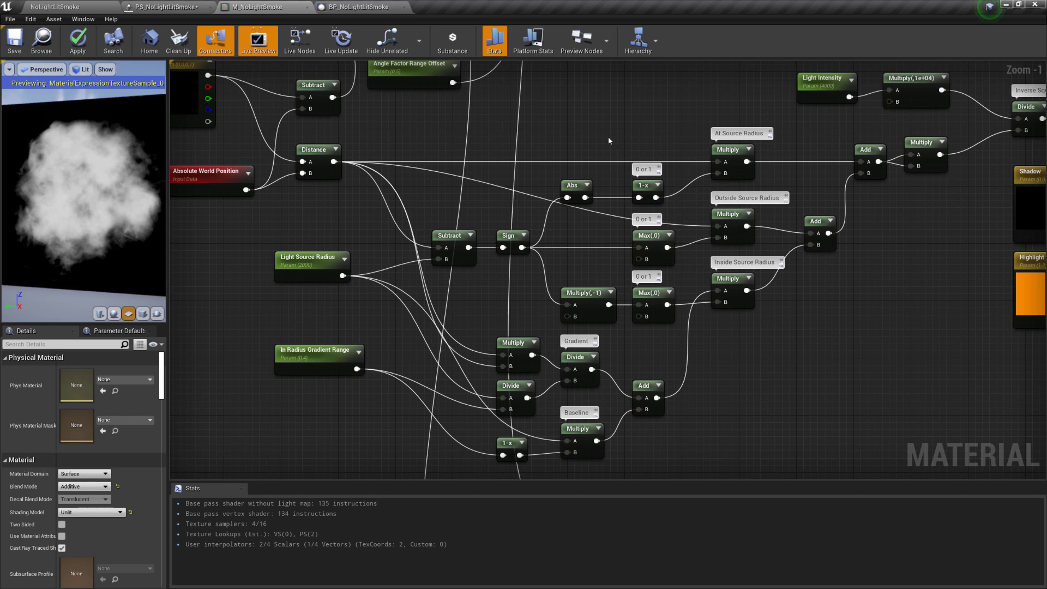
{"action": "right_click_drag", "start_coordinate": [581, 142], "coordinate": [602, 107]}
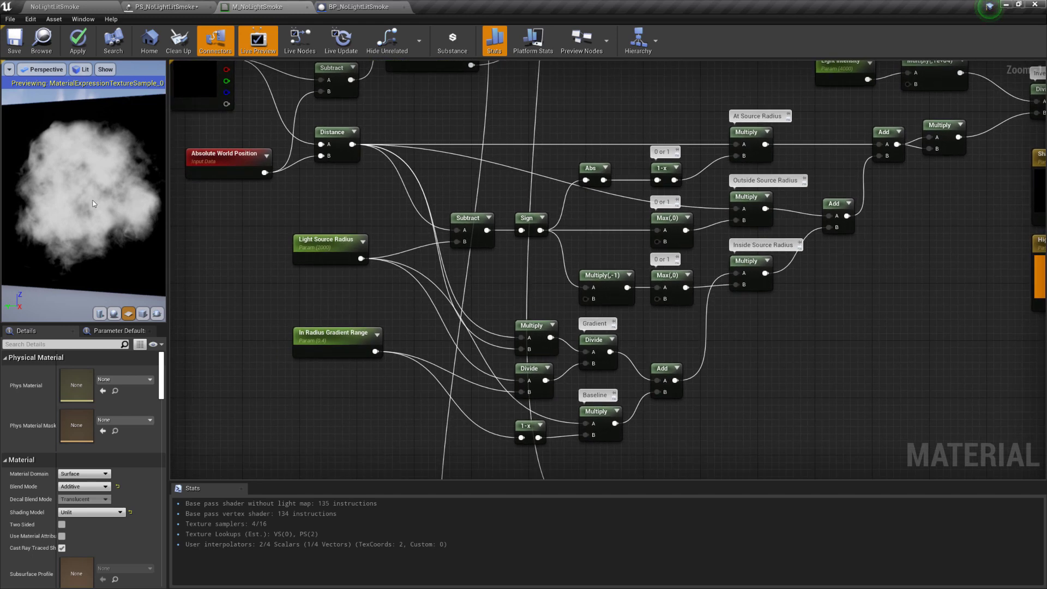
{"action": "left_click_drag", "start_coordinate": [101, 199], "coordinate": [119, 200]}
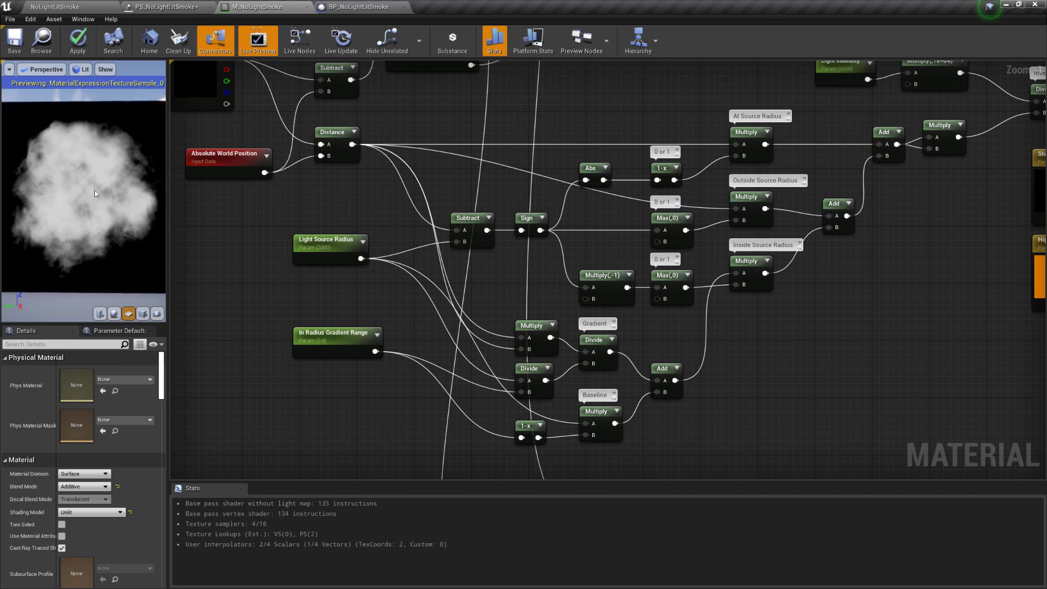
{"action": "right_click_drag", "start_coordinate": [325, 199], "coordinate": [292, 201]}
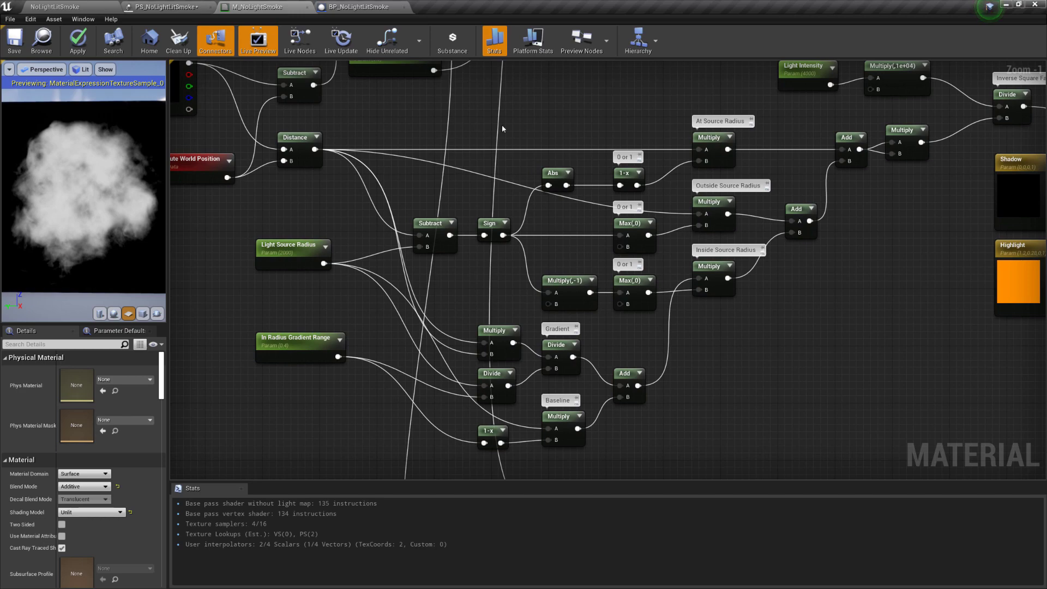
{"action": "right_click_drag", "start_coordinate": [609, 110], "coordinate": [653, 111]}
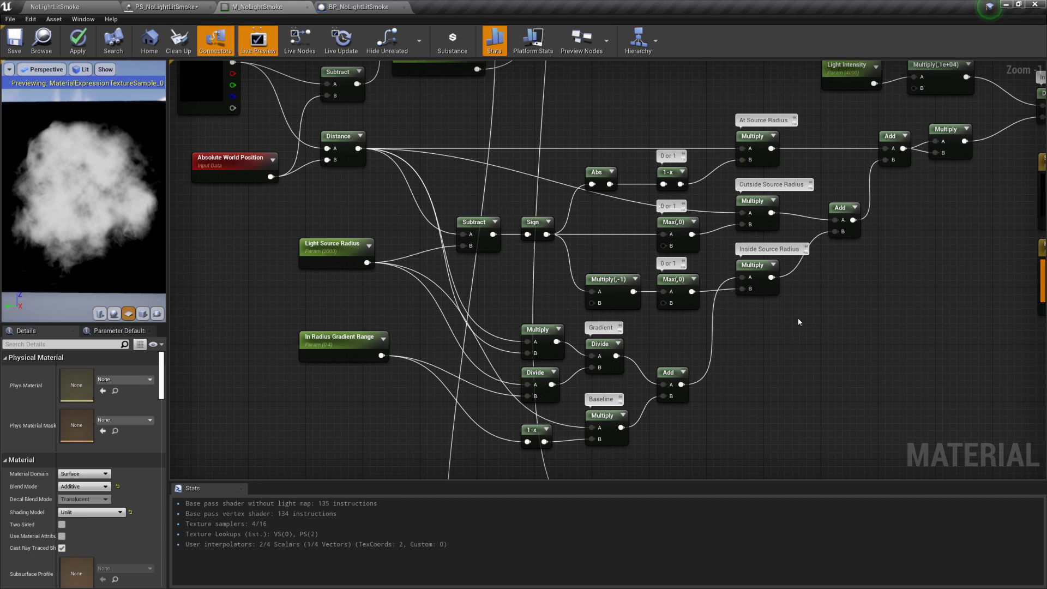
{"action": "right_click_drag", "start_coordinate": [797, 322], "coordinate": [778, 347]}
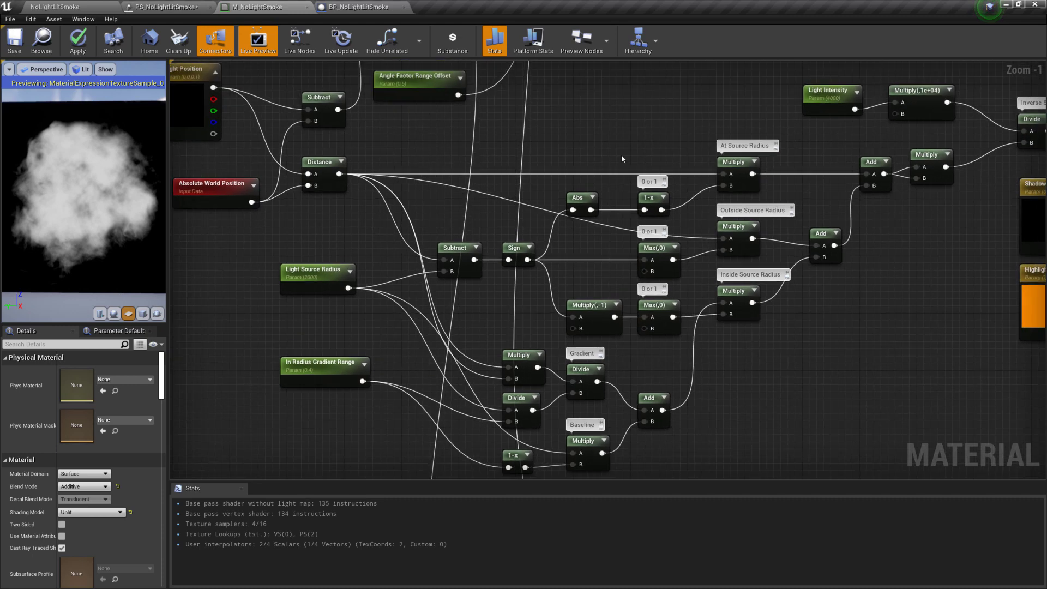
- Highlight the 1-x and two Max nodes labelled "0 or 1", then clear the selection
{"action": "scroll", "coordinate": [784, 219], "scroll_direction": "up", "scroll_amount": 1}
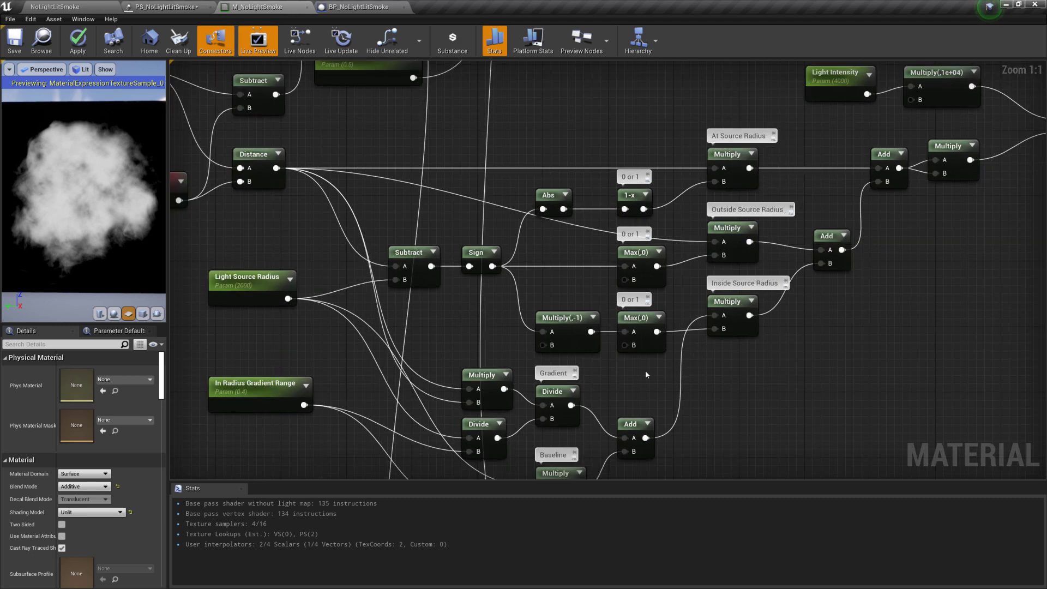
{"action": "left_click_drag", "start_coordinate": [645, 370], "coordinate": [636, 131]}
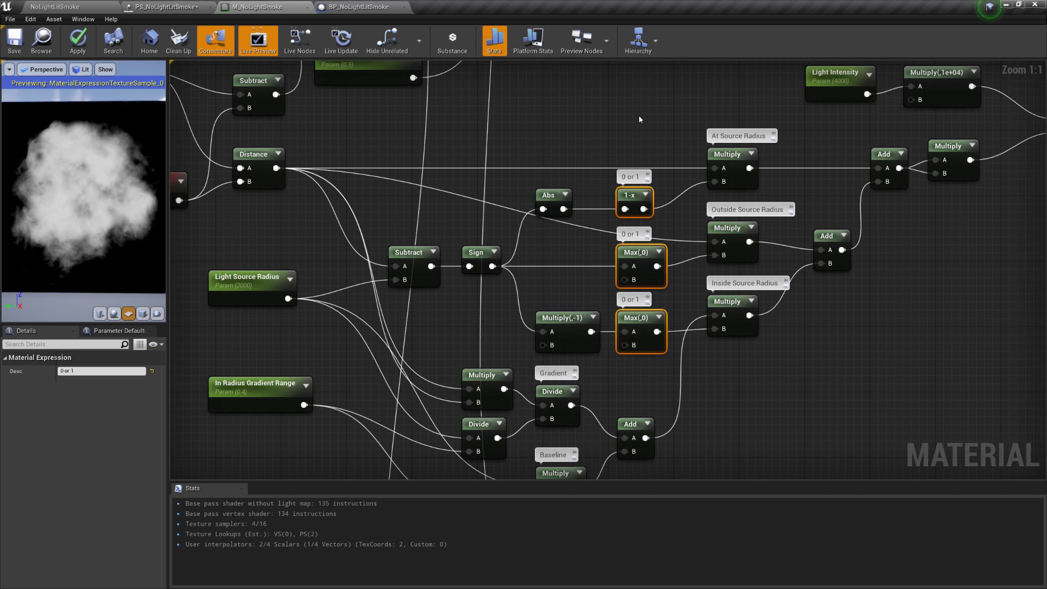
{"action": "left_click_drag", "start_coordinate": [103, 215], "coordinate": [111, 211]}
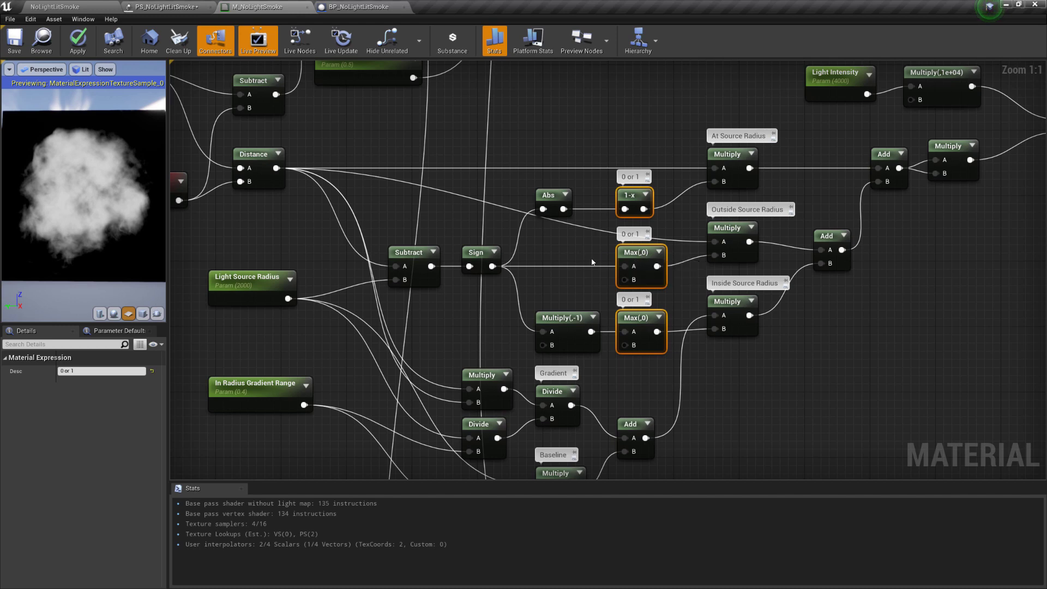
{"action": "left_click", "coordinate": [674, 249]}
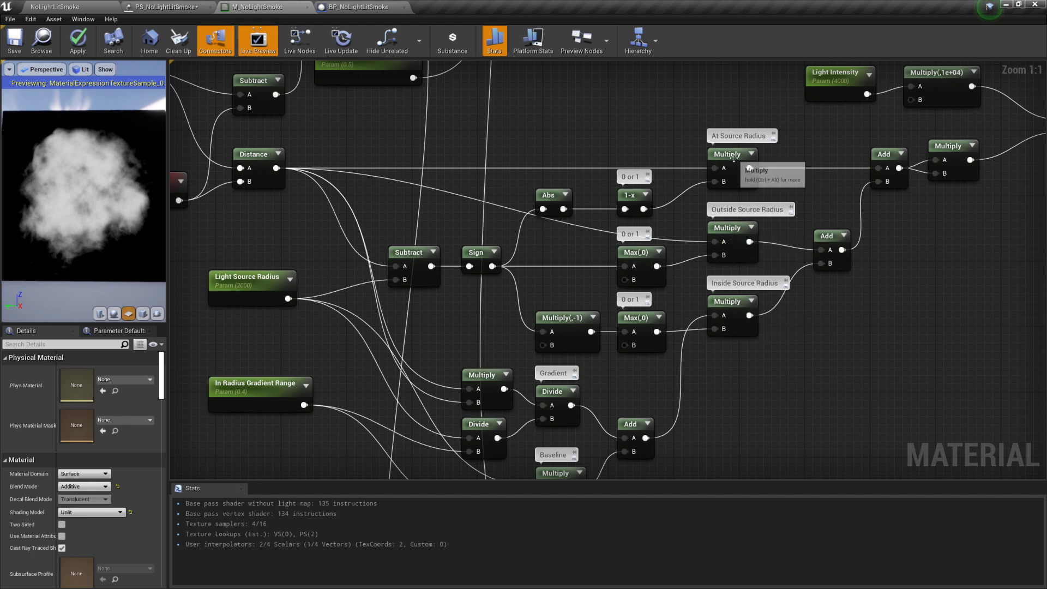
- Examine how the Sign node's output drives the three "0 or 1" masks and the Add nodes combining the source radius branches
{"action": "right_click_drag", "start_coordinate": [735, 380], "coordinate": [777, 356]}
{"action": "scroll", "coordinate": [781, 355], "scroll_direction": "down", "scroll_amount": 1}
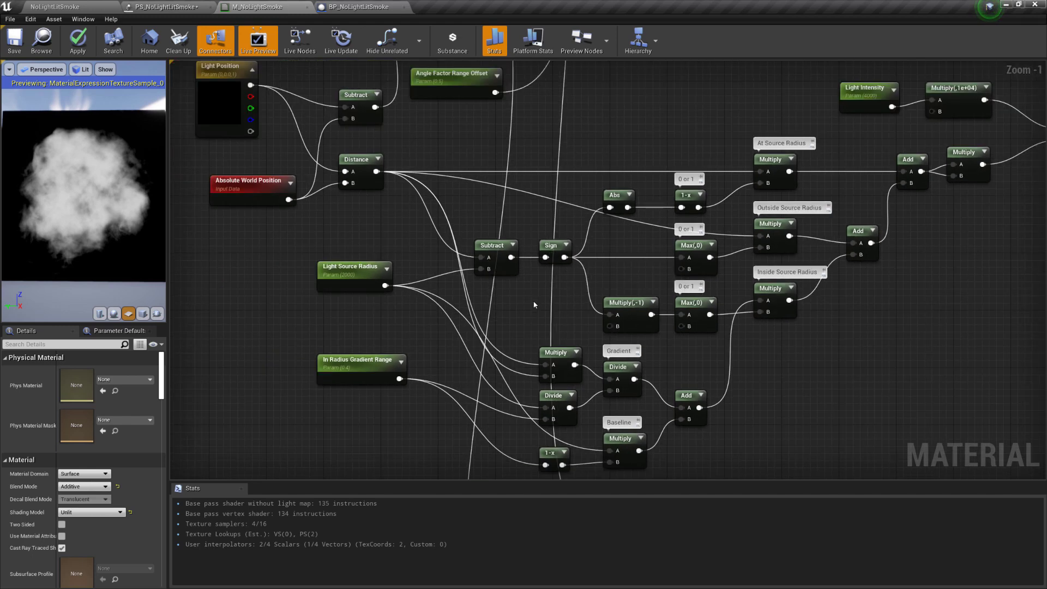
{"action": "scroll", "coordinate": [531, 307], "scroll_direction": "up", "scroll_amount": 1}
{"action": "right_click_drag", "start_coordinate": [531, 307], "coordinate": [502, 306]}
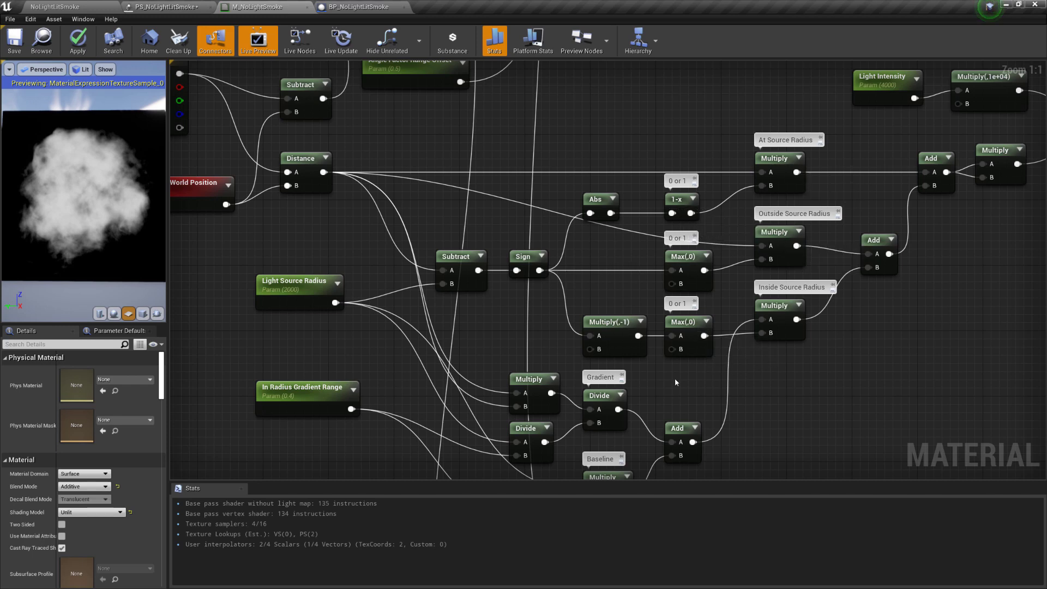
{"action": "right_click_drag", "start_coordinate": [688, 393], "coordinate": [694, 381]}
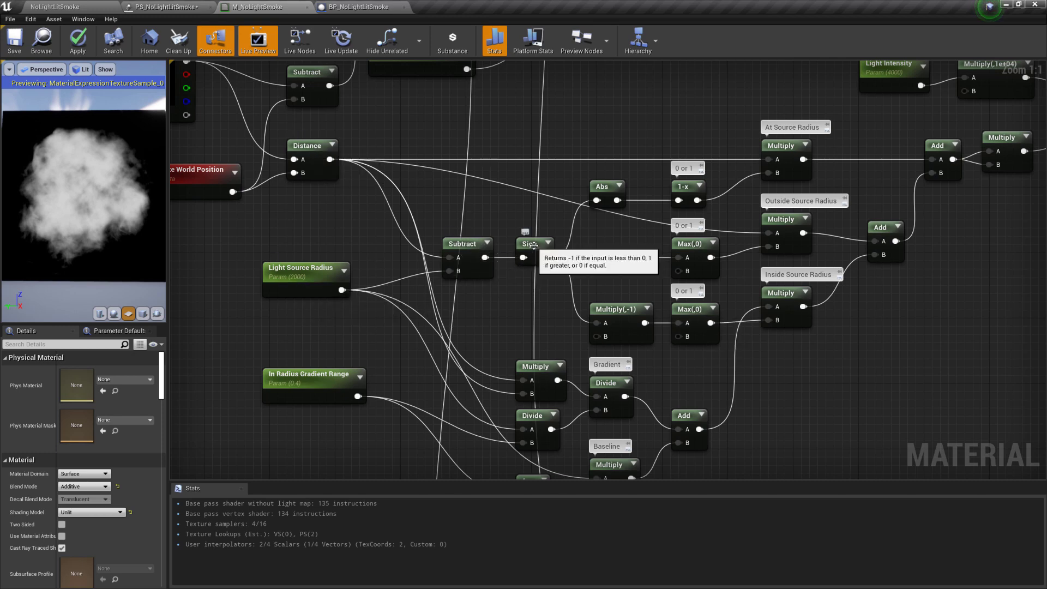
{"action": "left_click_drag", "start_coordinate": [546, 257], "coordinate": [679, 257]}
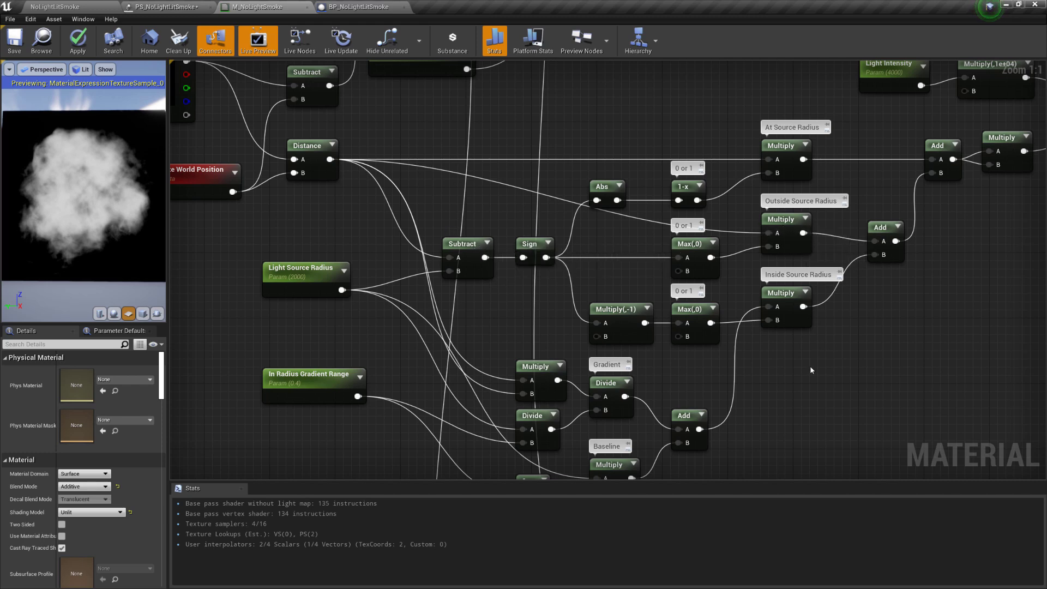
{"action": "scroll", "coordinate": [795, 335], "scroll_direction": "down", "scroll_amount": 1}
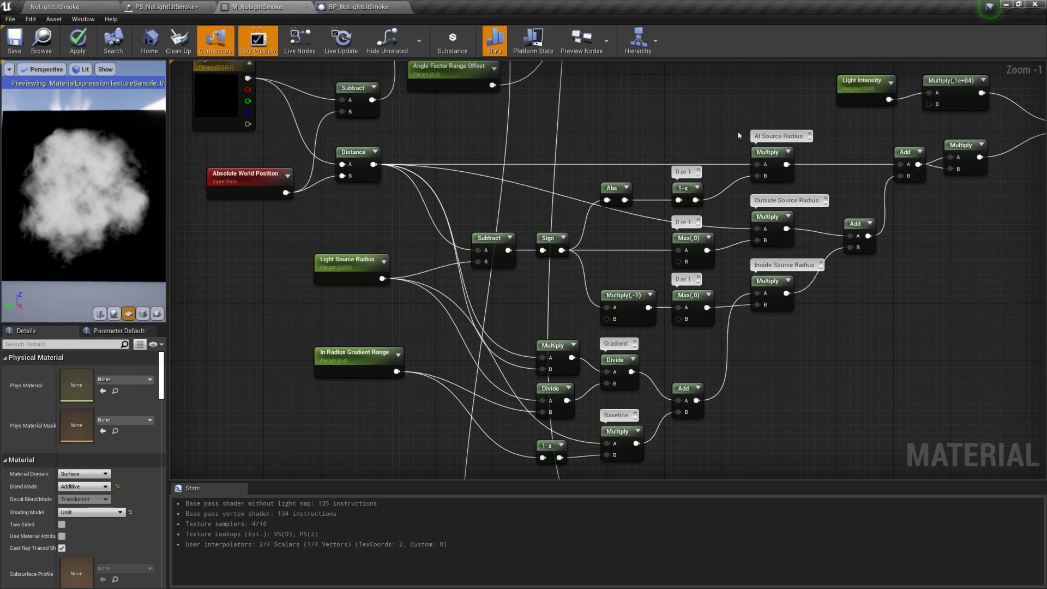
{"action": "right_click_drag", "start_coordinate": [863, 310], "coordinate": [797, 290]}
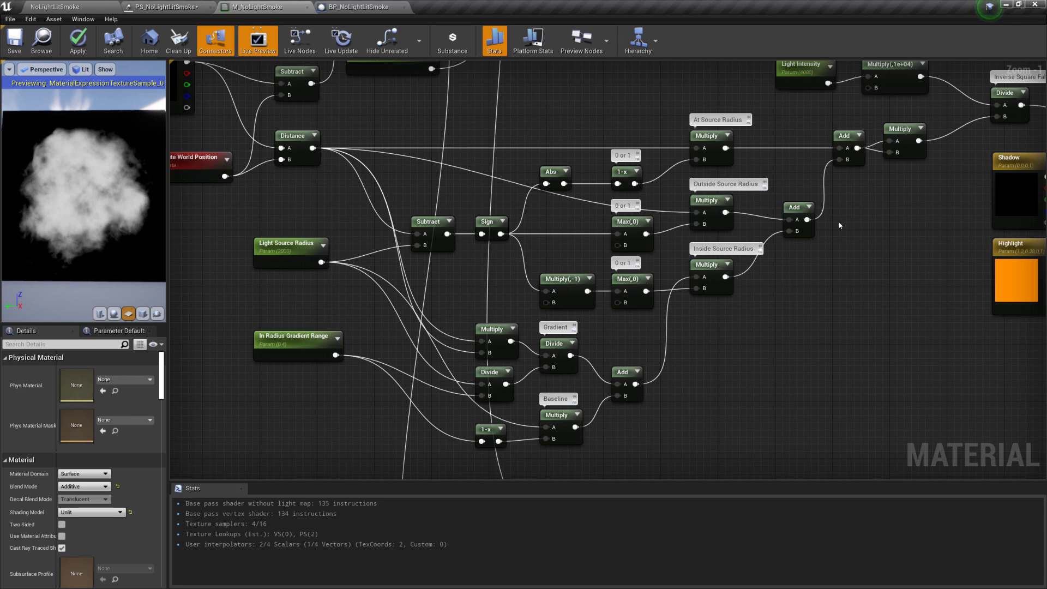
- Highlight the node network from Distance through the source radius branches to the Multiply before the Inverse Square Falloff Divide, then clear the selection
{"action": "right_click_drag", "start_coordinate": [826, 227], "coordinate": [762, 260]}
{"action": "scroll", "coordinate": [730, 234], "scroll_direction": "down", "scroll_amount": 2}
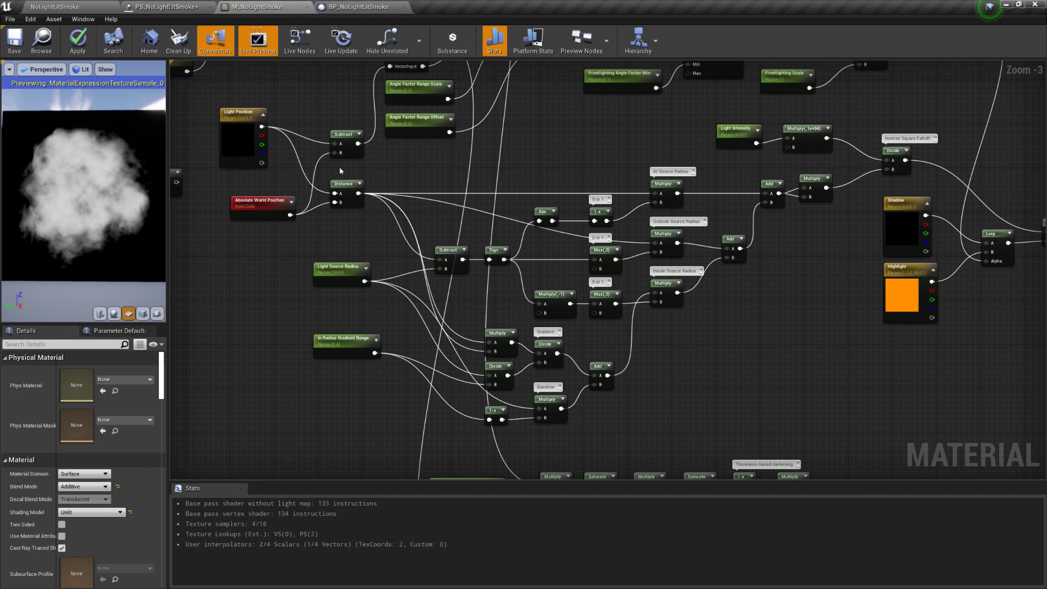
{"action": "left_click_drag", "start_coordinate": [338, 167], "coordinate": [824, 425]}
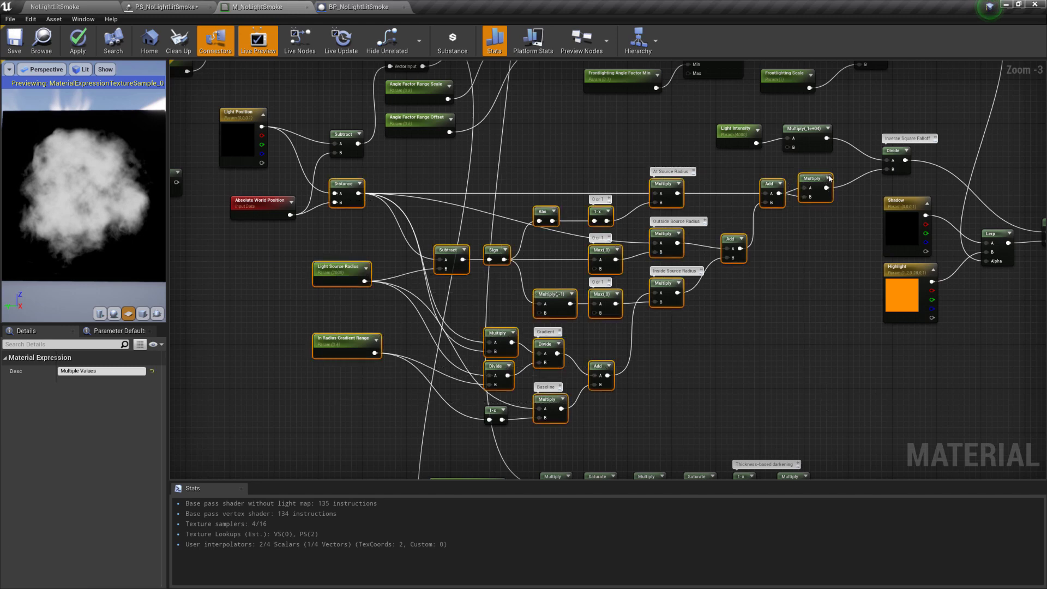
{"action": "scroll", "coordinate": [846, 158], "scroll_direction": "up", "scroll_amount": 1}
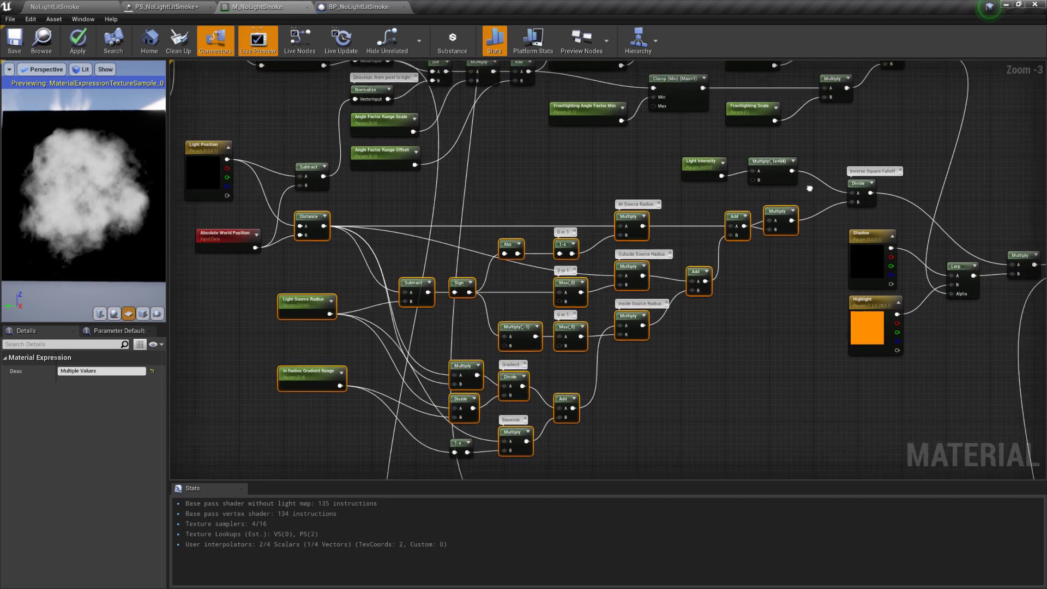
{"action": "left_click", "coordinate": [809, 191]}
- Examine how the backlighting and frontlighting branches combine through Add and Saturate to drive the Lerp between Shadow and Highlight
{"action": "right_click_drag", "start_coordinate": [890, 128], "coordinate": [822, 164]}
{"action": "scroll", "coordinate": [950, 297], "scroll_direction": "down", "scroll_amount": 1}
{"action": "scroll", "coordinate": [918, 166], "scroll_direction": "down", "scroll_amount": 3}
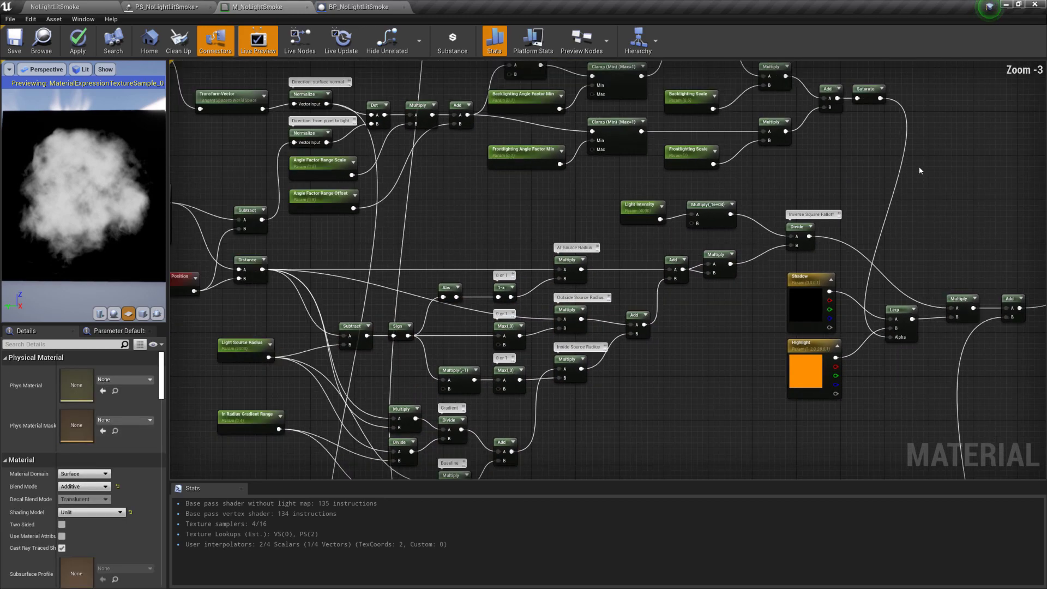
{"action": "scroll", "coordinate": [934, 243], "scroll_direction": "up", "scroll_amount": 2}
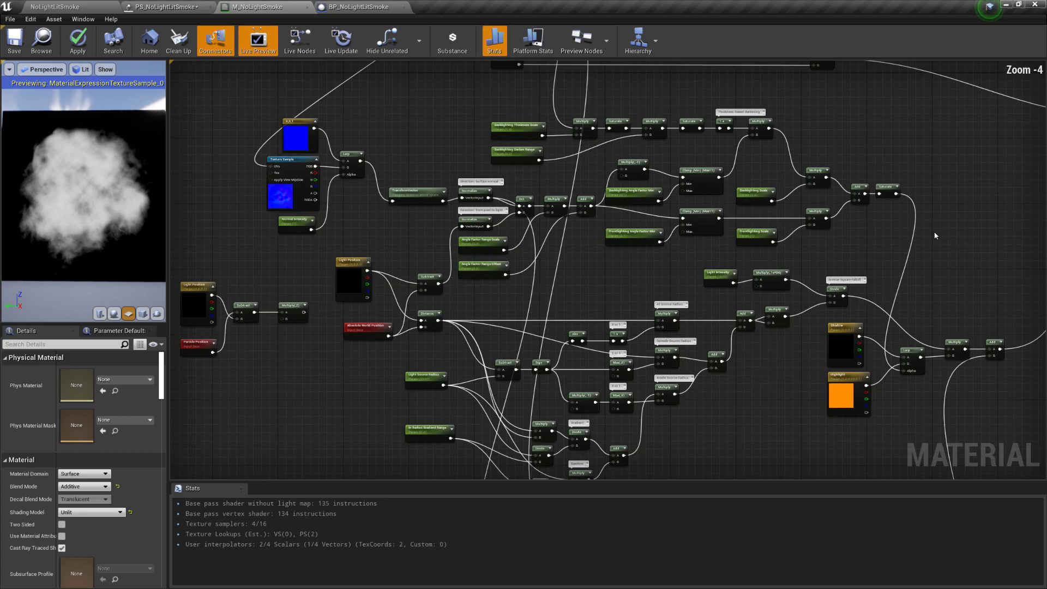
{"action": "right_click_drag", "start_coordinate": [861, 221], "coordinate": [857, 285]}
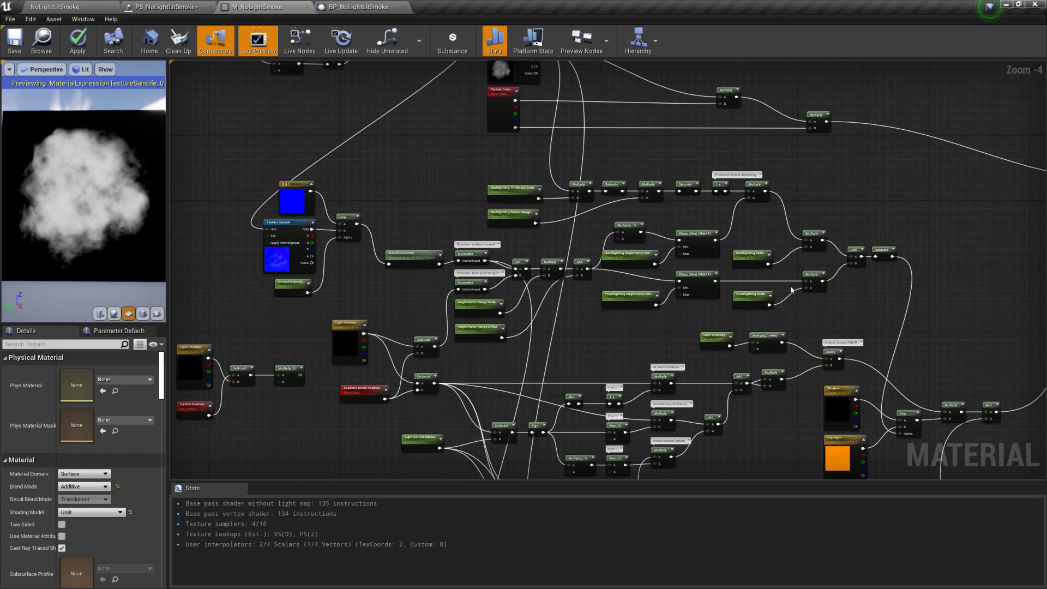
{"action": "scroll", "coordinate": [862, 297], "scroll_direction": "up", "scroll_amount": 1}
{"action": "scroll", "coordinate": [841, 309], "scroll_direction": "up", "scroll_amount": 1}
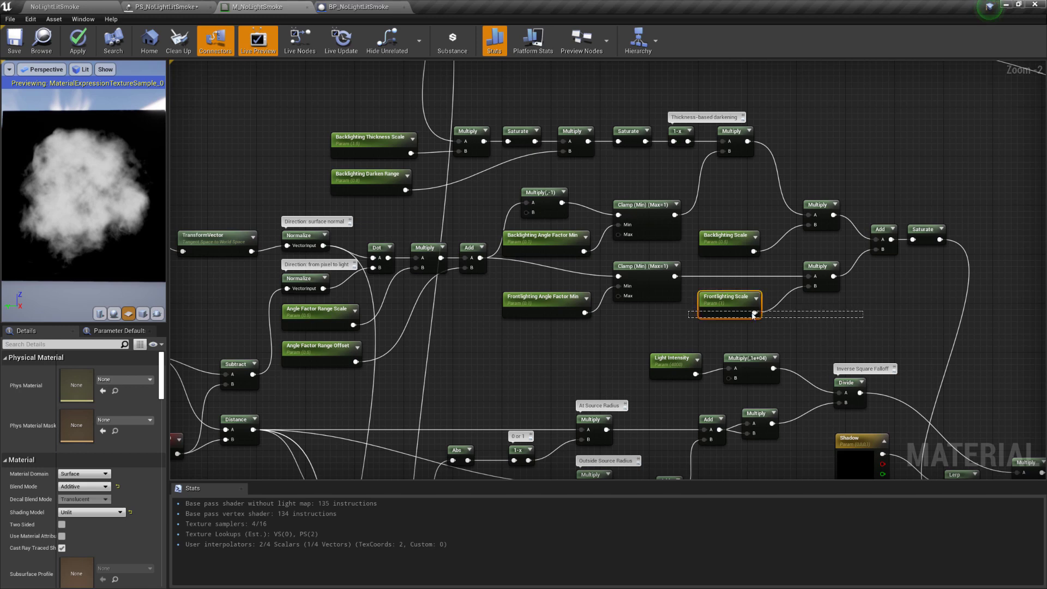
{"action": "right_click_drag", "start_coordinate": [812, 256], "coordinate": [755, 257]}
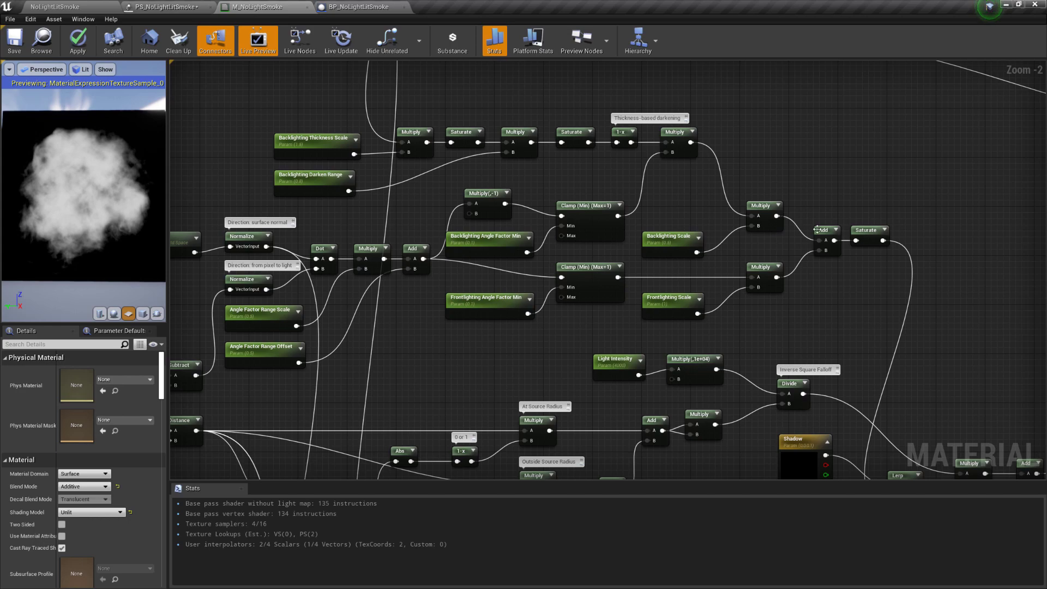
{"action": "right_click_drag", "start_coordinate": [872, 293], "coordinate": [787, 218]}
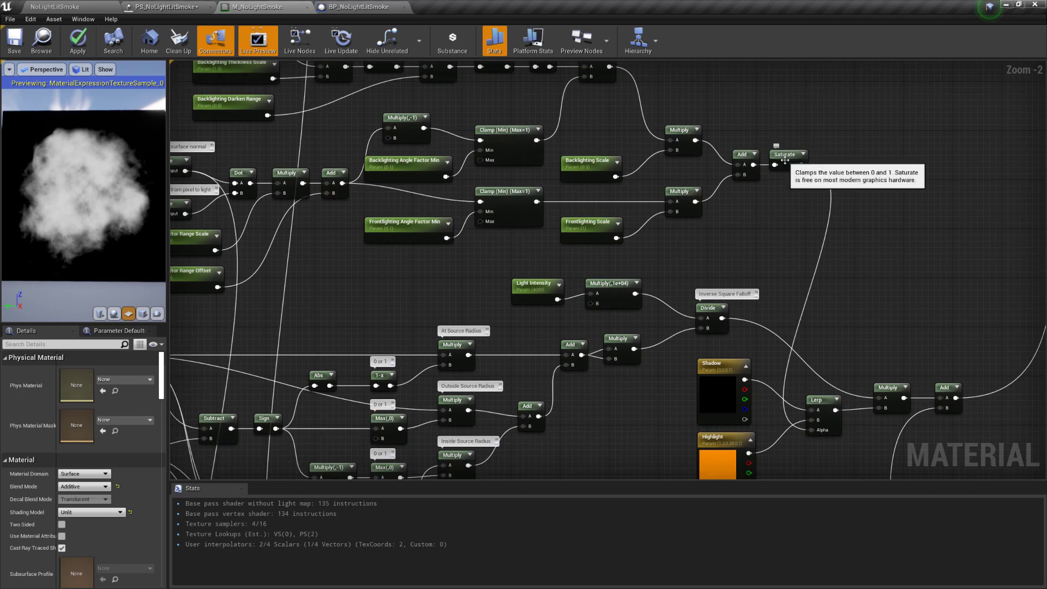
{"action": "right_click_drag", "start_coordinate": [794, 390], "coordinate": [796, 331]}
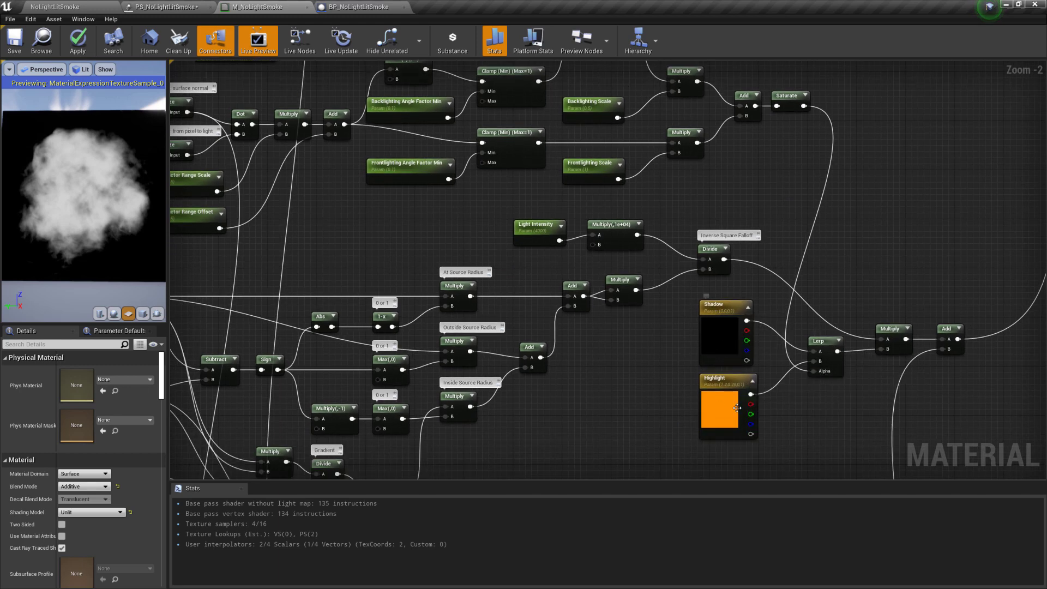
{"action": "right_click_drag", "start_coordinate": [784, 136], "coordinate": [859, 255]}
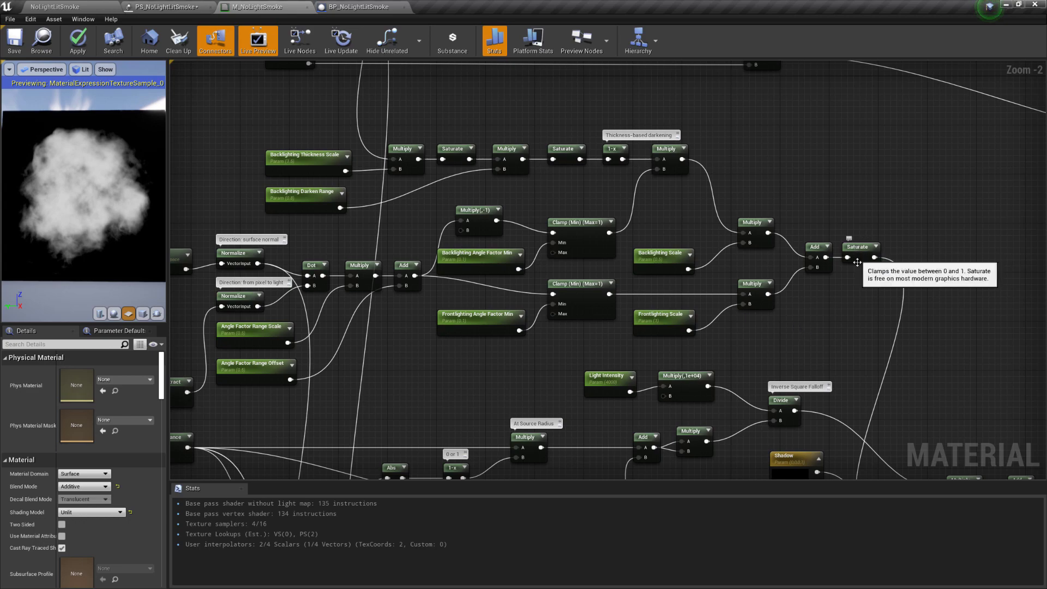
{"action": "right_click_drag", "start_coordinate": [771, 335], "coordinate": [766, 329]}
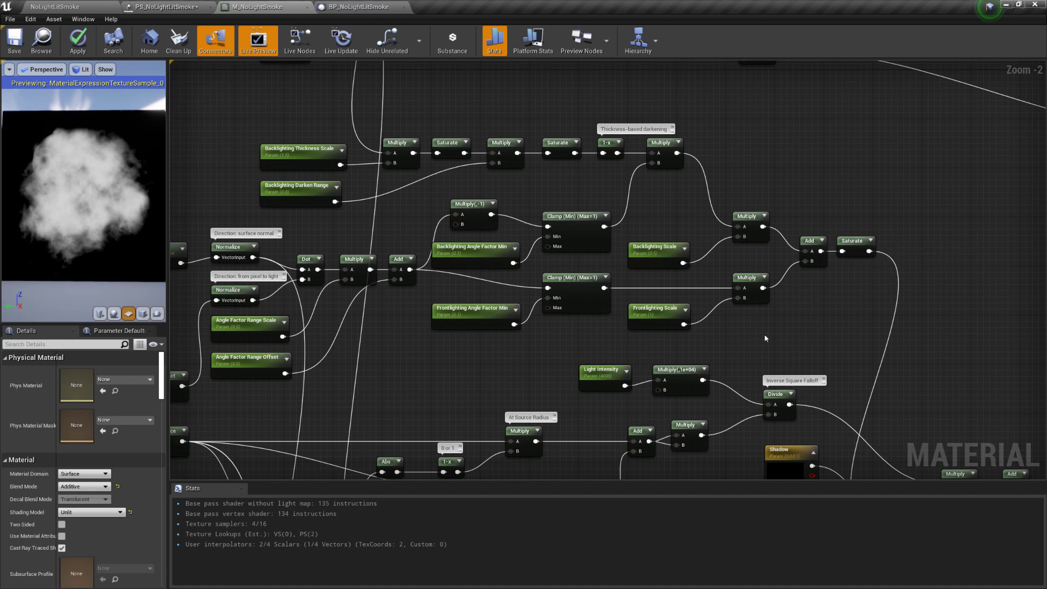
- Trace the surface normal and pixel-to-light directions from the normal texture, Light Position and Absolute World Position into the Normalize nodes
{"action": "right_click_drag", "start_coordinate": [740, 339], "coordinate": [821, 298]}
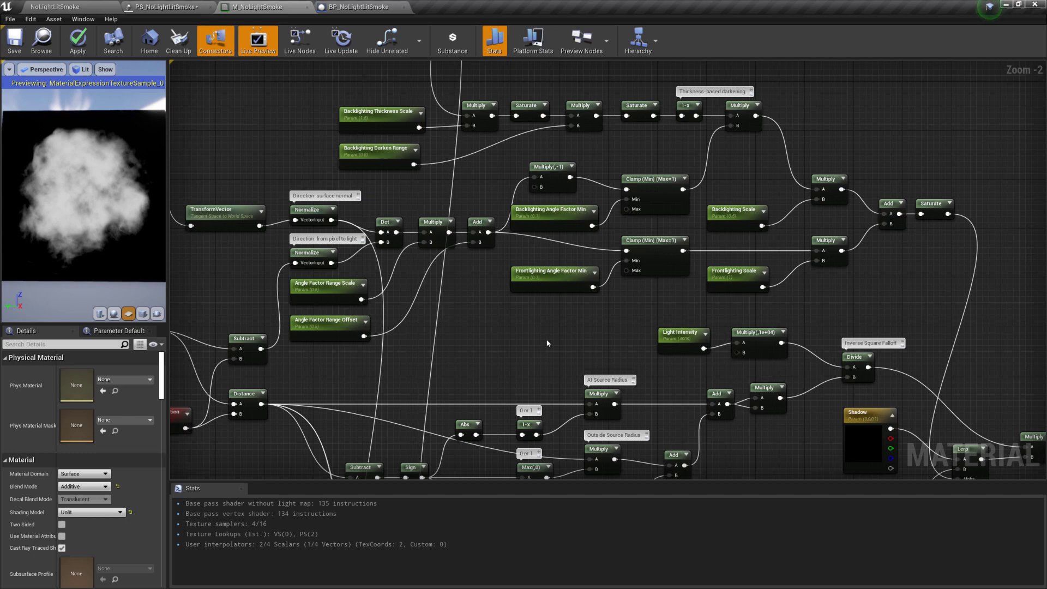
{"action": "right_click_drag", "start_coordinate": [551, 339], "coordinate": [528, 268]}
{"action": "scroll", "coordinate": [678, 326], "scroll_direction": "down", "scroll_amount": 1}
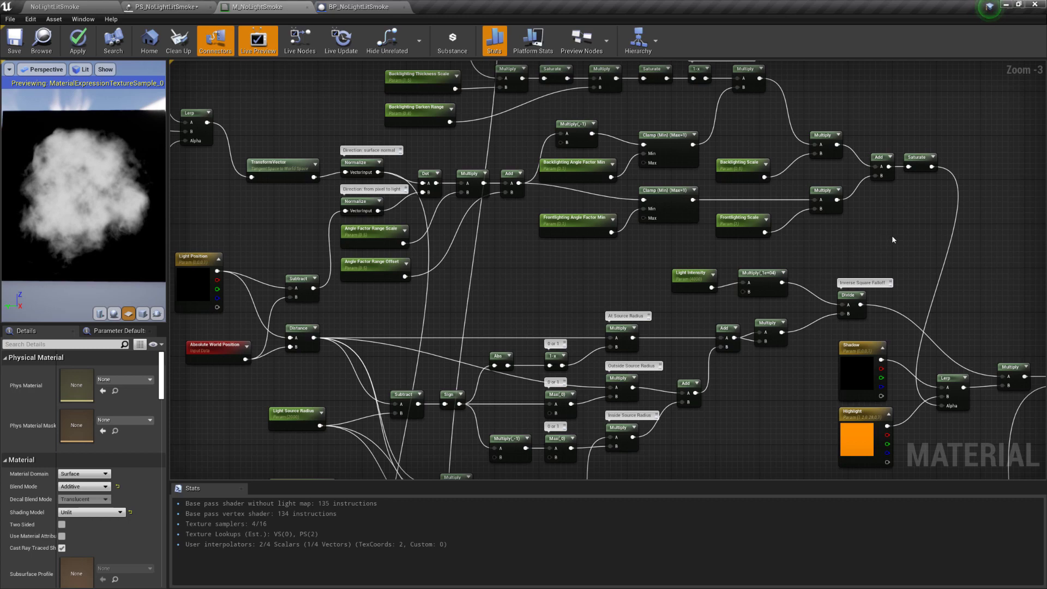
{"action": "right_click_drag", "start_coordinate": [560, 273], "coordinate": [643, 317]}
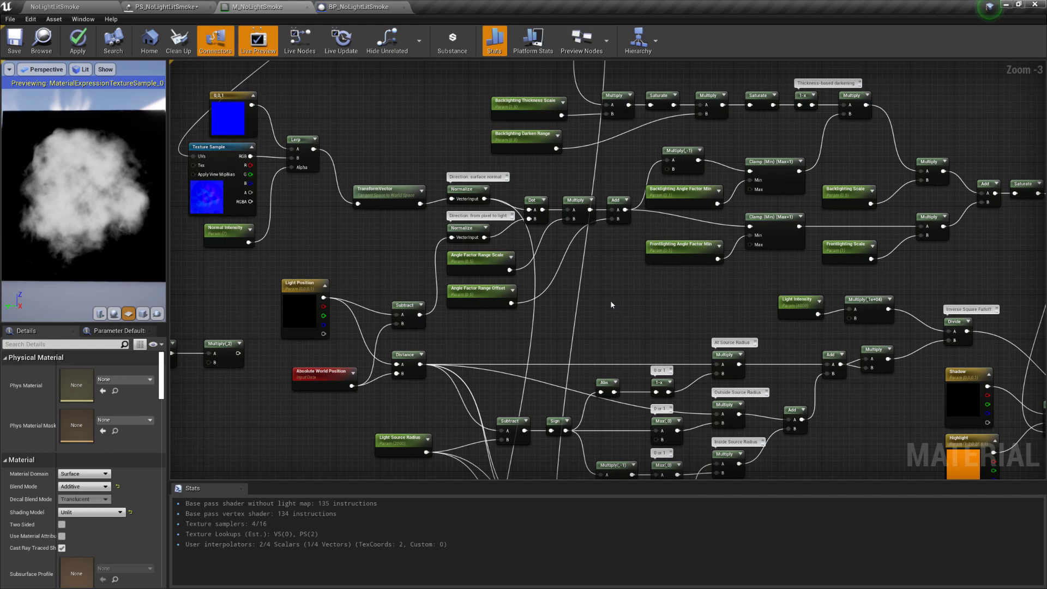
{"action": "right_click_drag", "start_coordinate": [607, 292], "coordinate": [672, 303]}
{"action": "scroll", "coordinate": [528, 199], "scroll_direction": "up", "scroll_amount": 3}
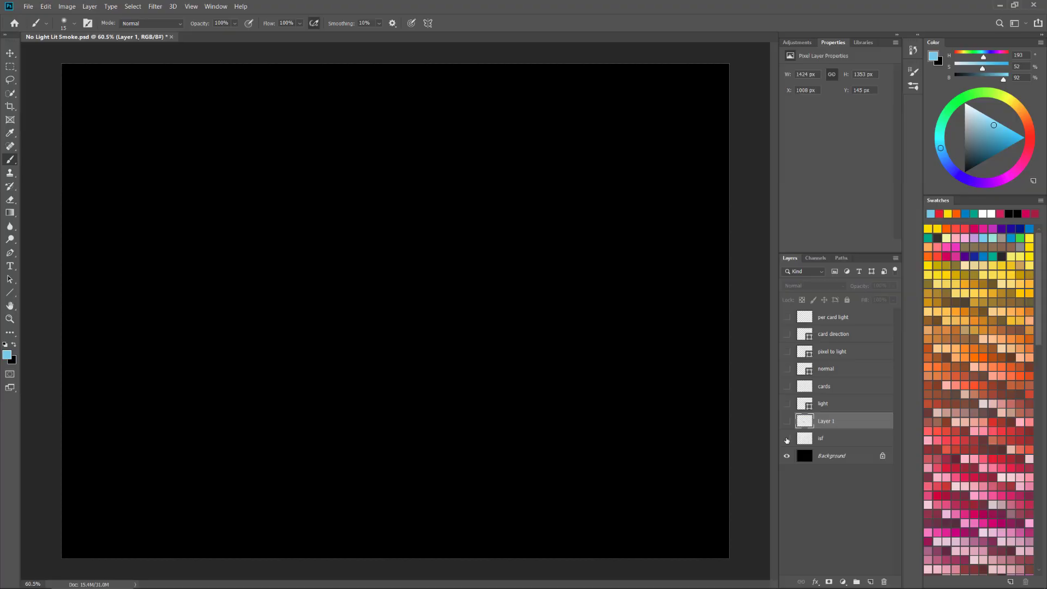
- Show the light, cards, normal and pixel to light layers of the lighting diagram and activate the Hand tool
{"action": "left_click", "coordinate": [787, 439]}
{"action": "left_click", "coordinate": [787, 404]}
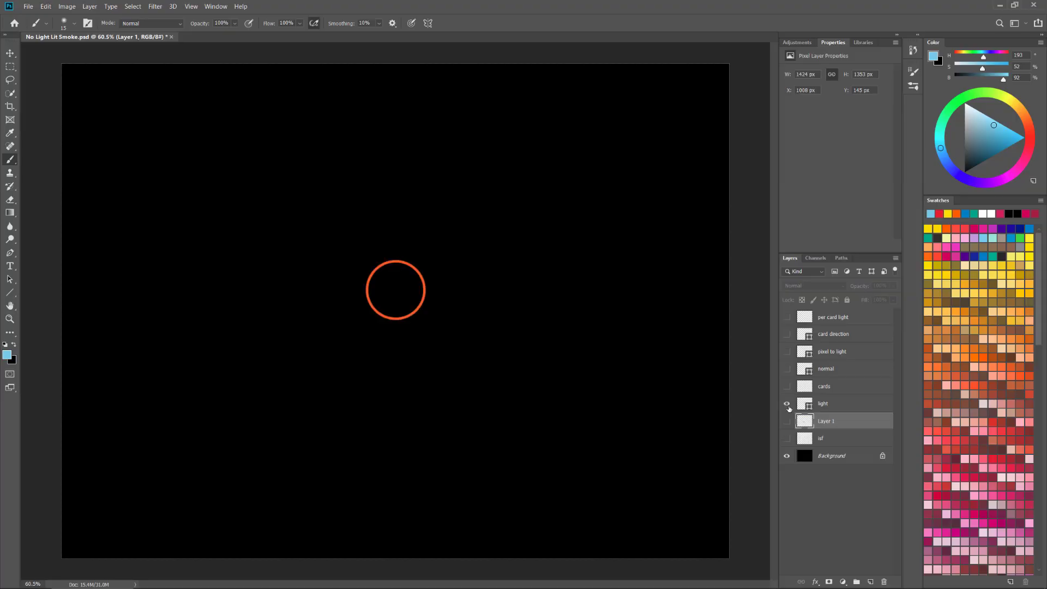
{"action": "left_click", "coordinate": [787, 386]}
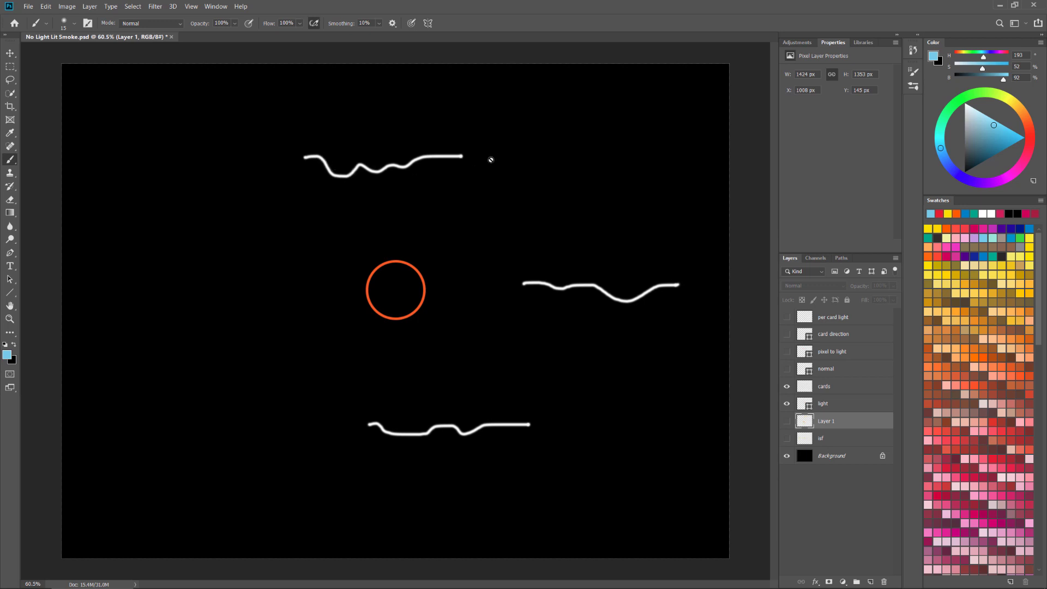
{"action": "left_click", "coordinate": [784, 369]}
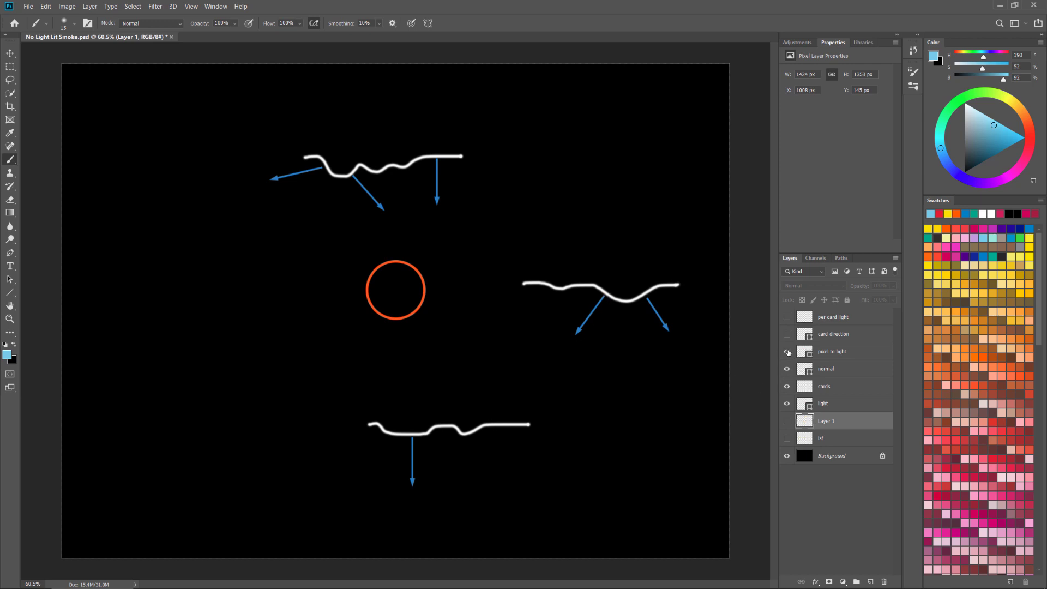
{"action": "left_click", "coordinate": [787, 352]}
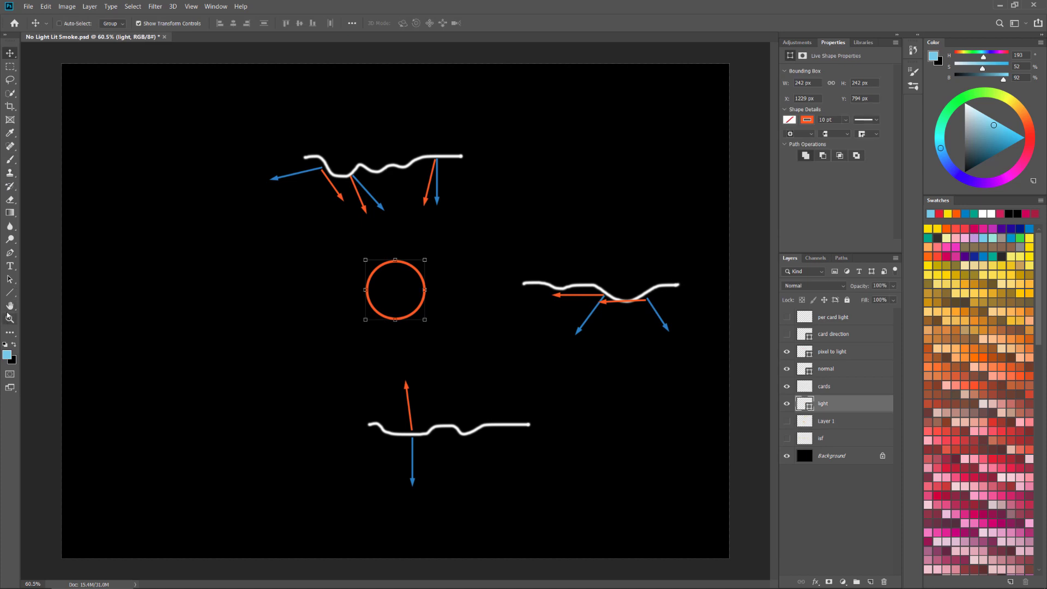
{"action": "left_click", "coordinate": [11, 306]}
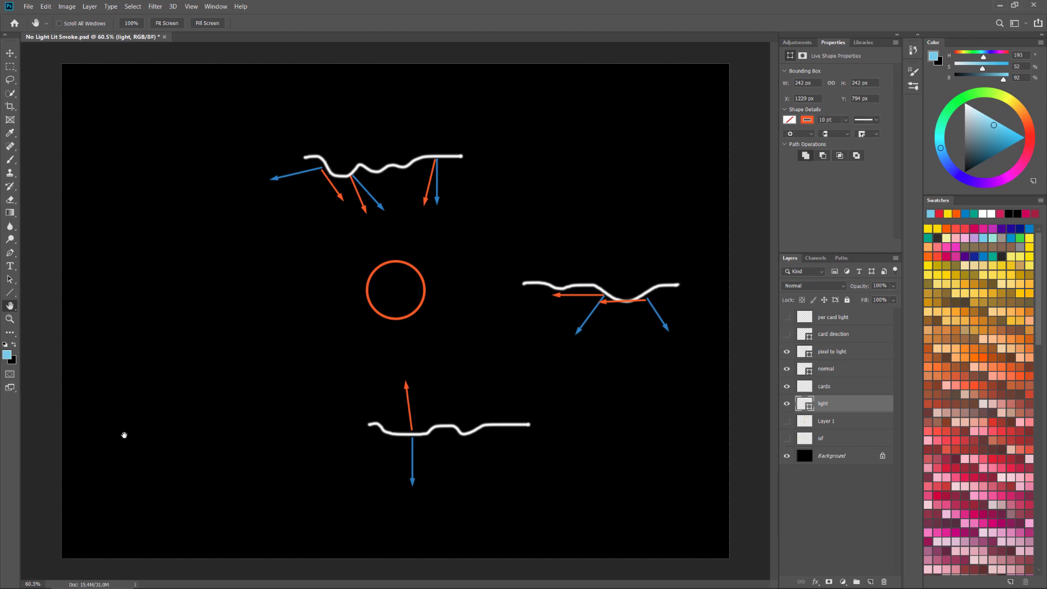
- Switch back to the Unreal material and examine the Dot node and its remapping by Angle Factor Range Scale and Angle Factor Range Offset
{"action": "mouse_move", "coordinate": [108, 583]}
{"action": "left_click", "coordinate": [270, 581]}
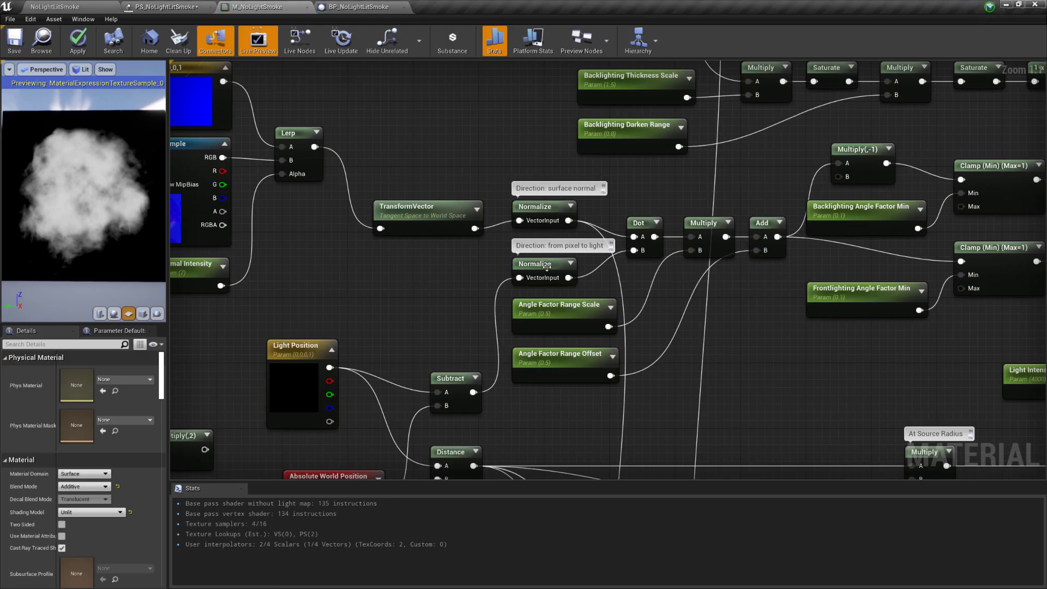
{"action": "scroll", "coordinate": [640, 248], "scroll_direction": "up", "scroll_amount": 1}
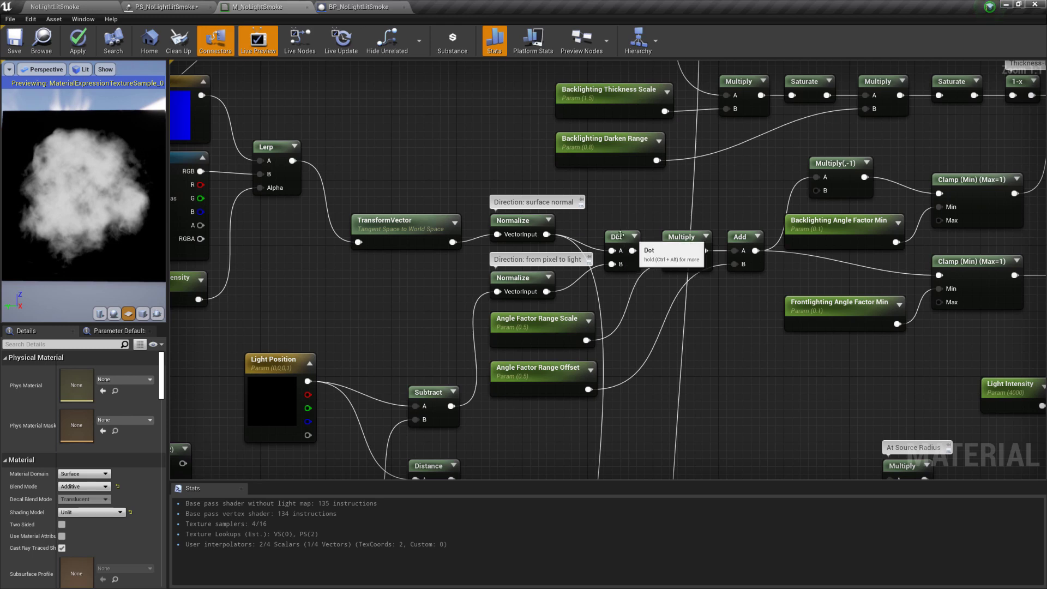
{"action": "right_click_drag", "start_coordinate": [756, 329], "coordinate": [555, 319]}
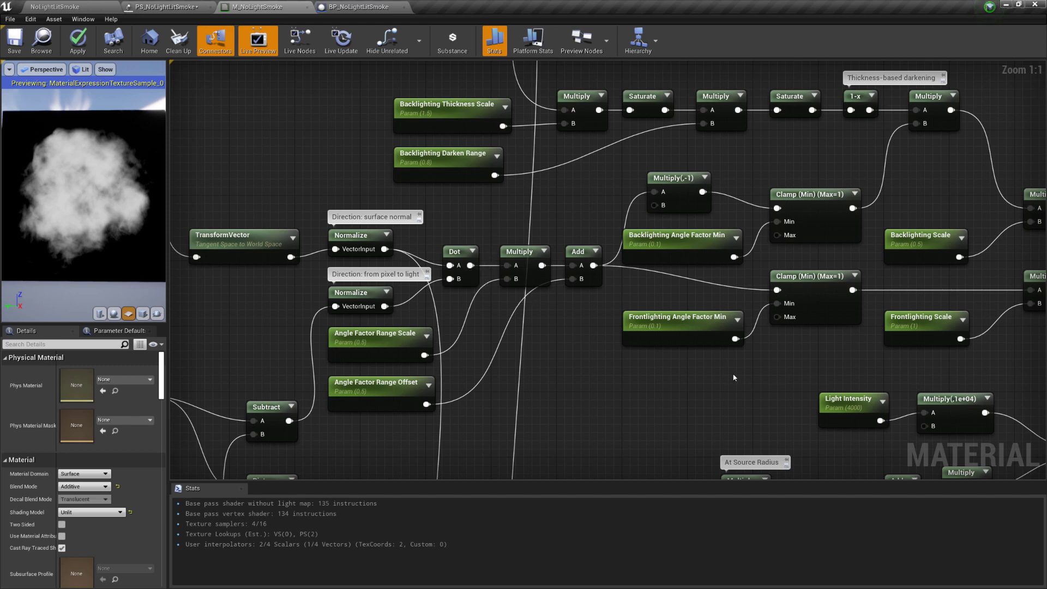
{"action": "right_click_drag", "start_coordinate": [681, 382], "coordinate": [592, 363]}
{"action": "scroll", "coordinate": [591, 358], "scroll_direction": "down", "scroll_amount": 1}
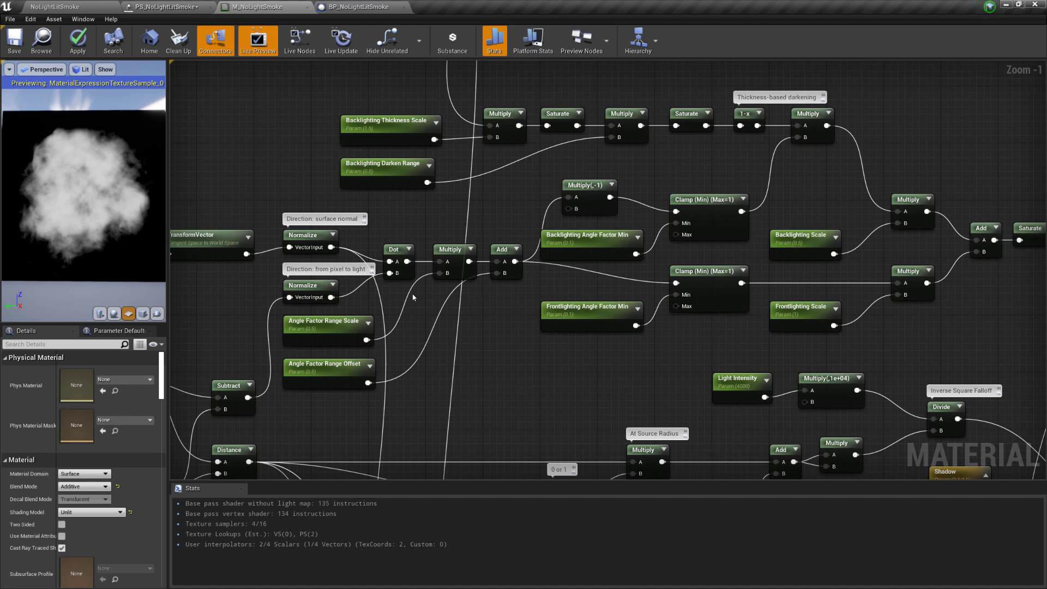
{"action": "scroll", "coordinate": [412, 297], "scroll_direction": "up", "scroll_amount": 1}
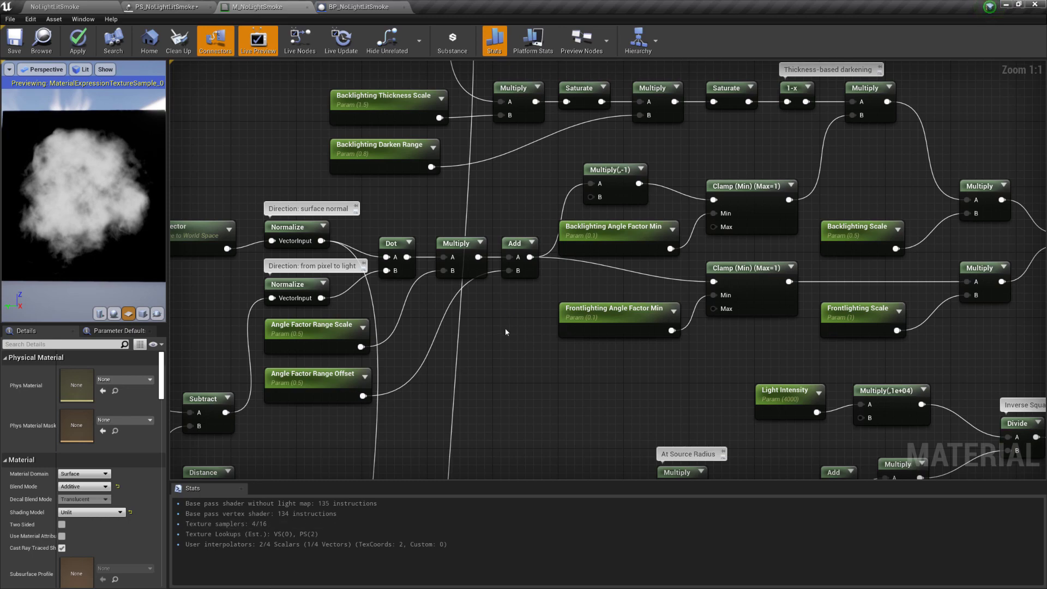
{"action": "key", "text": "alt+Tab"}
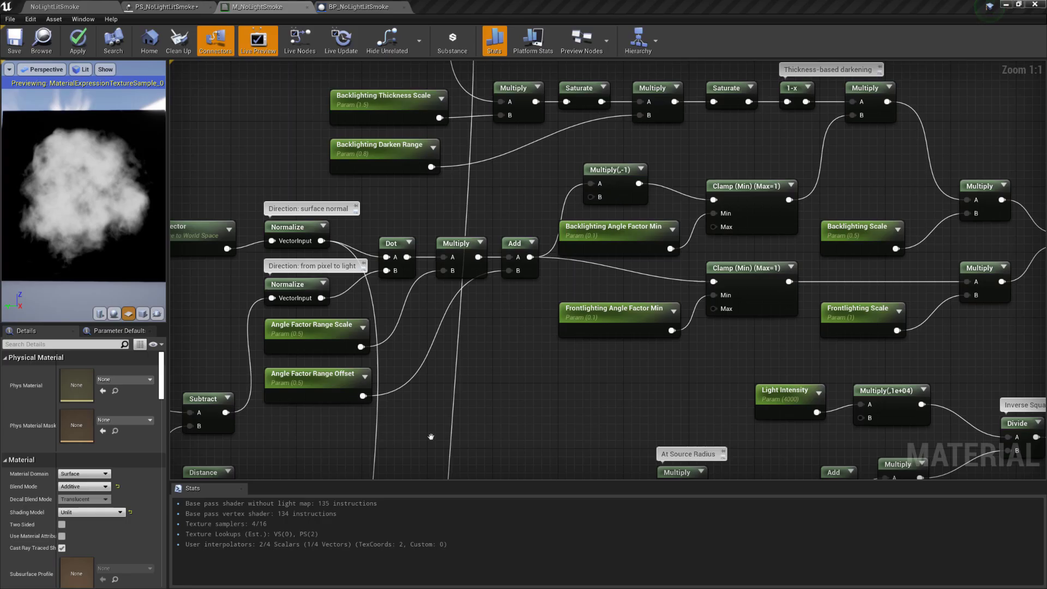
- Examine how the Backlighting and Frontlighting Angle Factor Min clamps and Scale parameters shape the two lighting branches before they are added
{"action": "right_click_drag", "start_coordinate": [505, 339], "coordinate": [461, 386]}
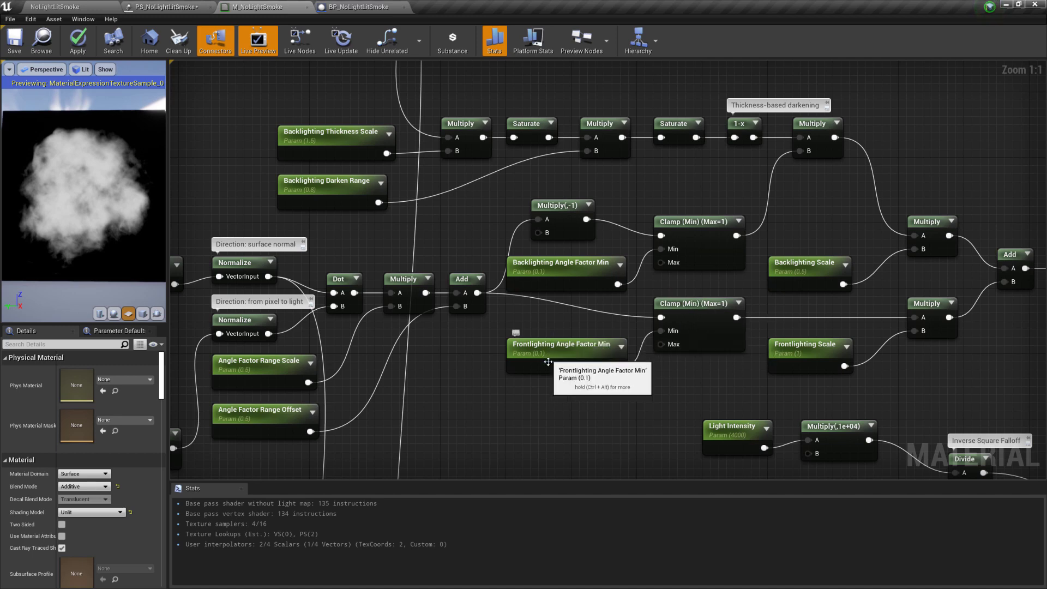
{"action": "right_click_drag", "start_coordinate": [654, 383], "coordinate": [609, 377]}
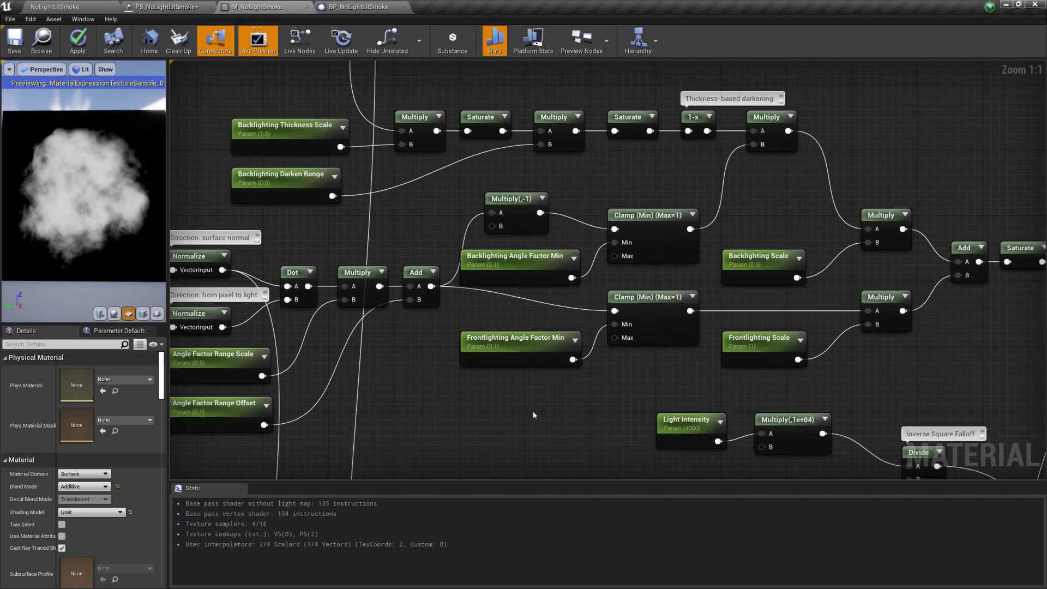
{"action": "right_click_drag", "start_coordinate": [649, 375], "coordinate": [605, 387]}
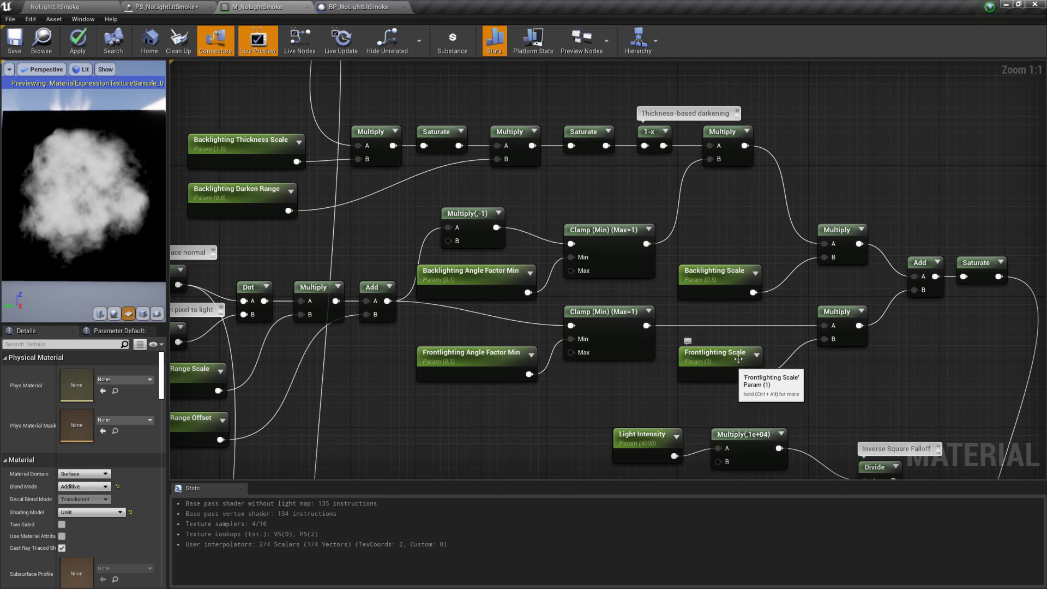
{"action": "right_click_drag", "start_coordinate": [866, 367], "coordinate": [712, 303]}
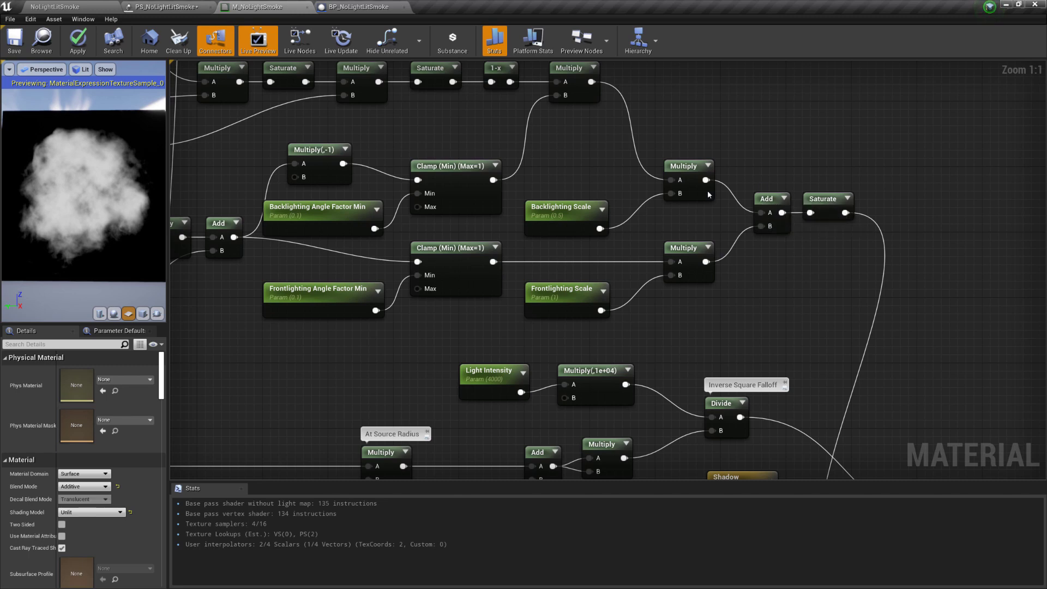
{"action": "scroll", "coordinate": [806, 263], "scroll_direction": "down", "scroll_amount": 1}
{"action": "right_click_drag", "start_coordinate": [809, 314], "coordinate": [953, 371]}
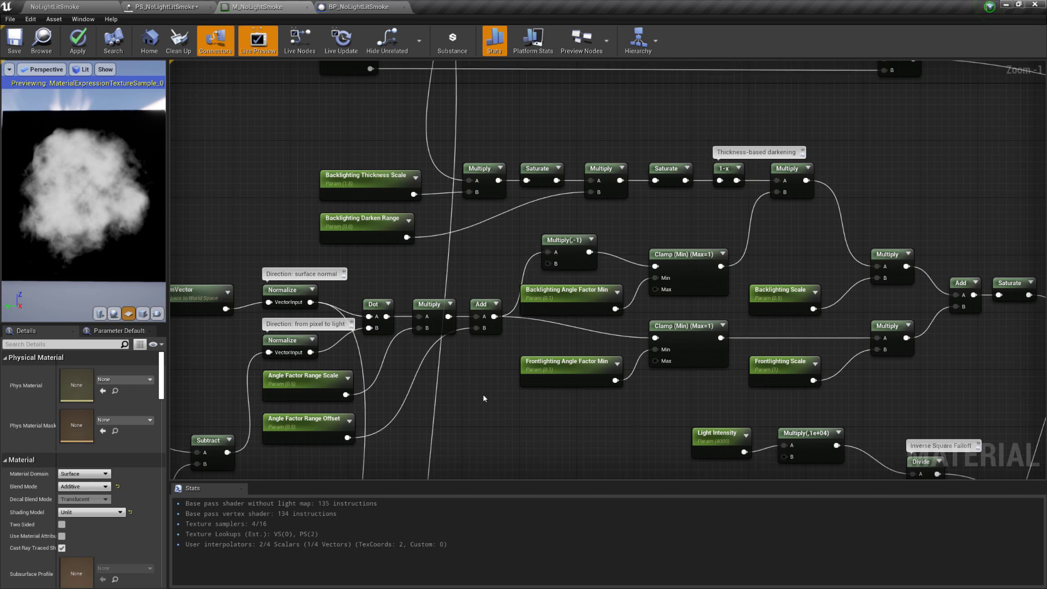
- Inspect the smoke preview up close and trace the thickness-based darkening chain back to the Texture Sample's red channel
{"action": "right_click_drag", "start_coordinate": [483, 394], "coordinate": [437, 374]}
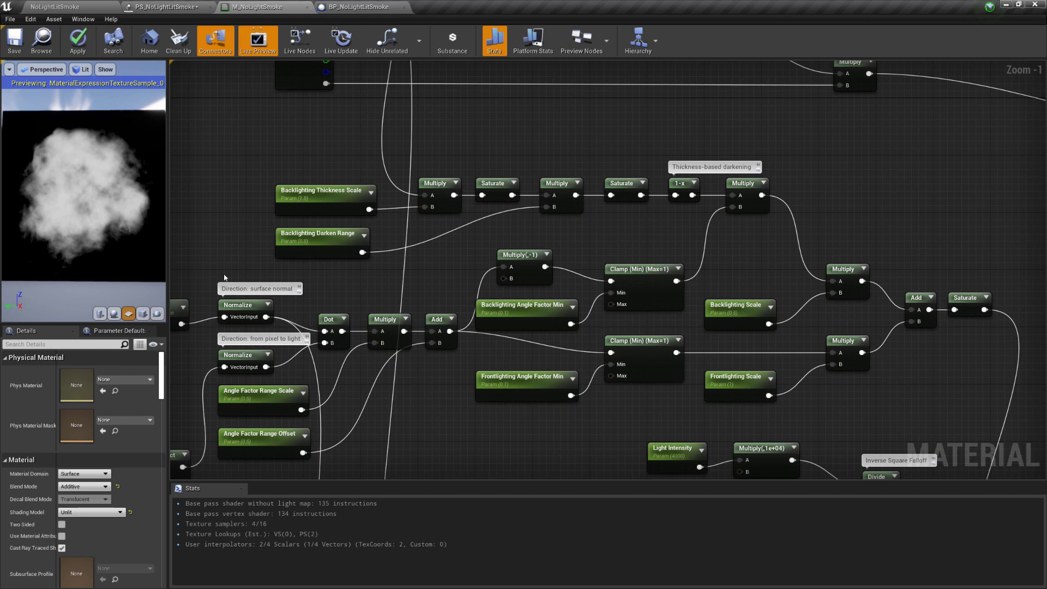
{"action": "scroll", "coordinate": [112, 208], "scroll_direction": "up", "scroll_amount": 2}
{"action": "left_click_drag", "start_coordinate": [102, 210], "coordinate": [105, 219]}
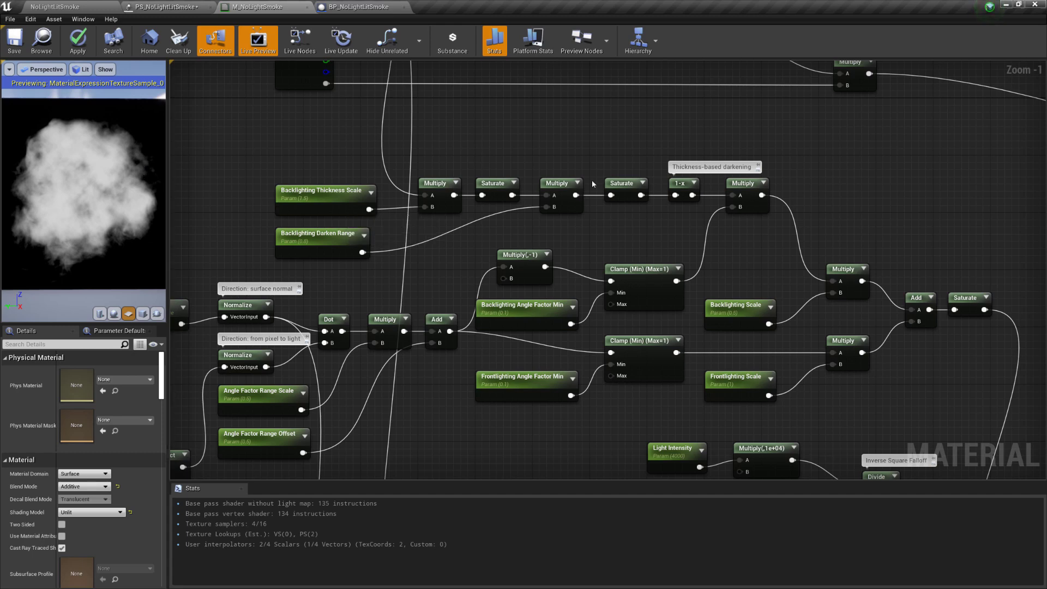
{"action": "right_click_drag", "start_coordinate": [585, 220], "coordinate": [600, 273]}
{"action": "right_click_drag", "start_coordinate": [503, 182], "coordinate": [539, 264]}
{"action": "scroll", "coordinate": [527, 243], "scroll_direction": "down", "scroll_amount": 2}
{"action": "scroll", "coordinate": [525, 241], "scroll_direction": "up", "scroll_amount": 1}
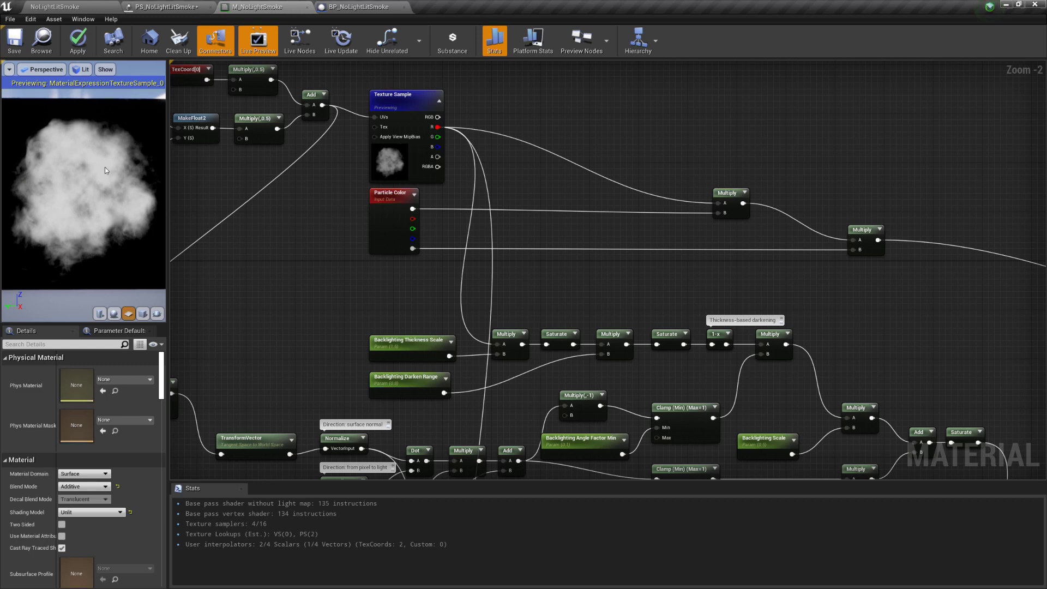
- Examine how Backlighting Thickness Scale, Backlighting Darken Range and the 1-x node build the thickness-based darkening multiplied into the backlighting branch
{"action": "left_click_drag", "start_coordinate": [104, 167], "coordinate": [109, 176]}
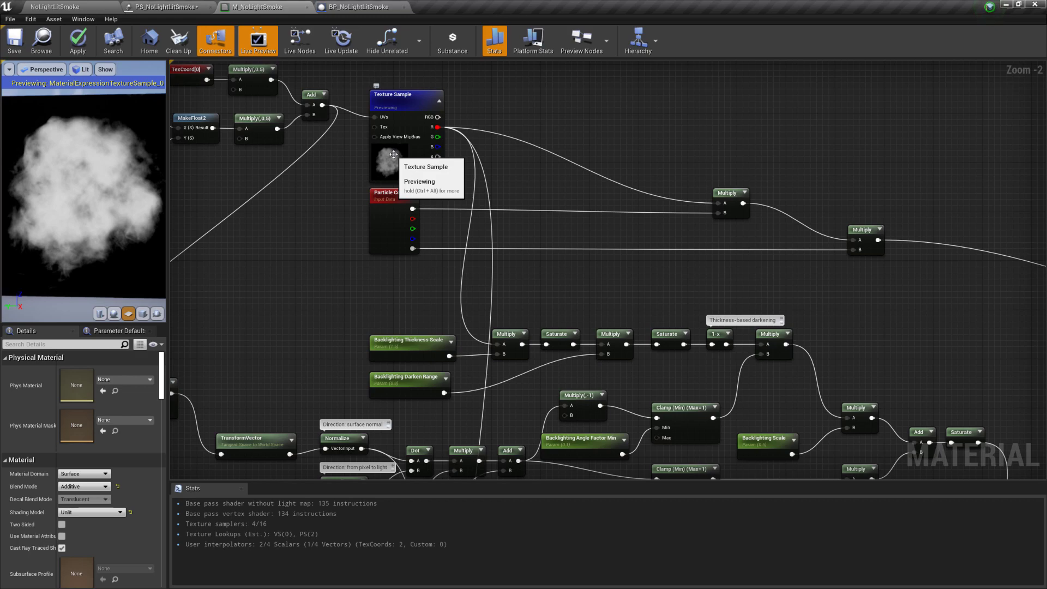
{"action": "scroll", "coordinate": [381, 344], "scroll_direction": "up", "scroll_amount": 2}
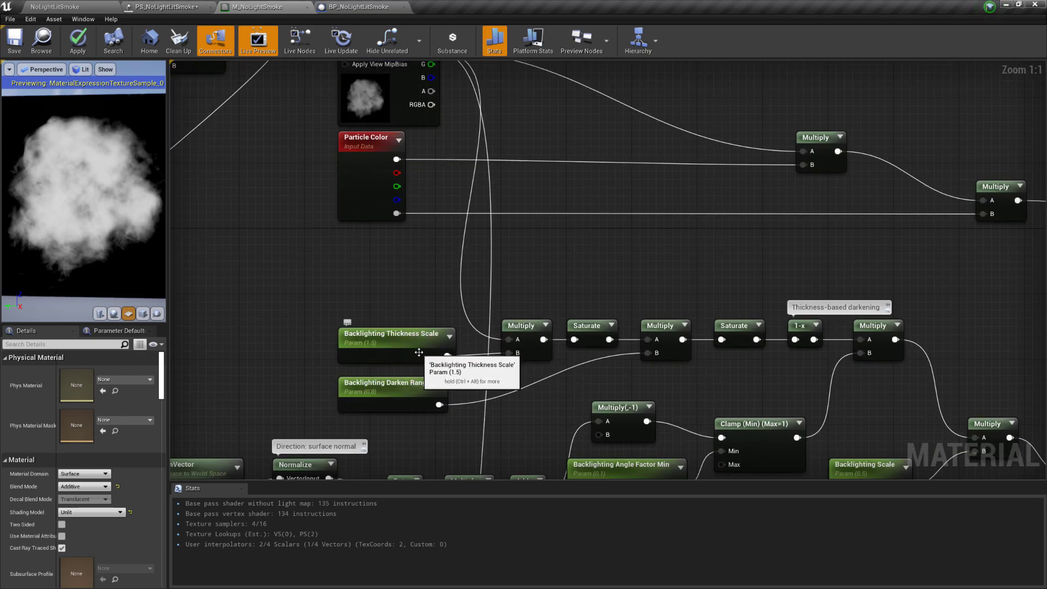
{"action": "right_click_drag", "start_coordinate": [425, 293], "coordinate": [405, 261]}
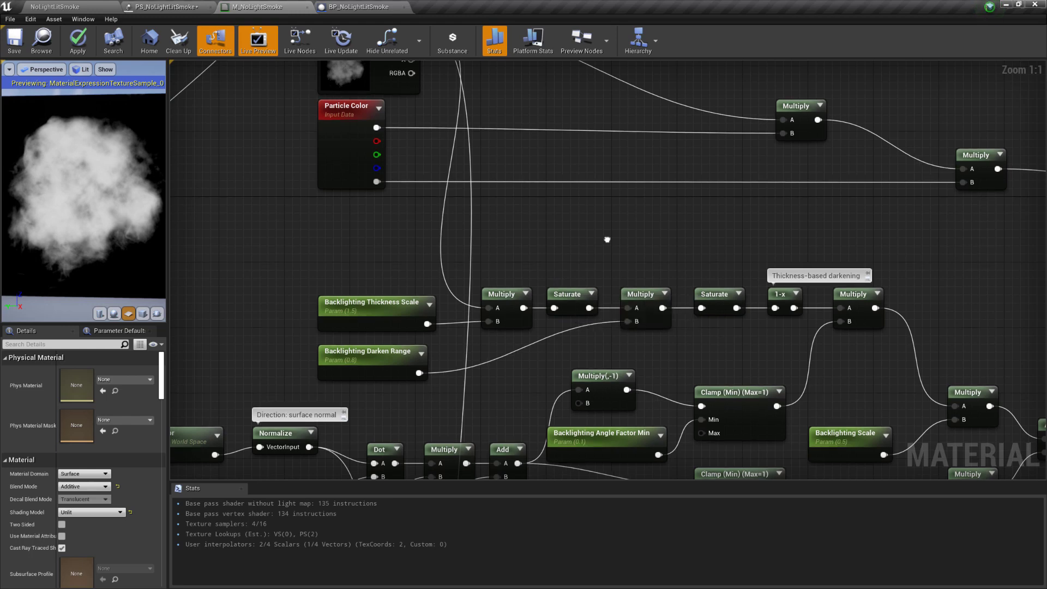
{"action": "right_click_drag", "start_coordinate": [608, 234], "coordinate": [571, 218]}
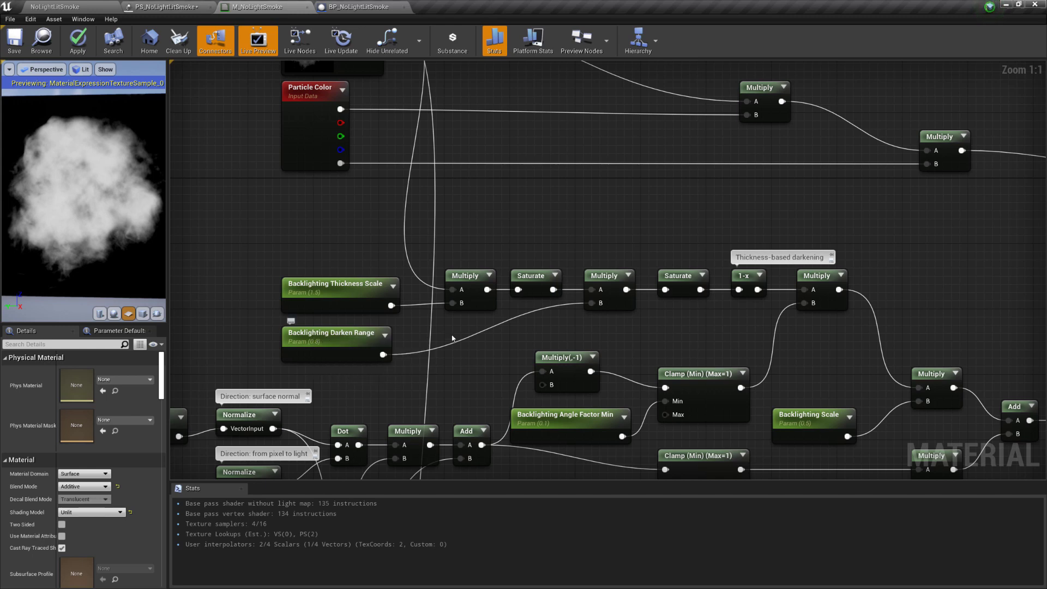
{"action": "right_click_drag", "start_coordinate": [644, 322], "coordinate": [644, 326]}
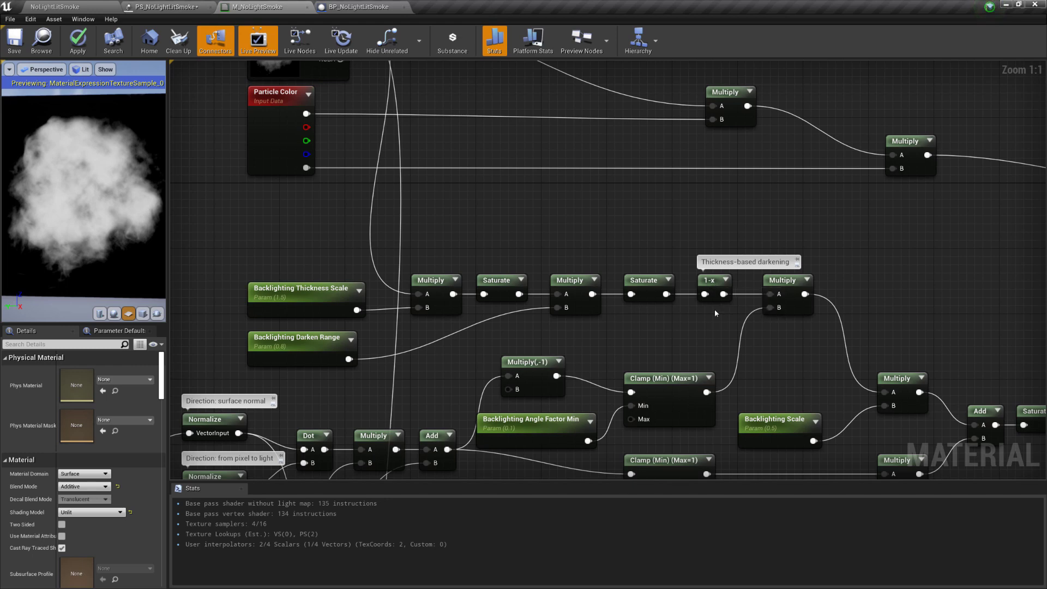
{"action": "right_click_drag", "start_coordinate": [715, 318], "coordinate": [688, 324]}
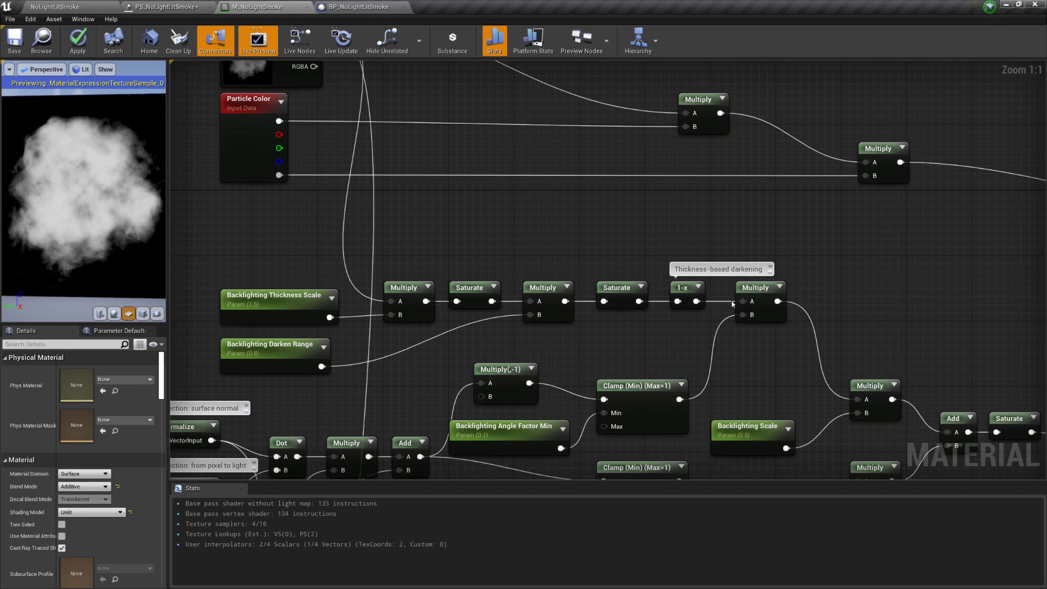
{"action": "right_click_drag", "start_coordinate": [747, 315], "coordinate": [667, 247]}
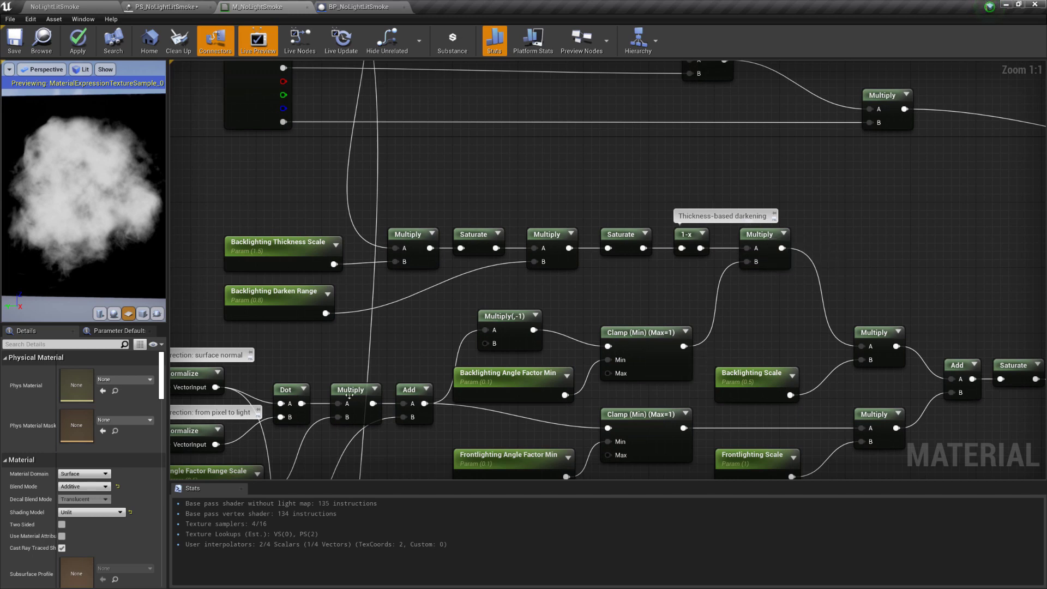
{"action": "right_click_drag", "start_coordinate": [754, 305], "coordinate": [738, 281]}
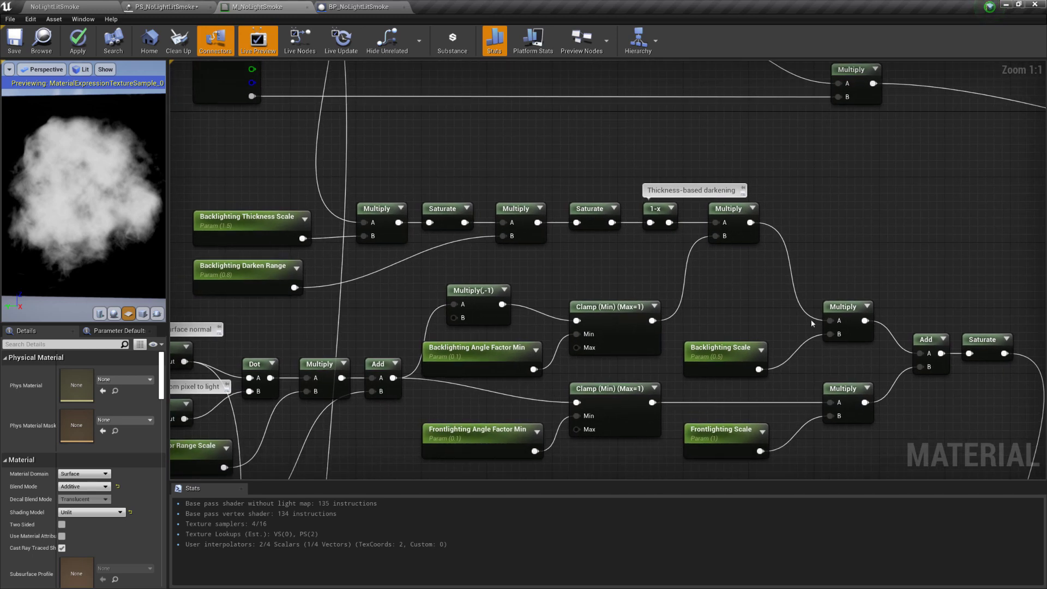
{"action": "right_click_drag", "start_coordinate": [788, 251], "coordinate": [732, 197]}
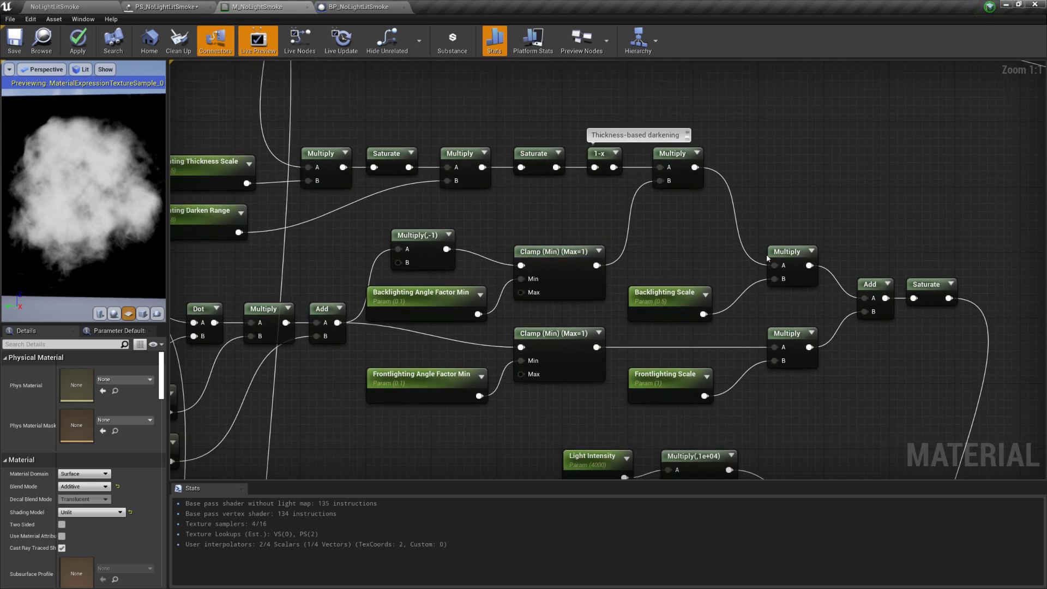
- Trace the combined front and backlighting into the alpha of the Lerp between the Shadow and Highlight colours
{"action": "scroll", "coordinate": [853, 334], "scroll_direction": "down", "scroll_amount": 3}
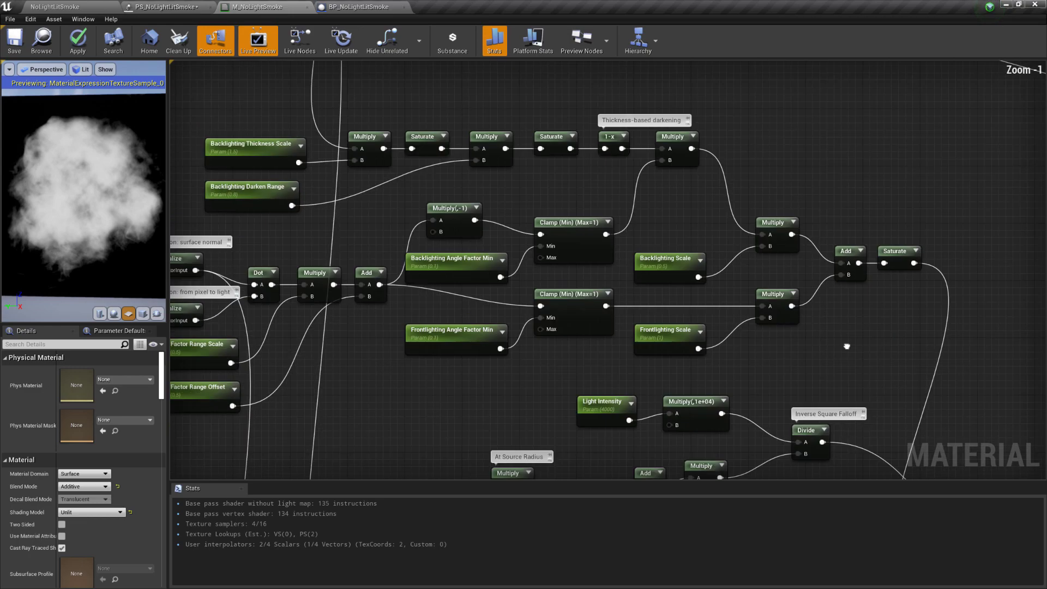
{"action": "right_click_drag", "start_coordinate": [866, 343], "coordinate": [889, 293]}
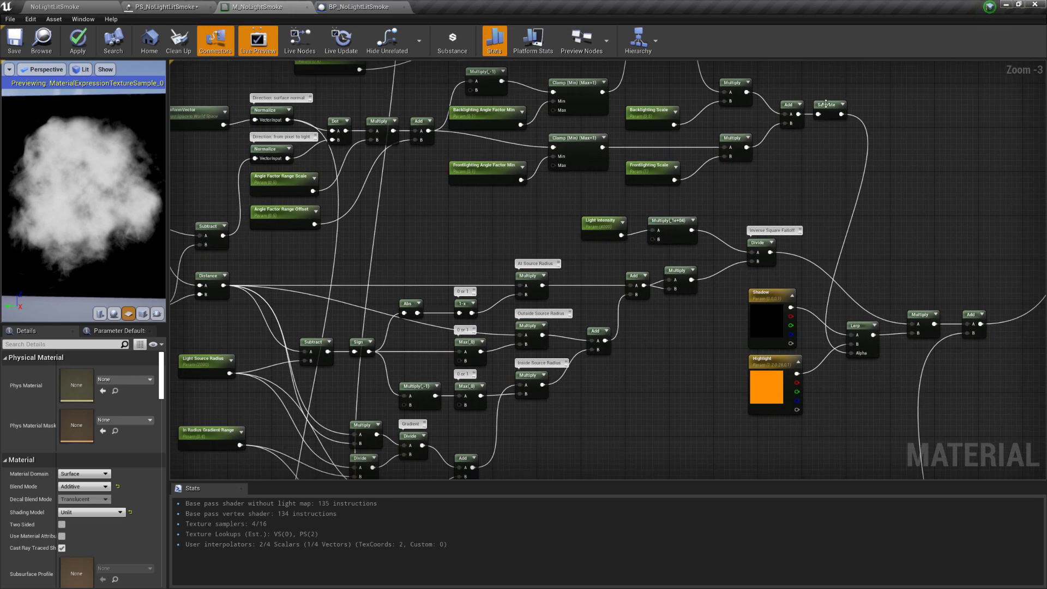
{"action": "scroll", "coordinate": [835, 121], "scroll_direction": "up", "scroll_amount": 1}
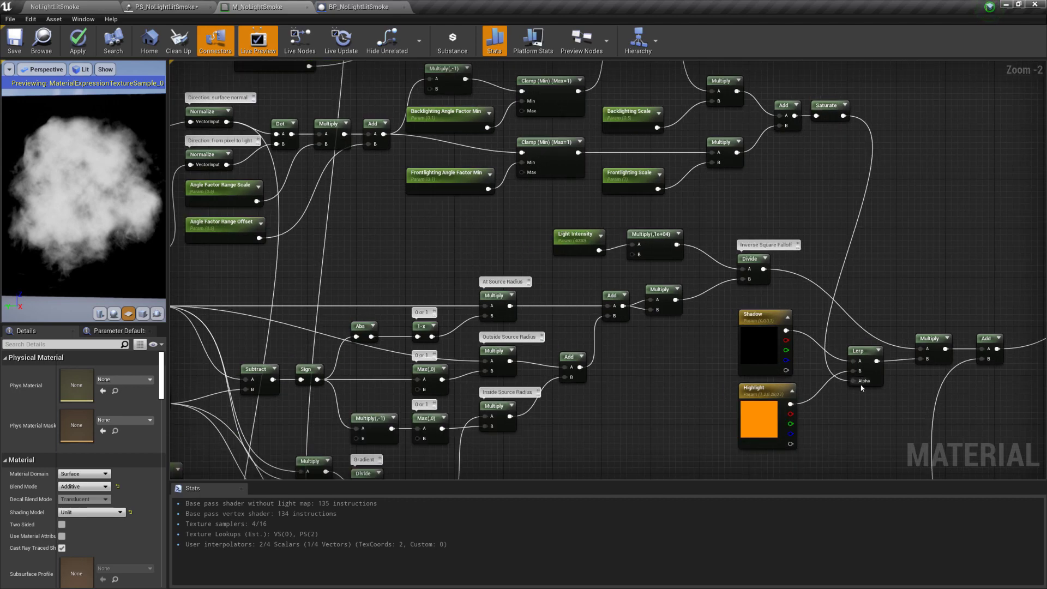
{"action": "scroll", "coordinate": [854, 371], "scroll_direction": "up", "scroll_amount": 1}
{"action": "scroll", "coordinate": [853, 370], "scroll_direction": "down", "scroll_amount": 2}
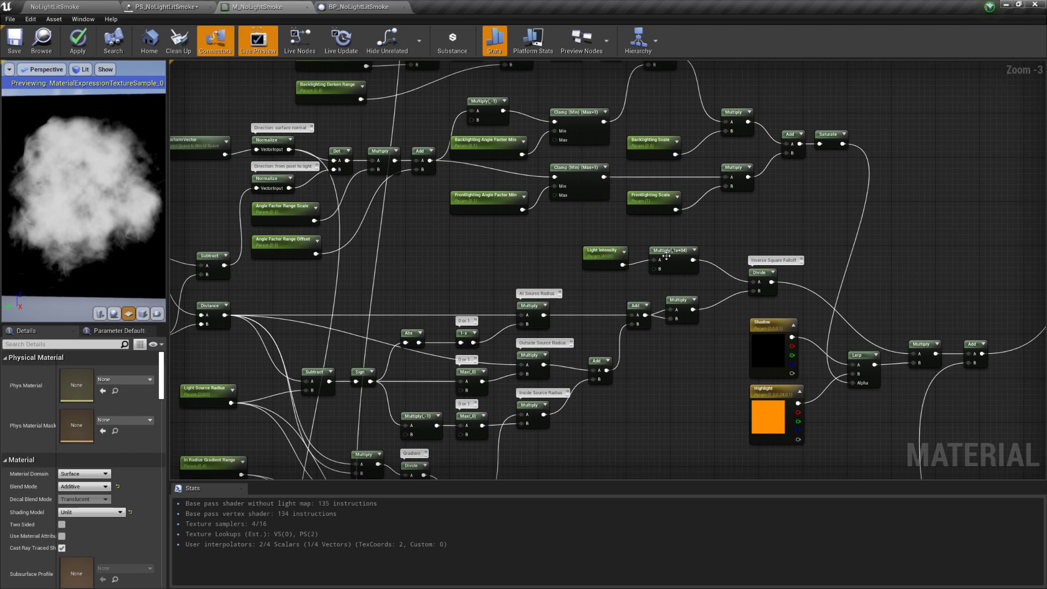
- Review the first light's node network, marking out the thickness-based darkening nodes with a temporary selection and tracing them to the smoke Texture Sample
{"action": "scroll", "coordinate": [645, 392], "scroll_direction": "down", "scroll_amount": 1}
{"action": "right_click_drag", "start_coordinate": [643, 402], "coordinate": [719, 383]}
{"action": "scroll", "coordinate": [710, 373], "scroll_direction": "down", "scroll_amount": 1}
{"action": "scroll", "coordinate": [710, 373], "scroll_direction": "up", "scroll_amount": 1}
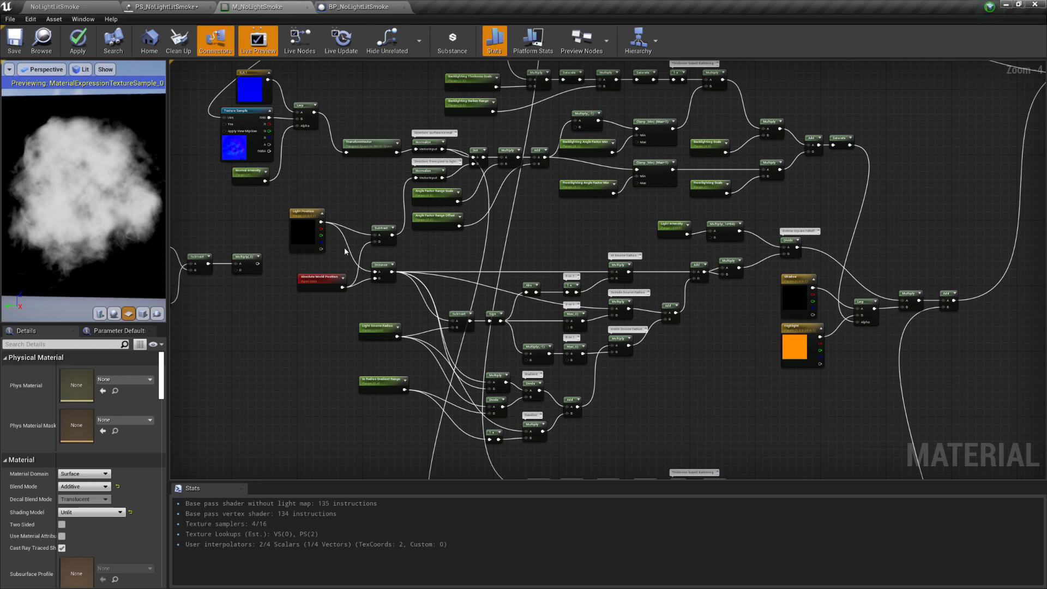
{"action": "right_click_drag", "start_coordinate": [556, 222], "coordinate": [544, 315]}
{"action": "scroll", "coordinate": [735, 292], "scroll_direction": "up", "scroll_amount": 1}
{"action": "right_click_drag", "start_coordinate": [801, 283], "coordinate": [497, 173]}
{"action": "left_click_drag", "start_coordinate": [334, 155], "coordinate": [786, 270]}
{"action": "left_click", "coordinate": [799, 179]}
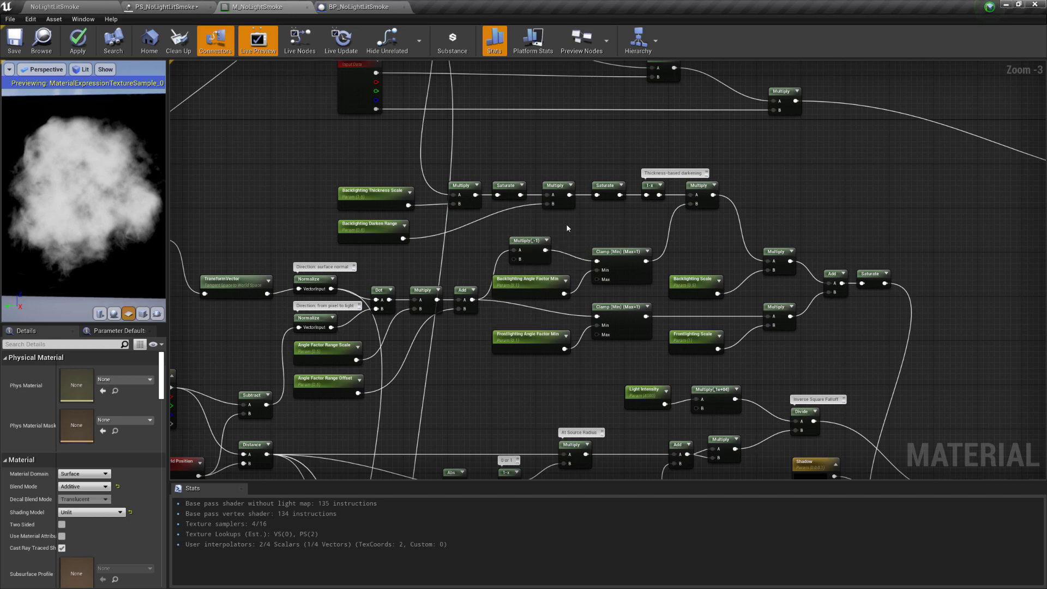
{"action": "right_click_drag", "start_coordinate": [432, 206], "coordinate": [457, 313]}
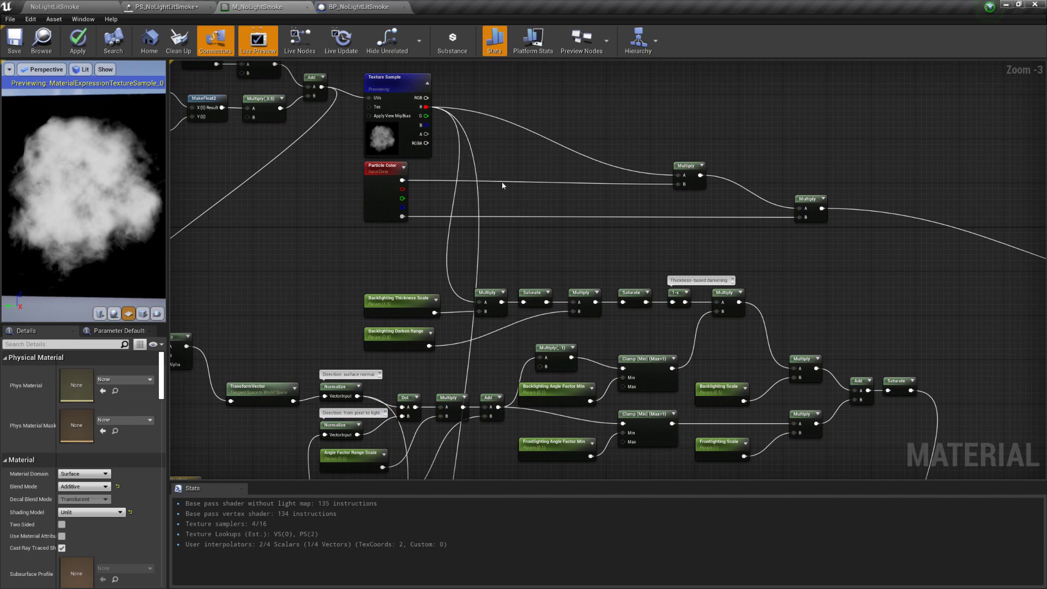
- Compare the first light's node network with its duplicate for the second light by box-selecting the node groups
{"action": "scroll", "coordinate": [806, 350], "scroll_direction": "down", "scroll_amount": 3}
{"action": "right_click_drag", "start_coordinate": [775, 297], "coordinate": [760, 136]}
{"action": "scroll", "coordinate": [760, 140], "scroll_direction": "down", "scroll_amount": 1}
{"action": "left_click_drag", "start_coordinate": [417, 252], "coordinate": [807, 440]}
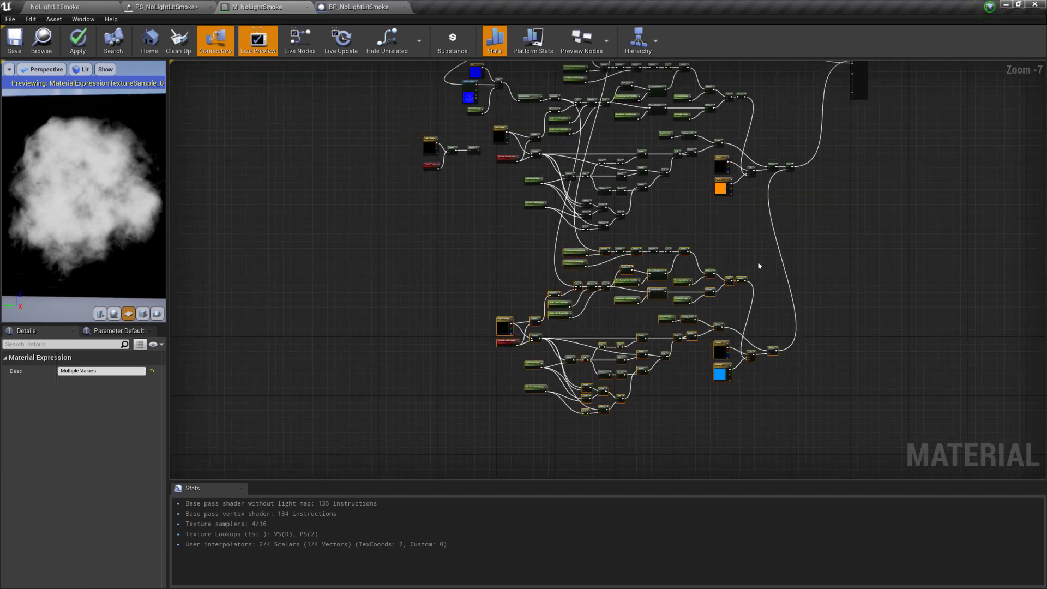
{"action": "right_click_drag", "start_coordinate": [758, 263], "coordinate": [754, 390]}
{"action": "left_click_drag", "start_coordinate": [817, 356], "coordinate": [549, 178]}
{"action": "right_click_drag", "start_coordinate": [812, 345], "coordinate": [788, 246]}
{"action": "left_click_drag", "start_coordinate": [800, 453], "coordinate": [486, 300]}
{"action": "right_click_drag", "start_coordinate": [488, 145], "coordinate": [519, 274]}
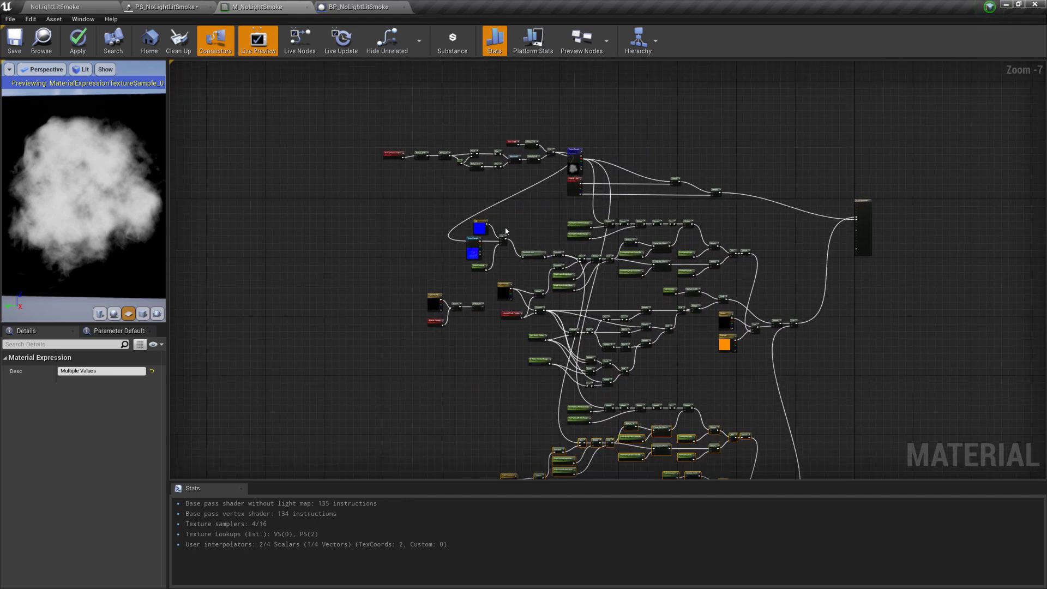
- Examine the normal map chain, where Normal Intensity drives a Lerp from 0,0,1 into TransformVector and the surface normal Normalize node
{"action": "scroll", "coordinate": [506, 231], "scroll_direction": "up", "scroll_amount": 6}
{"action": "right_click_drag", "start_coordinate": [611, 236], "coordinate": [632, 295]}
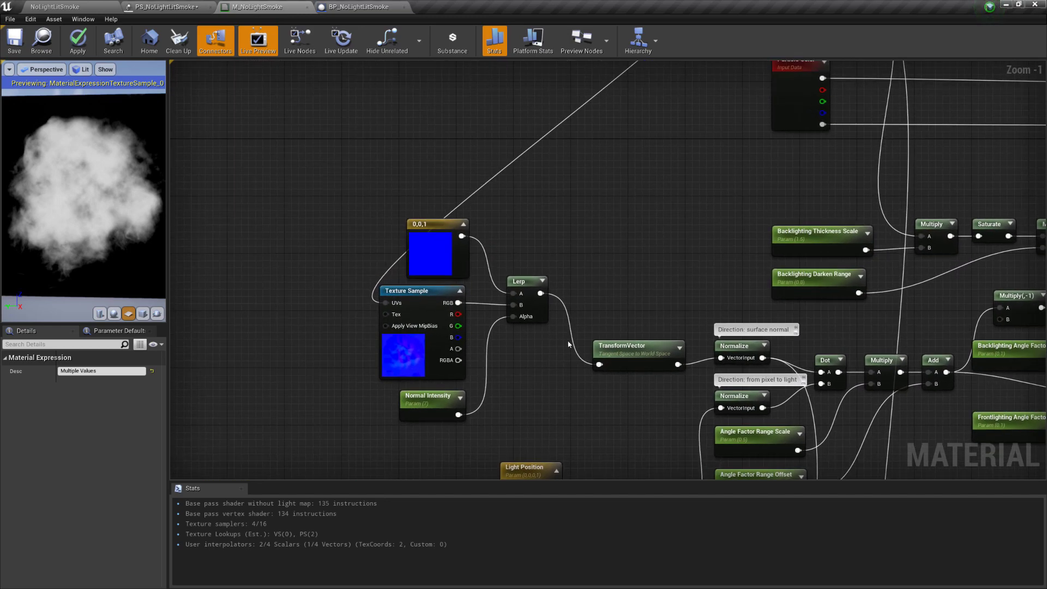
{"action": "scroll", "coordinate": [589, 305], "scroll_direction": "down", "scroll_amount": 1}
{"action": "mouse_move", "coordinate": [616, 223]}
{"action": "right_mouse_down"}
{"action": "mouse_move", "coordinate": [598, 341]}
{"action": "mouse_move", "coordinate": [610, 231]}
{"action": "right_mouse_up"}
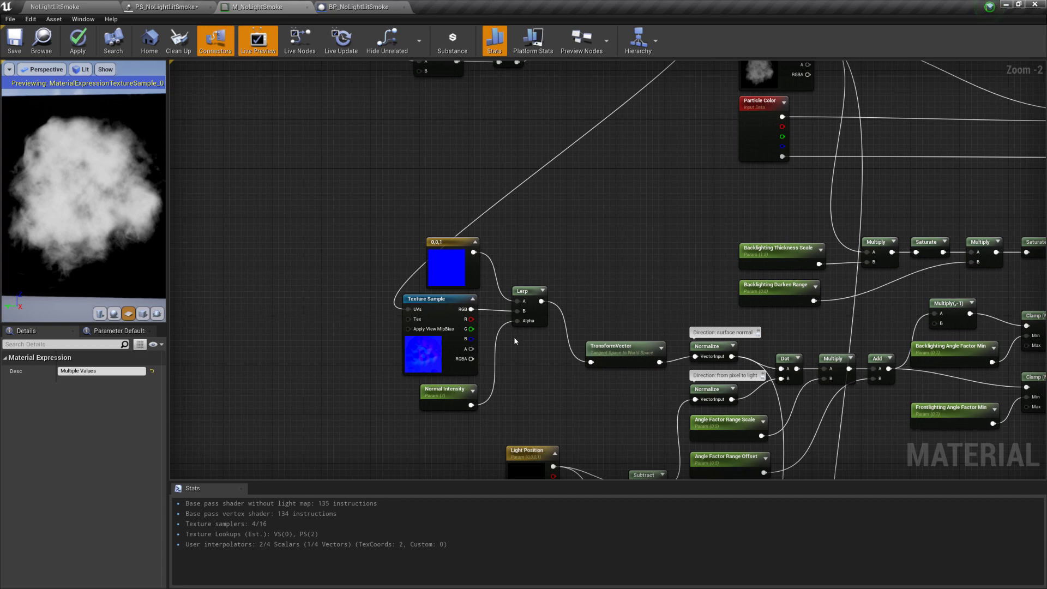
{"action": "scroll", "coordinate": [514, 336], "scroll_direction": "up", "scroll_amount": 1}
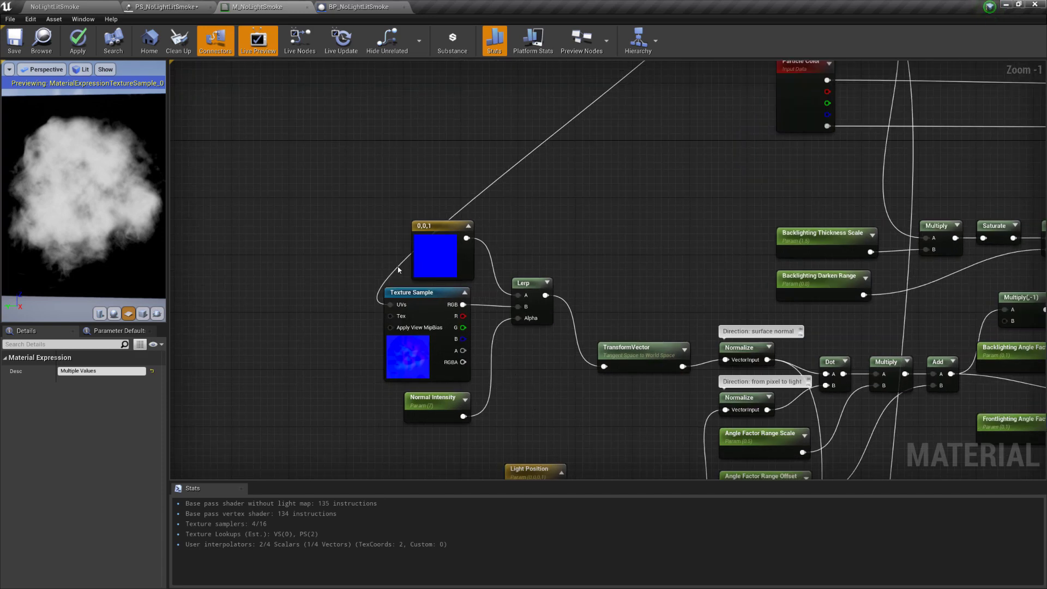
{"action": "mouse_move", "coordinate": [604, 406]}
{"action": "right_mouse_down"}
{"action": "mouse_move", "coordinate": [569, 385]}
{"action": "mouse_move", "coordinate": [595, 394]}
{"action": "right_mouse_up"}
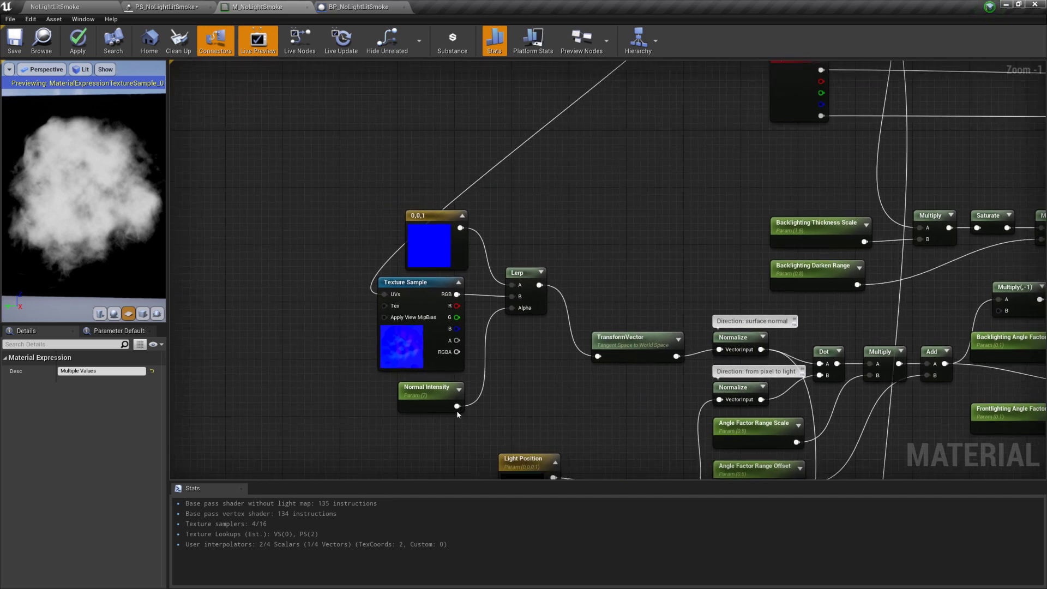
{"action": "scroll", "coordinate": [435, 402], "scroll_direction": "up", "scroll_amount": 1}
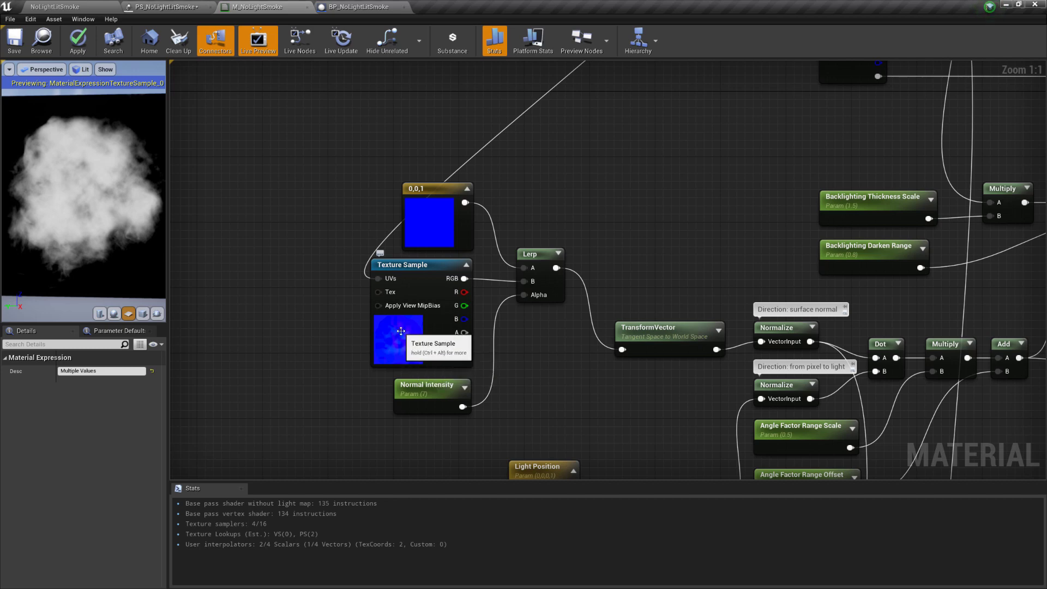
{"action": "right_click_drag", "start_coordinate": [399, 334], "coordinate": [314, 326]}
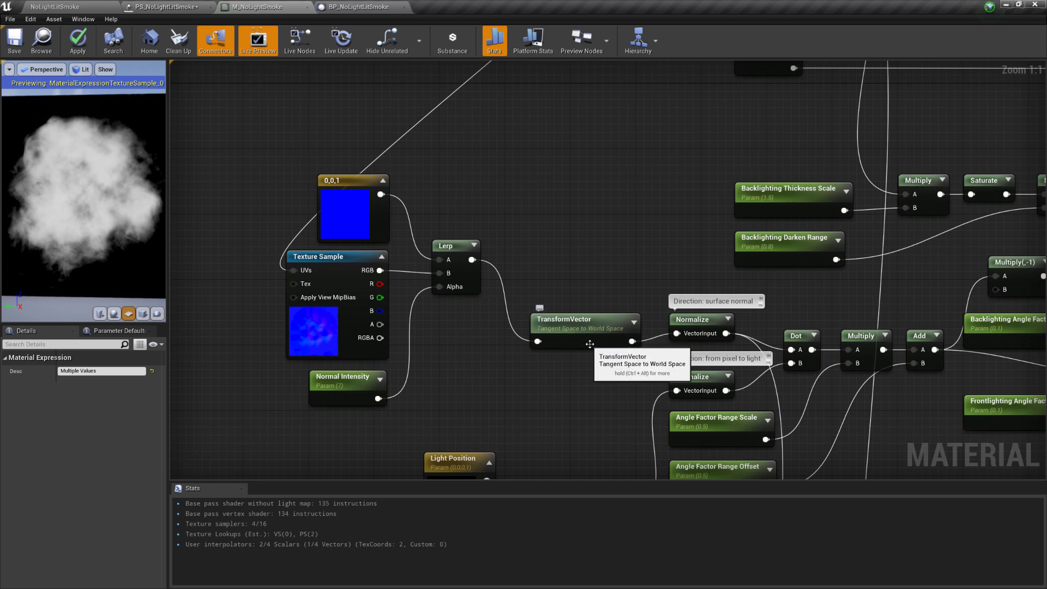
{"action": "right_click_drag", "start_coordinate": [597, 371], "coordinate": [535, 272]}
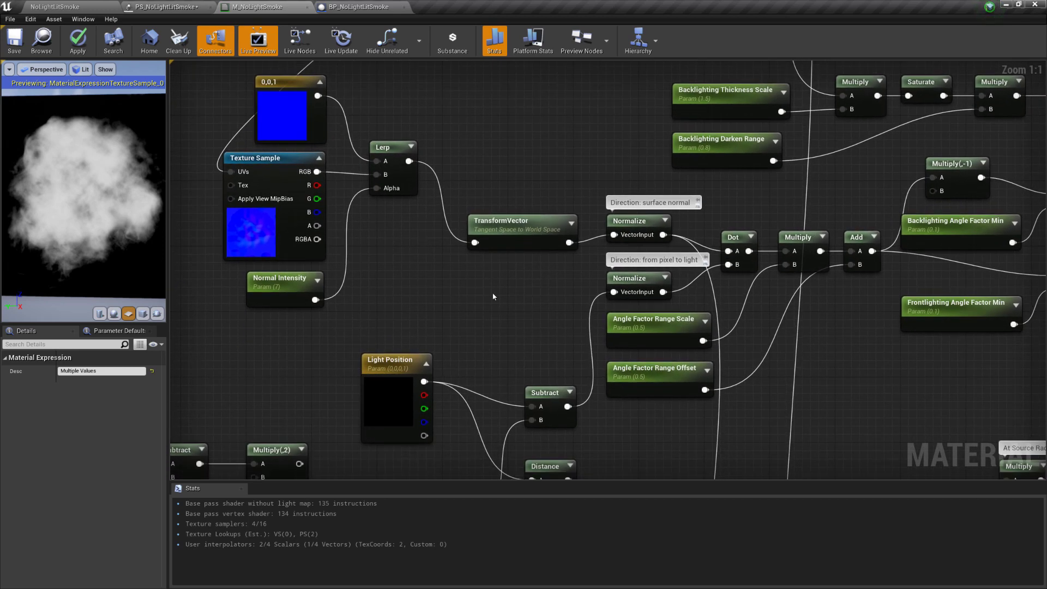
{"action": "scroll", "coordinate": [493, 296], "scroll_direction": "down", "scroll_amount": 1}
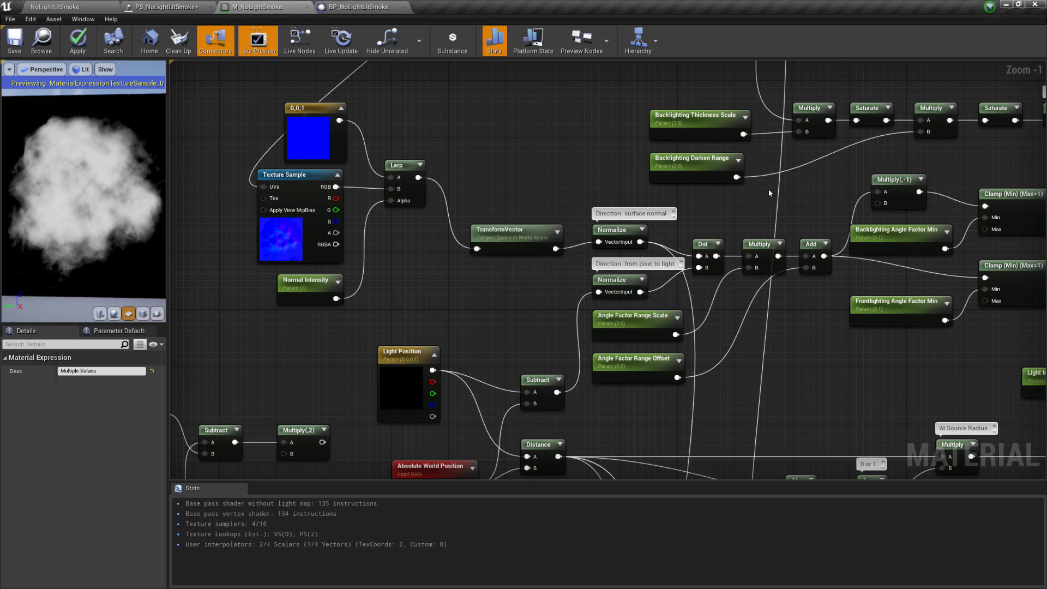
- Switch to the BP_NoLightLitSmoke blueprint and examine how Event BeginPlay creates a dynamic material instance and stores it in MID
{"action": "scroll", "coordinate": [652, 247], "scroll_direction": "down", "scroll_amount": 2}
{"action": "scroll", "coordinate": [653, 247], "scroll_direction": "down", "scroll_amount": 4}
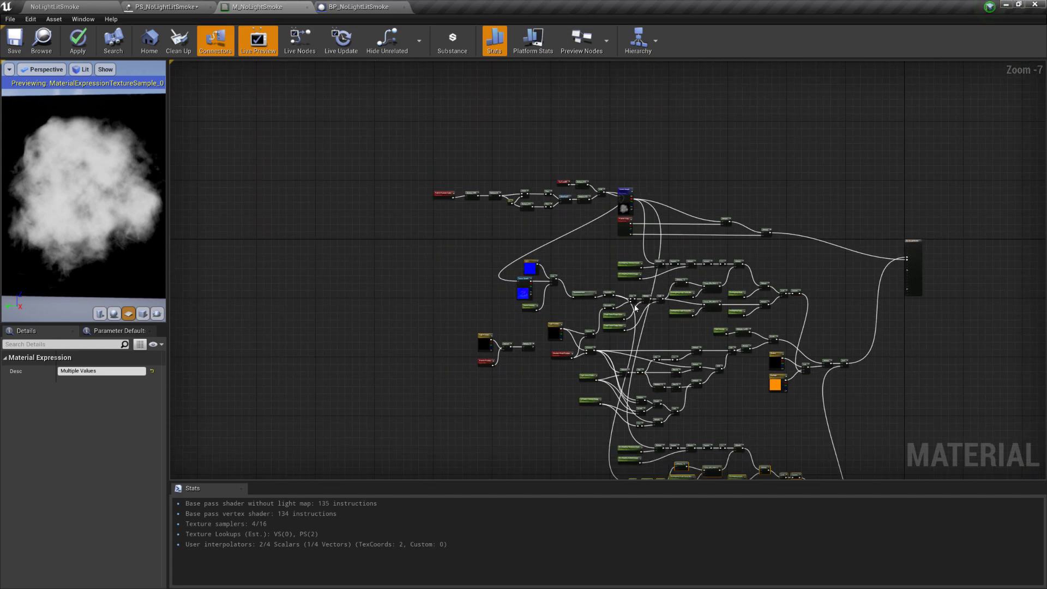
{"action": "left_click", "coordinate": [358, 7]}
{"action": "scroll", "coordinate": [423, 234], "scroll_direction": "down", "scroll_amount": 5}
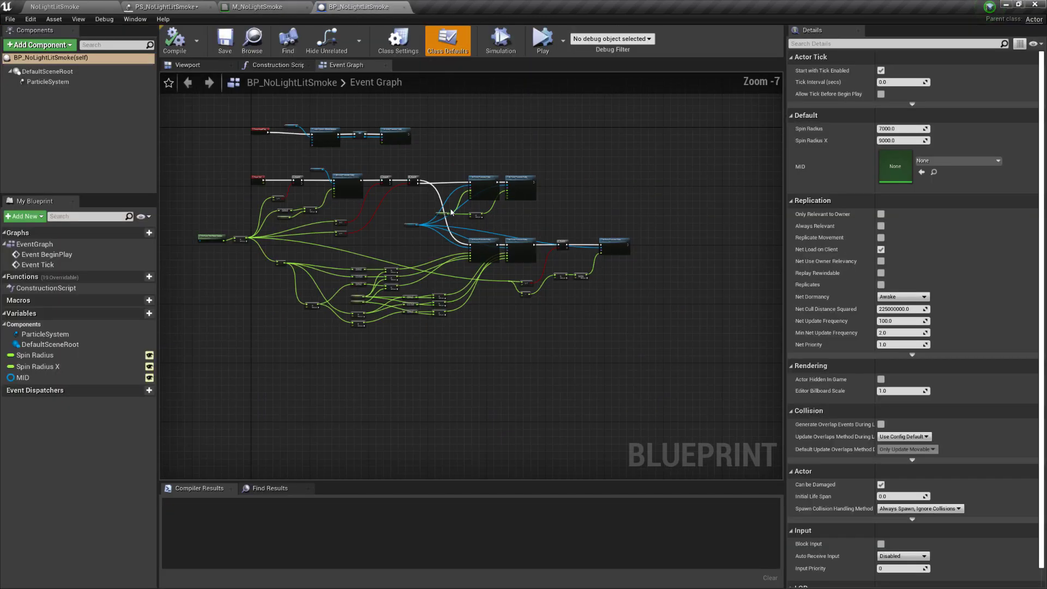
{"action": "scroll", "coordinate": [433, 251], "scroll_direction": "up", "scroll_amount": 5}
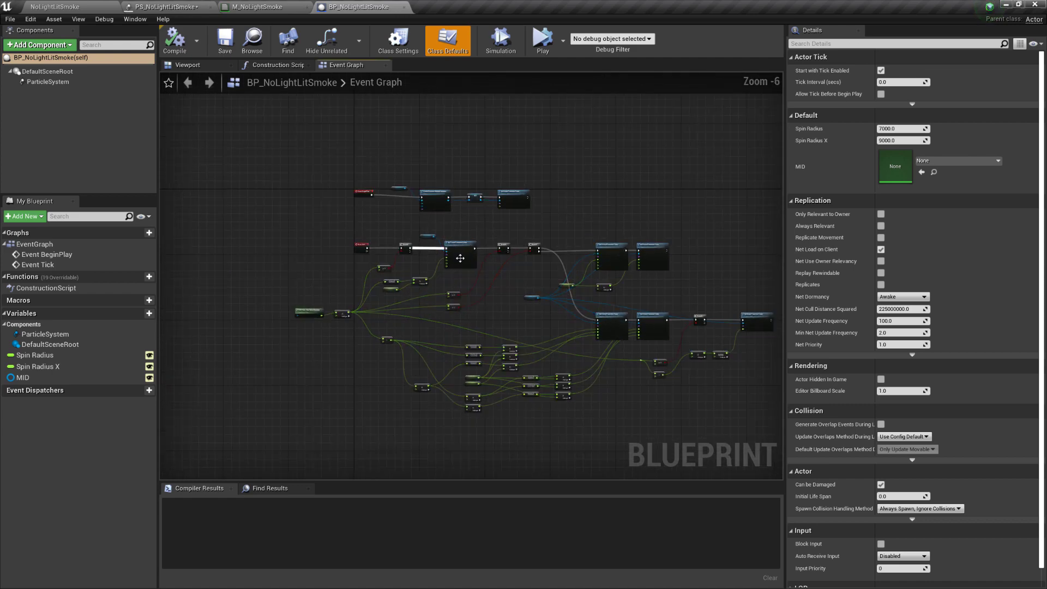
{"action": "scroll", "coordinate": [441, 200], "scroll_direction": "up", "scroll_amount": 2}
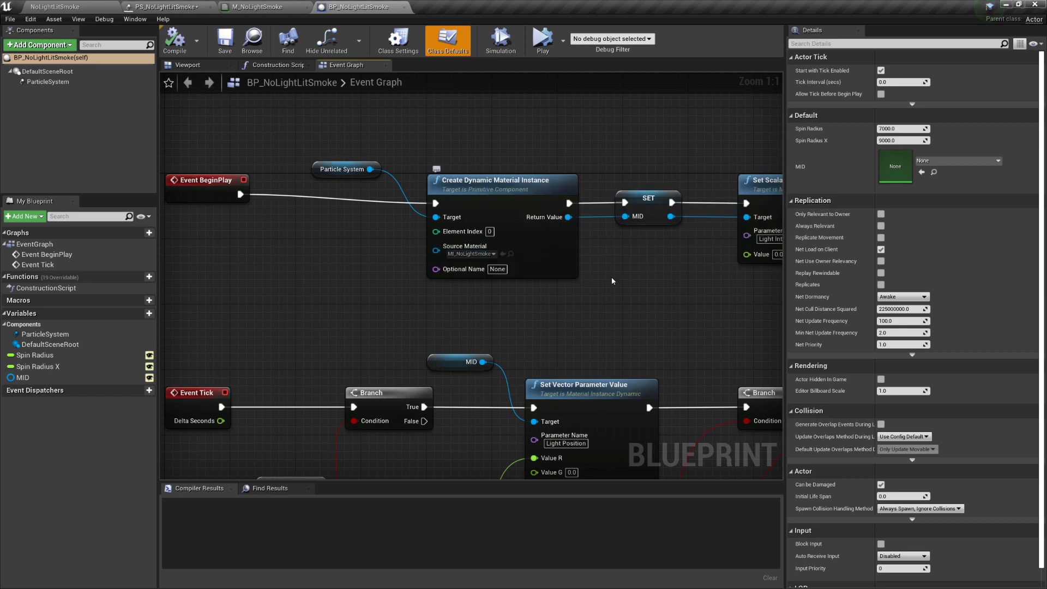
- Examine the Event Tick chain's branches and Set Vector Parameter Value nodes that drive Light Position and Light Position 2
{"action": "right_click_drag", "start_coordinate": [646, 277], "coordinate": [589, 130]}
{"action": "scroll", "coordinate": [574, 226], "scroll_direction": "down", "scroll_amount": 2}
{"action": "scroll", "coordinate": [589, 129], "scroll_direction": "down", "scroll_amount": 1}
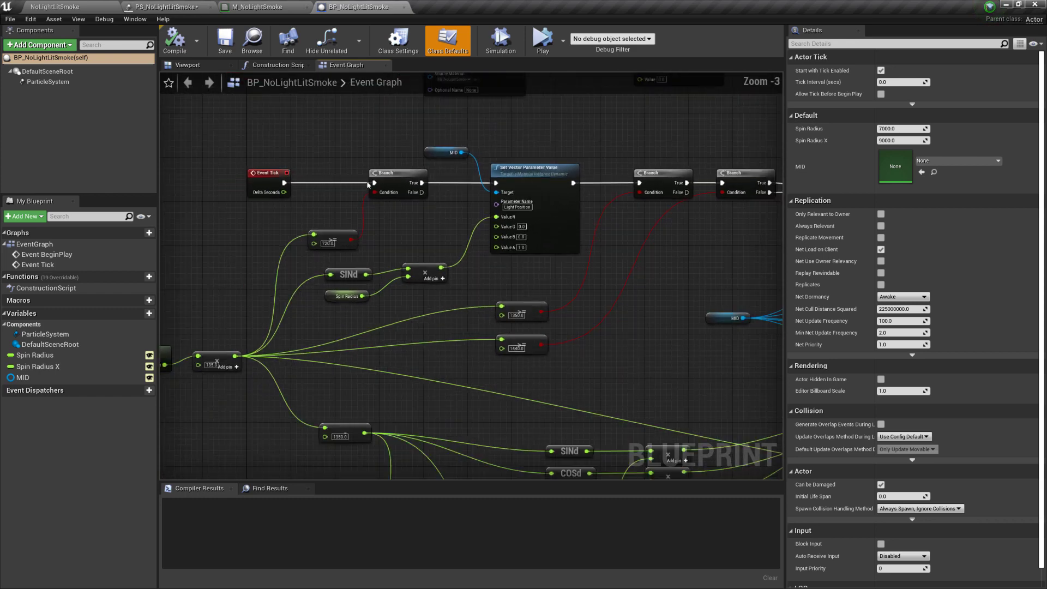
{"action": "scroll", "coordinate": [513, 214], "scroll_direction": "up", "scroll_amount": 3}
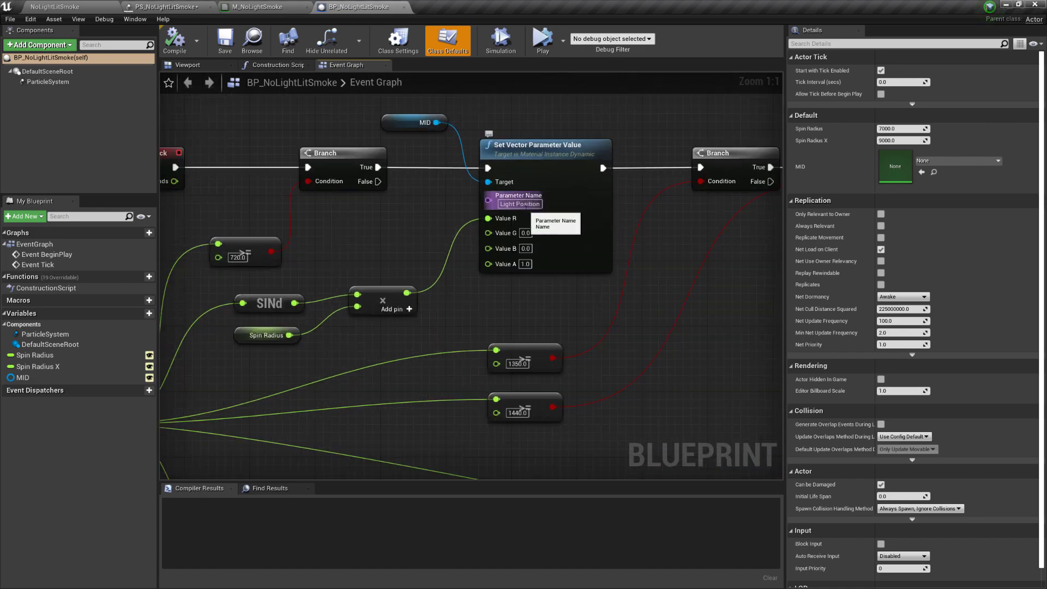
{"action": "scroll", "coordinate": [529, 209], "scroll_direction": "down", "scroll_amount": 4}
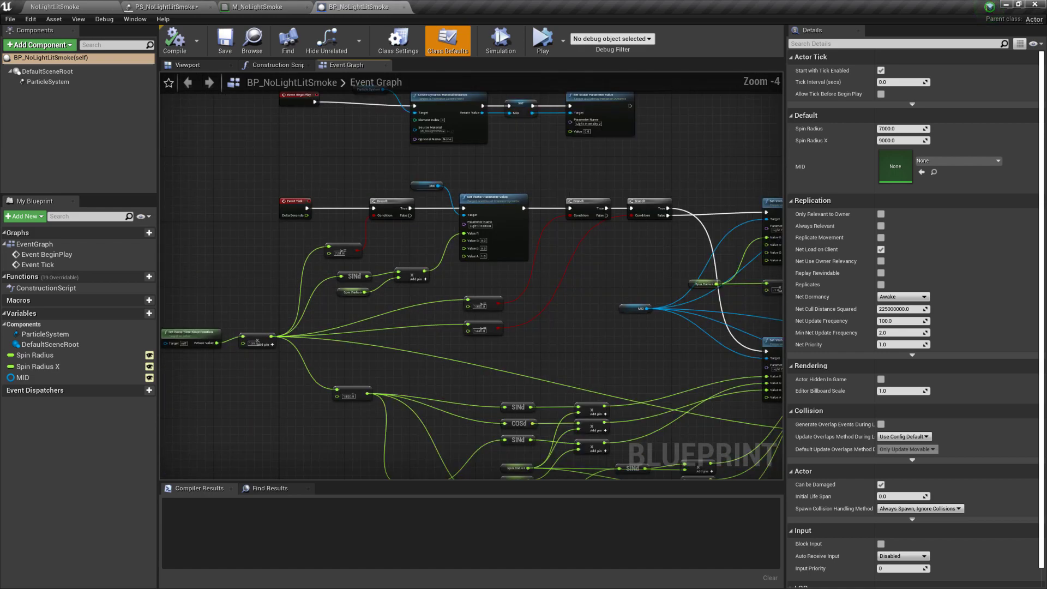
{"action": "scroll", "coordinate": [522, 186], "scroll_direction": "up", "scroll_amount": 4}
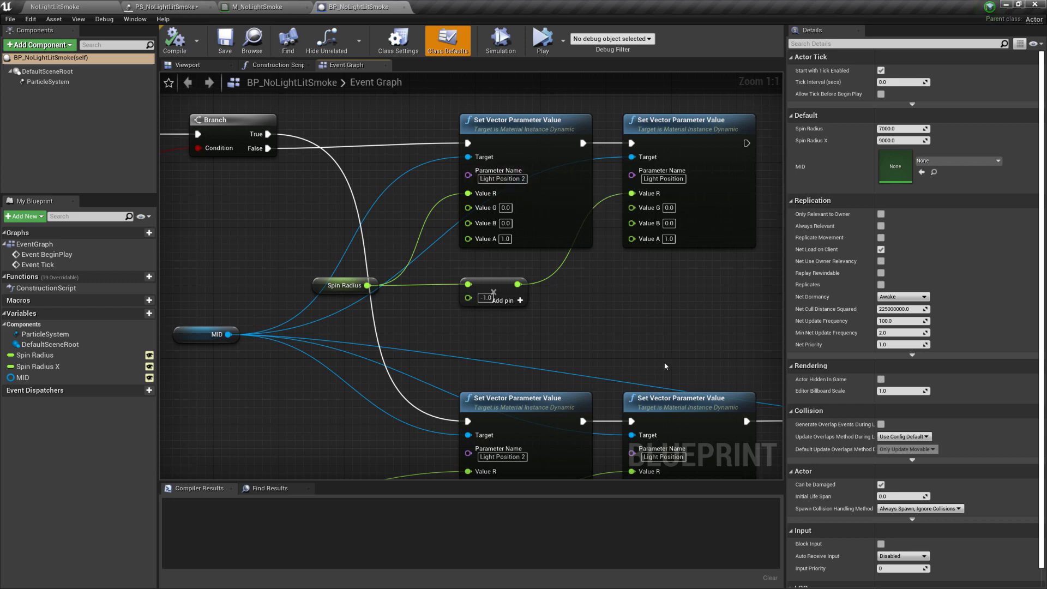
{"action": "right_click_drag", "start_coordinate": [666, 366], "coordinate": [648, 284]}
{"action": "scroll", "coordinate": [538, 400], "scroll_direction": "down", "scroll_amount": 2}
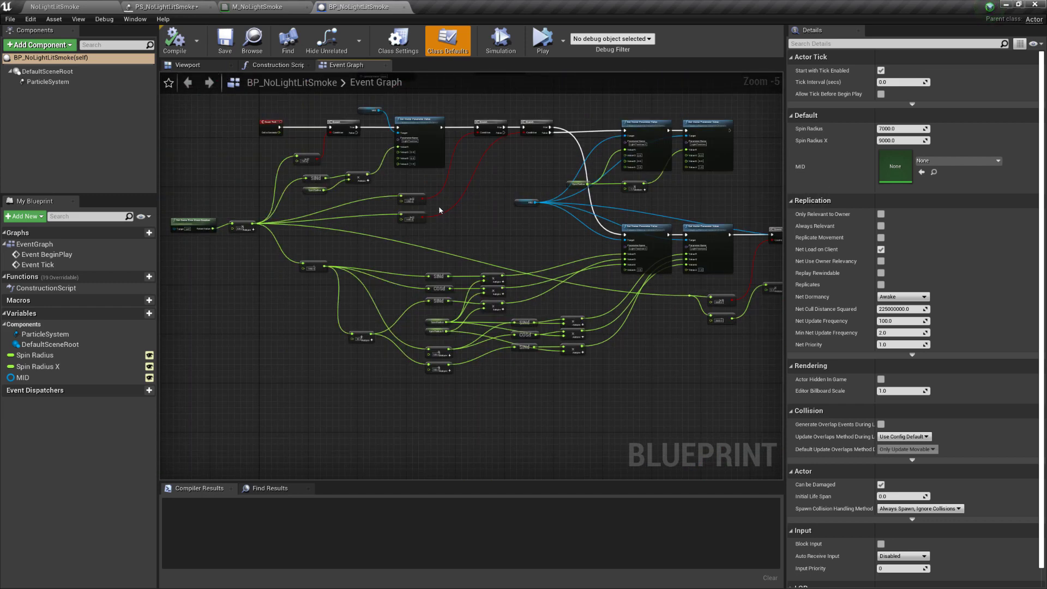
- Examine the Event Tick chain through to its final Set Scalar Parameter Value node, and play the NoLightLitSmoke level to watch the lights move
{"action": "scroll", "coordinate": [475, 324], "scroll_direction": "up", "scroll_amount": 1}
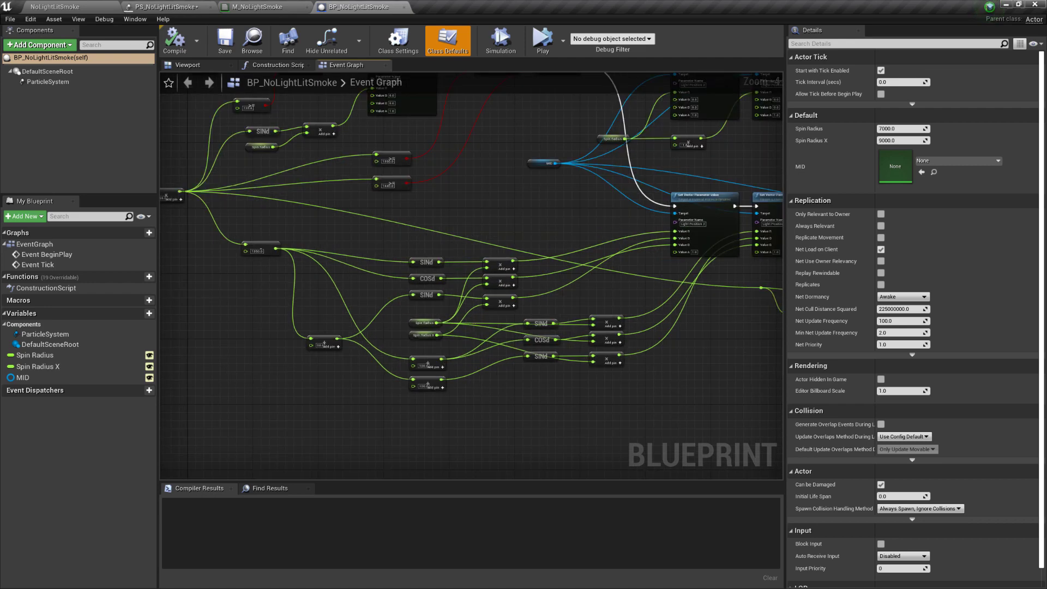
{"action": "right_click_drag", "start_coordinate": [778, 232], "coordinate": [577, 377]}
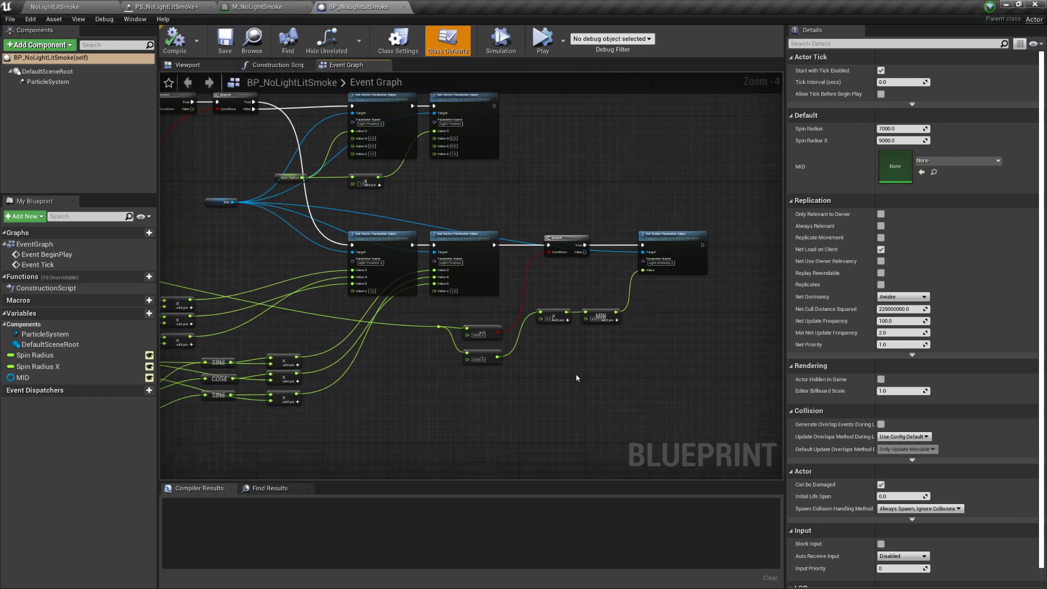
{"action": "left_click", "coordinate": [54, 7]}
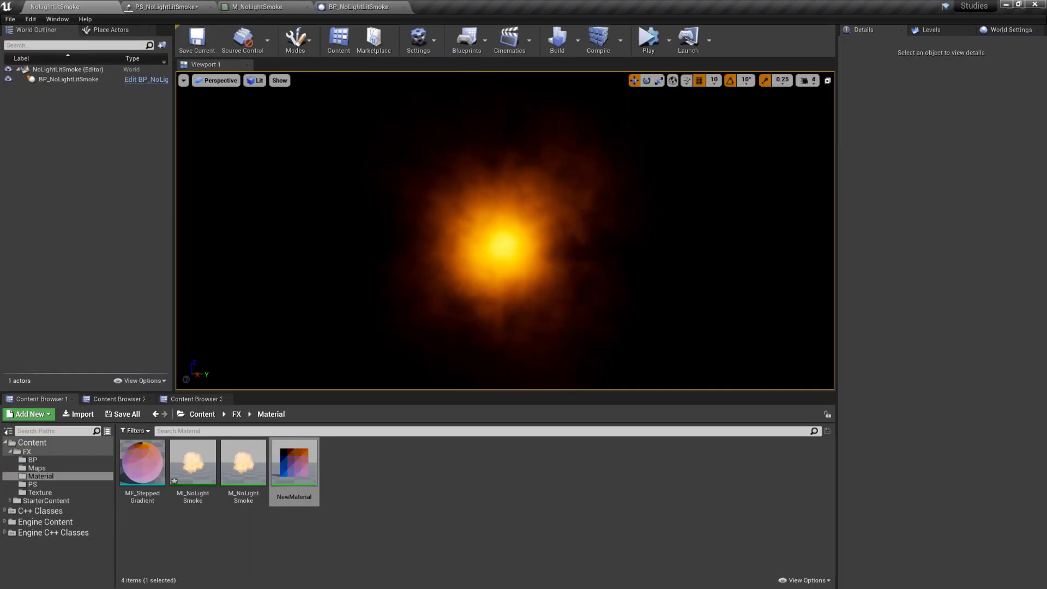
{"action": "left_click", "coordinate": [647, 52]}
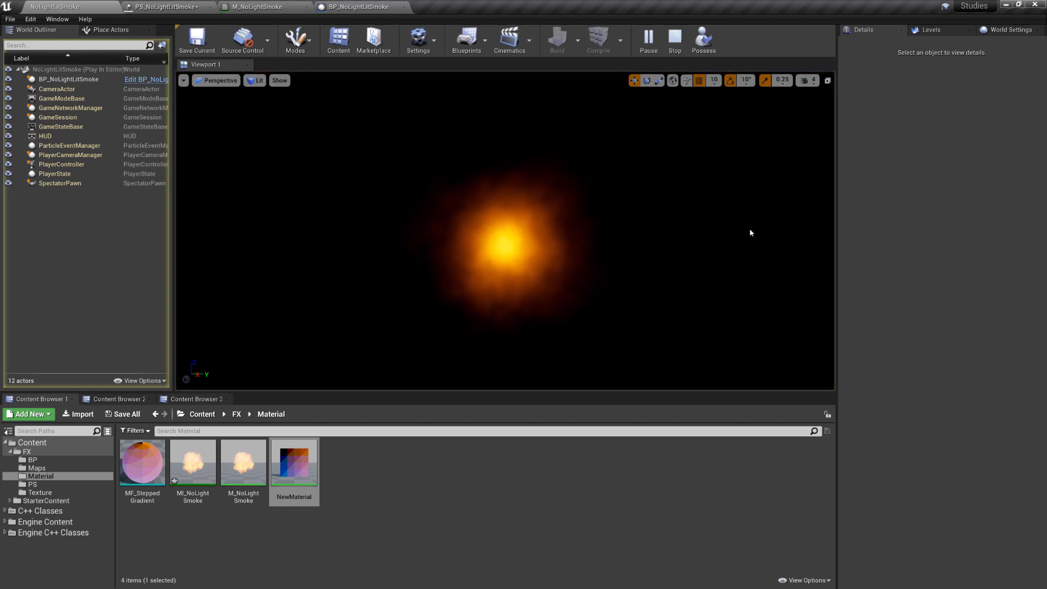
{"action": "left_click", "coordinate": [749, 233]}
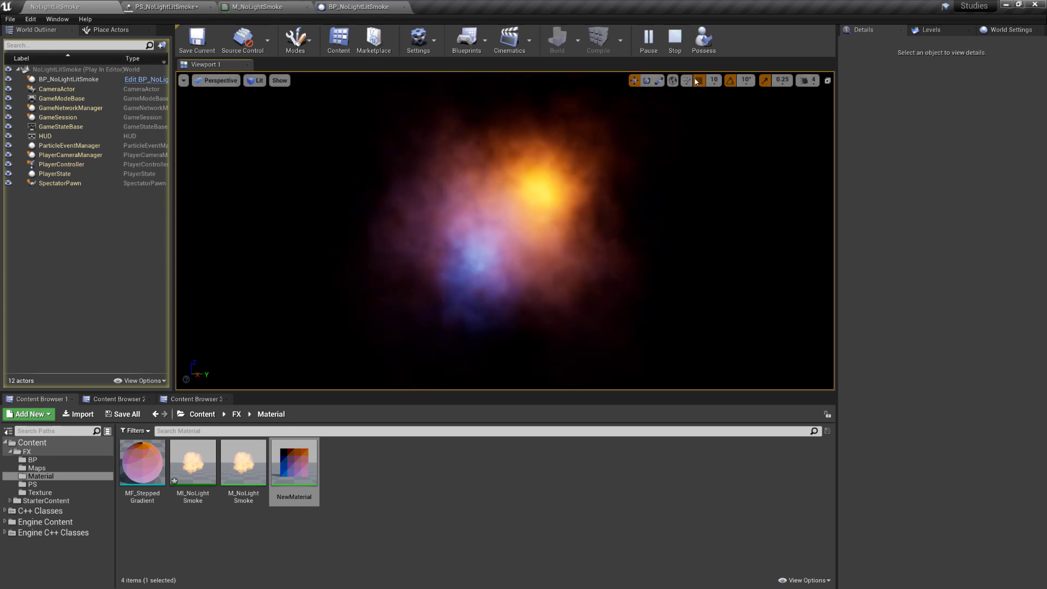
{"action": "left_click", "coordinate": [676, 41]}
- Switch to the M_NoLightSmoke material and examine the unconnected branch where Light Position and Particle Position feed Subtract and Multiply(,2)
{"action": "left_click", "coordinate": [343, 6]}
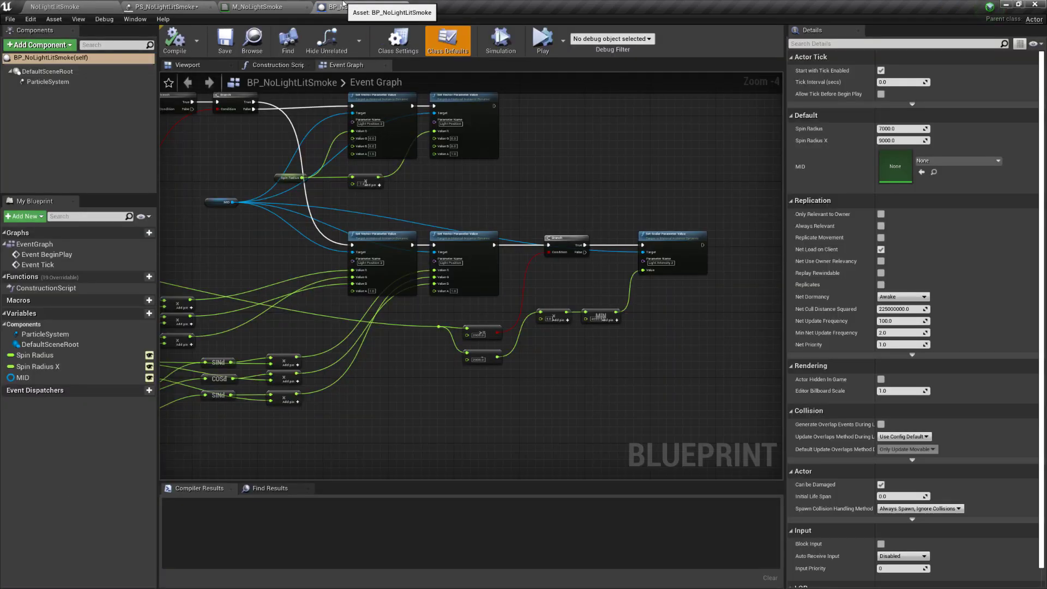
{"action": "left_click", "coordinate": [257, 7]}
{"action": "scroll", "coordinate": [402, 205], "scroll_direction": "down", "scroll_amount": 4}
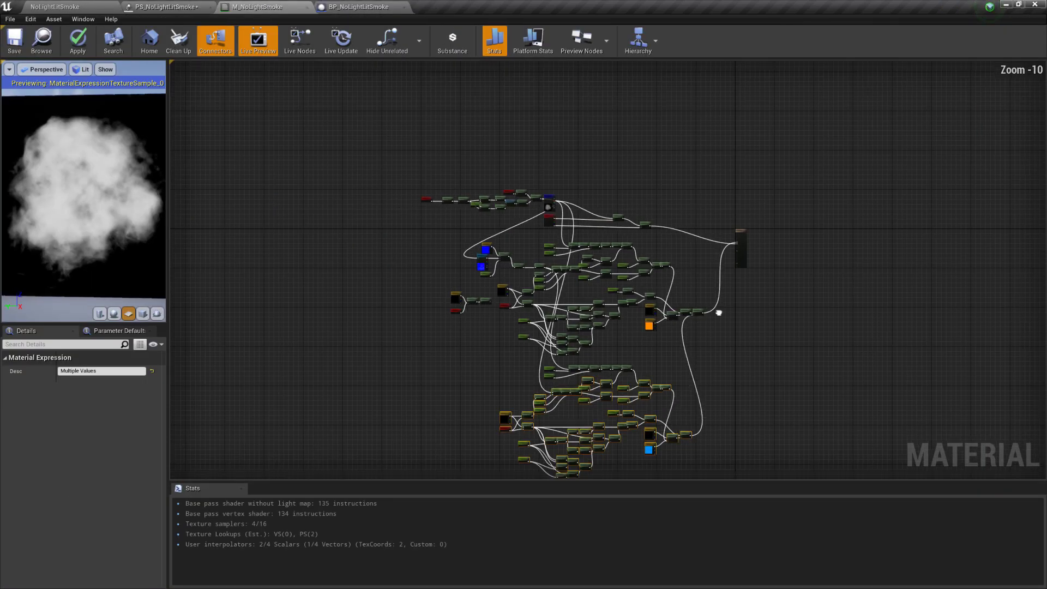
{"action": "right_click_drag", "start_coordinate": [719, 313], "coordinate": [696, 216]}
{"action": "left_click_drag", "start_coordinate": [710, 403], "coordinate": [399, 270]}
{"action": "scroll", "coordinate": [475, 234], "scroll_direction": "up", "scroll_amount": 5}
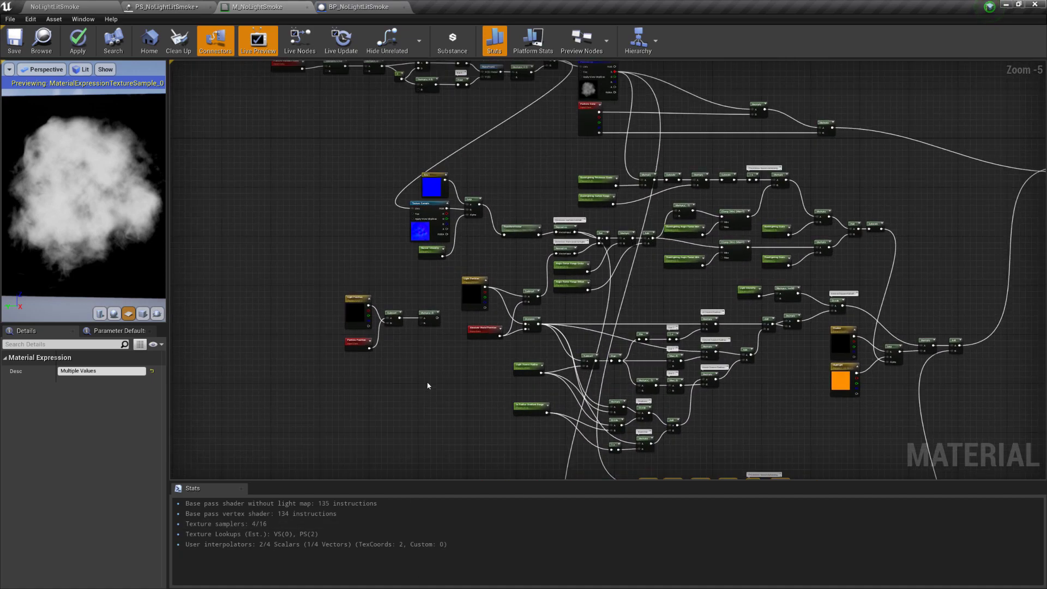
{"action": "scroll", "coordinate": [430, 386], "scroll_direction": "up", "scroll_amount": 2}
{"action": "right_click_drag", "start_coordinate": [446, 311], "coordinate": [442, 397]}
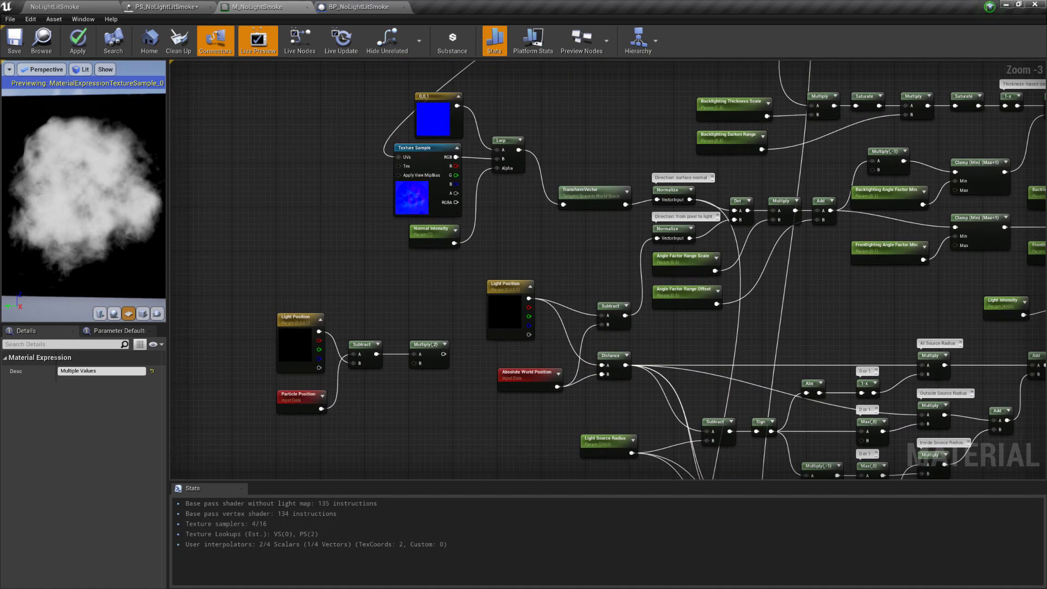
{"action": "scroll", "coordinate": [475, 264], "scroll_direction": "up", "scroll_amount": 3}
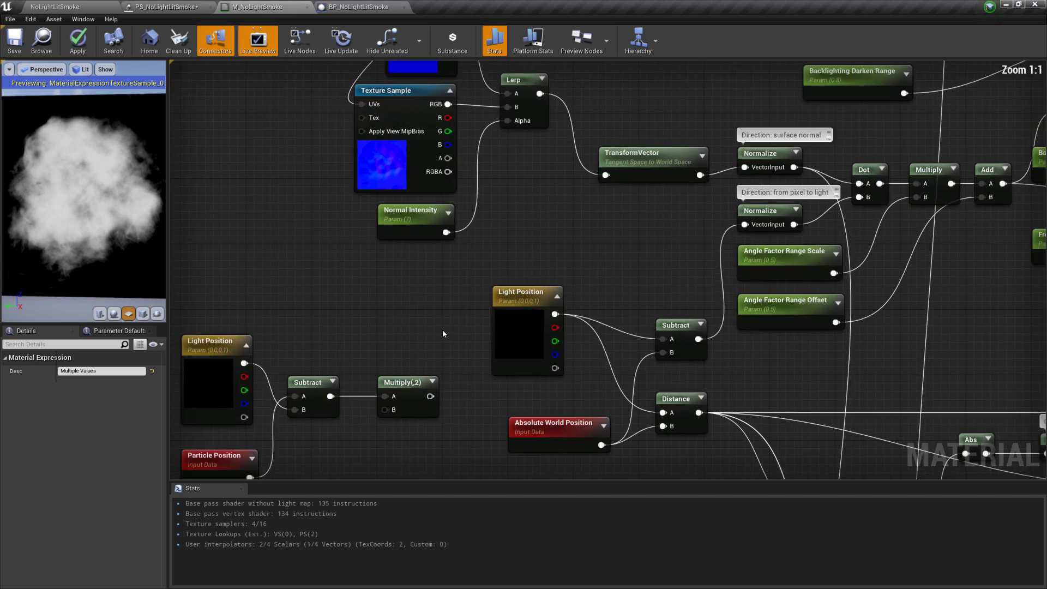
{"action": "right_click_drag", "start_coordinate": [443, 330], "coordinate": [473, 266]}
{"action": "scroll", "coordinate": [540, 235], "scroll_direction": "down", "scroll_amount": 2}
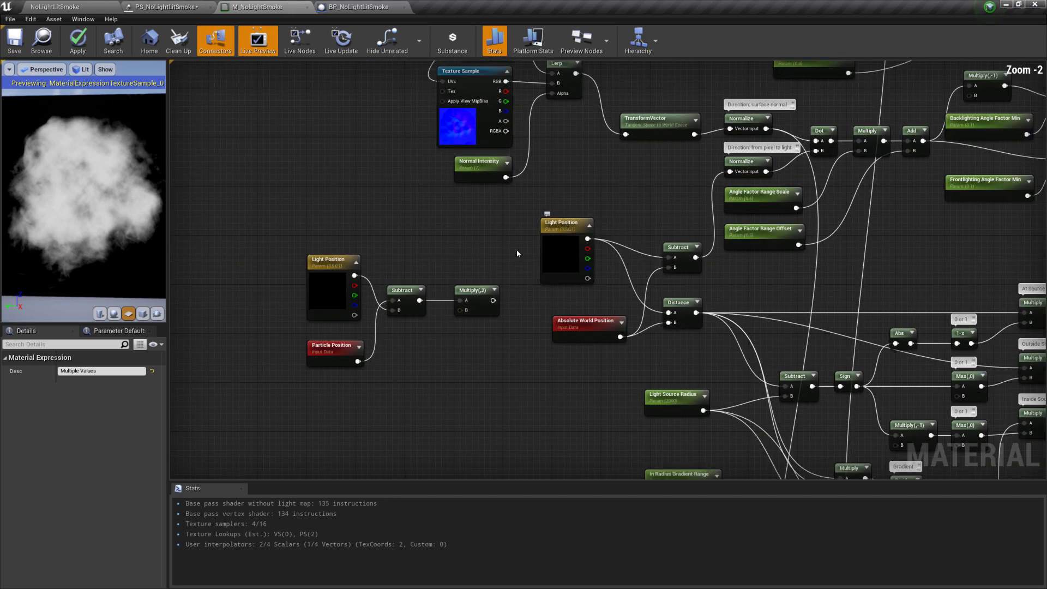
{"action": "scroll", "coordinate": [481, 252], "scroll_direction": "up", "scroll_amount": 1}
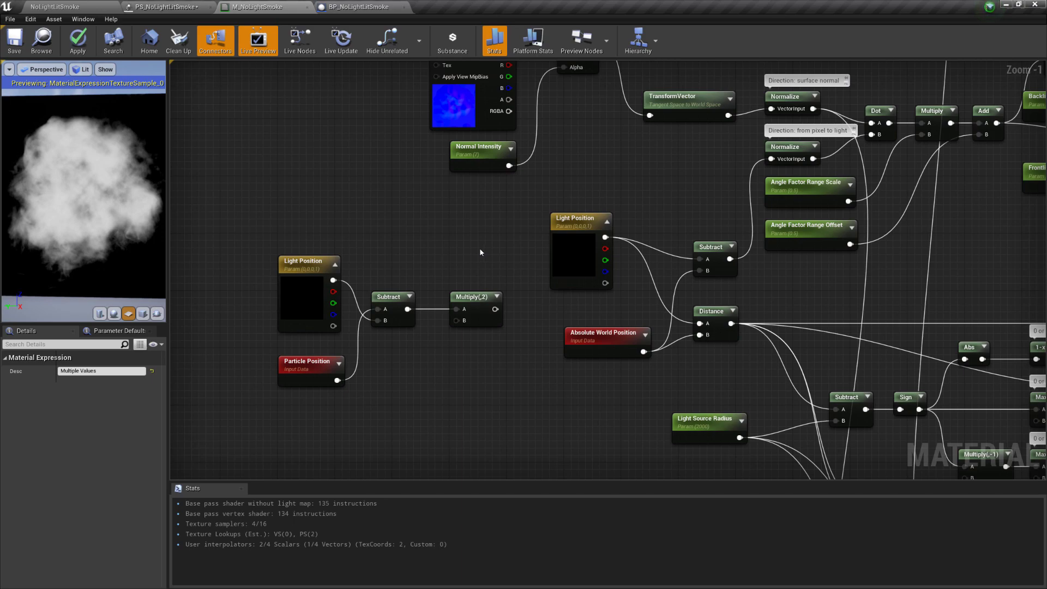
- Box-select the material's node networks to review the overall graph, and clear the selection
{"action": "scroll", "coordinate": [488, 252], "scroll_direction": "down", "scroll_amount": 9}
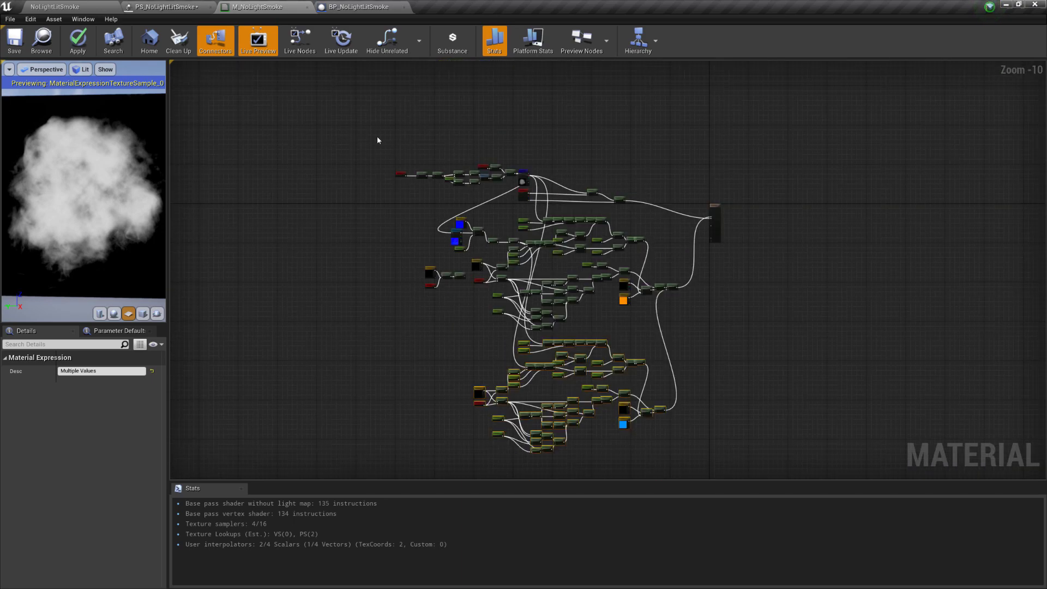
{"action": "left_click_drag", "start_coordinate": [369, 130], "coordinate": [674, 453]}
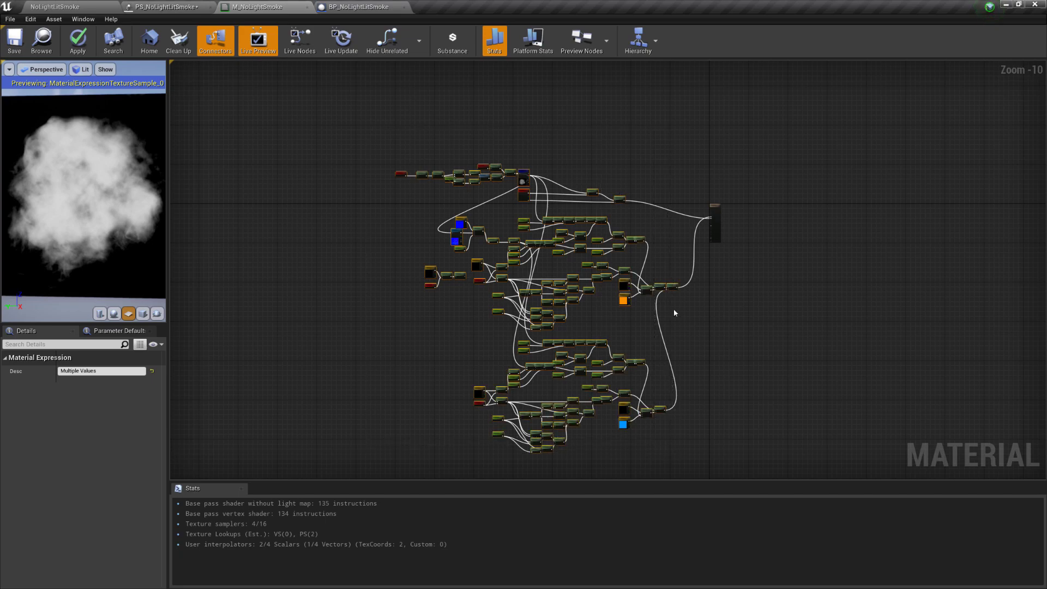
{"action": "left_click", "coordinate": [465, 289]}
{"action": "scroll", "coordinate": [465, 289], "scroll_direction": "up", "scroll_amount": 2}
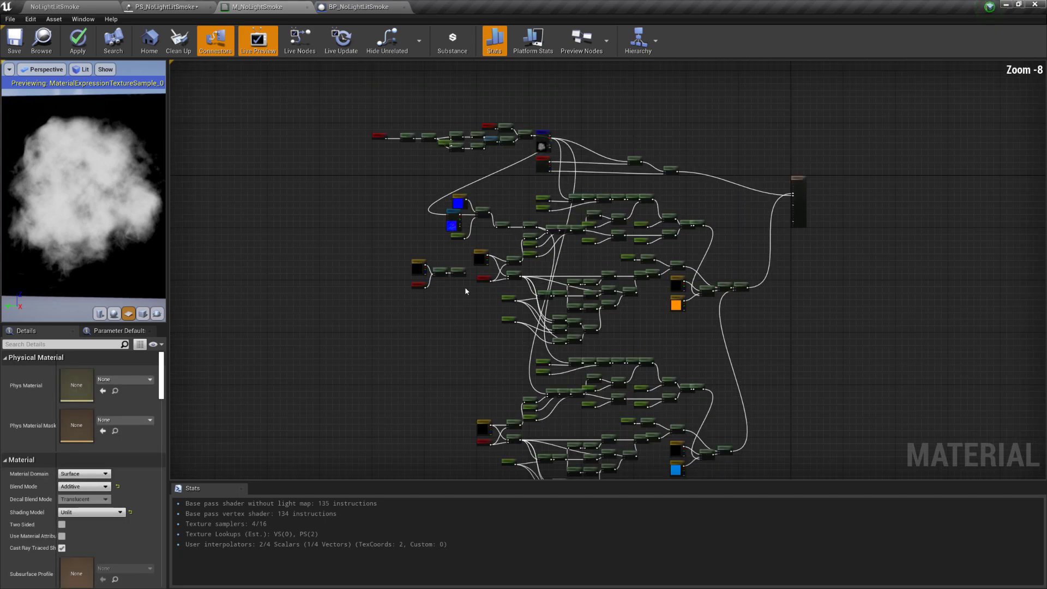
{"action": "scroll", "coordinate": [466, 291], "scroll_direction": "down", "scroll_amount": 2}
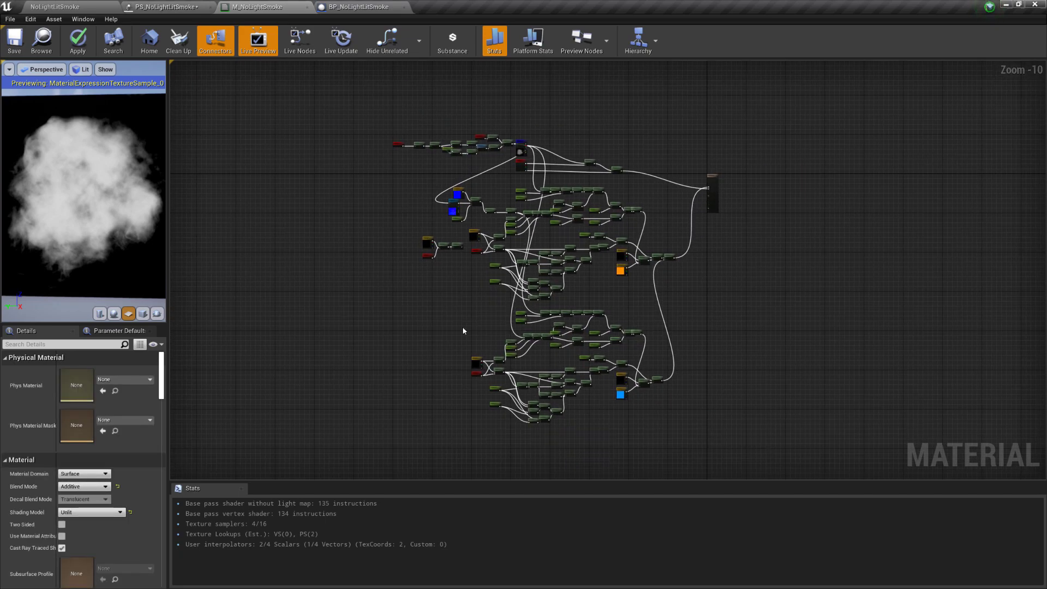
{"action": "scroll", "coordinate": [464, 240], "scroll_direction": "up", "scroll_amount": 2}
{"action": "scroll", "coordinate": [456, 257], "scroll_direction": "up", "scroll_amount": 1}
{"action": "scroll", "coordinate": [456, 268], "scroll_direction": "down", "scroll_amount": 1}
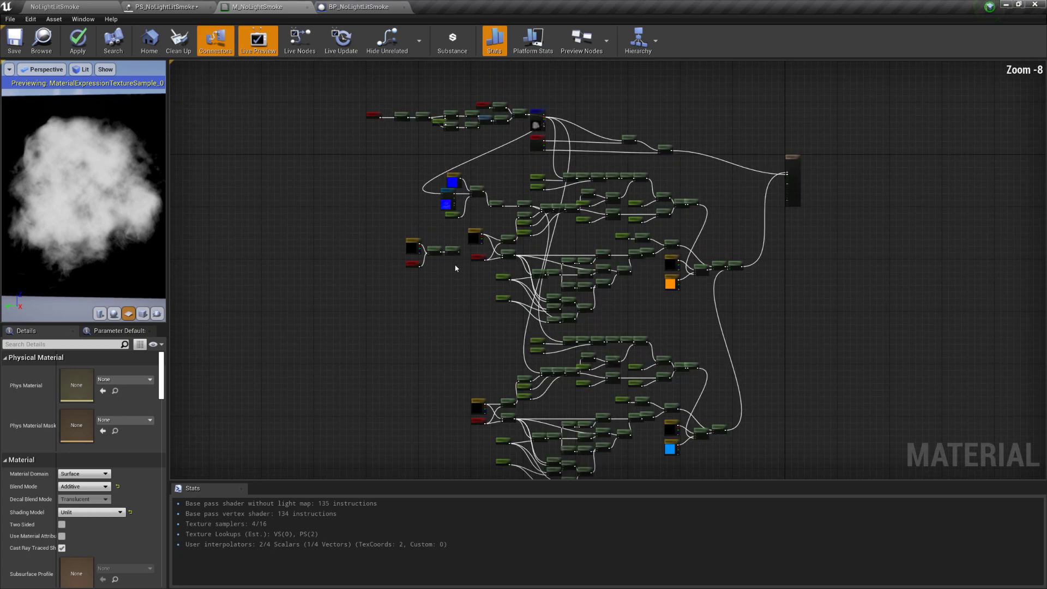
- Compare the unconnected Particle Position branch with the Light Position node that feeds the first light's Subtract and Distance nodes
{"action": "scroll", "coordinate": [463, 256], "scroll_direction": "up", "scroll_amount": 3}
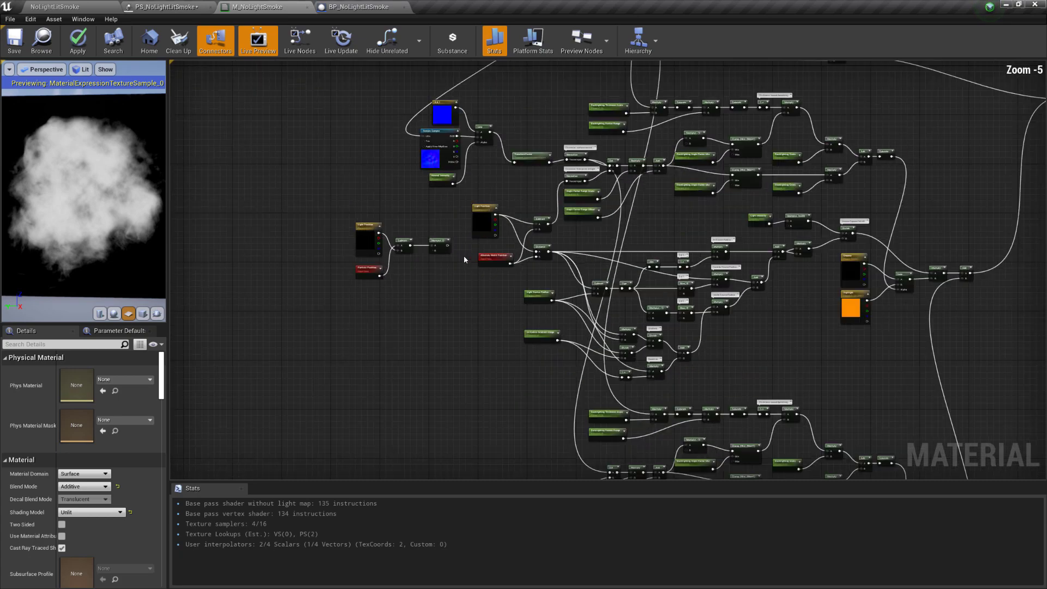
{"action": "right_click_drag", "start_coordinate": [453, 271], "coordinate": [420, 337]}
{"action": "scroll", "coordinate": [429, 333], "scroll_direction": "up", "scroll_amount": 2}
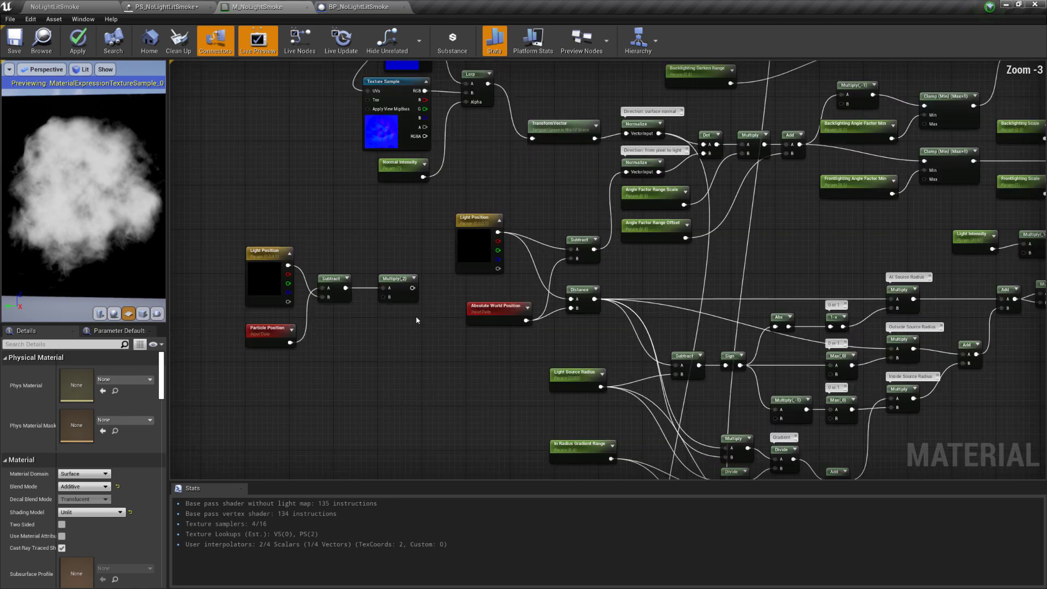
{"action": "scroll", "coordinate": [414, 321], "scroll_direction": "down", "scroll_amount": 3}
{"action": "scroll", "coordinate": [414, 320], "scroll_direction": "up", "scroll_amount": 4}
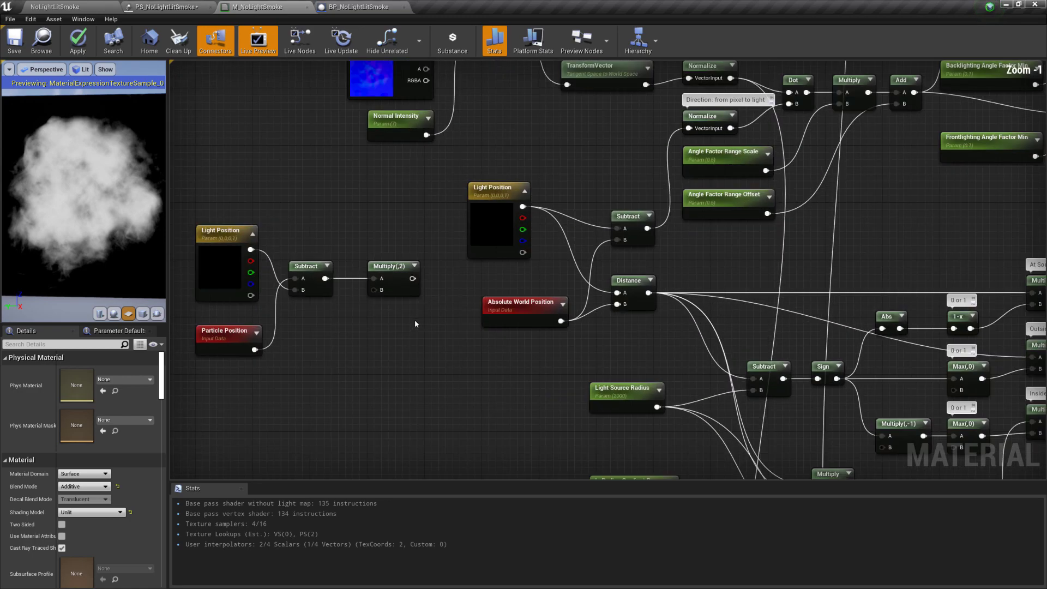
{"action": "scroll", "coordinate": [394, 236], "scroll_direction": "up", "scroll_amount": 1}
{"action": "right_click_drag", "start_coordinate": [396, 236], "coordinate": [412, 209]}
{"action": "scroll", "coordinate": [417, 197], "scroll_direction": "down", "scroll_amount": 2}
{"action": "scroll", "coordinate": [432, 218], "scroll_direction": "up", "scroll_amount": 3}
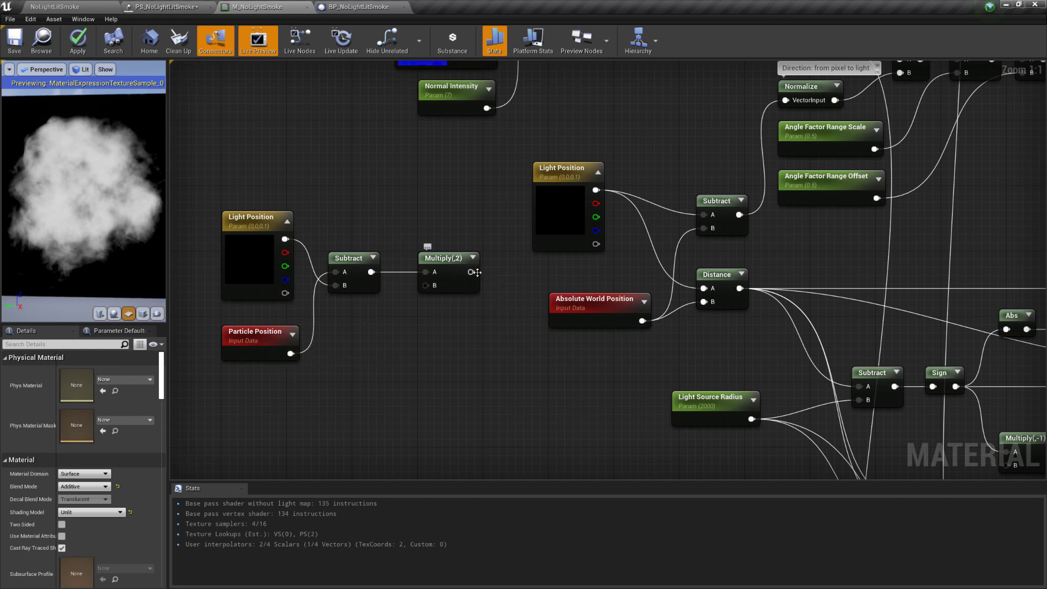
- Switch to Photoshop, hide the pixel to light and normal layers, and show the card direction and per card light layers
{"action": "key", "text": "alt+Tab"}
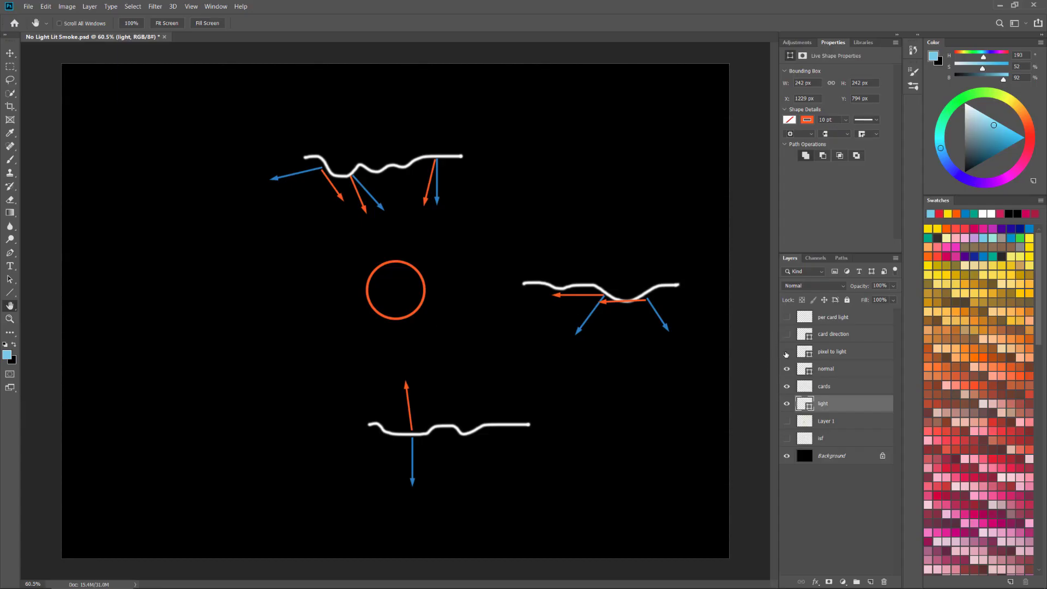
{"action": "left_click", "coordinate": [786, 352]}
{"action": "left_click", "coordinate": [787, 369]}
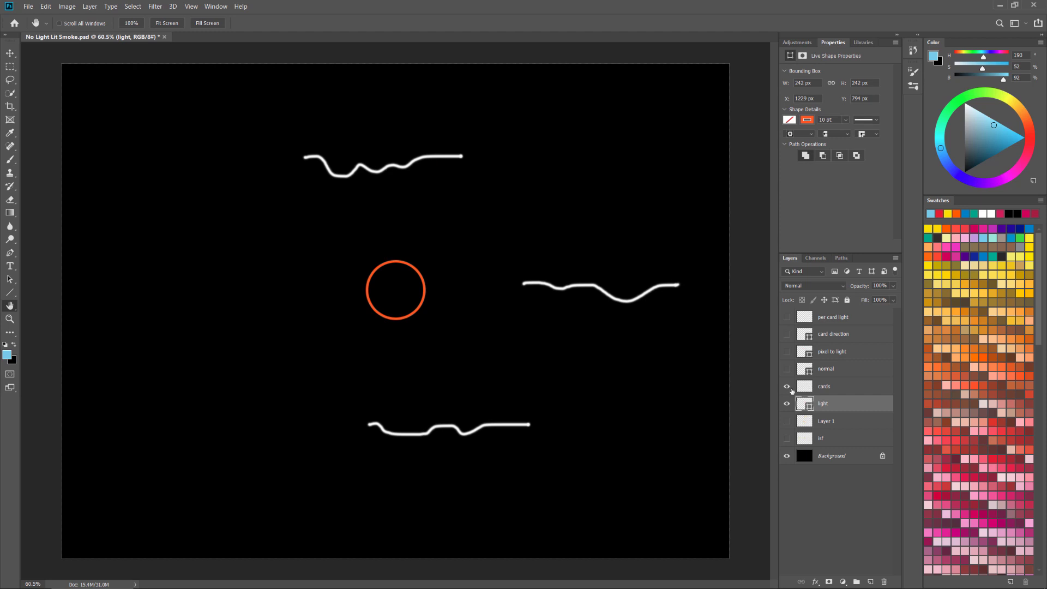
{"action": "left_click", "coordinate": [786, 335]}
{"action": "left_click", "coordinate": [787, 316]}
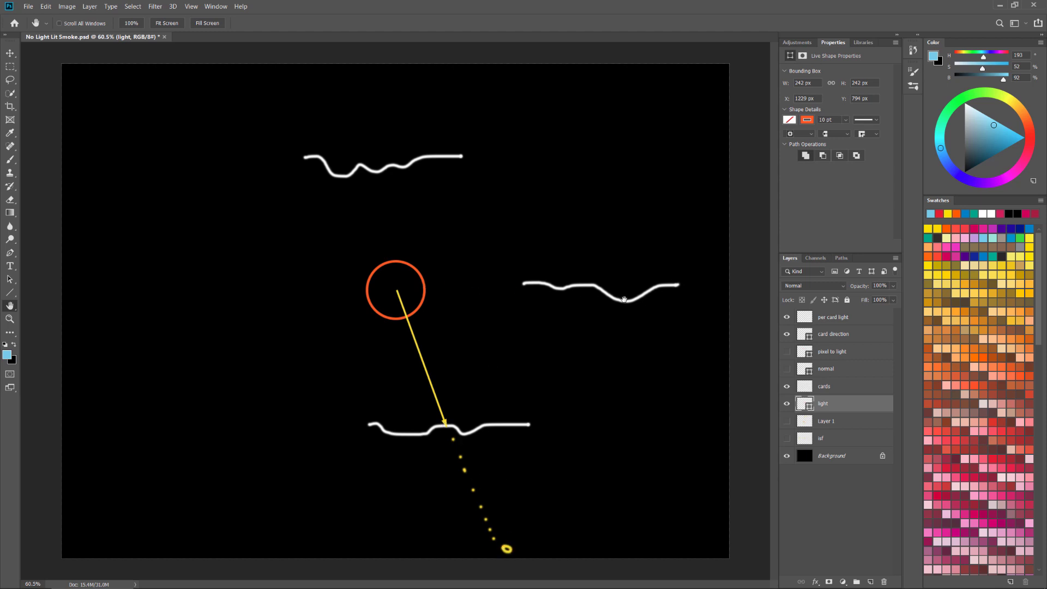
- Back in Unreal Editor, move the Light Position output's connections to Multiply(,2), save the material, and view the smoke in the level
{"action": "key", "text": "alt+Tab"}
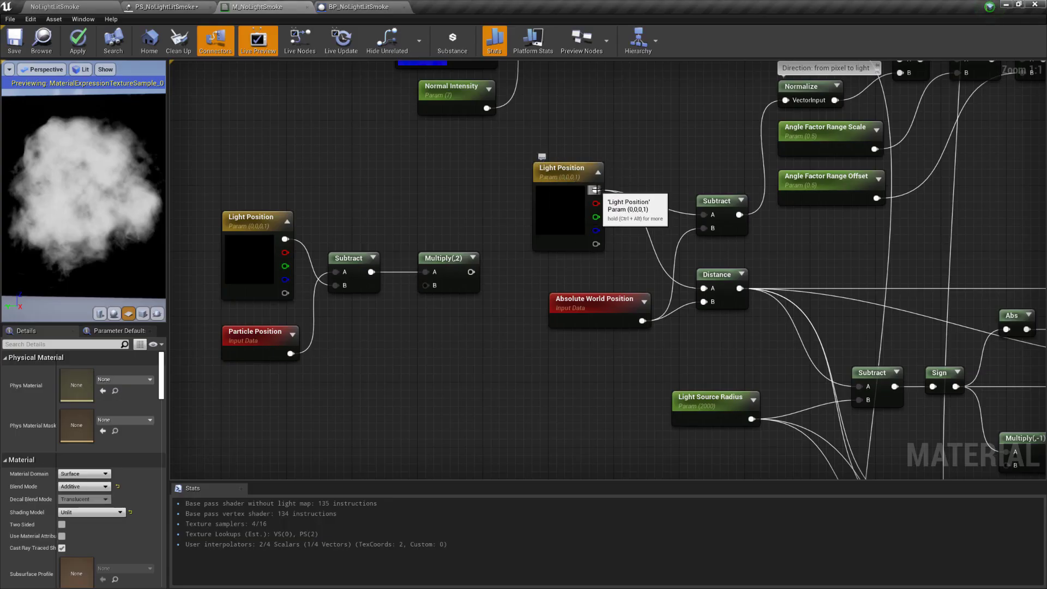
{"action": "left_click_drag", "start_coordinate": [594, 190], "coordinate": [471, 271], "text": "ctrl"}
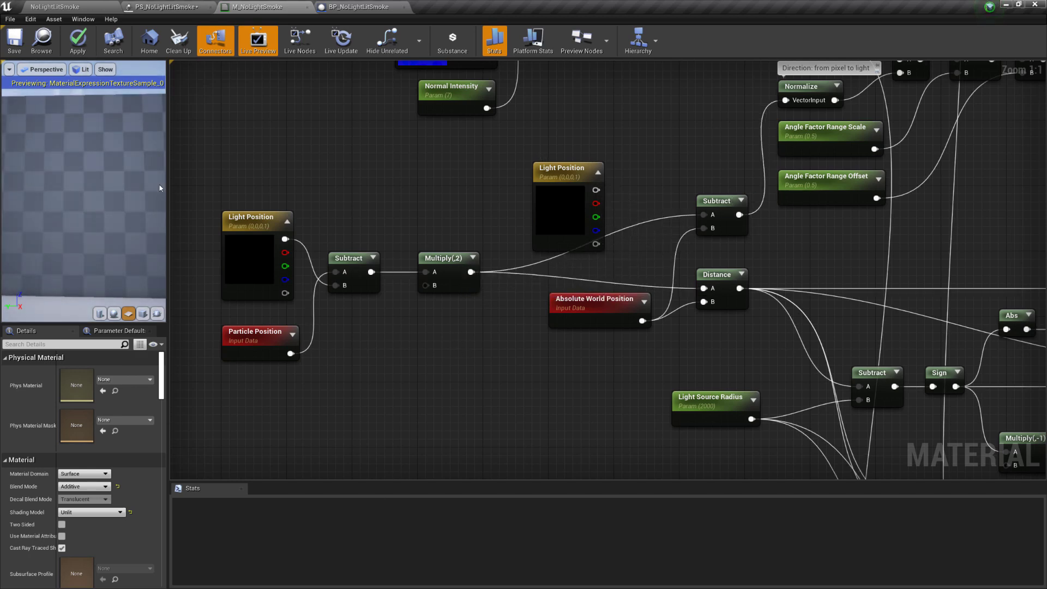
{"action": "left_click", "coordinate": [17, 43]}
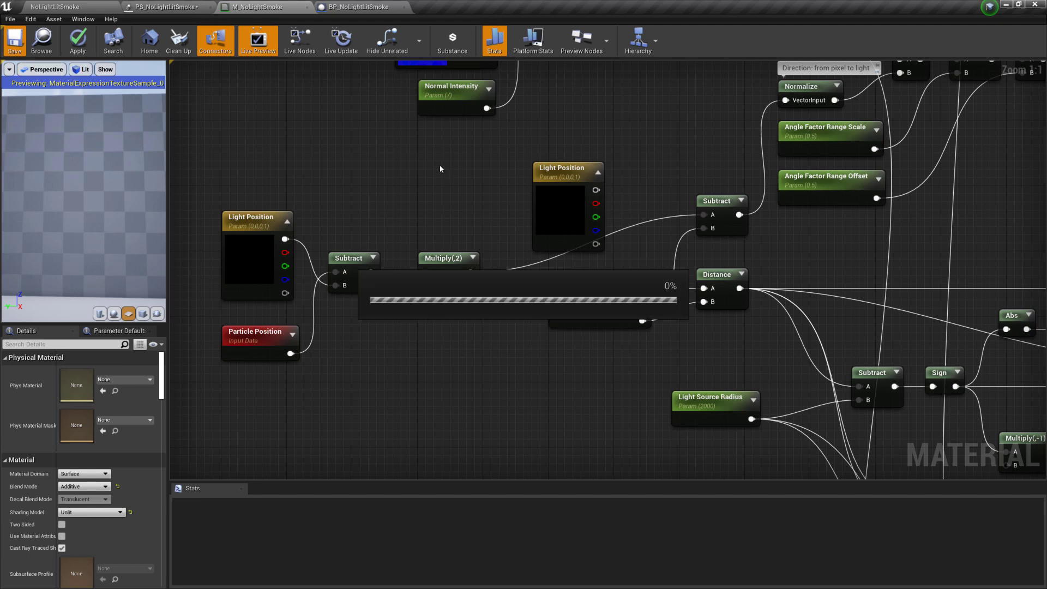
{"action": "left_click", "coordinate": [69, 9]}
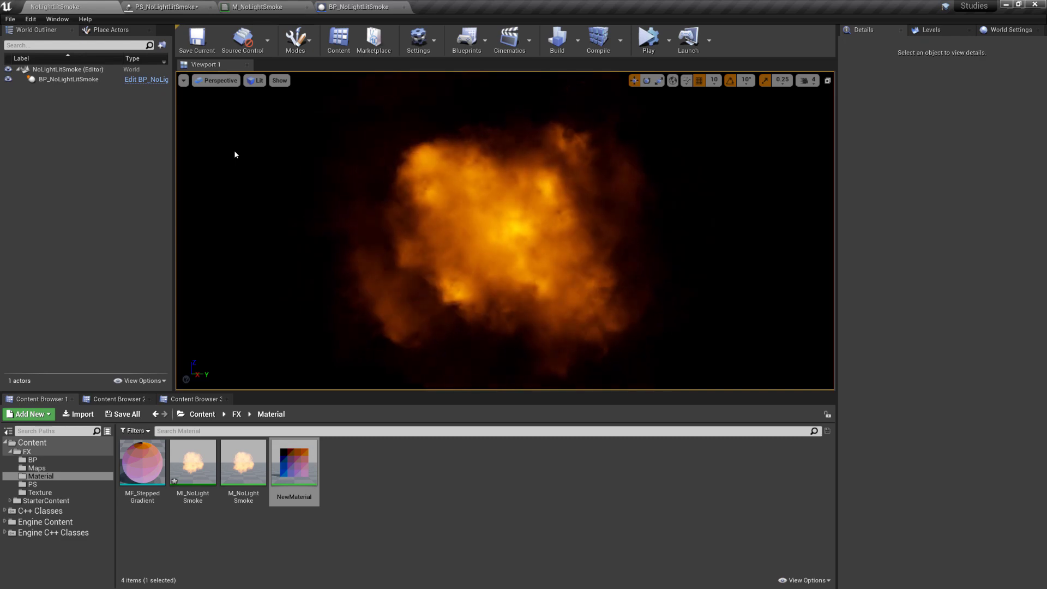
- Examine the M_NoLightSmoke material's settings, stats and rewired graph, and return to the NoLightLitSmoke level
{"action": "left_click", "coordinate": [256, 7]}
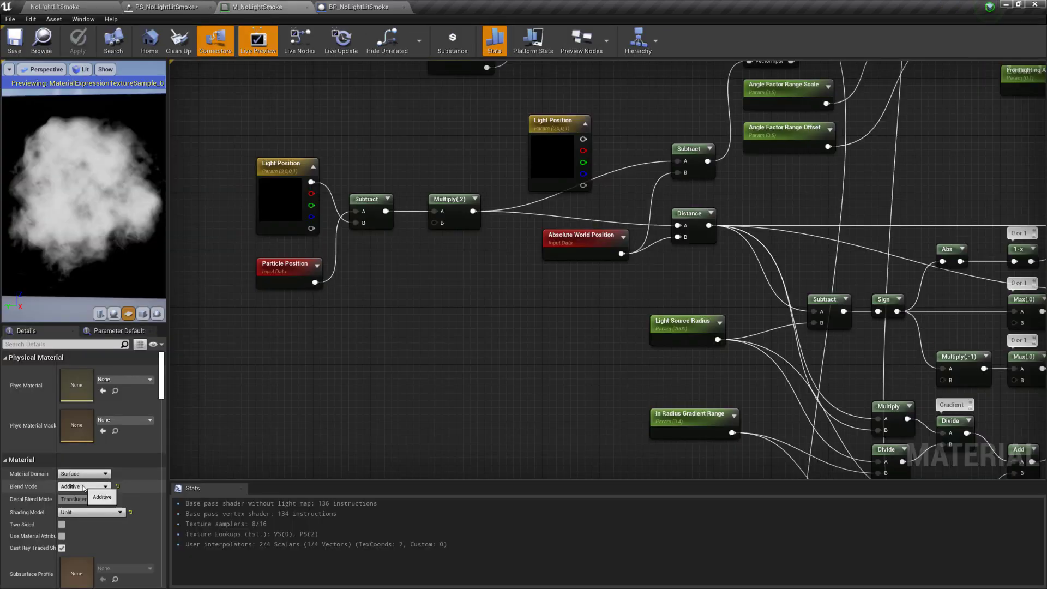
{"action": "scroll", "coordinate": [83, 479], "scroll_direction": "down", "scroll_amount": 3}
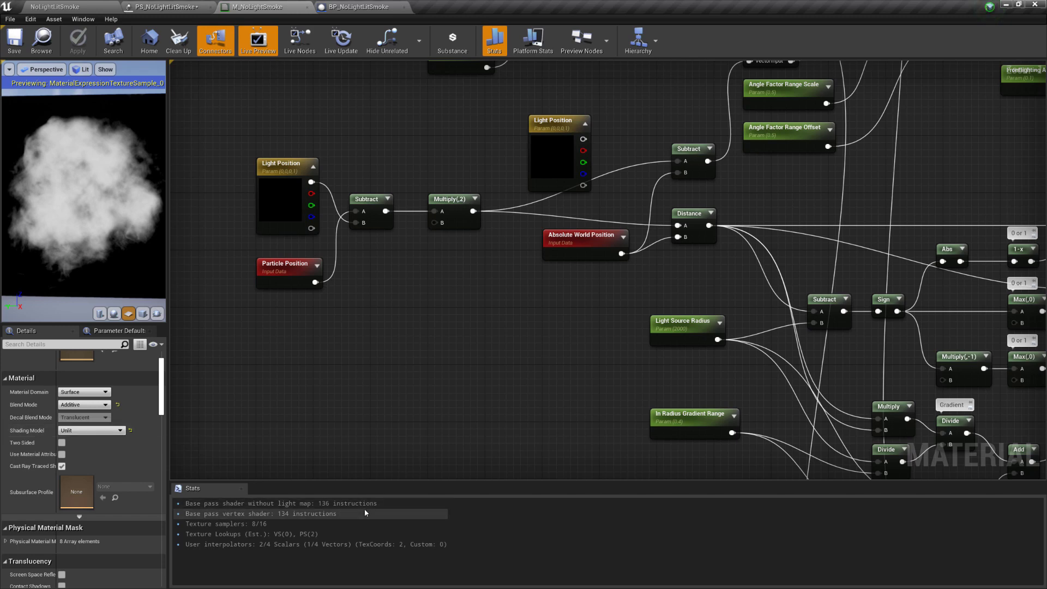
{"action": "scroll", "coordinate": [510, 374], "scroll_direction": "down", "scroll_amount": 5}
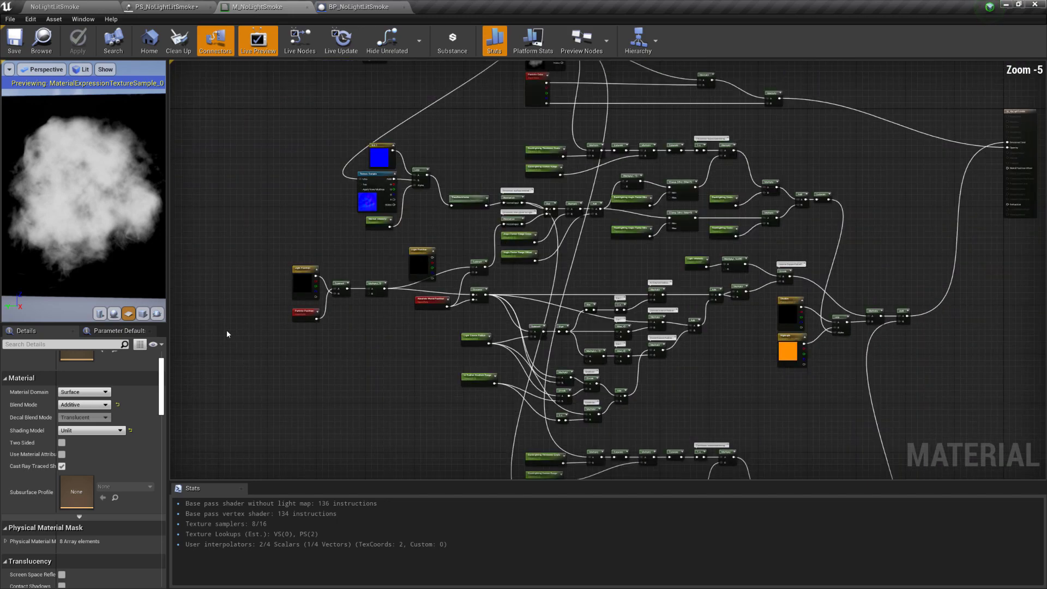
{"action": "right_click_drag", "start_coordinate": [802, 422], "coordinate": [697, 382]}
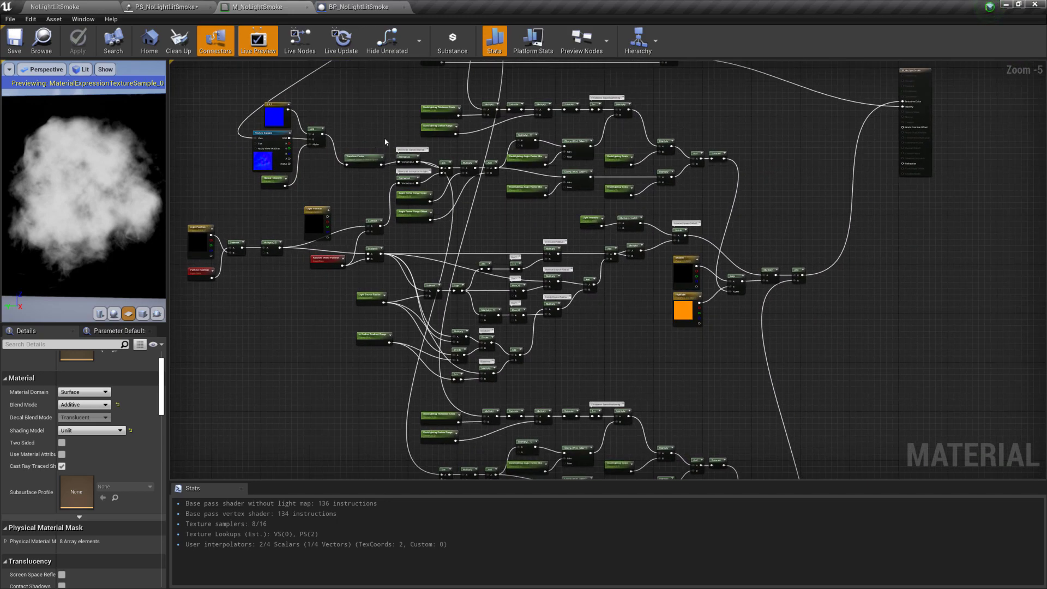
{"action": "left_click", "coordinate": [65, 6]}
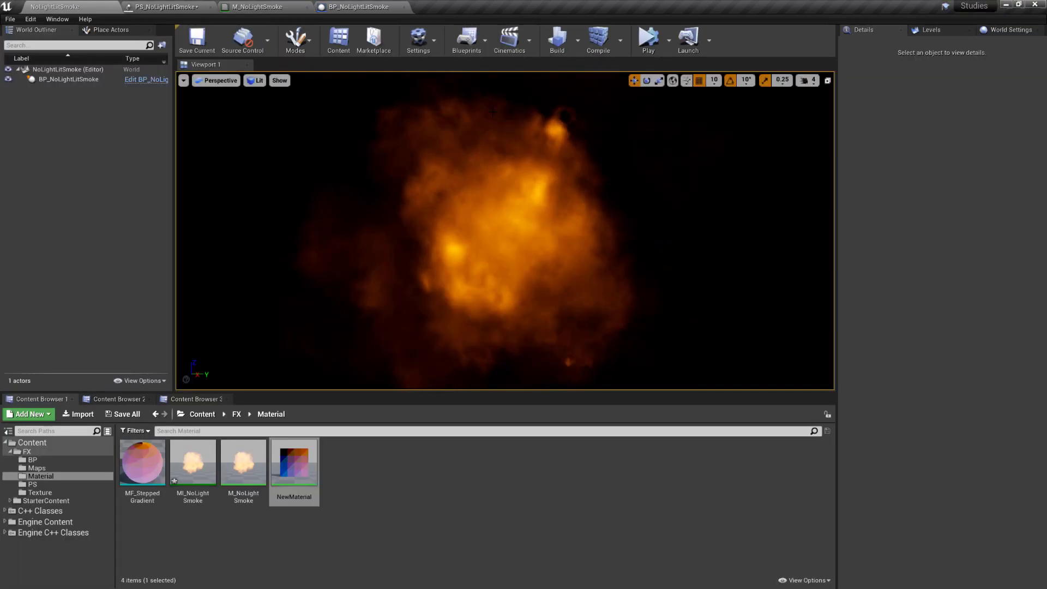